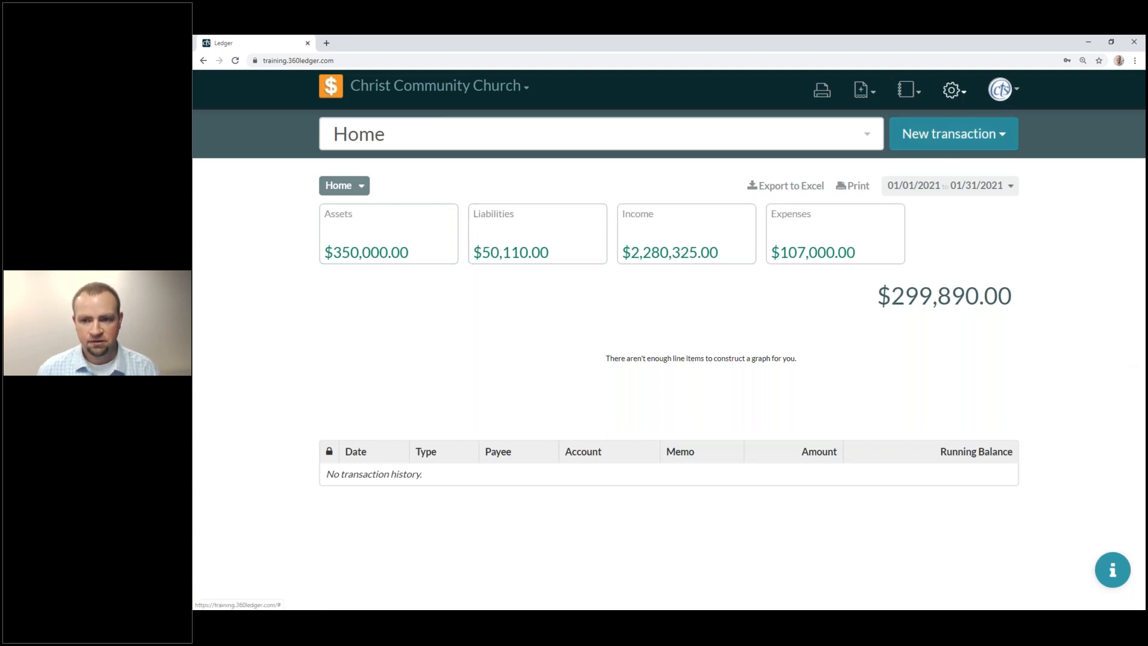
# Open the Chart of Accounts from settings and expand Liabilities: Building Loan $50,000.00, CPH House Account $110.00.
pyautogui.click(954, 91)
pyautogui.click(909, 123)
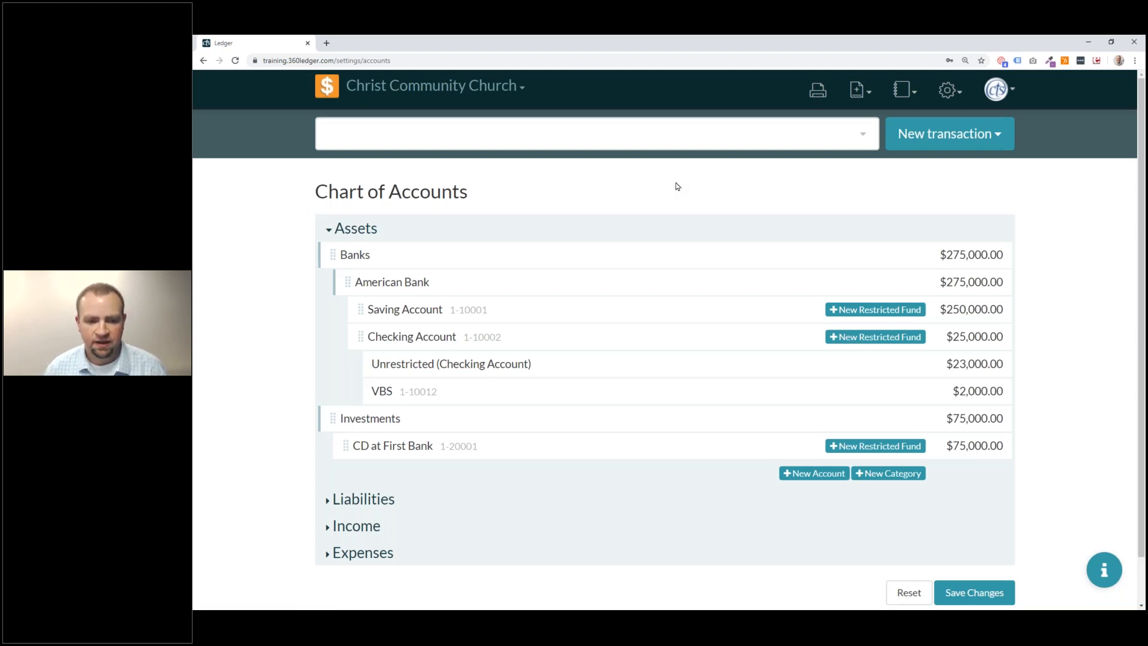
pyautogui.click(415, 492)
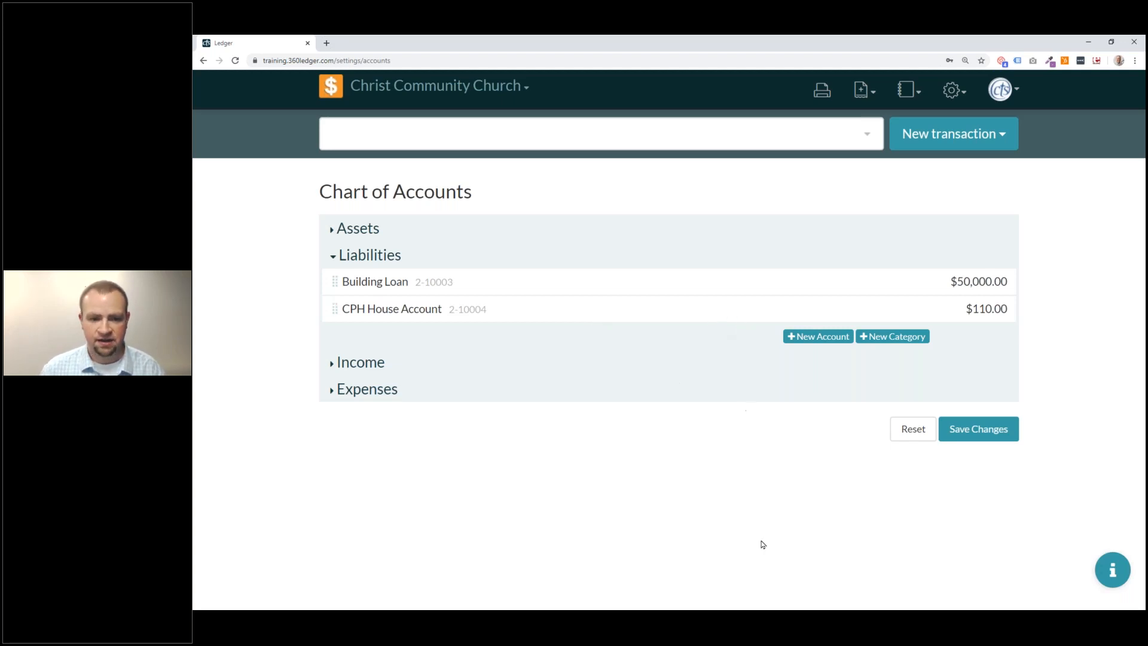
# Enter a new liability account 'Church Credit Card', number 2-10005, with opening balance 0.
pyautogui.click(817, 339)
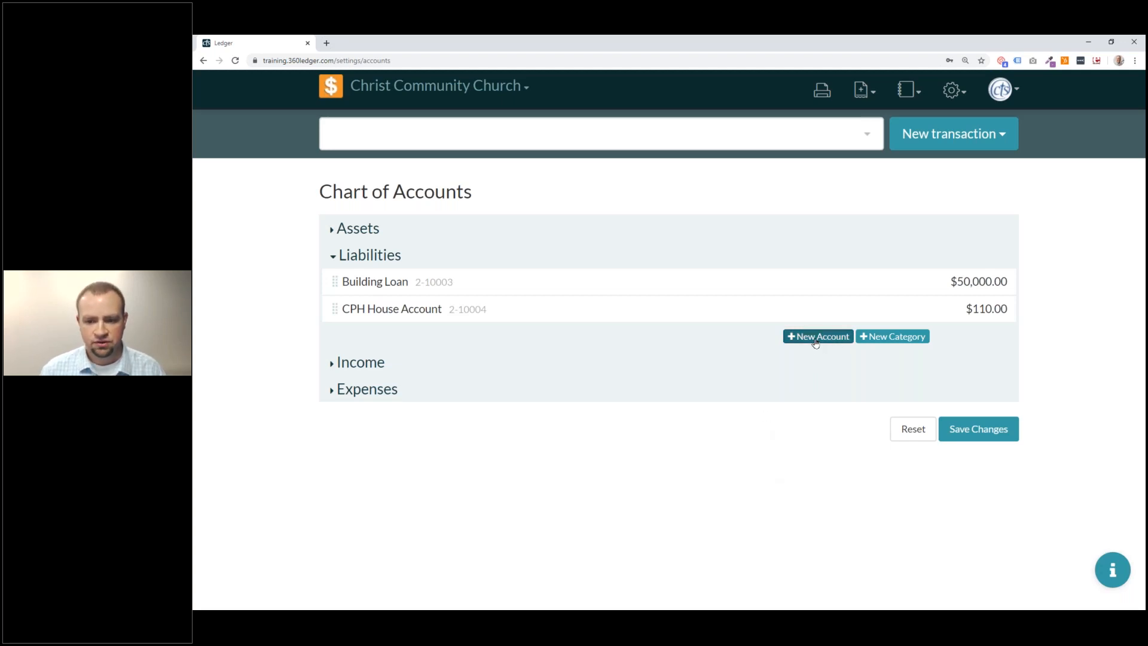
pyautogui.click(447, 350)
pyautogui.write('Church Credt')
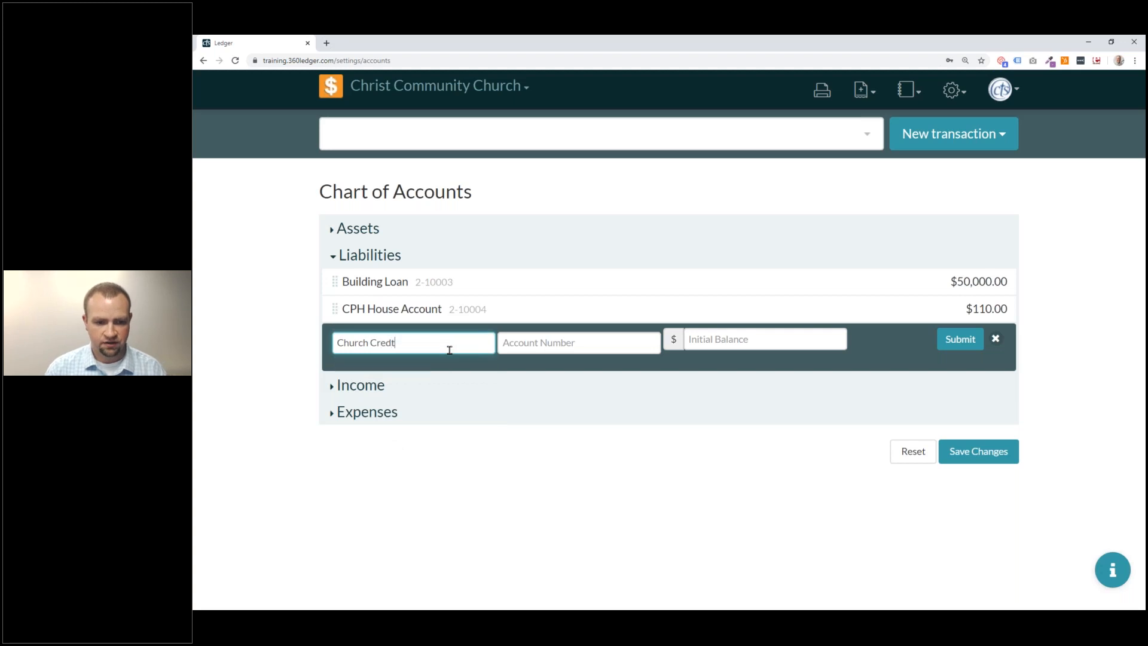
pyautogui.press('BackSpace')
pyautogui.write('it Card')
pyautogui.press('Tab')
pyautogui.write('2-1')
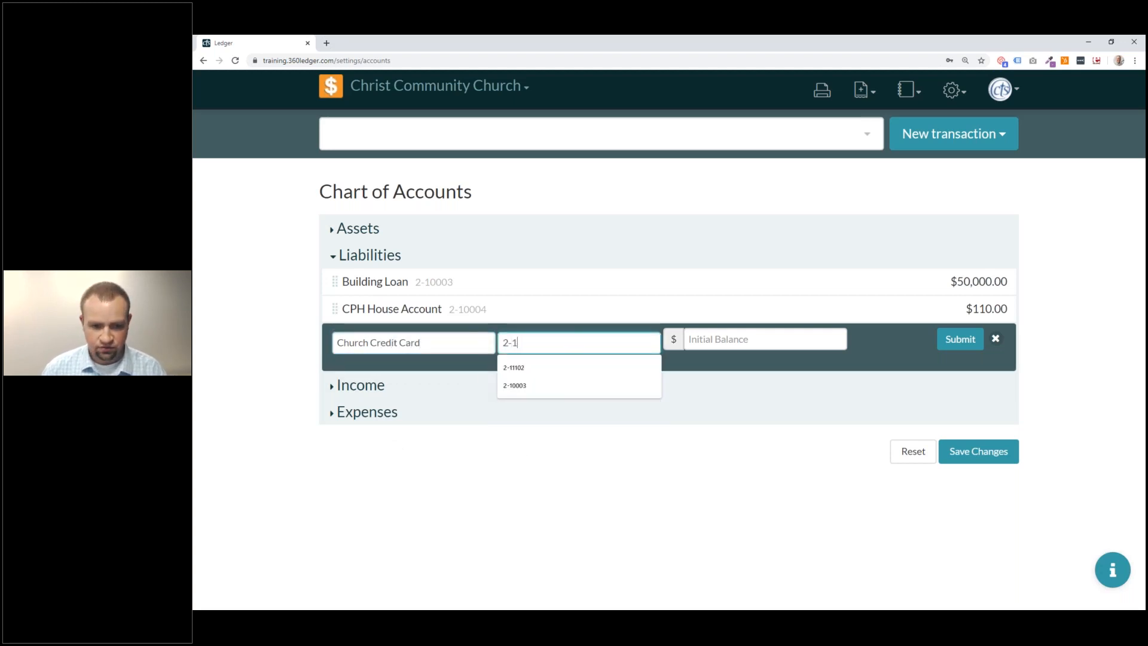
pyautogui.write('0005')
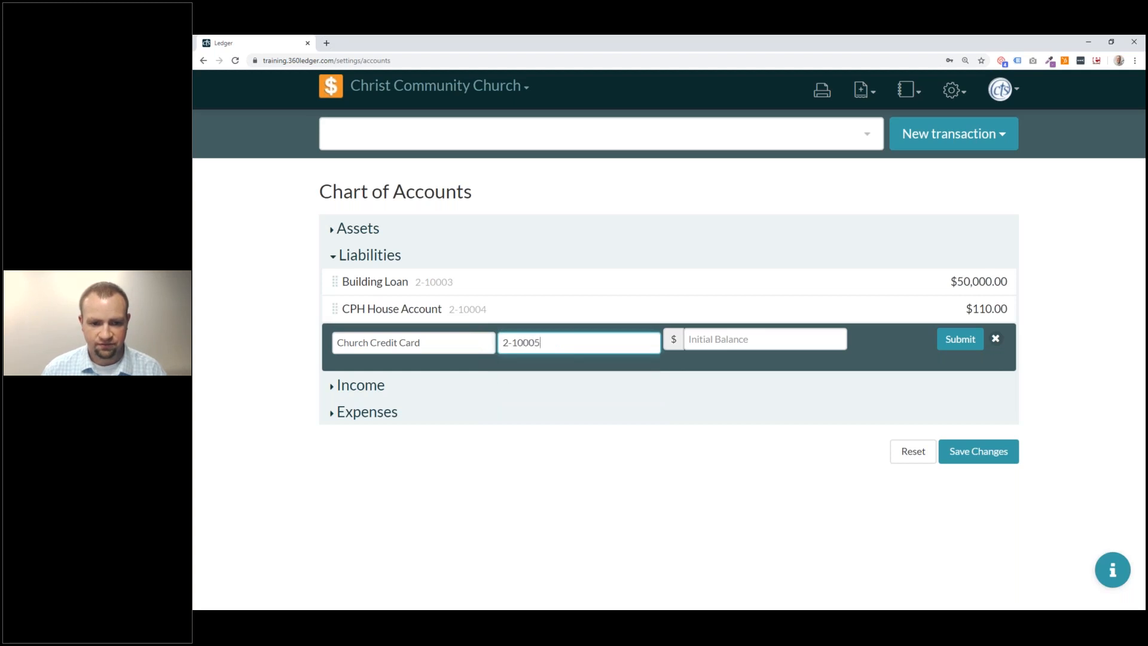
pyautogui.click(717, 337)
pyautogui.write('0')
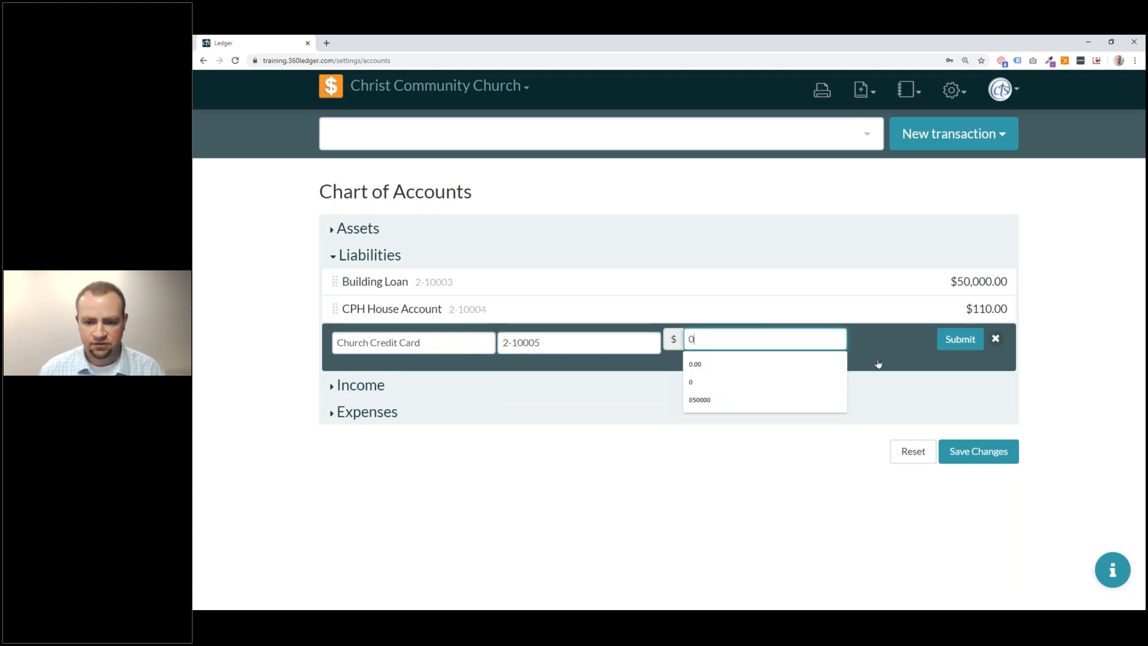
# Submit the new account, then save and confirm the updated chart of accounts.
pyautogui.click(959, 347)
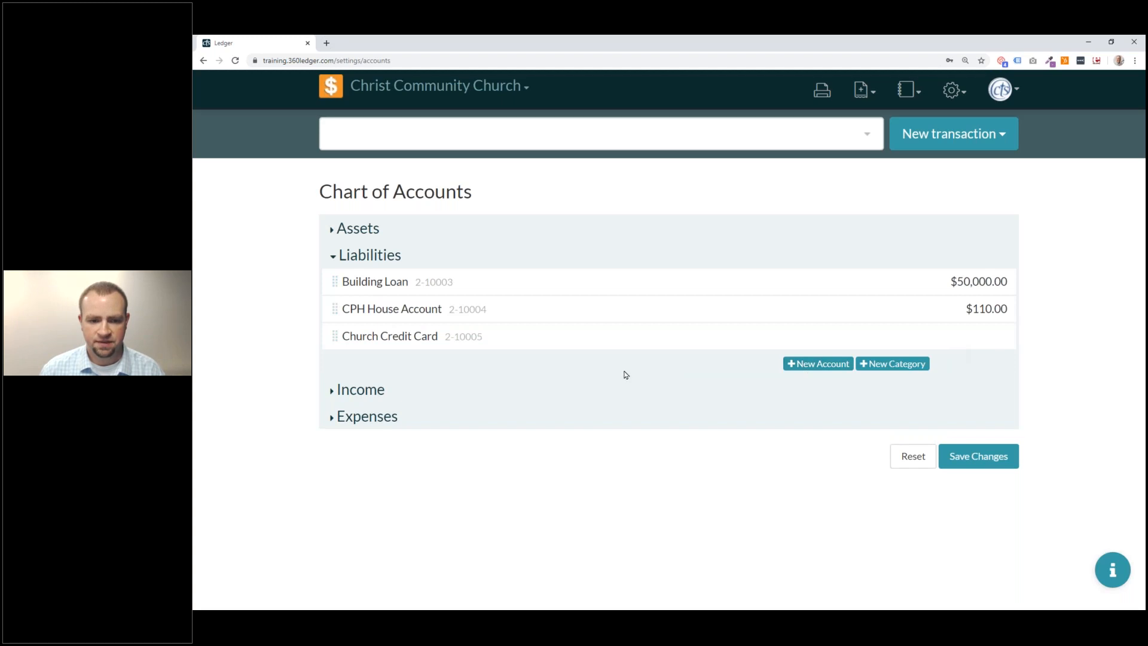
pyautogui.click(977, 463)
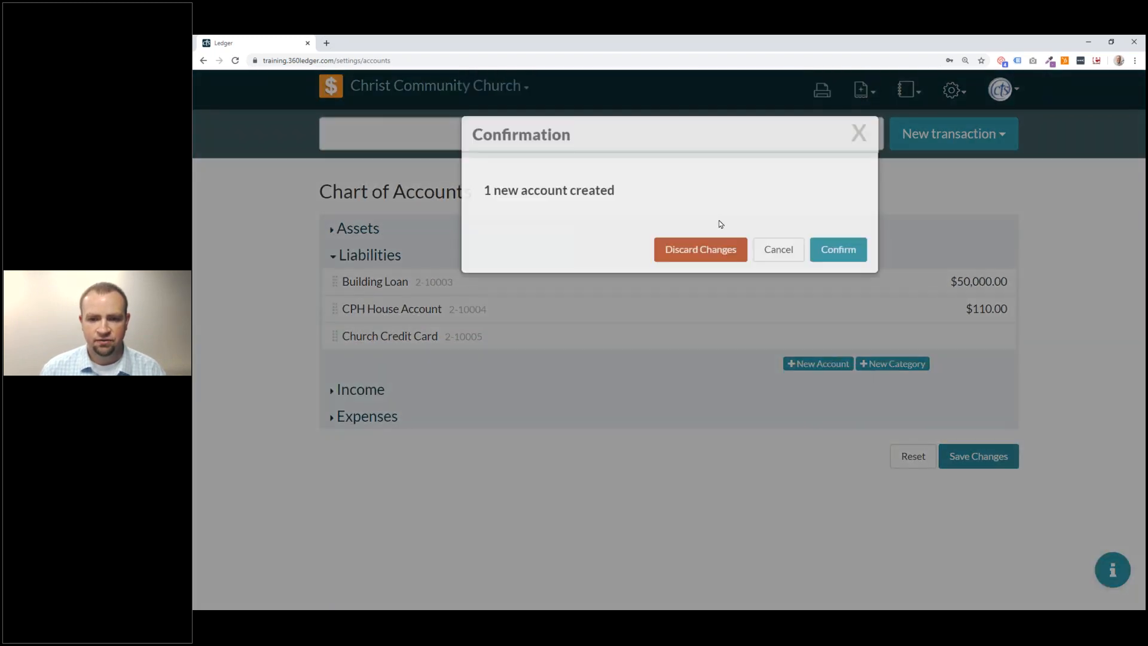
pyautogui.click(835, 266)
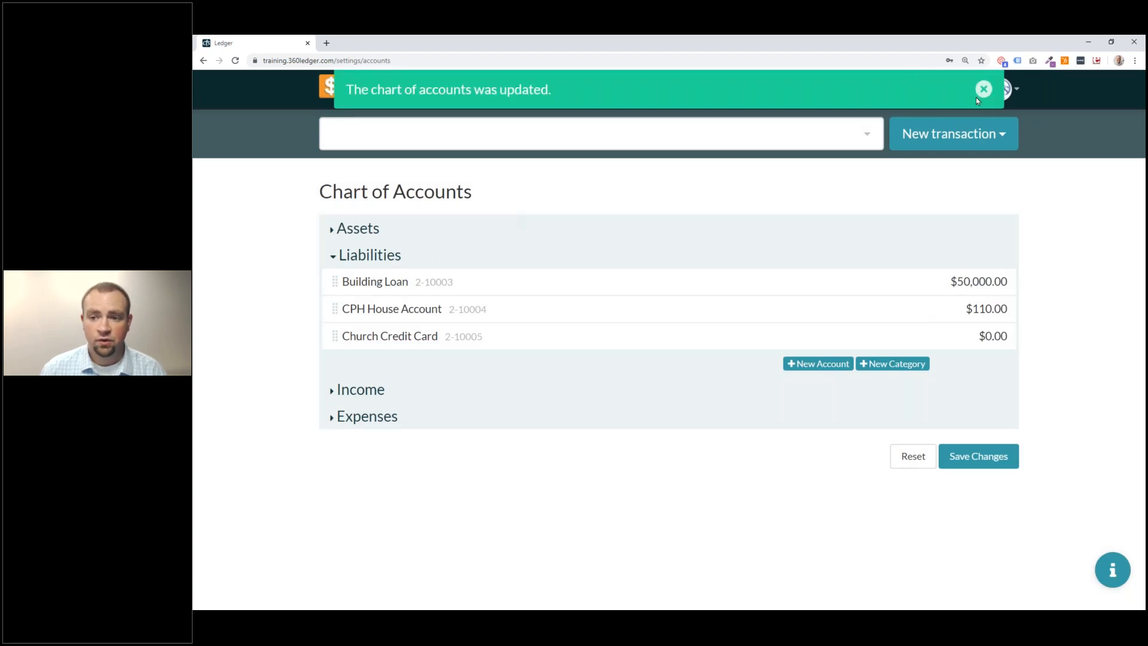
pyautogui.click(991, 90)
# Expand Income (Offerings $980,150.00, Tuition $1,300,000.00, Other $175.00), then expand Expenses.
pyautogui.click(370, 385)
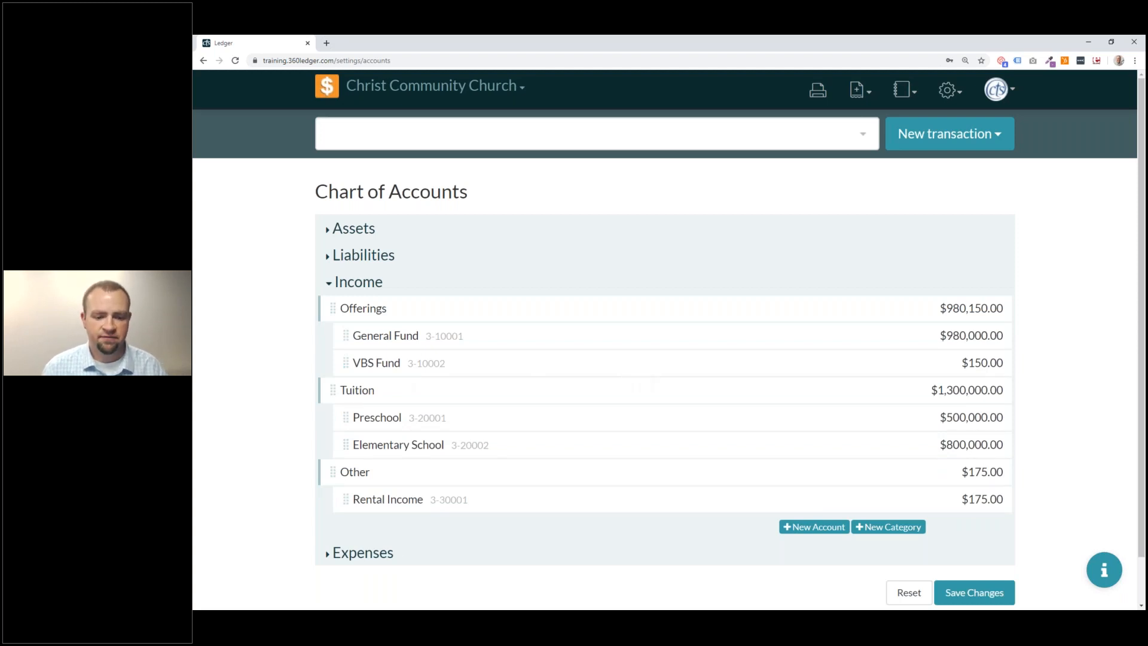
pyautogui.click(380, 551)
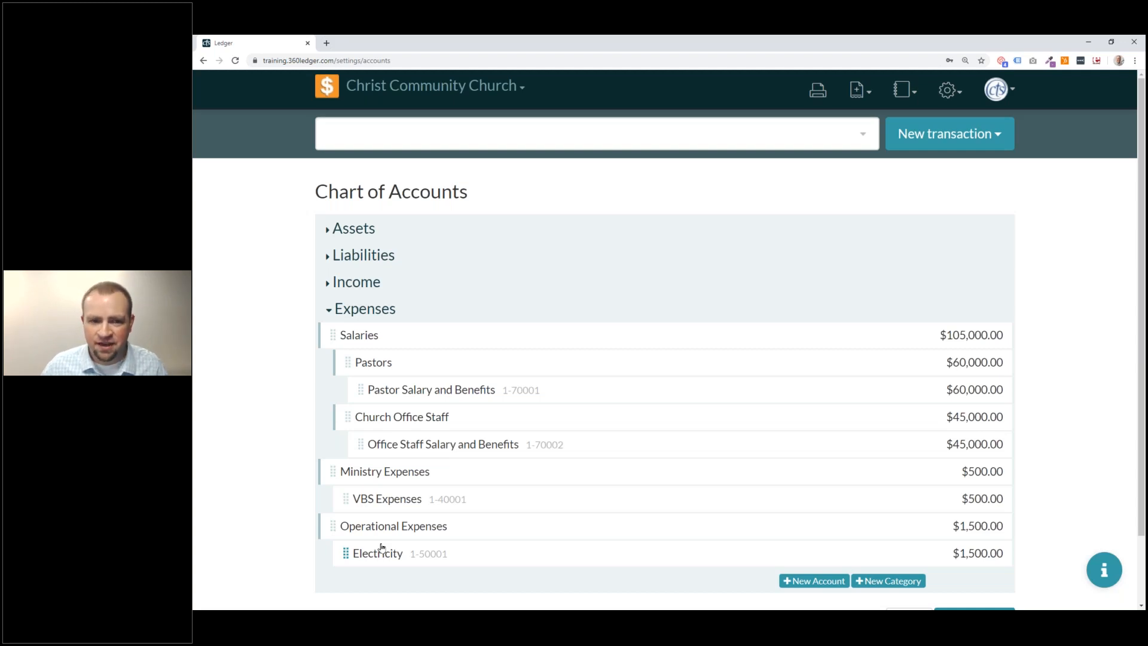
# Expand Assets to list Banks $275,000.00 and Investments $75,000.00.
pyautogui.click(346, 227)
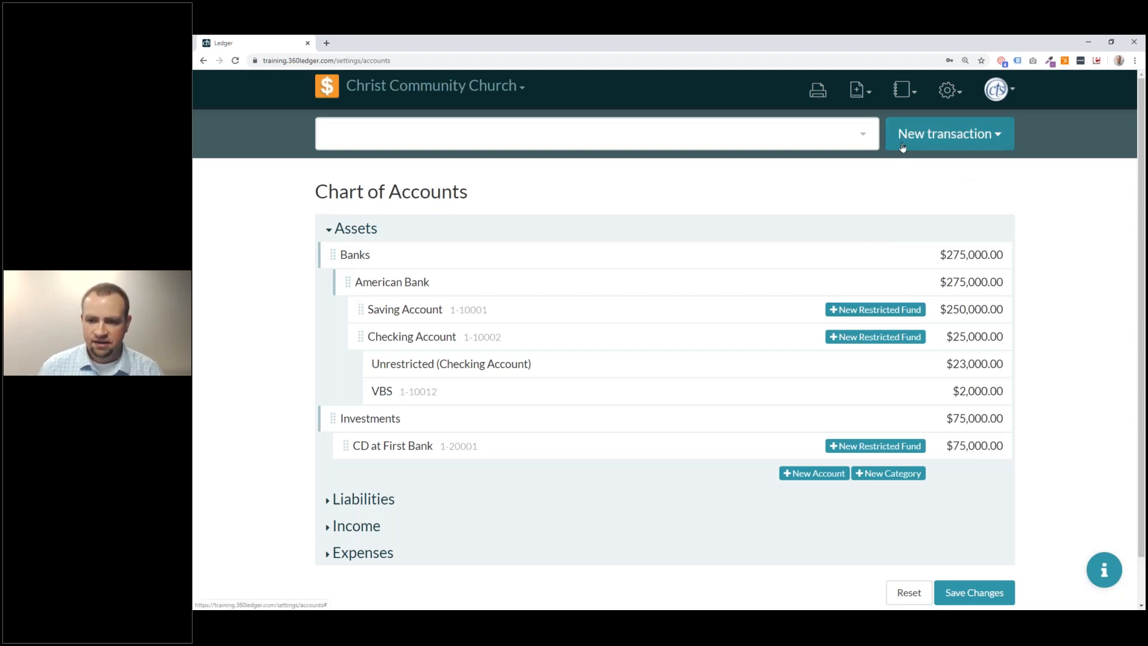
# Browse the full account list, then show new transaction types: Transfer, Deposit, Payment, Check, Journal entry.
pyautogui.click(627, 147)
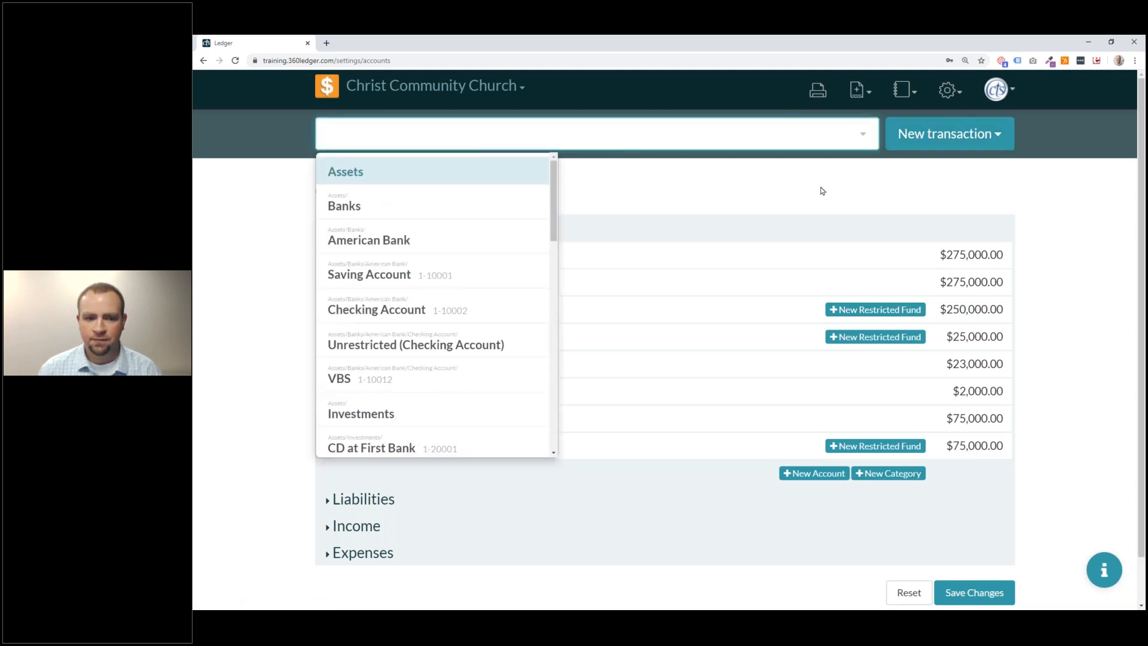
pyautogui.scroll(-15, 555, 186)
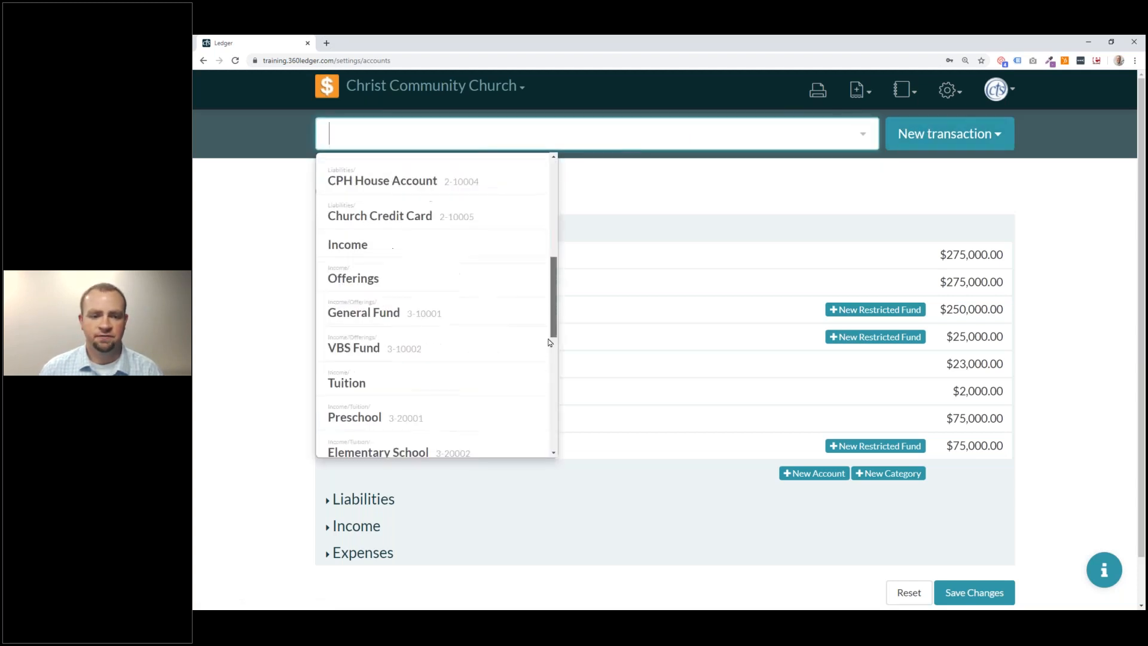
pyautogui.scroll(15, 553, 228)
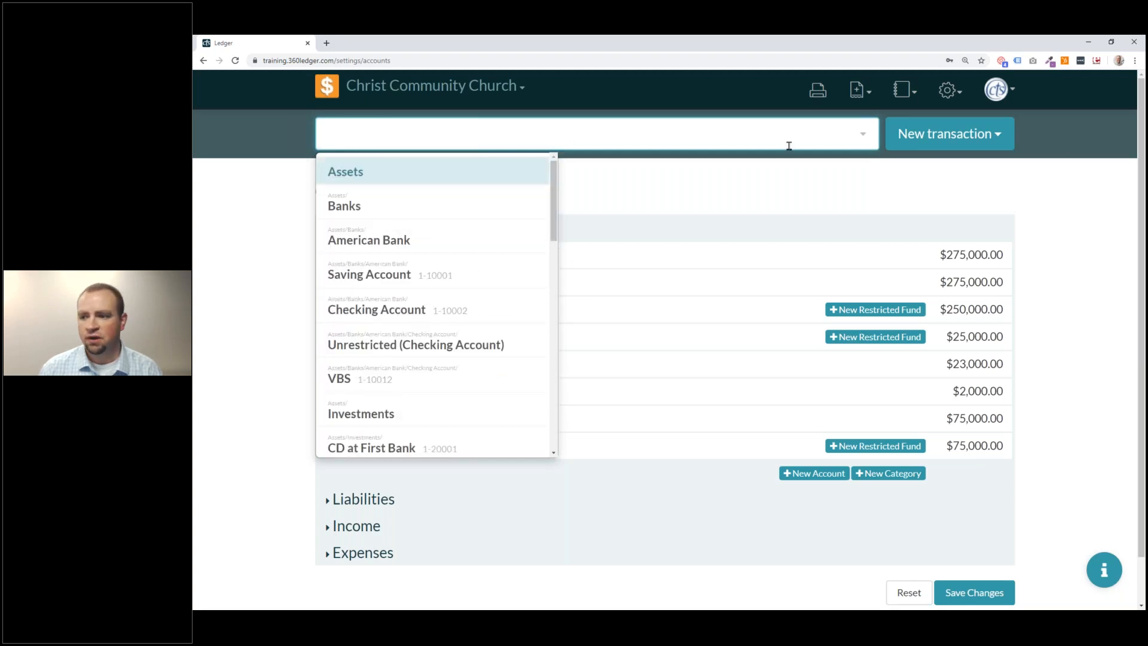
pyautogui.click(1008, 136)
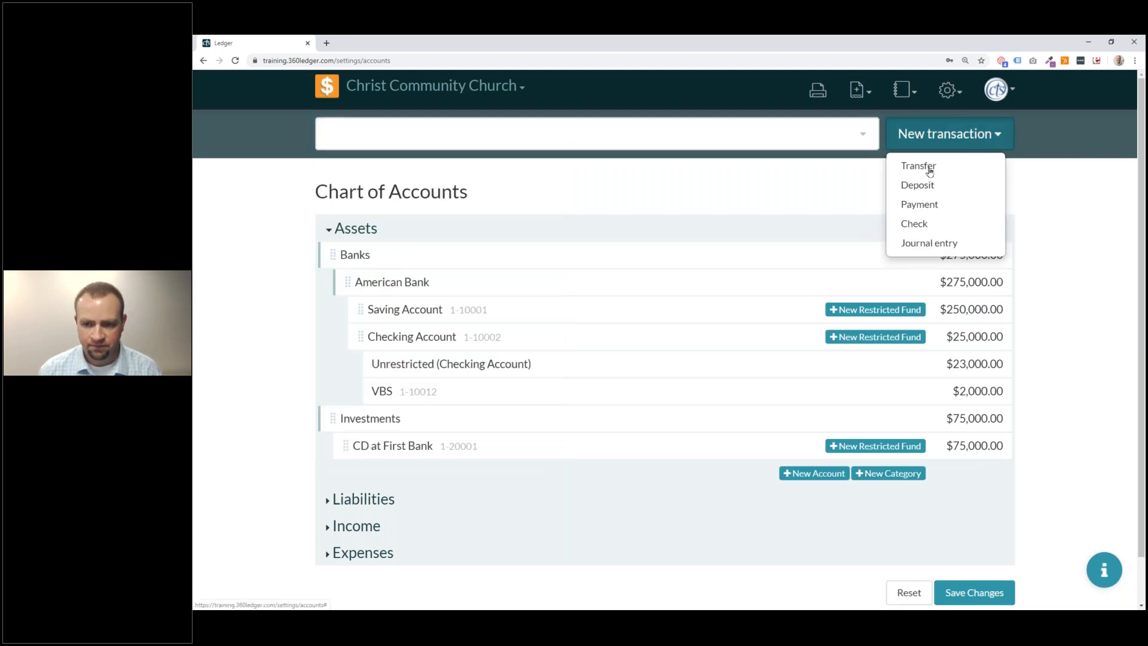
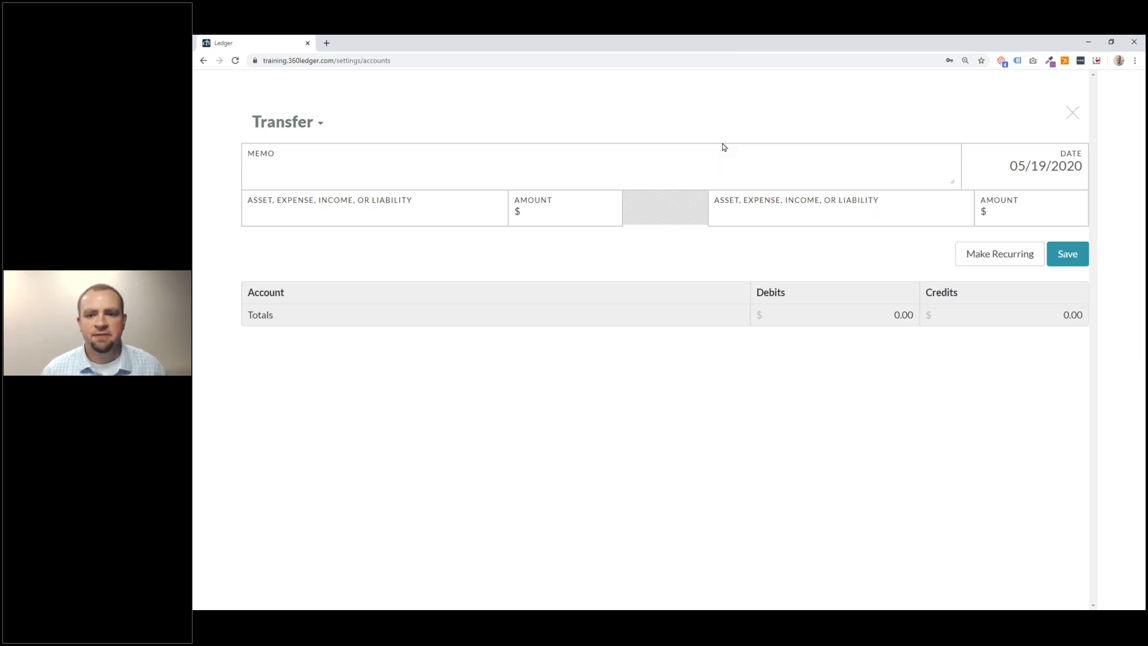
# Write the transfer memo about moving $3000 from savings to the restricted VBS fund.
pyautogui.click(501, 171)
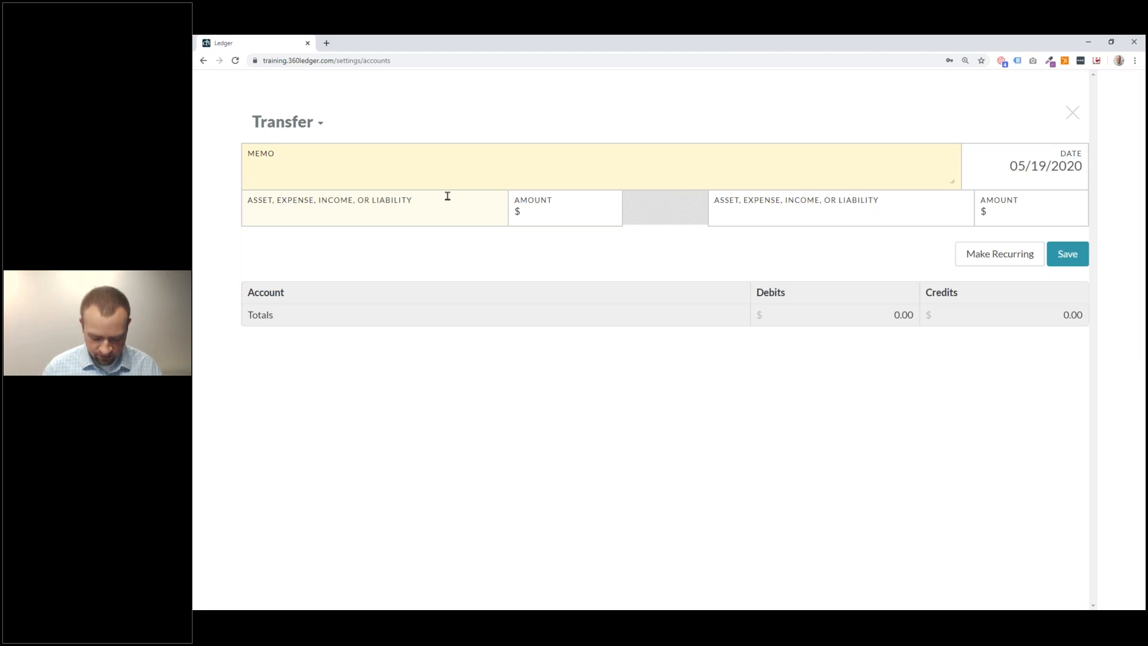
pyautogui.write('Transfe')
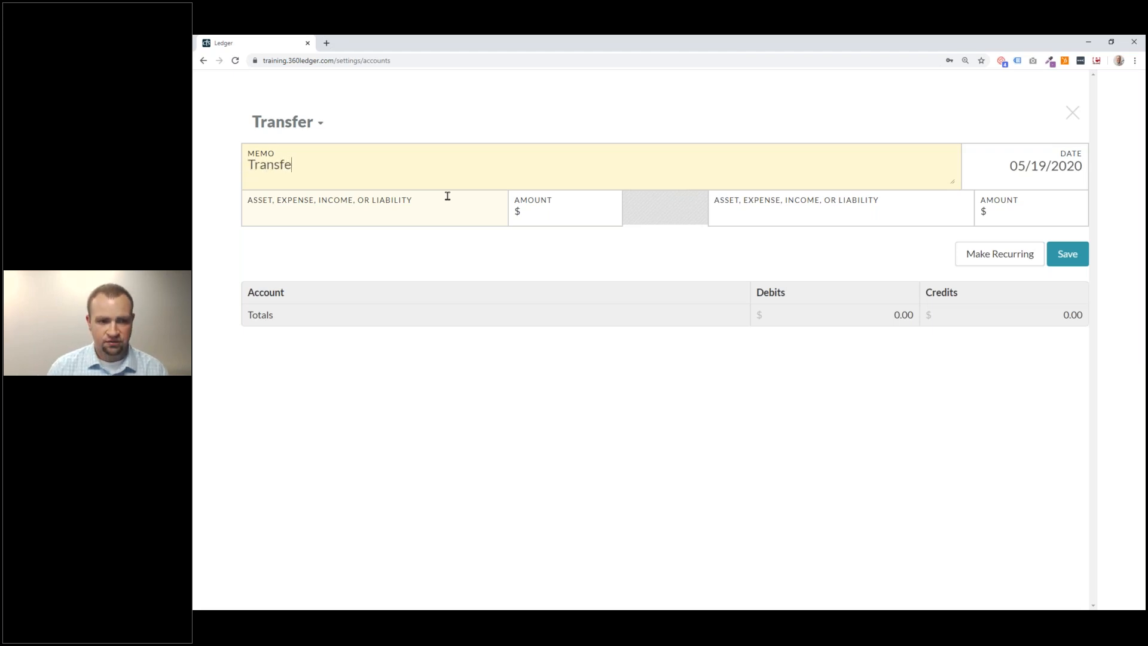
pyautogui.write('rring $300')
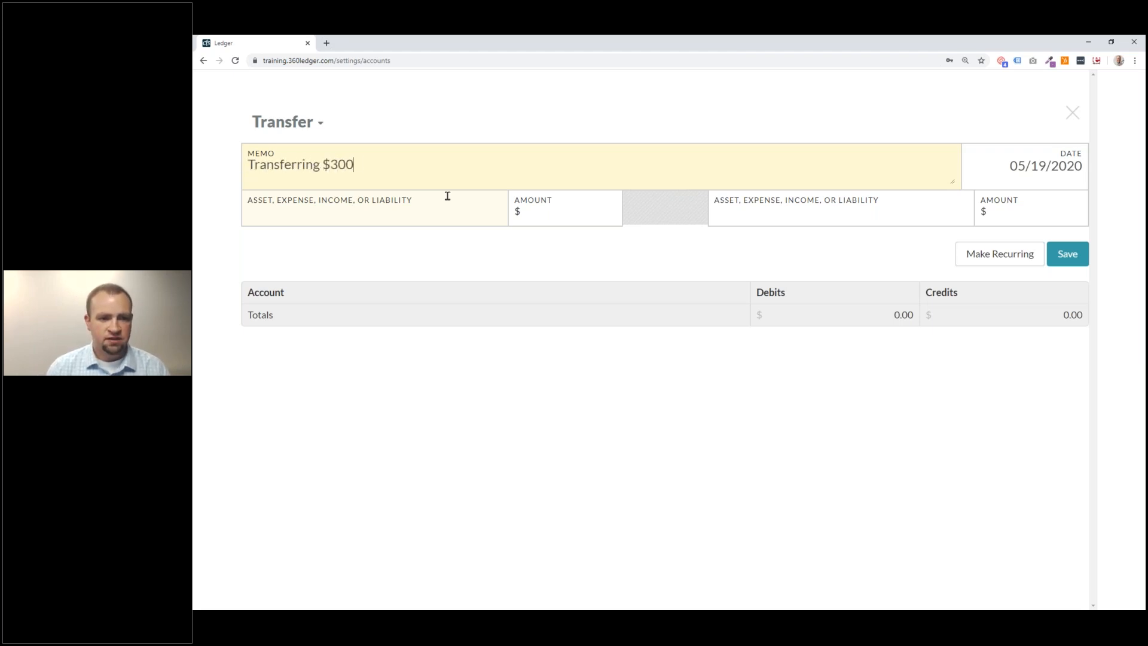
pyautogui.write('0 from our sa')
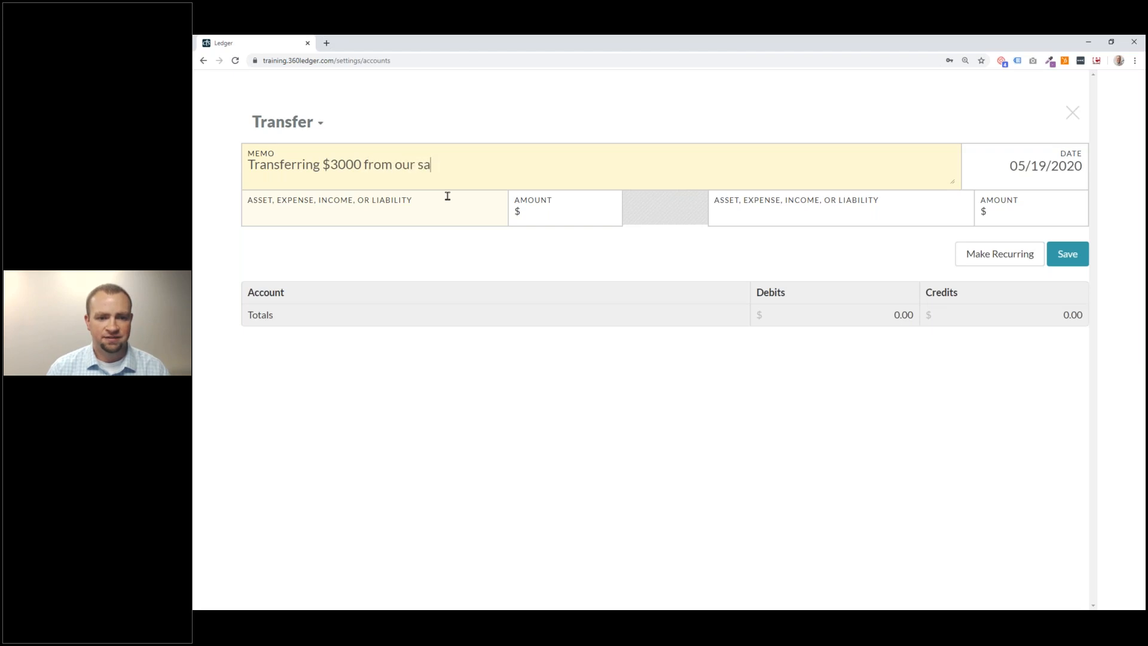
pyautogui.write('vings account to ')
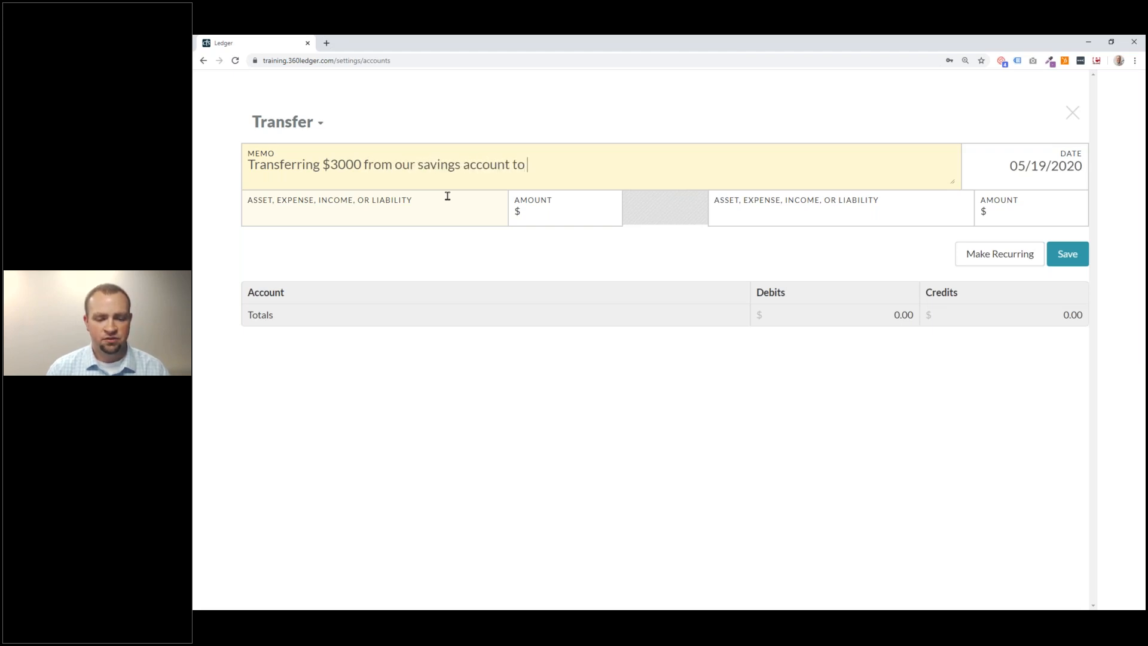
pyautogui.write('the r')
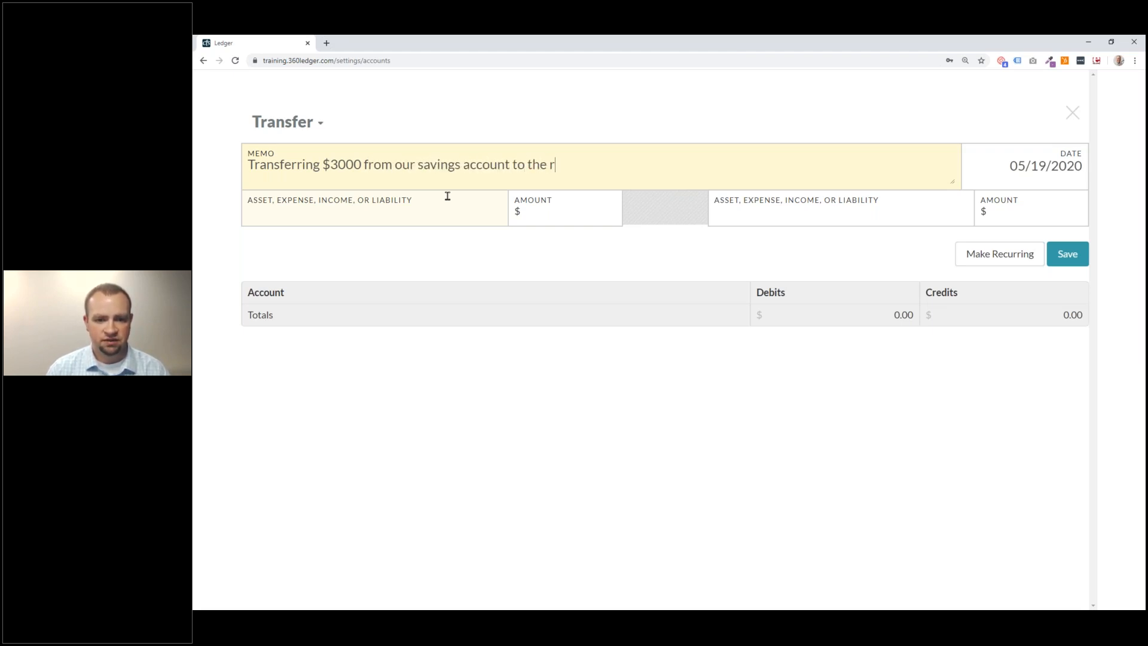
pyautogui.write('estric')
pyautogui.write('ted VBS ')
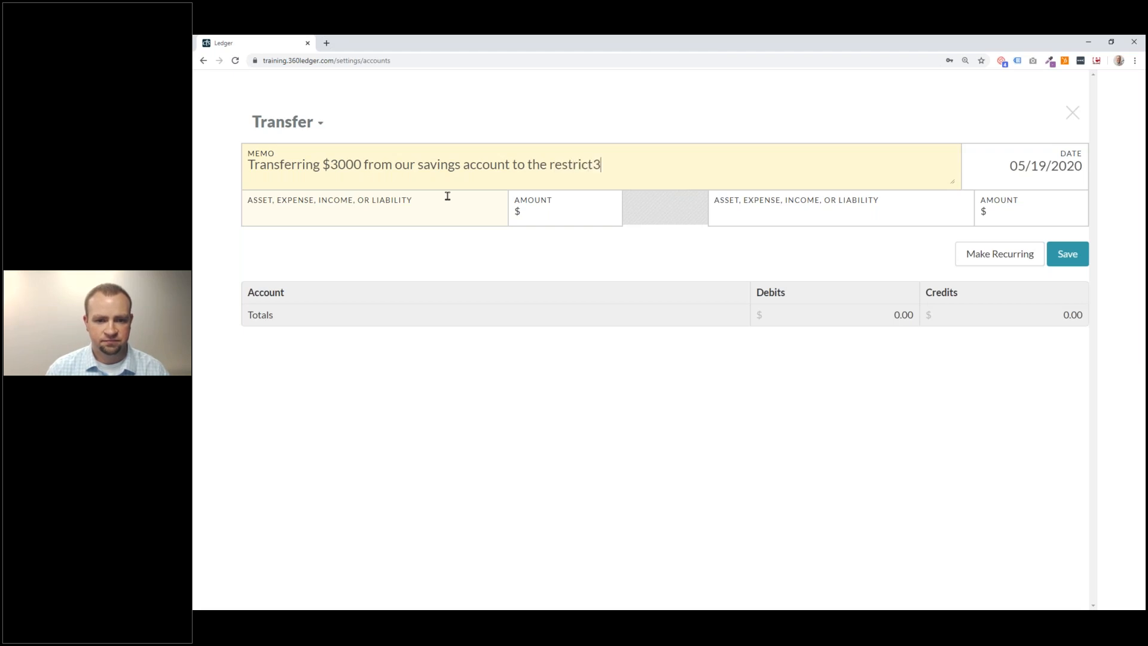
pyautogui.write('acco')
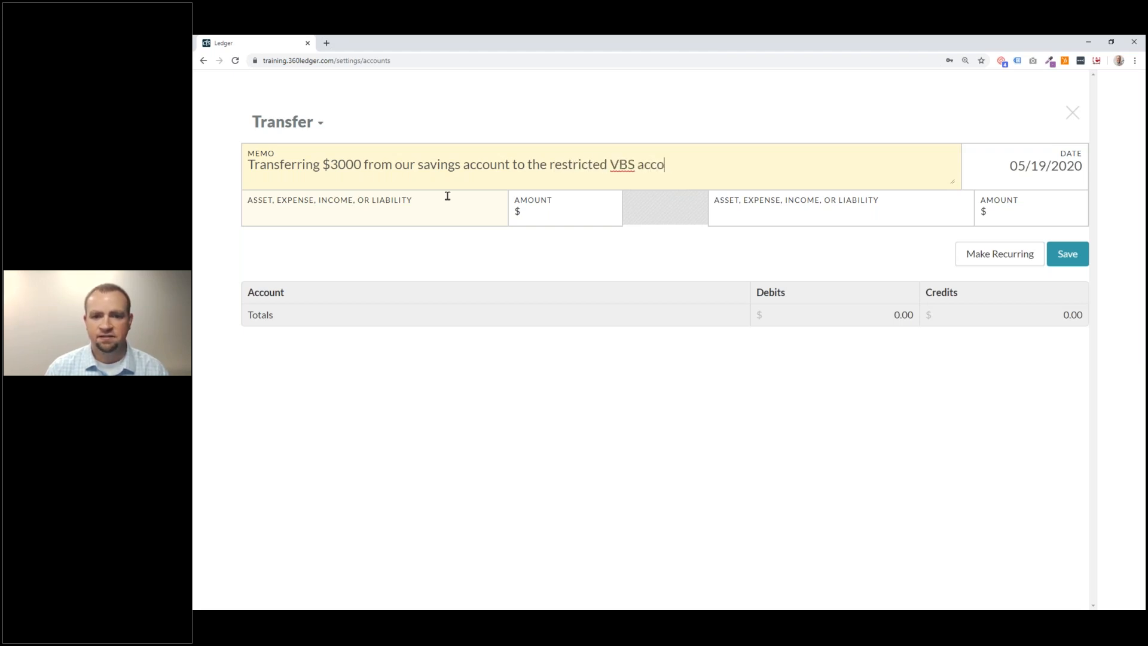
pyautogui.write('unt in th')
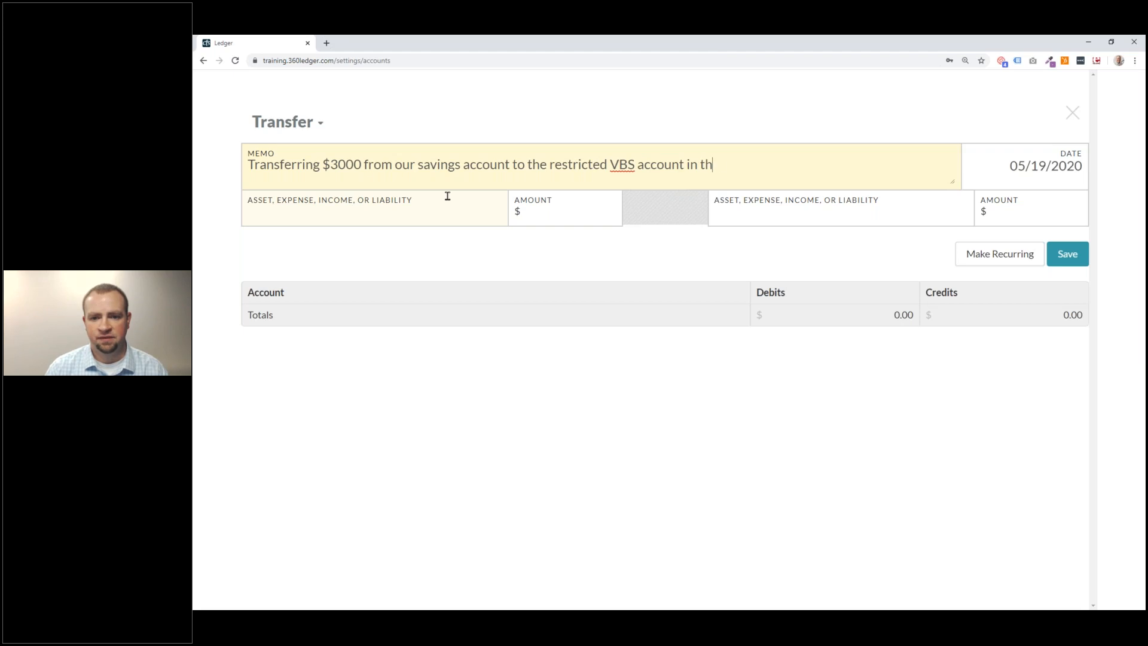
pyautogui.write('e checking account.')
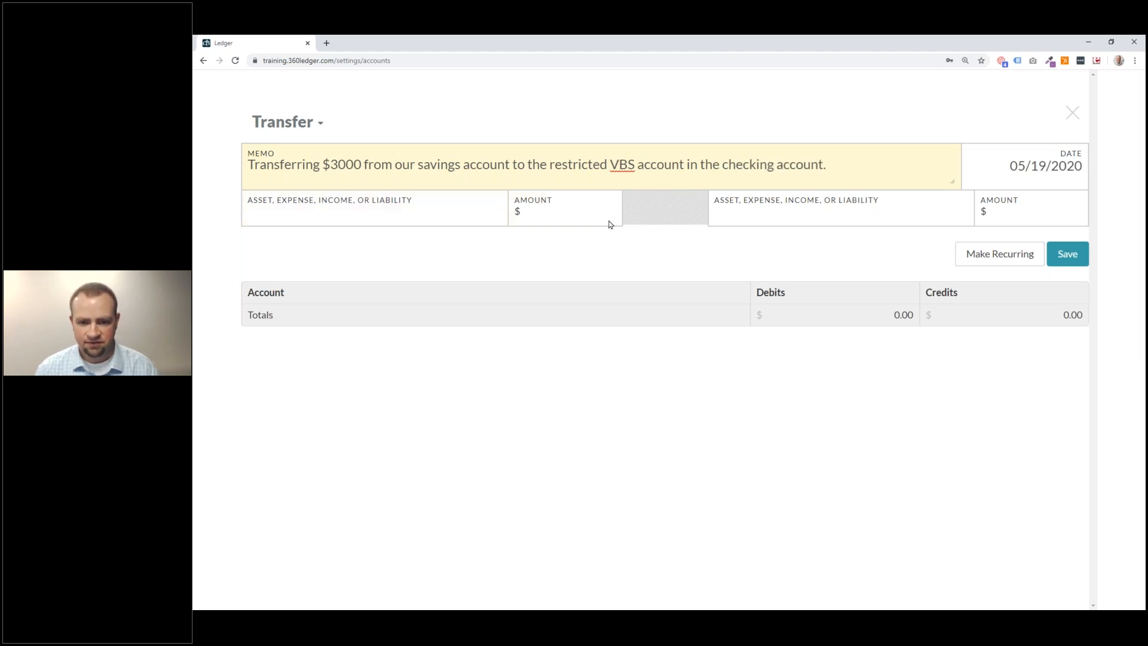
pyautogui.doubleClick(666, 163)
pyautogui.write('fund')
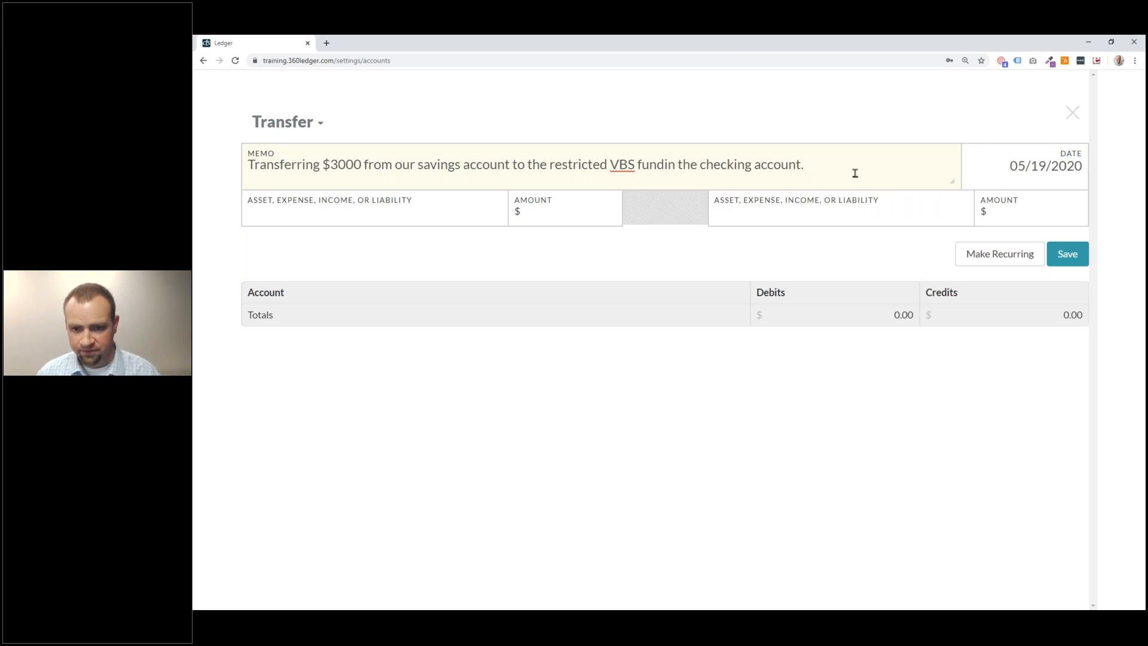
# Set the transfer date to 05/18/2020.
pyautogui.click(1023, 164)
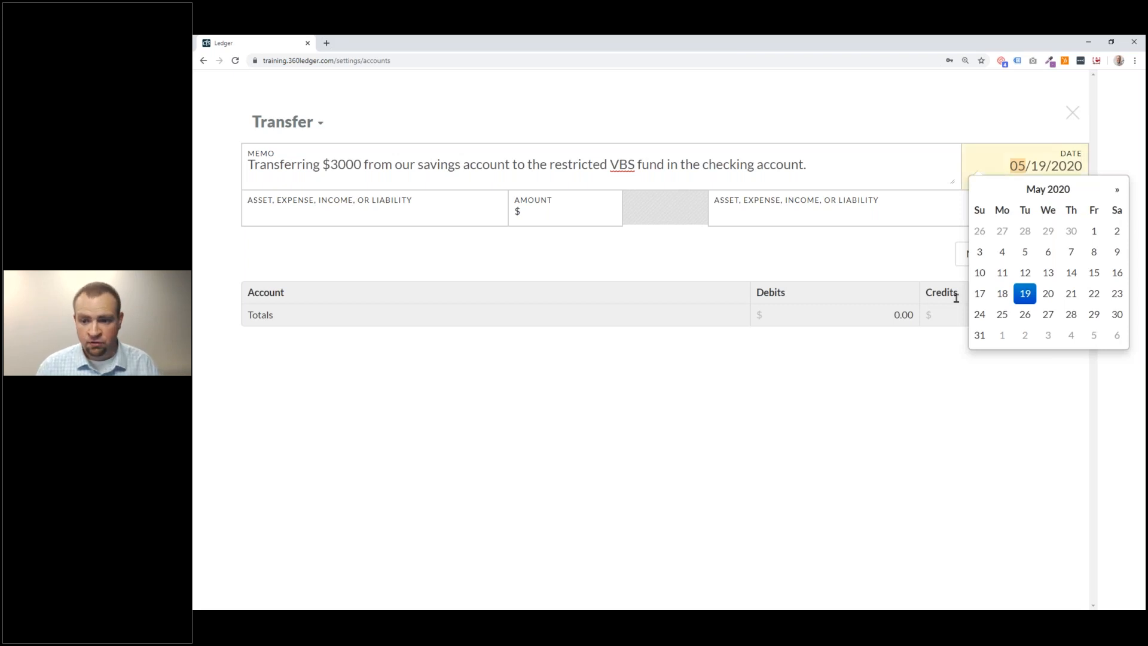
pyautogui.click(1002, 295)
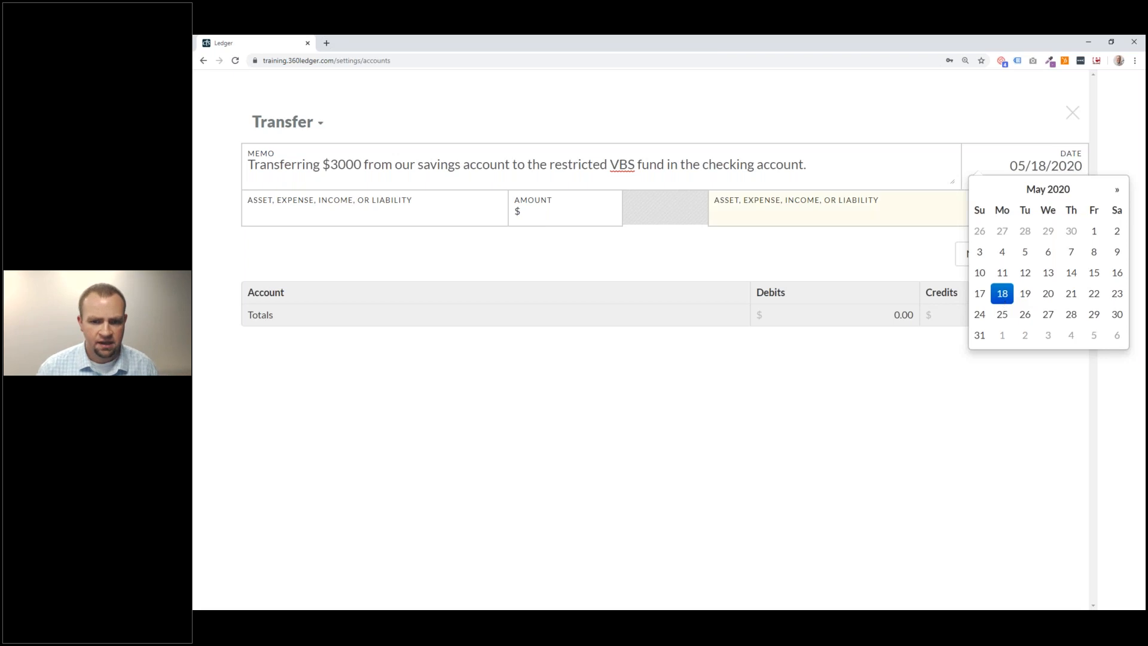
pyautogui.click(745, 233)
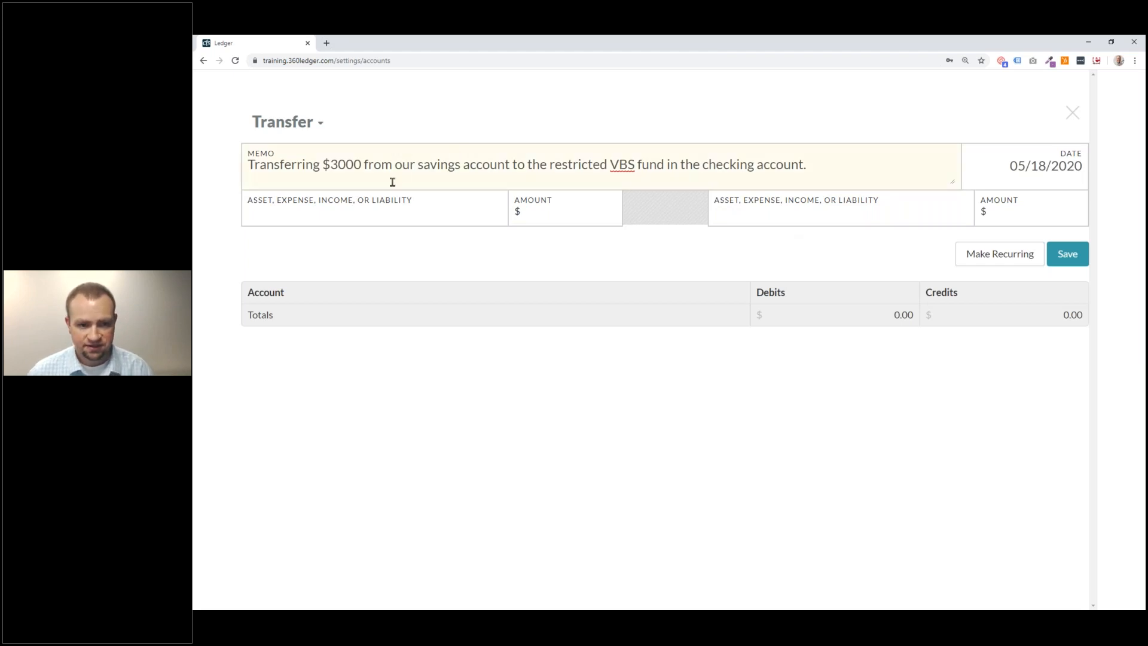
pyautogui.click(382, 206)
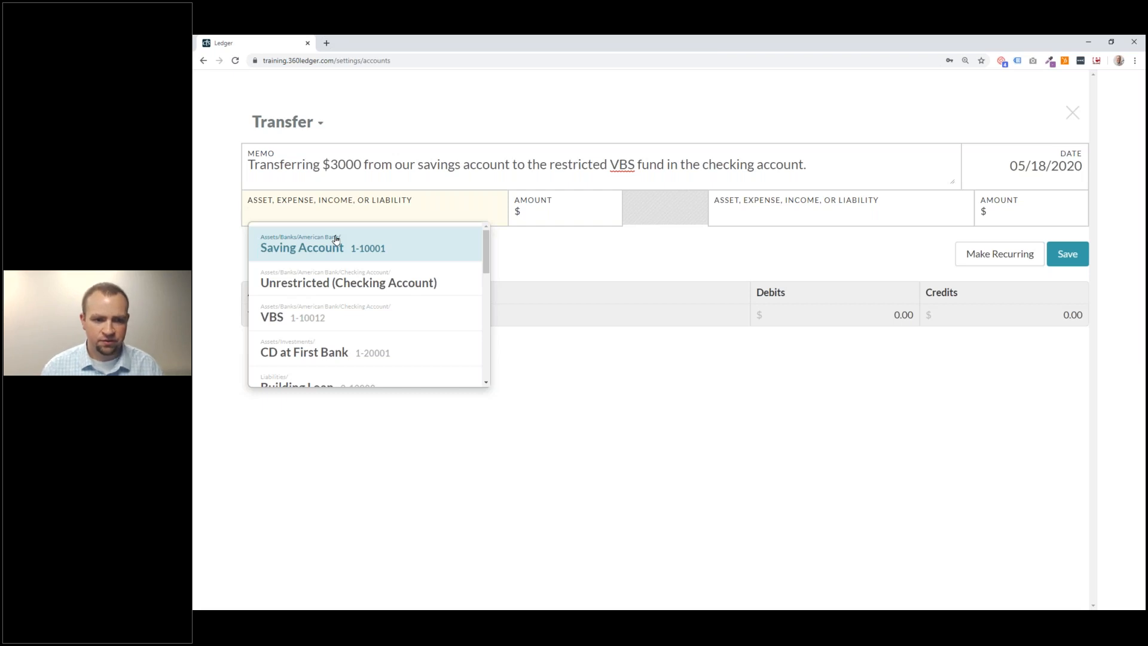
pyautogui.click(372, 248)
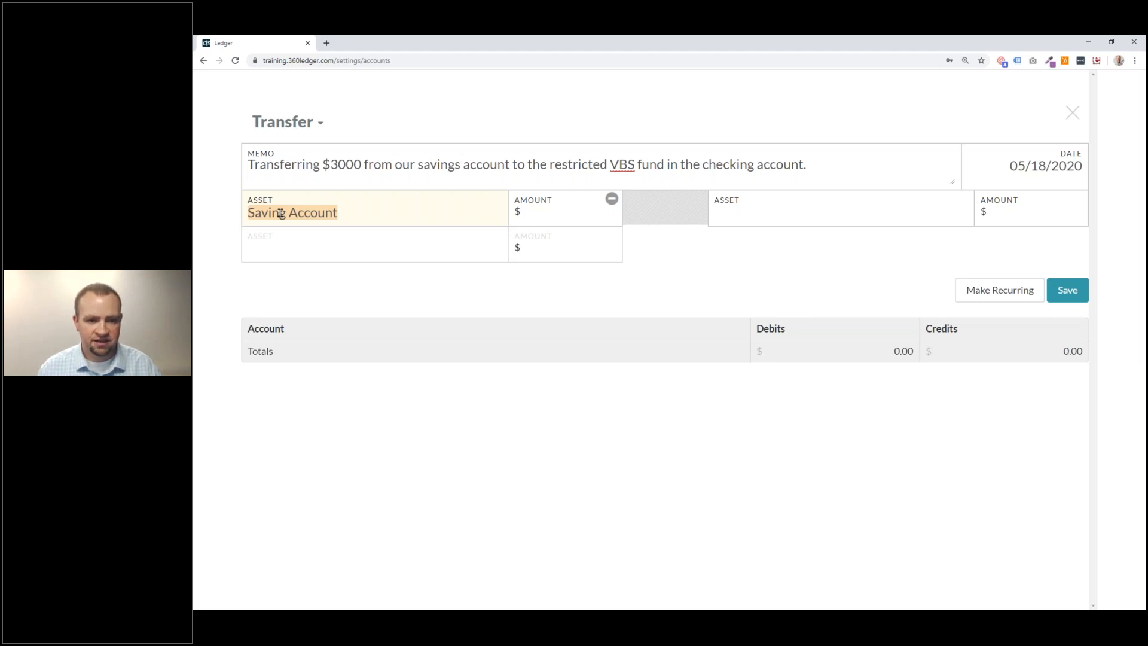
pyautogui.click(299, 211)
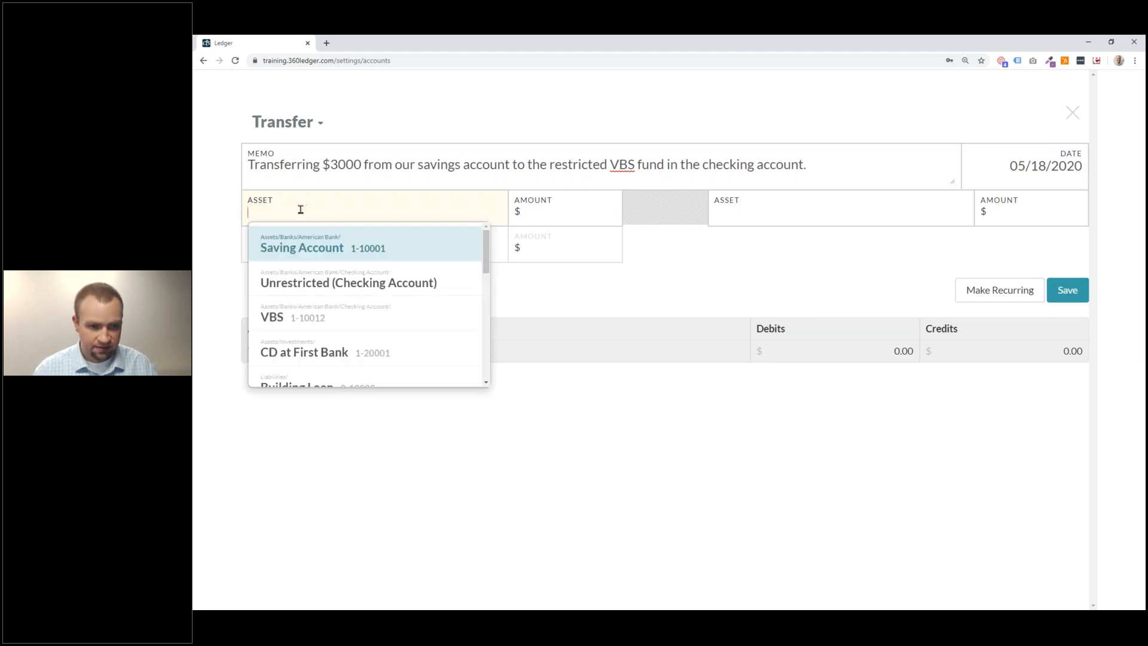
pyautogui.click(584, 309)
pyautogui.click(371, 242)
pyautogui.click(322, 158)
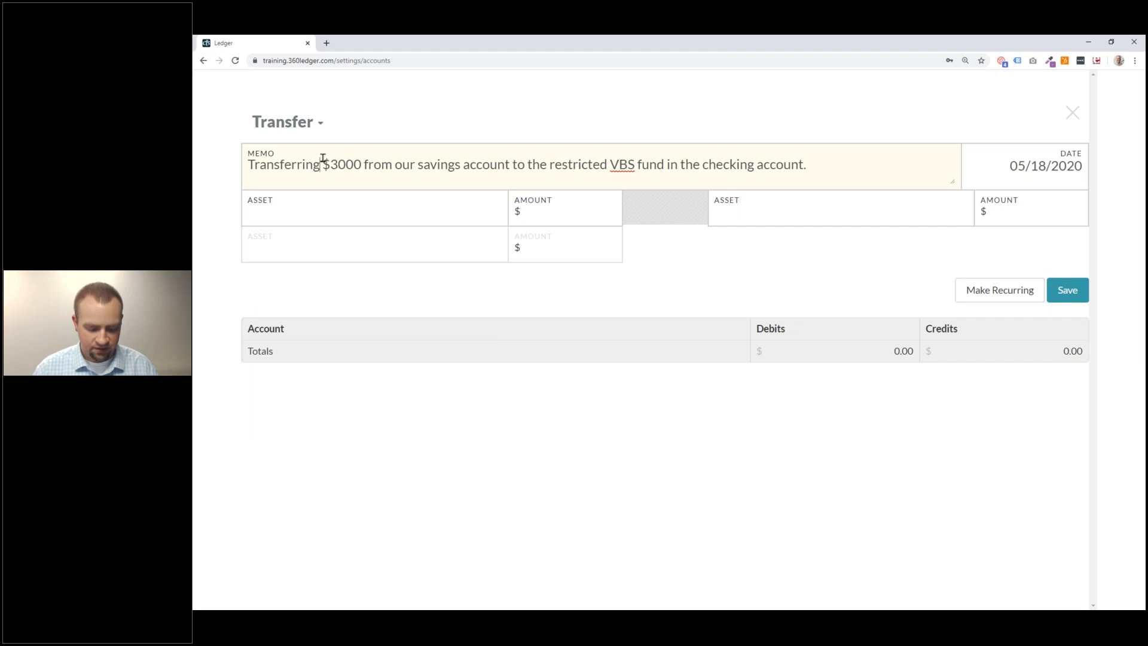
pyautogui.hotkey('ctrl', 'a')
pyautogui.click(303, 126)
pyautogui.click(309, 152)
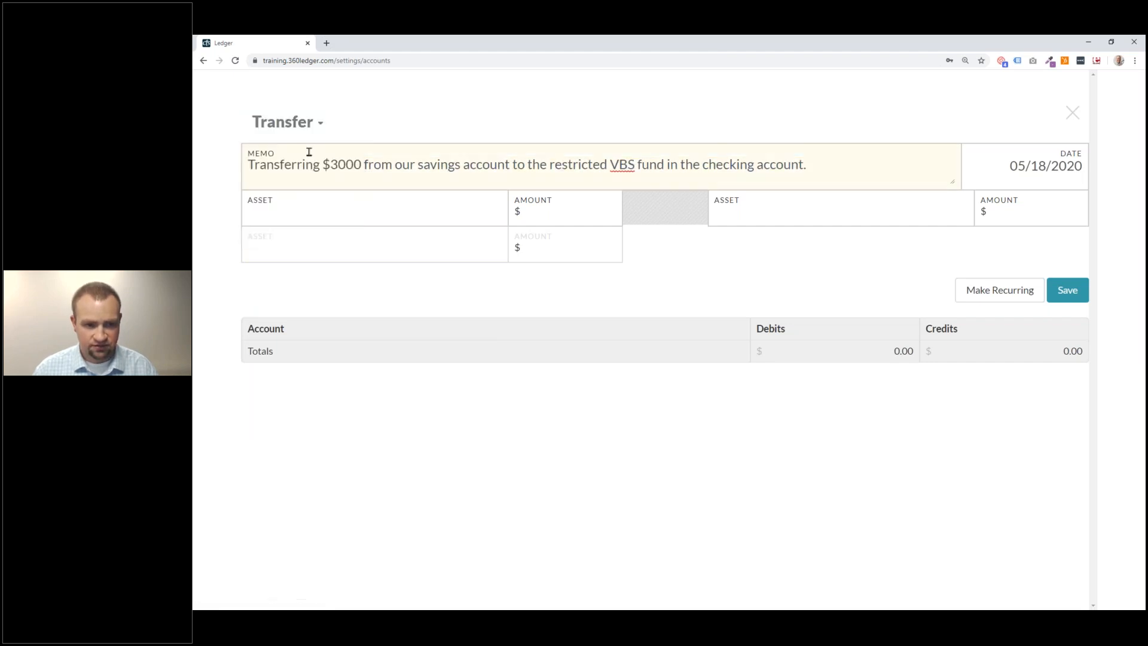
pyautogui.click(305, 126)
pyautogui.click(296, 166)
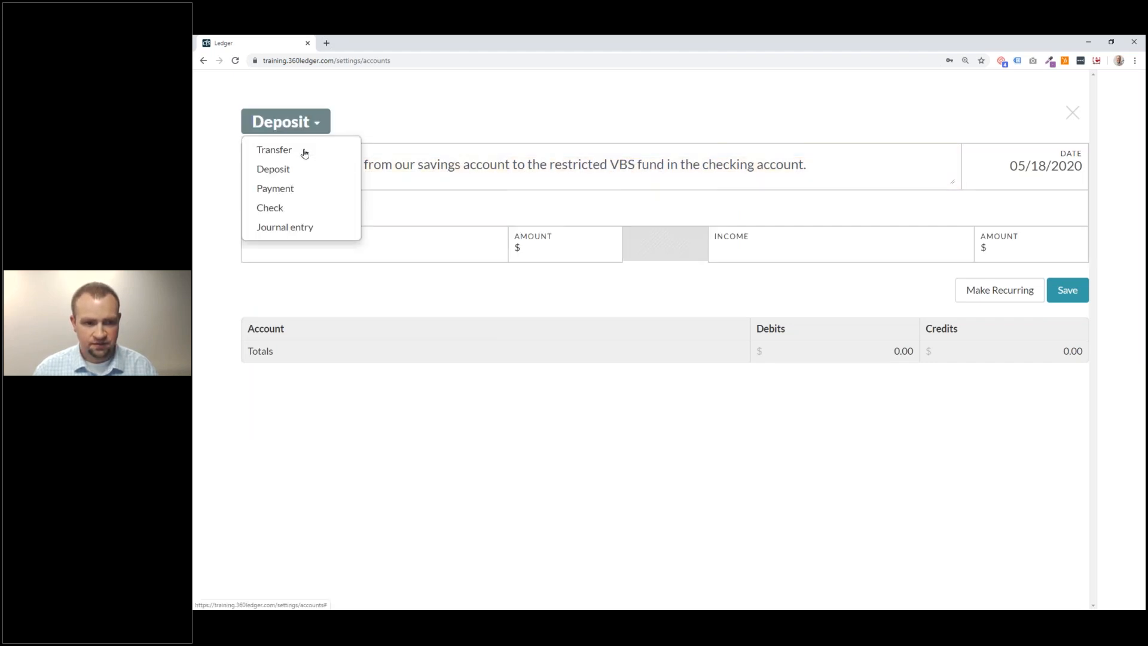
pyautogui.click(305, 130)
pyautogui.click(303, 151)
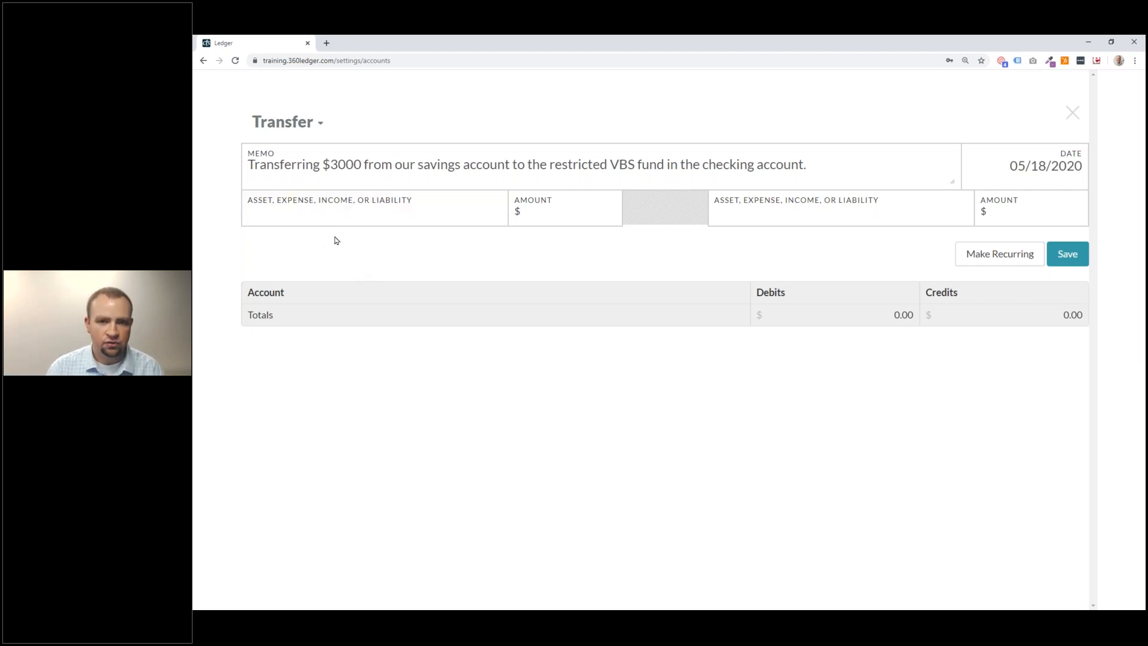
# Set the transfer to move 3000 from Saving Account to VBS, balancing at 3,000.00.
pyautogui.click(380, 211)
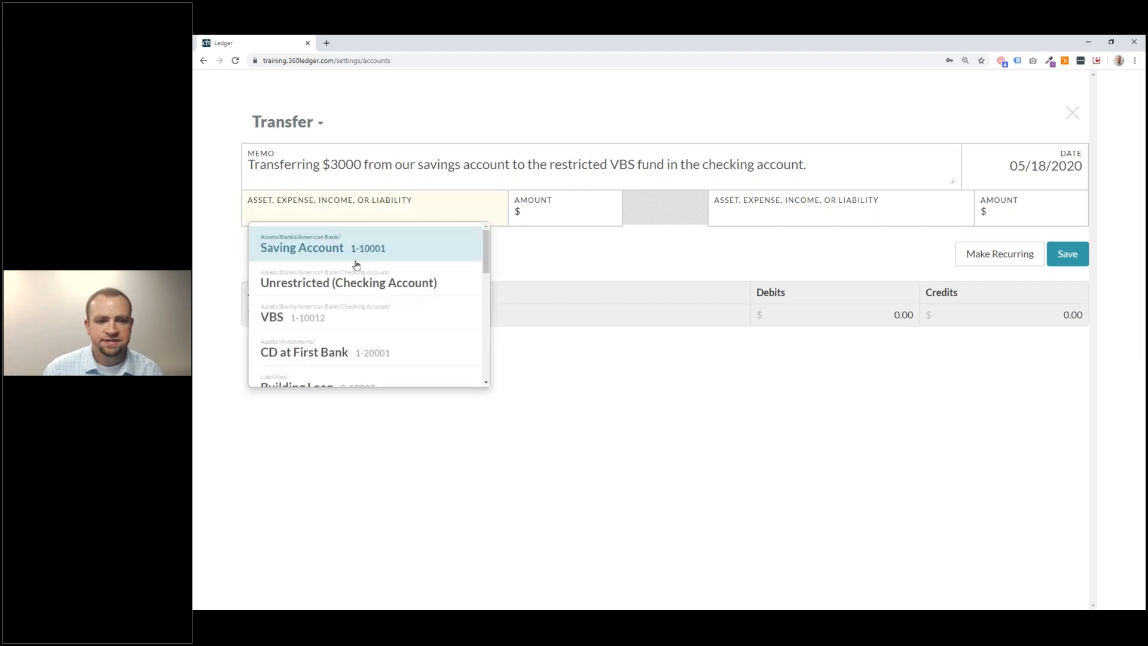
pyautogui.click(394, 245)
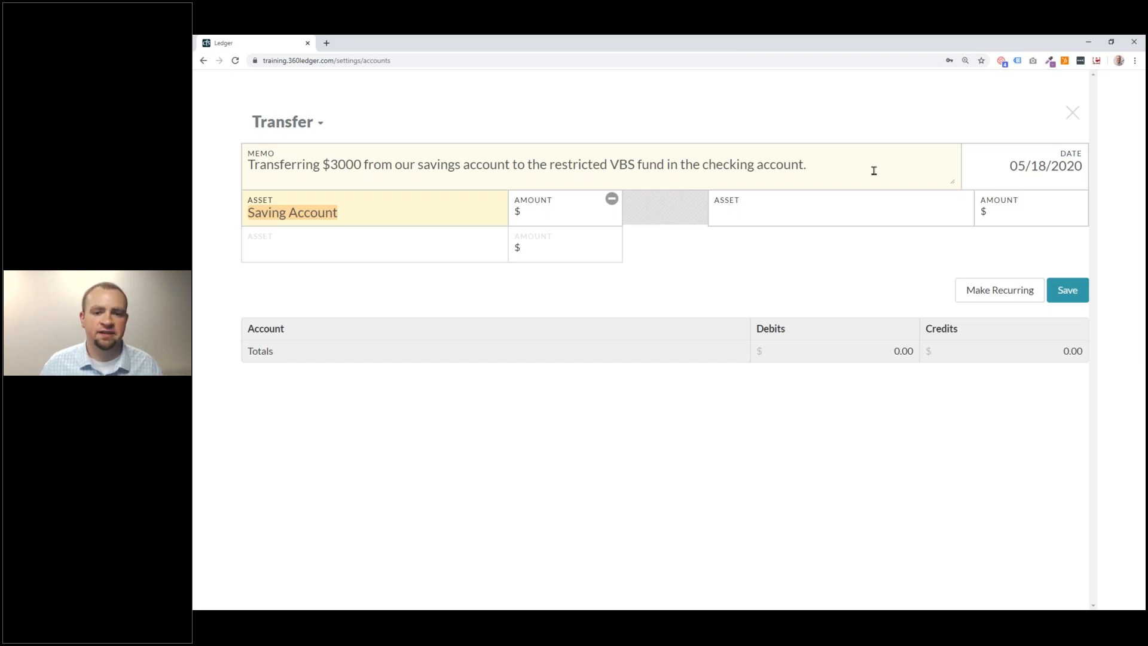
pyautogui.click(560, 213)
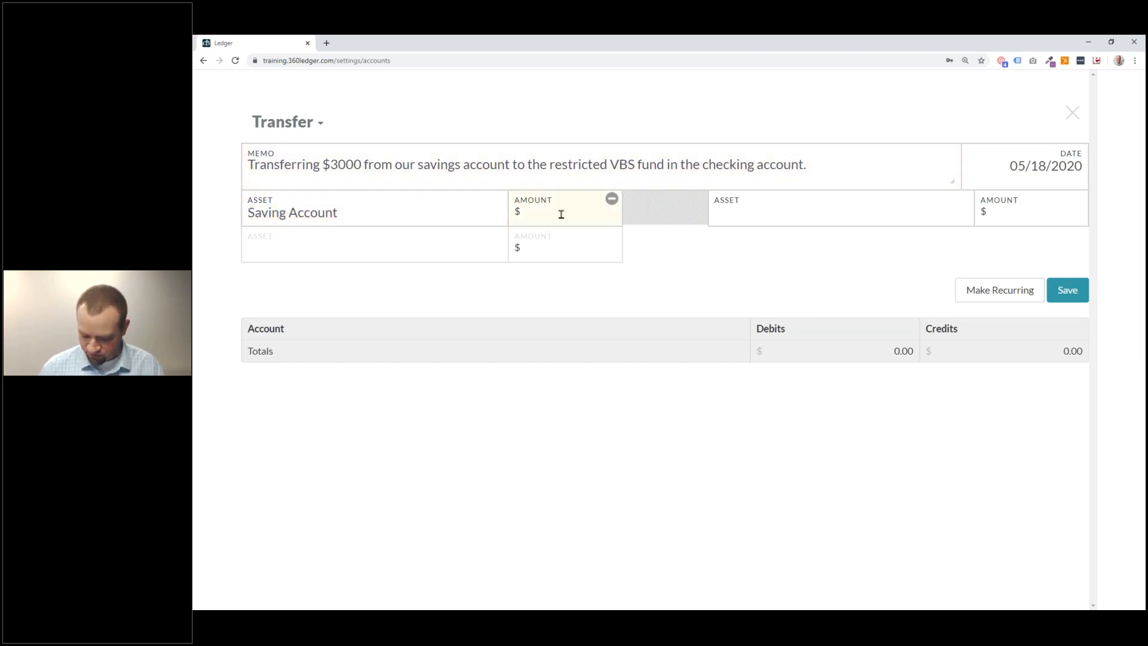
pyautogui.write('3000')
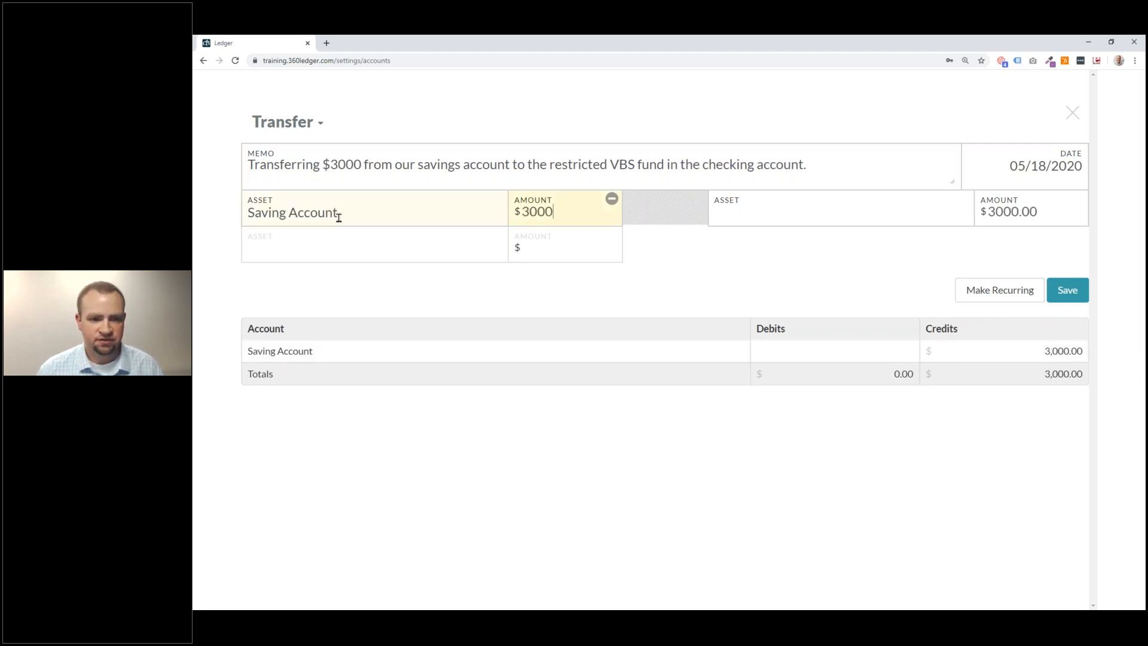
pyautogui.click(774, 217)
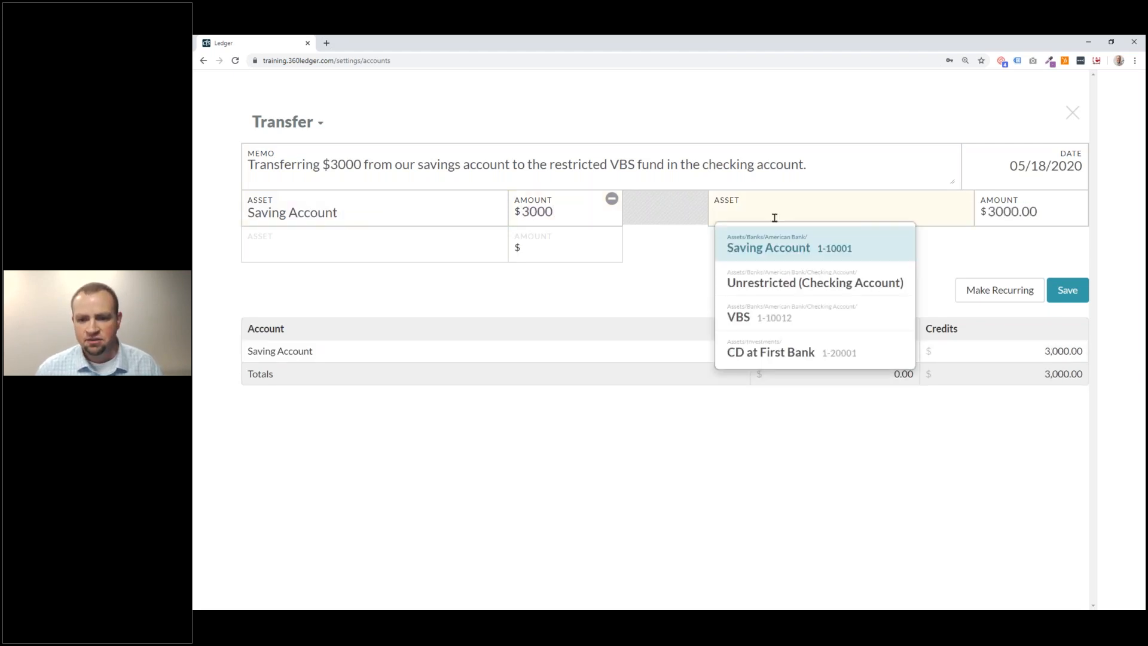
pyautogui.click(794, 318)
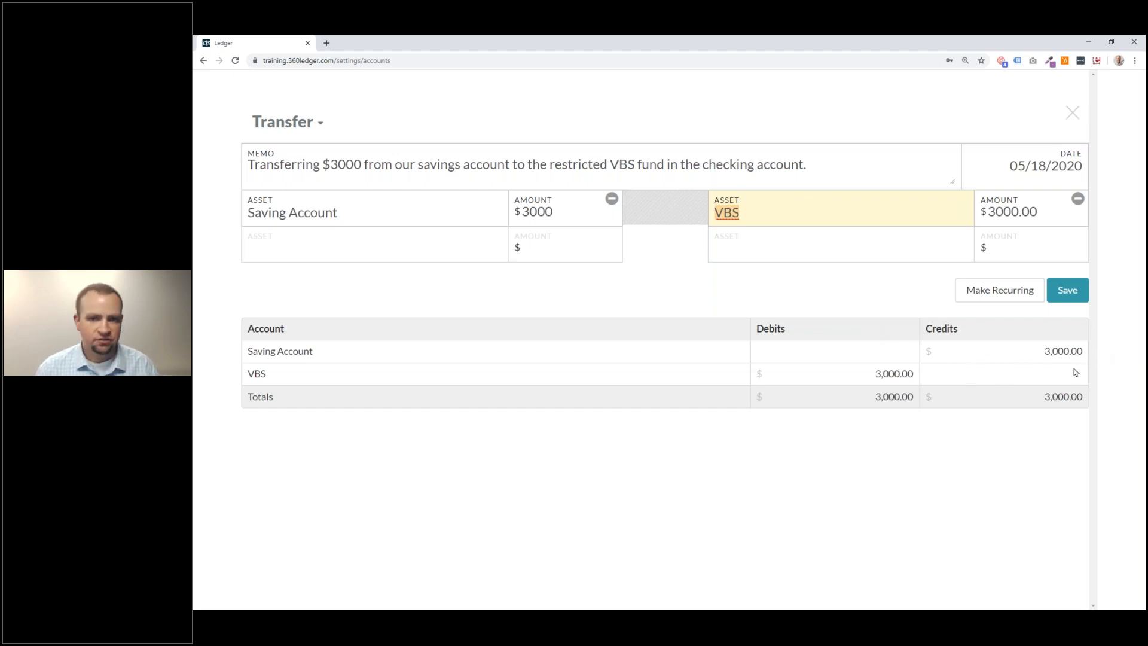
# Leave the debit and credit slideshow and return to the 360 Ledger transfer form.
pyautogui.hotkey('alt', 'Tab')
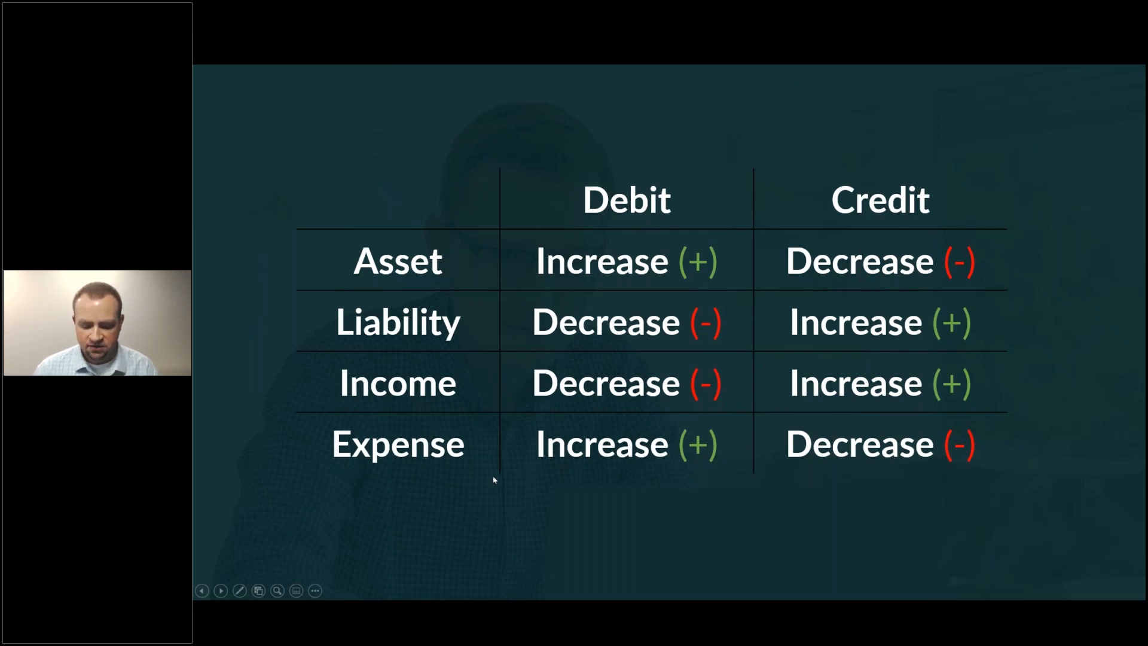
pyautogui.hotkey('alt', 'Tab')
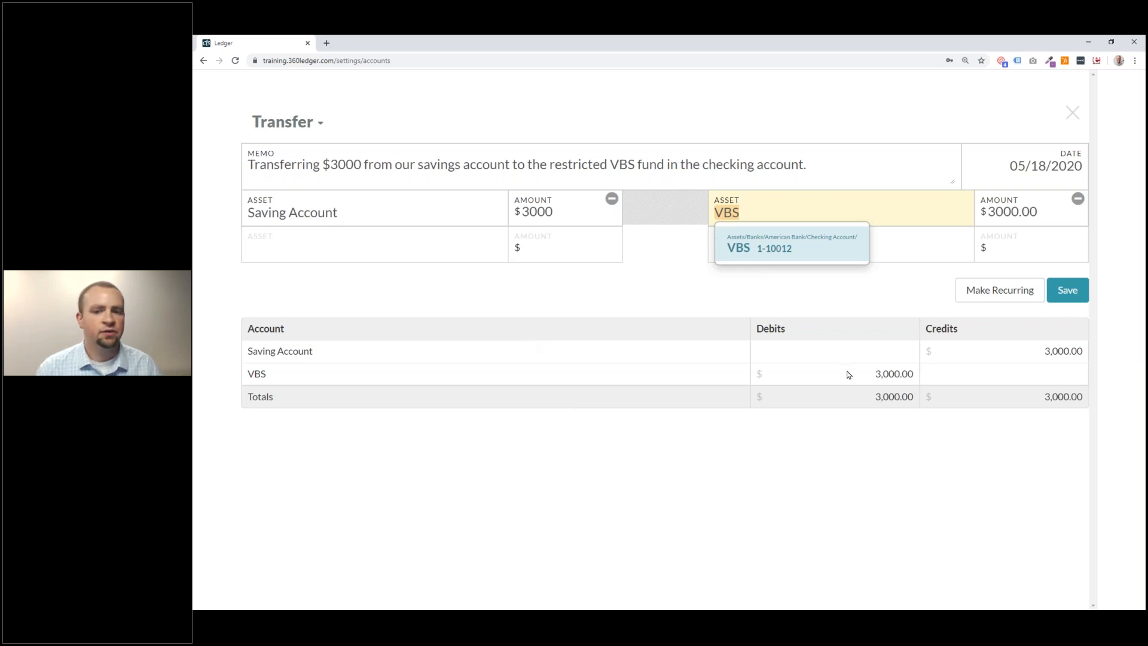
# Save the $3000 transfer, leaving Saving $247,000.00, Checking $28,000.00 and VBS $5,000.00.
pyautogui.click(795, 203)
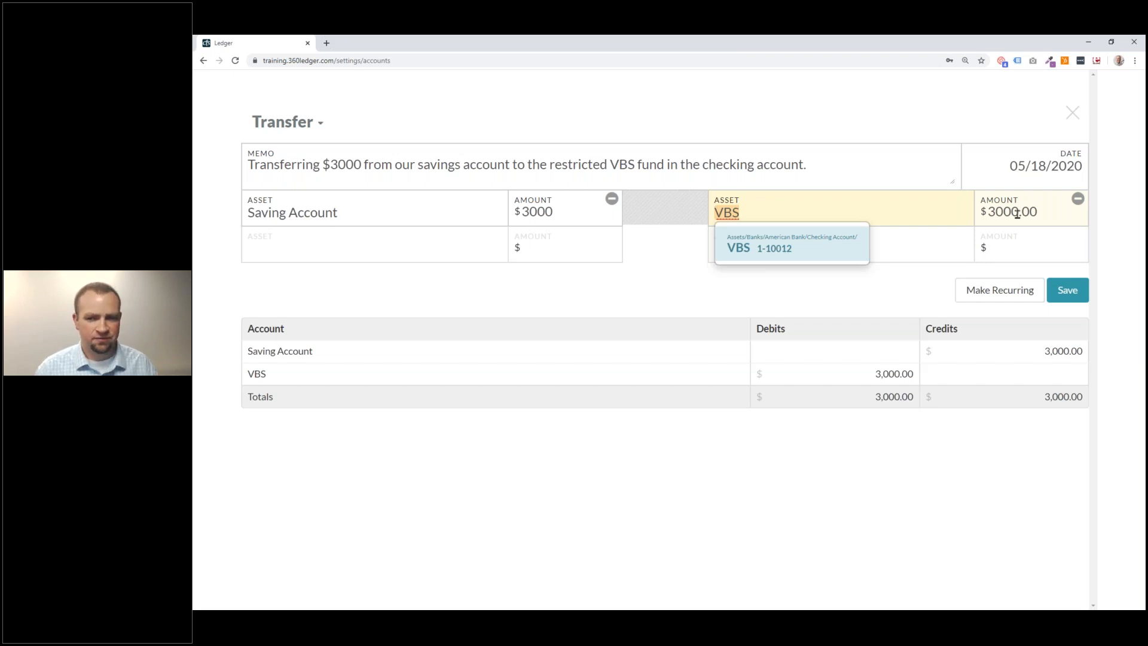
pyautogui.click(1029, 213)
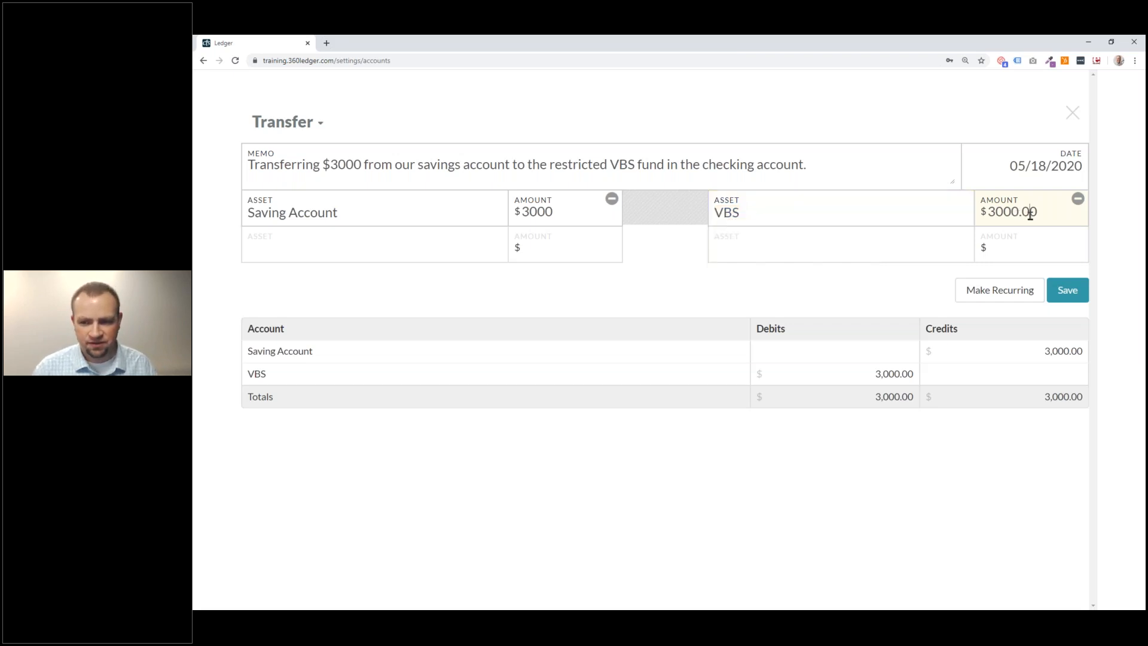
pyautogui.click(1061, 291)
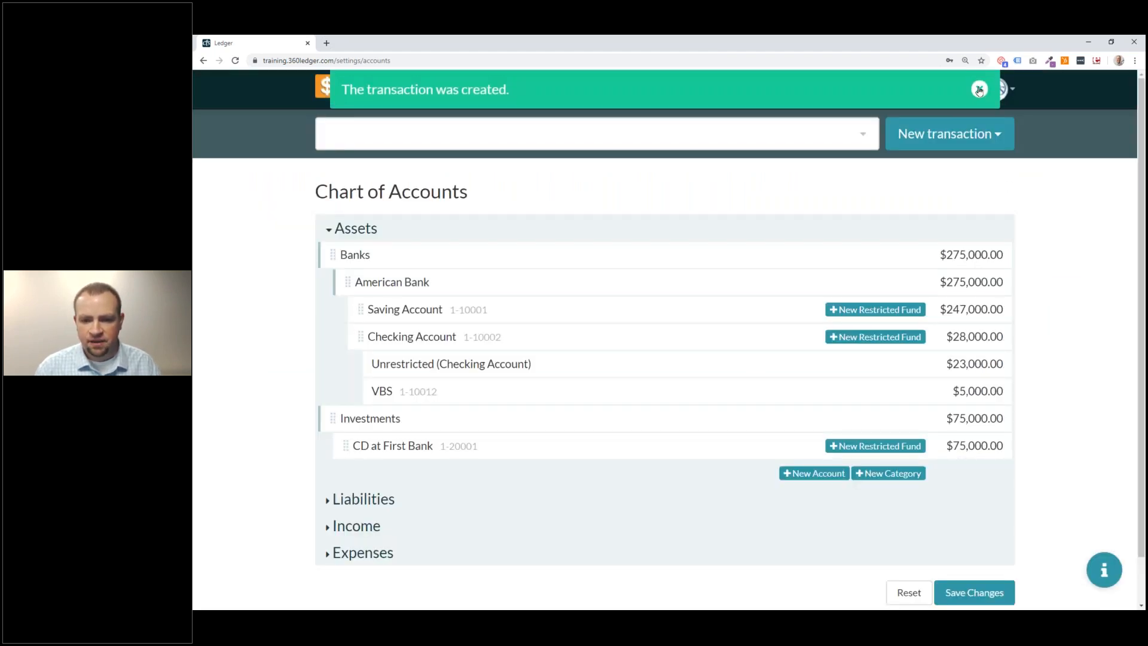
pyautogui.click(979, 90)
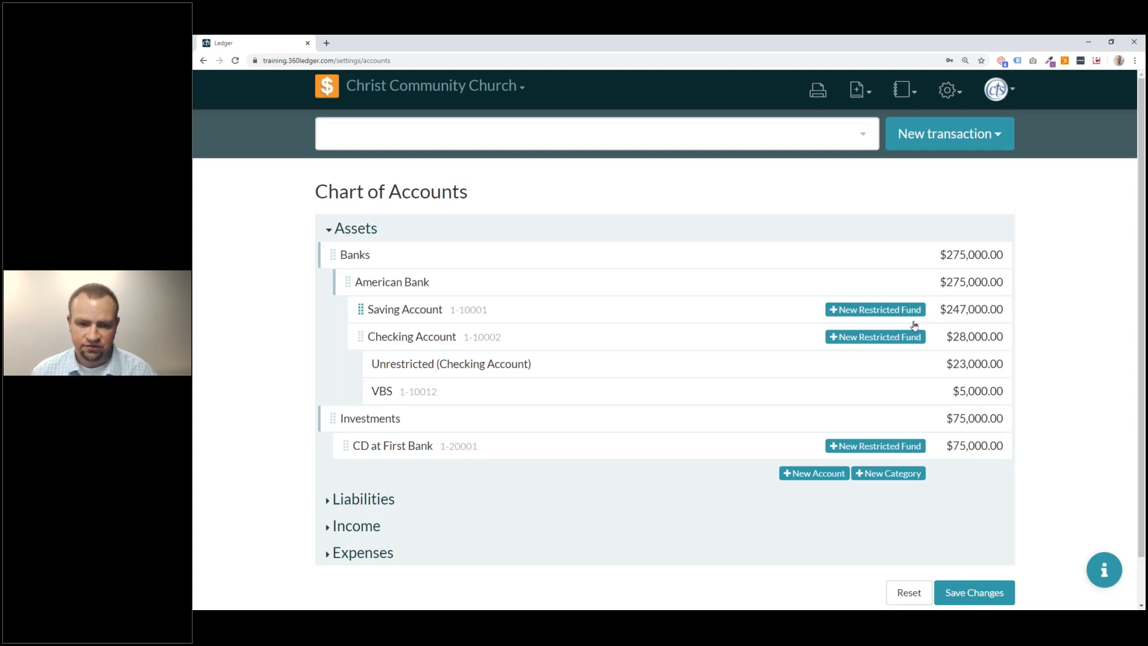
# Filter the home dashboard to May 2020 transactions and open the VBS Restricted Transfer.
pyautogui.click(334, 89)
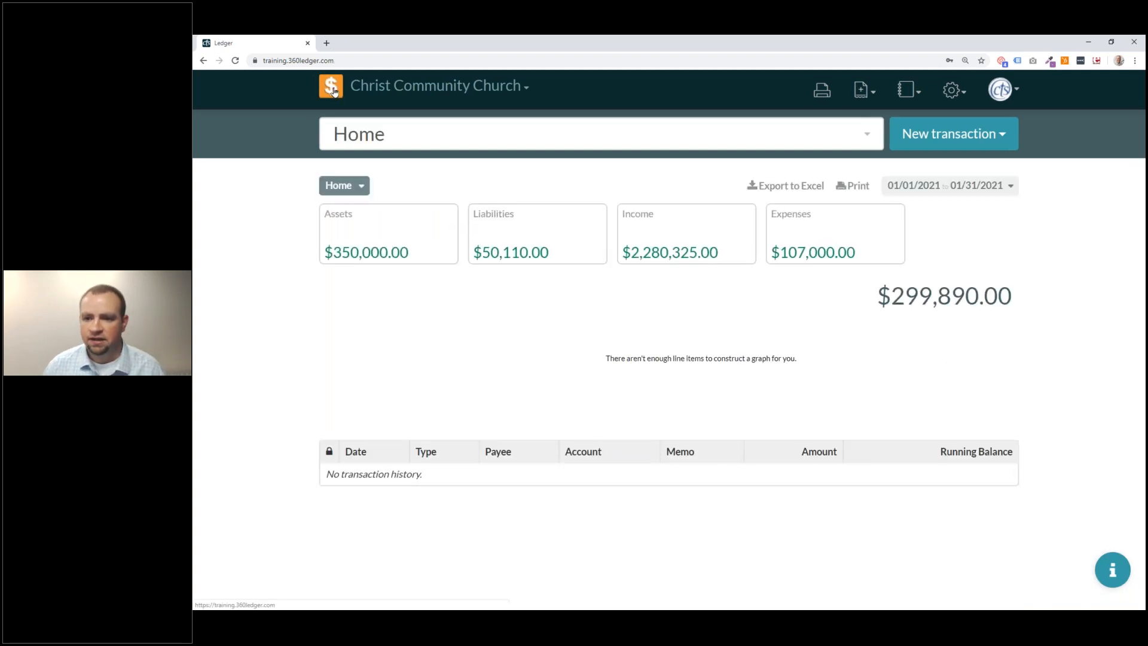
pyautogui.click(949, 188)
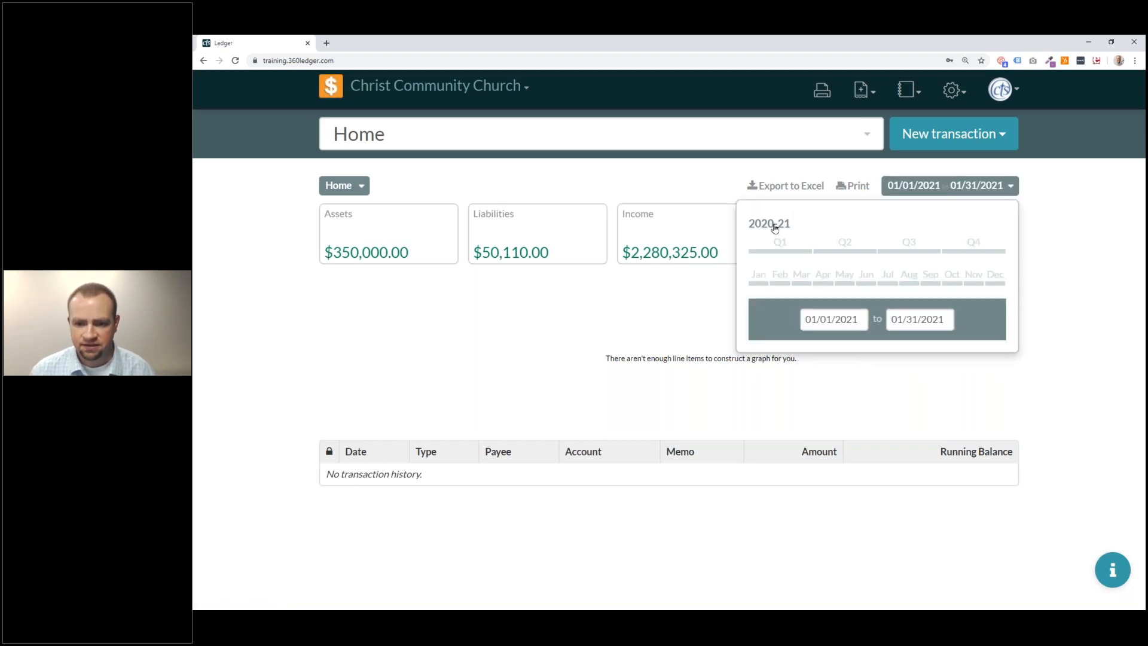
pyautogui.click(842, 276)
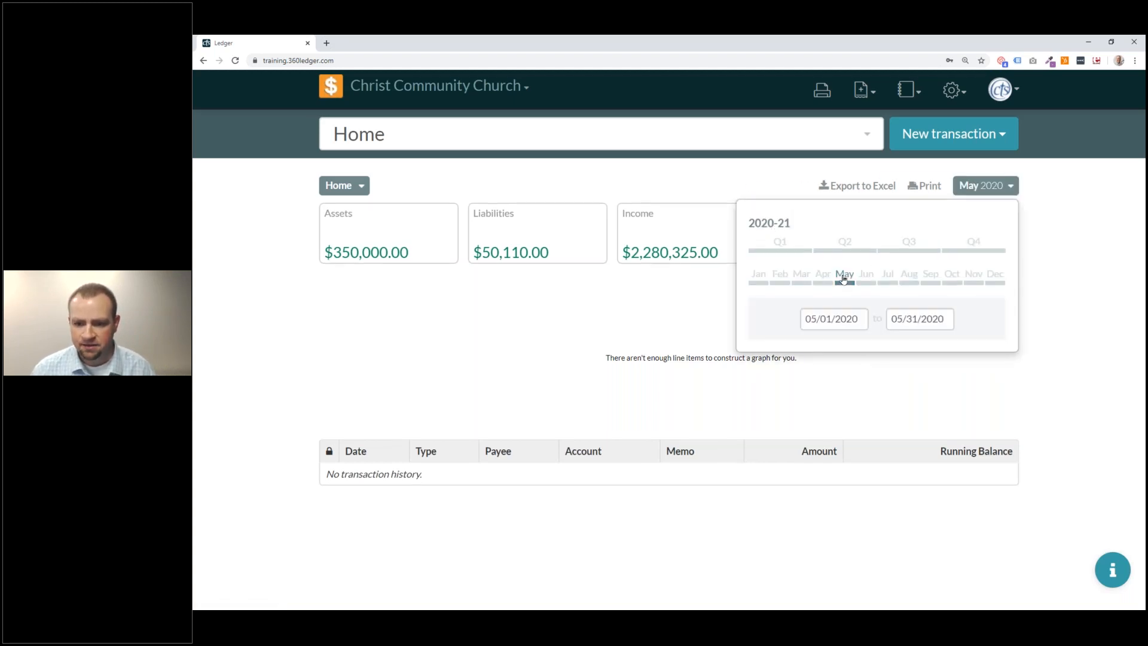
pyautogui.scroll(-1, 557, 318)
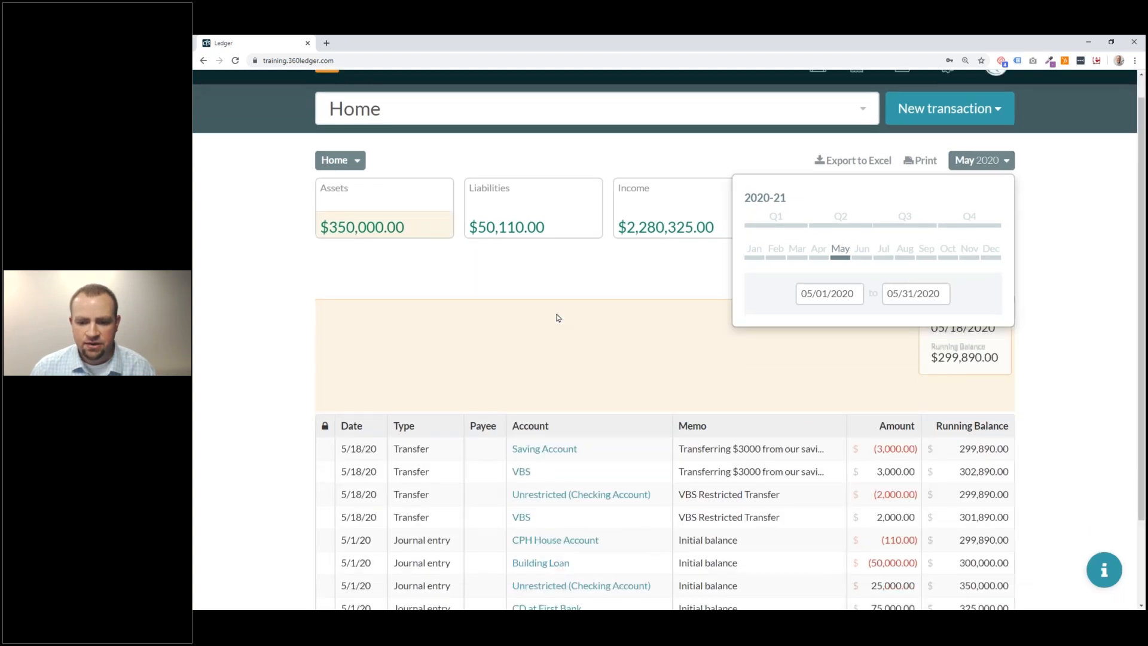
pyautogui.scroll(-2, 558, 317)
pyautogui.scroll(1, 555, 328)
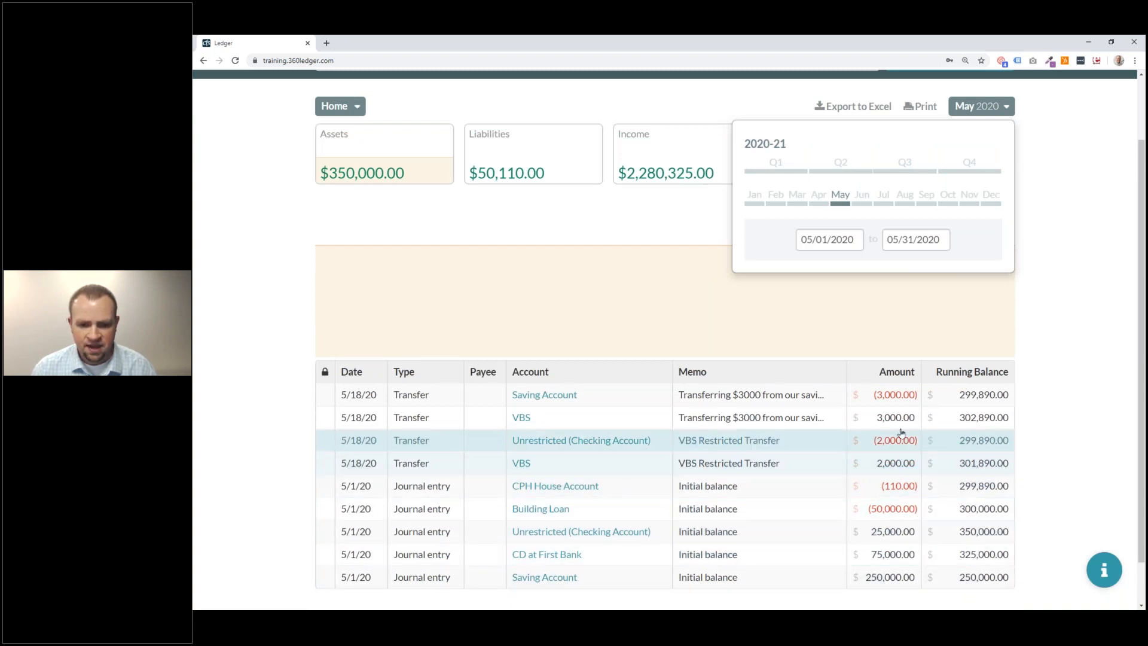
pyautogui.click(1004, 371)
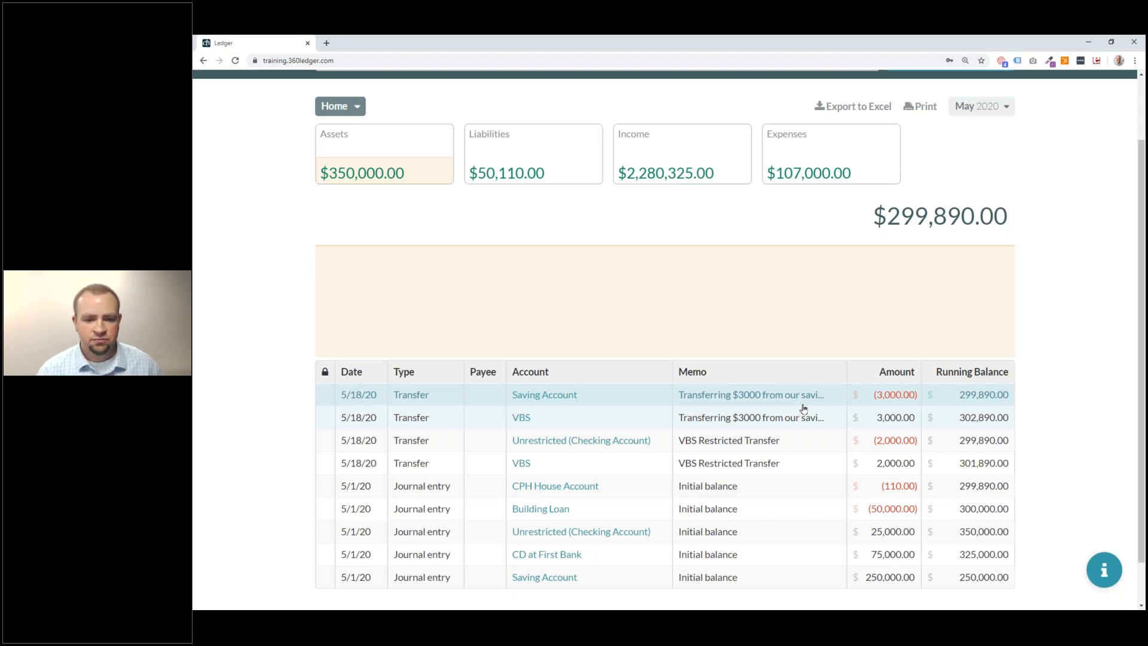
pyautogui.click(805, 461)
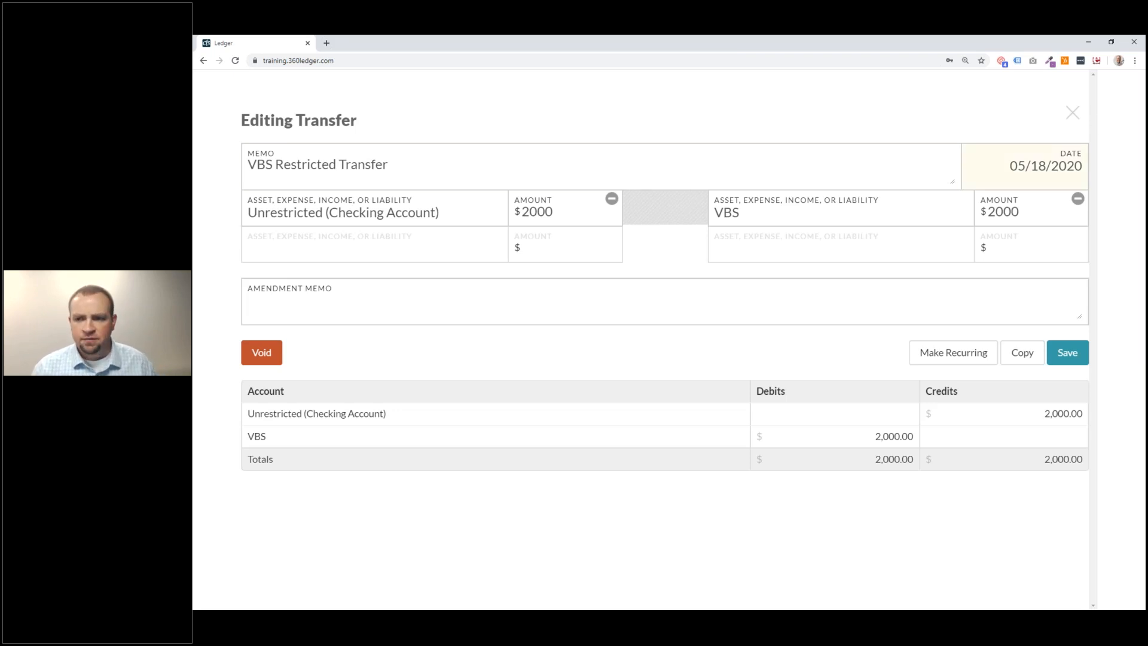
# Close the VBS Restricted Transfer unchanged and view the May 2020 transaction list.
pyautogui.click(1073, 113)
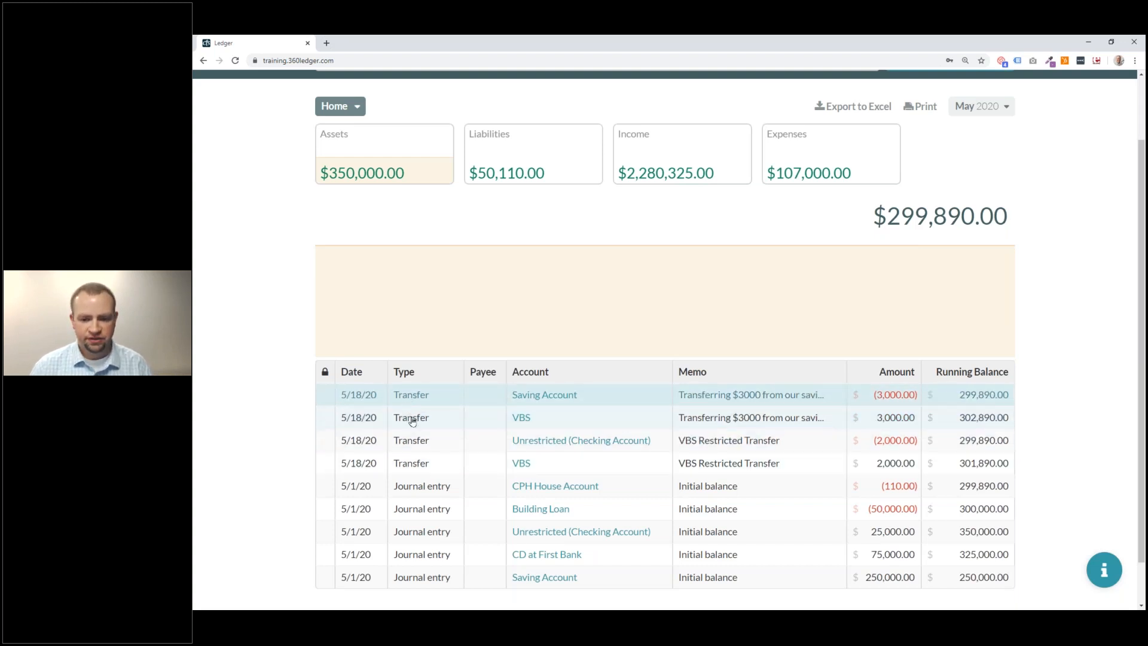
pyautogui.scroll(2, 618, 405)
# Start a new journal entry with the pasted transfer description as its memo.
pyautogui.click(949, 134)
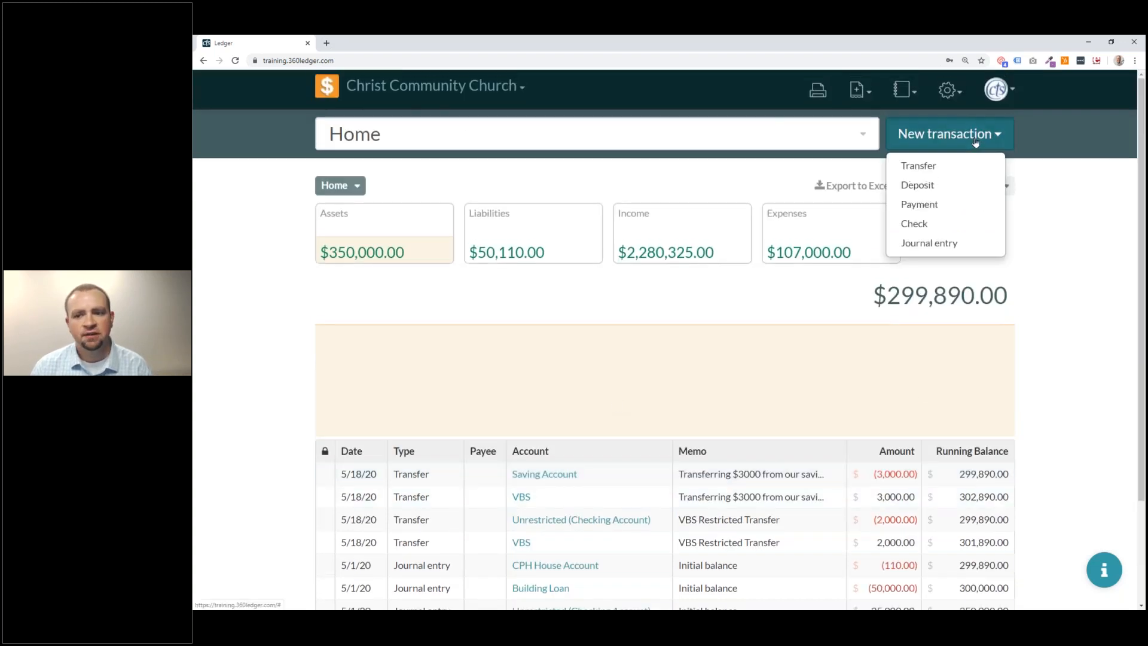
pyautogui.click(952, 245)
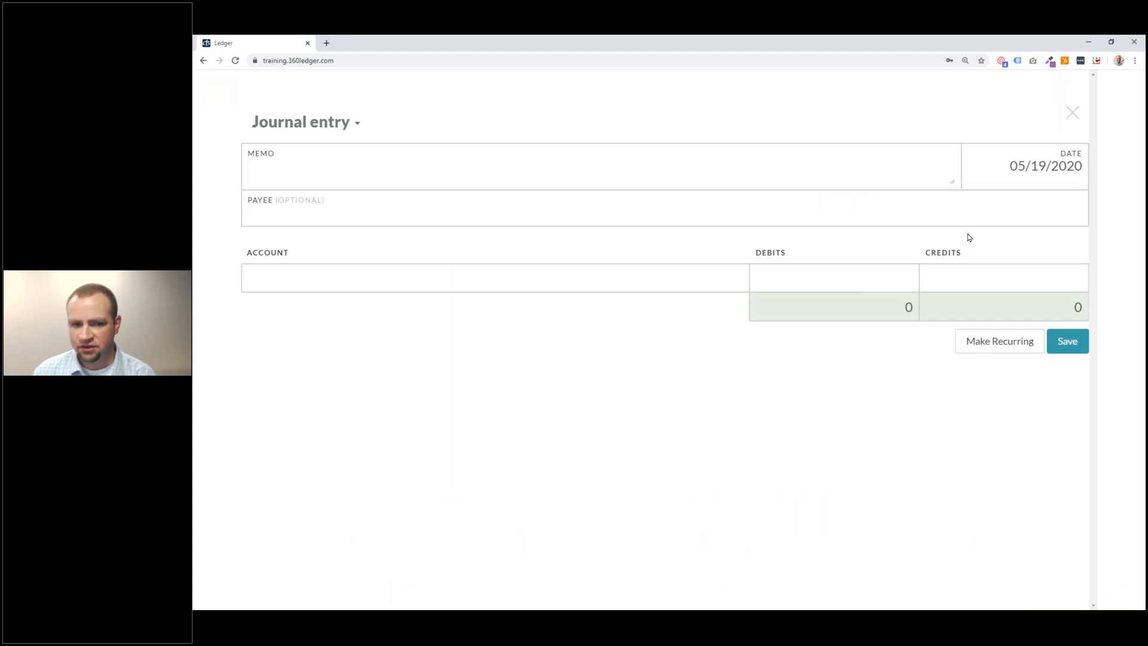
pyautogui.click(601, 160)
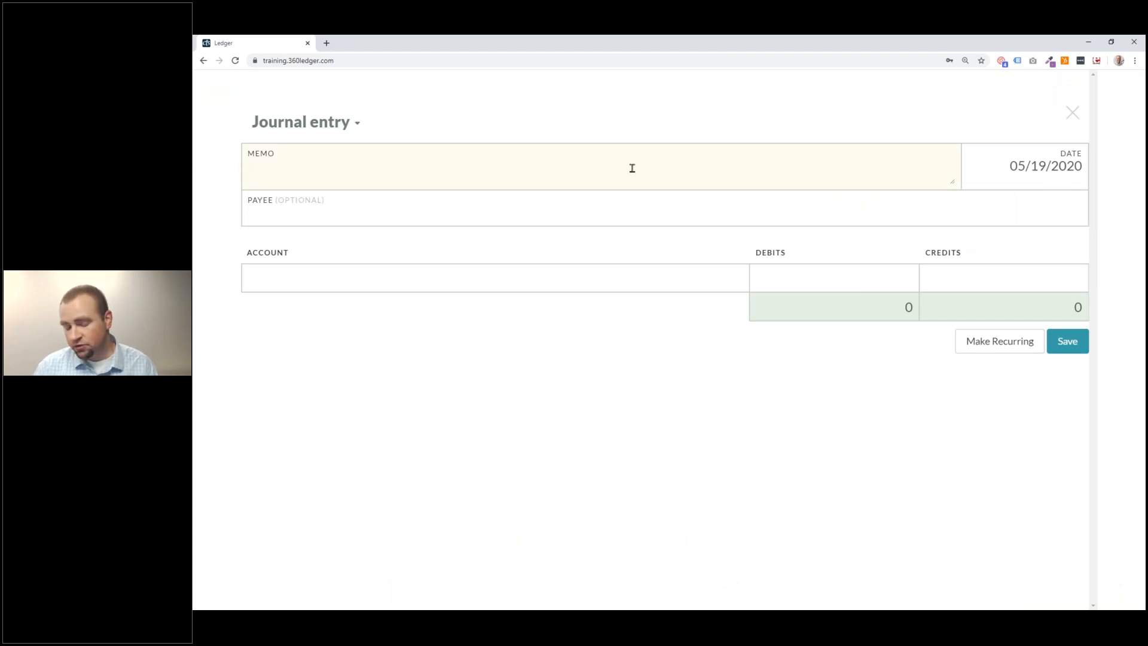
pyautogui.write('Transferring $3000 from our savings account to the restricted VBS fund in the checking account.')
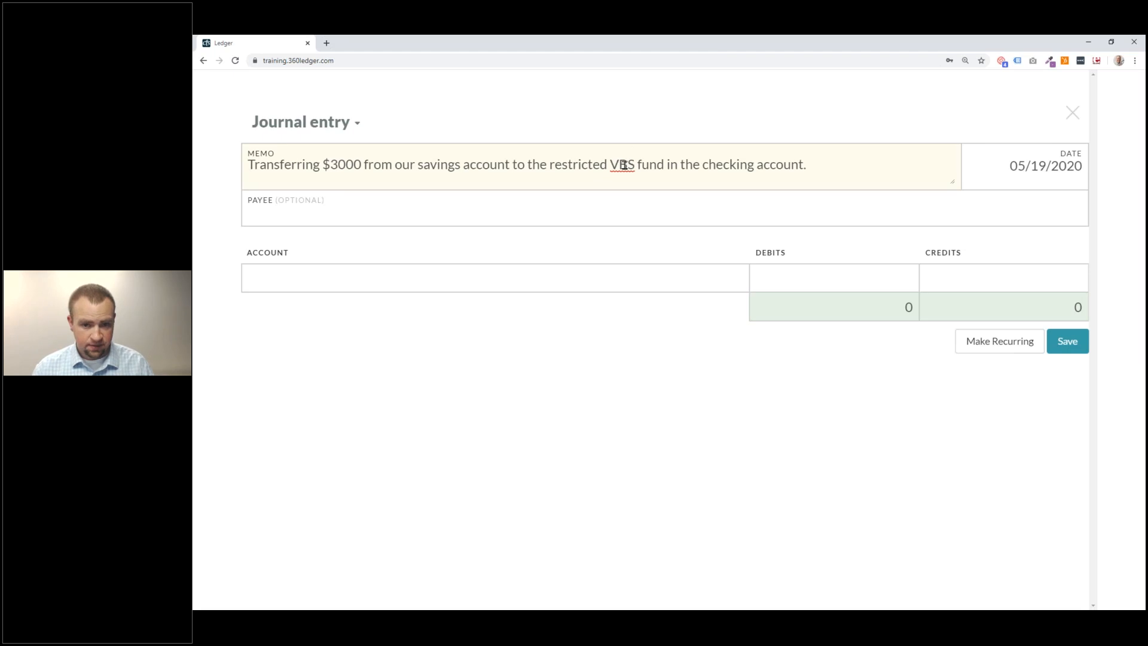
pyautogui.click(527, 217)
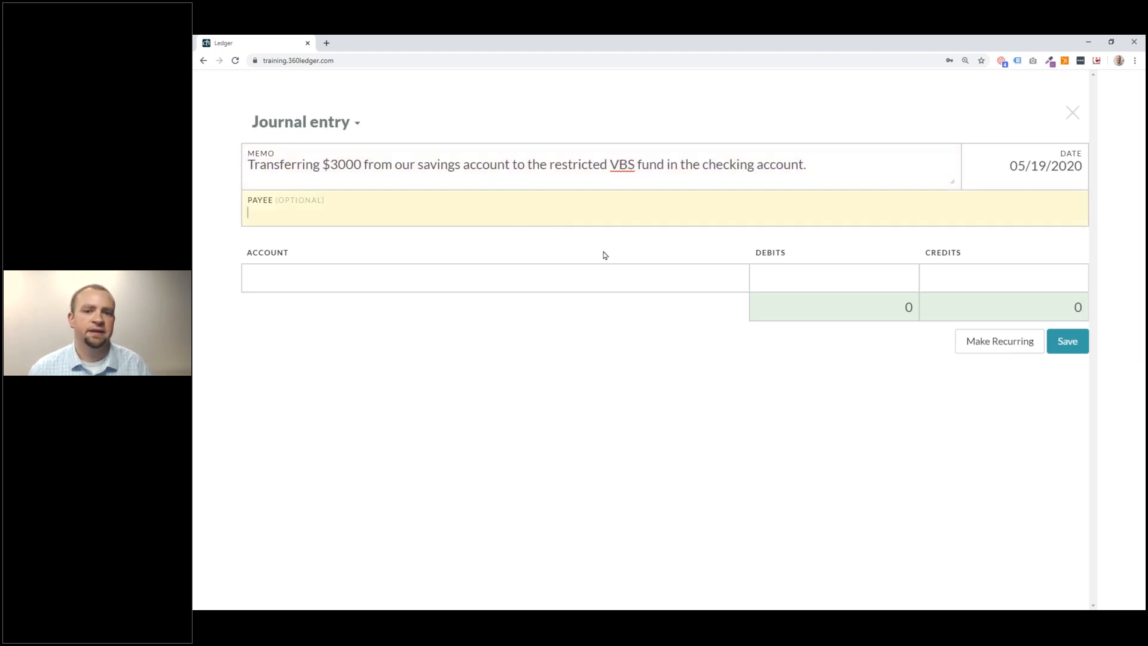
# Set the journal entry lines to Saving Account and VBS.
pyautogui.click(632, 282)
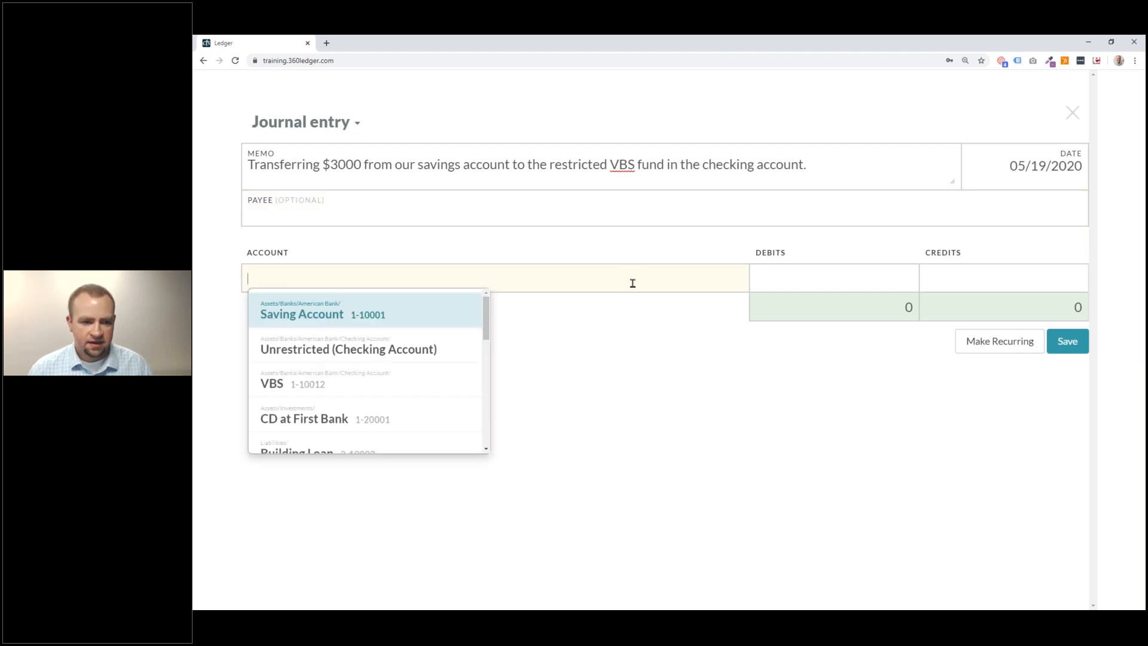
pyautogui.click(375, 318)
pyautogui.click(344, 310)
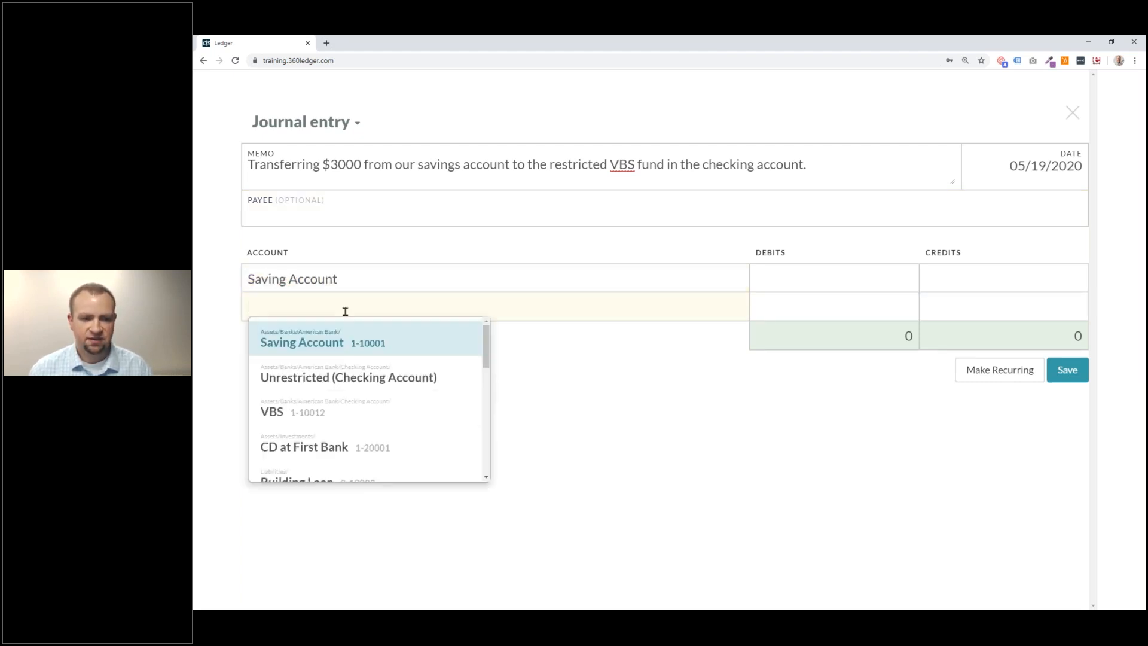
pyautogui.click(313, 410)
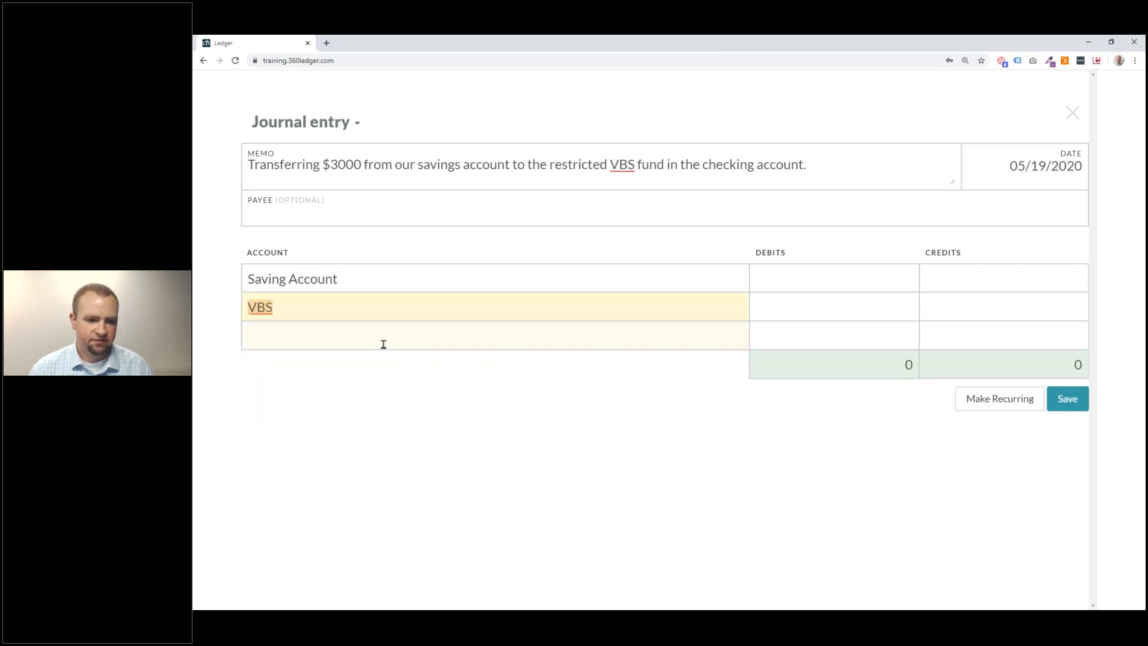
# Credit Saving Account 3000 and debit VBS 3000, balancing the entry at 3,000.00.
pyautogui.click(1000, 281)
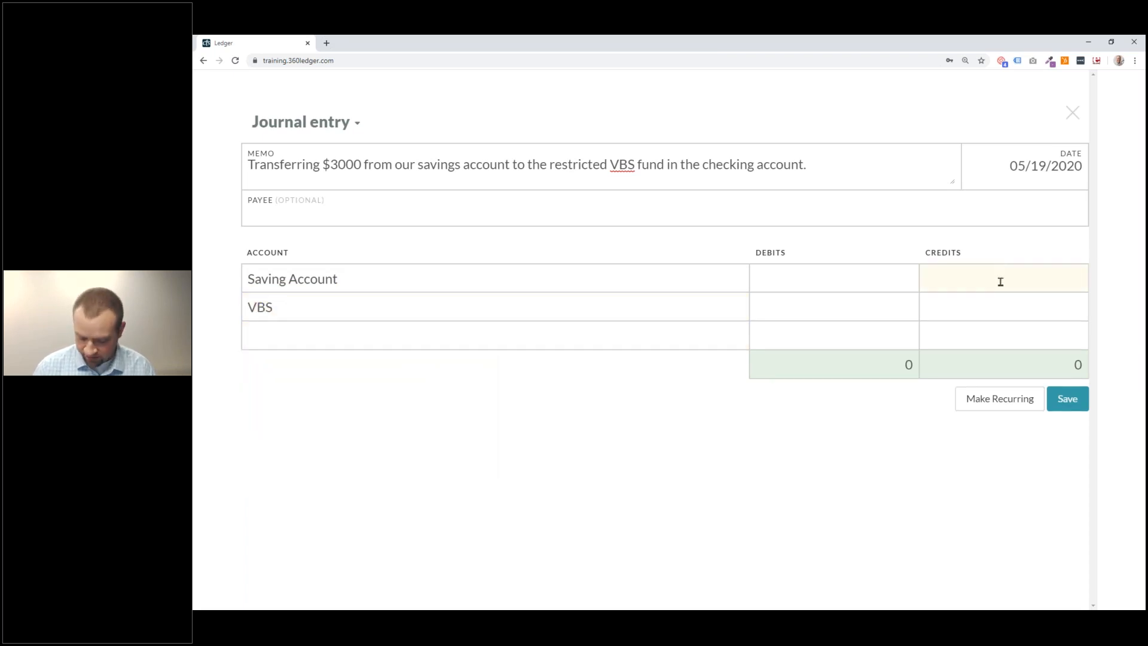
pyautogui.write('3000')
pyautogui.click(896, 309)
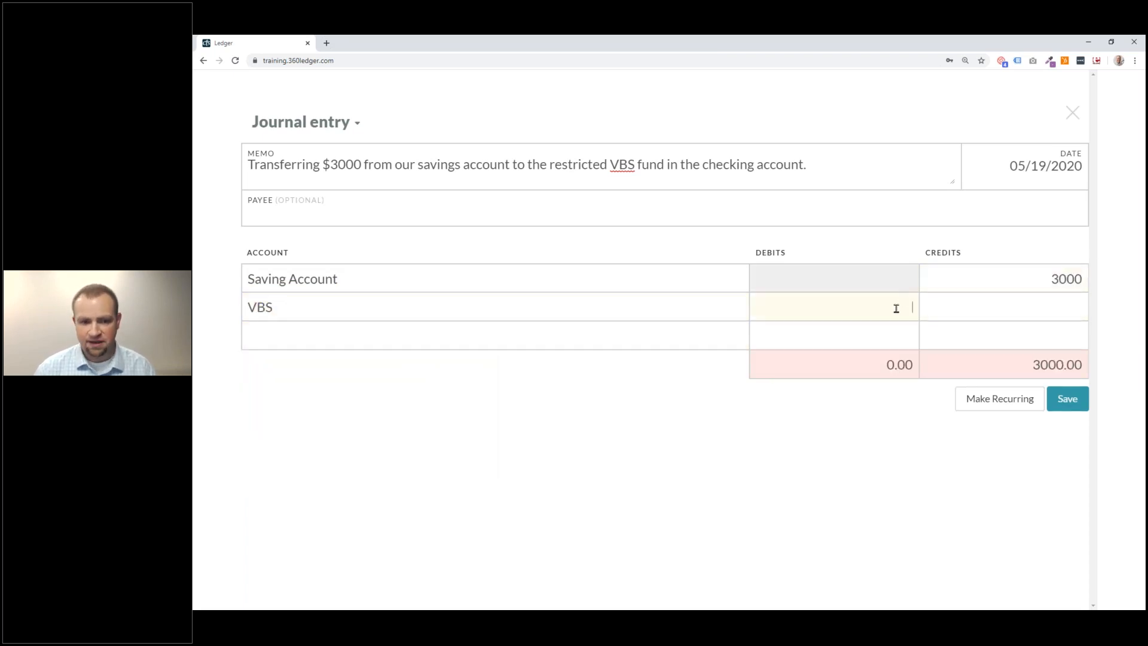
pyautogui.write('3000')
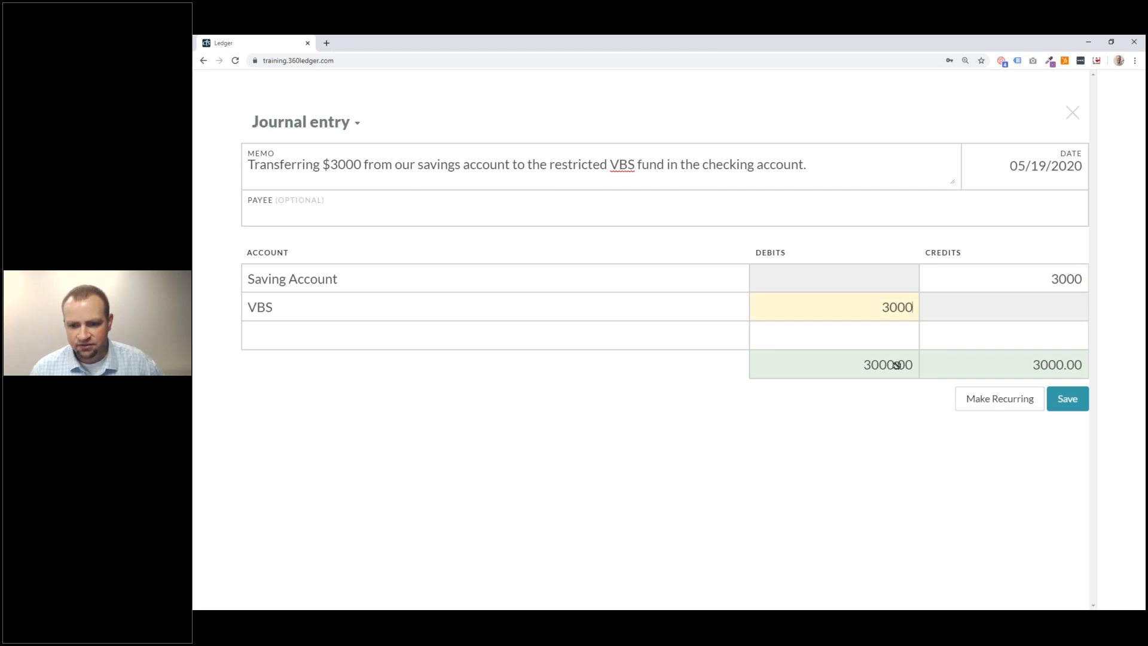
pyautogui.moveTo(884, 309); pyautogui.dragTo(899, 311)
pyautogui.write('2')
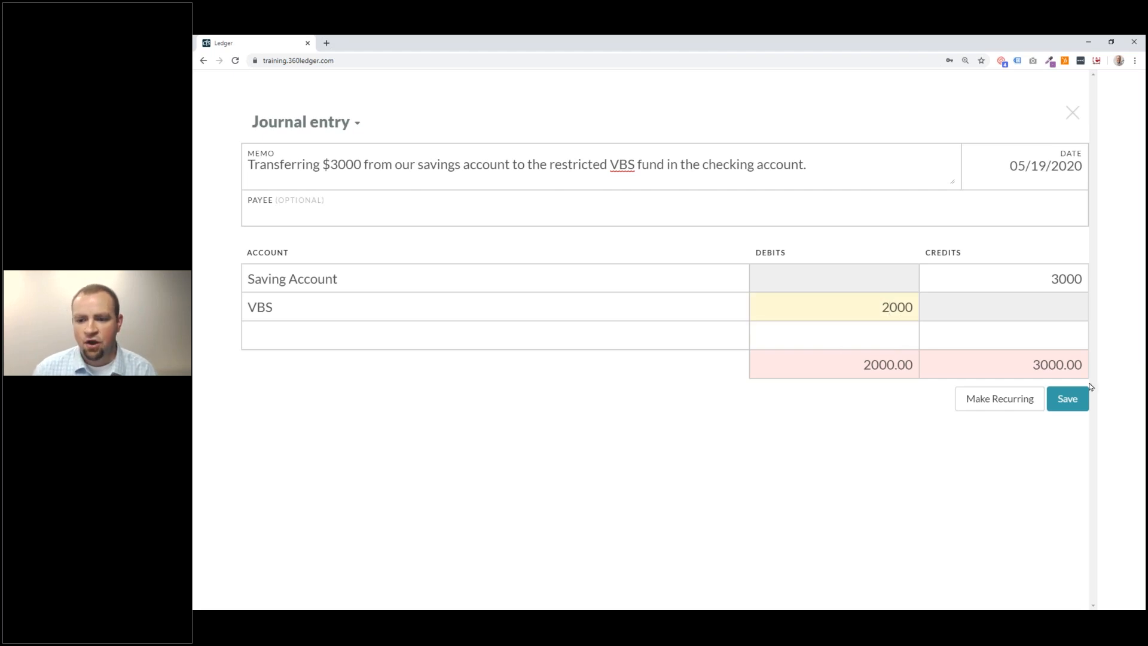
pyautogui.click(1003, 364)
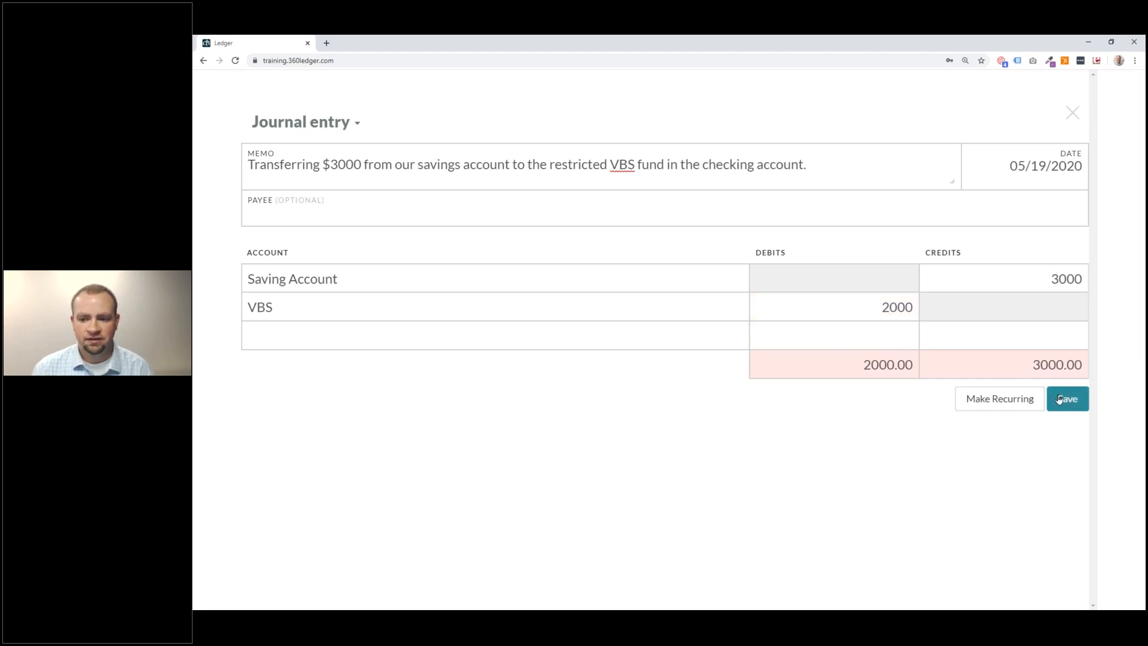
pyautogui.click(871, 300)
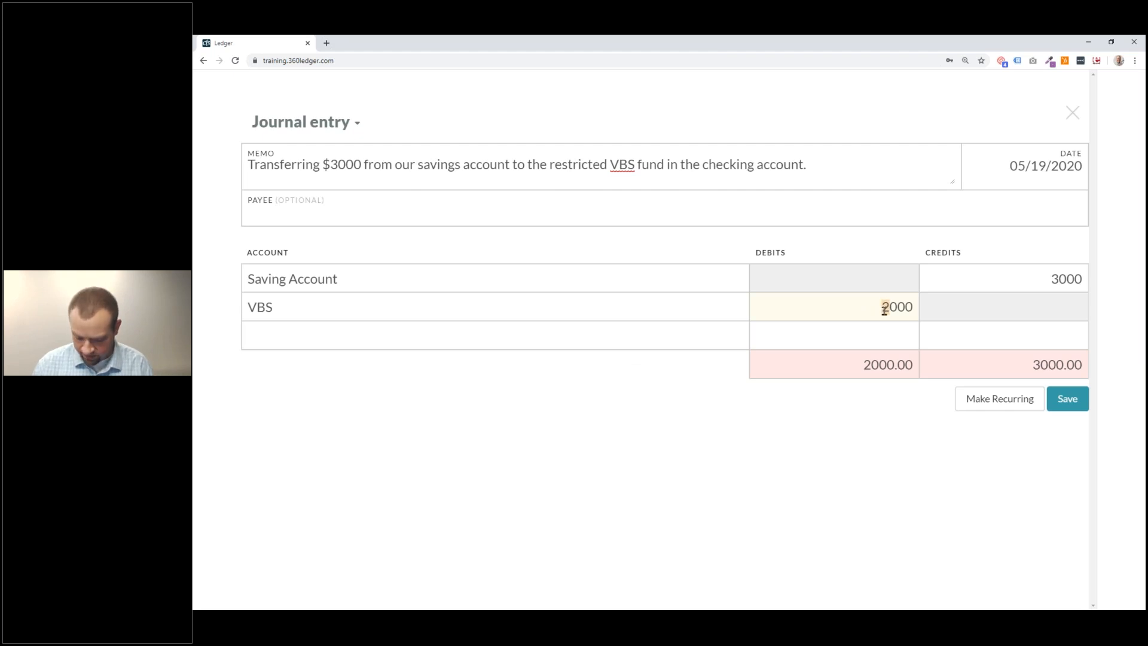
pyautogui.write('3')
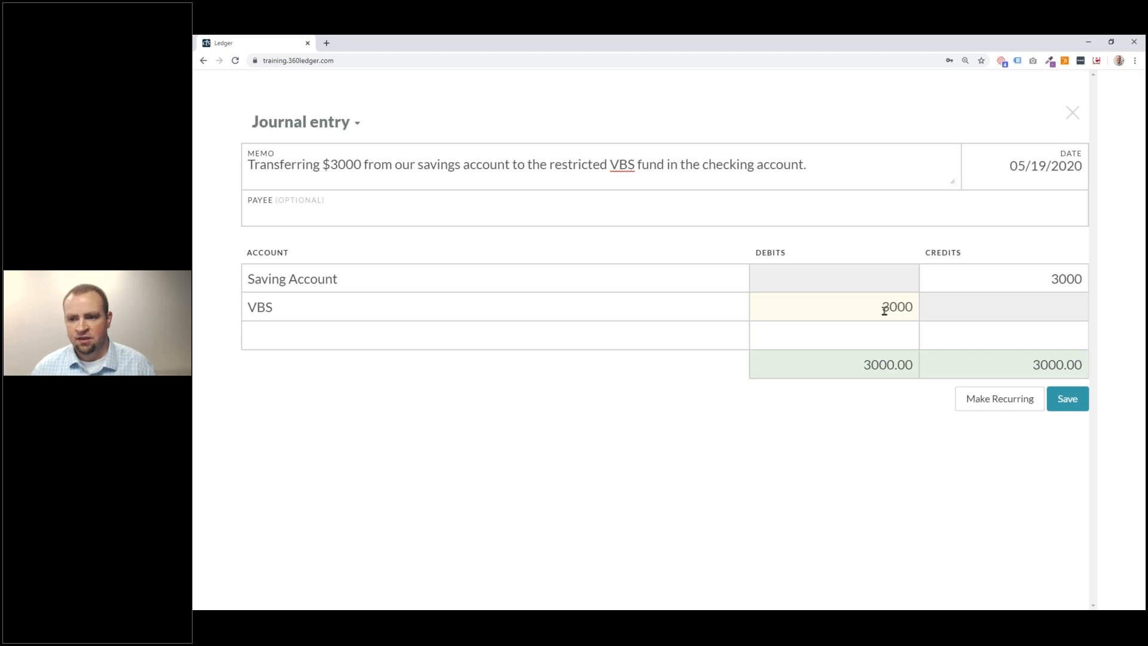
pyautogui.click(351, 124)
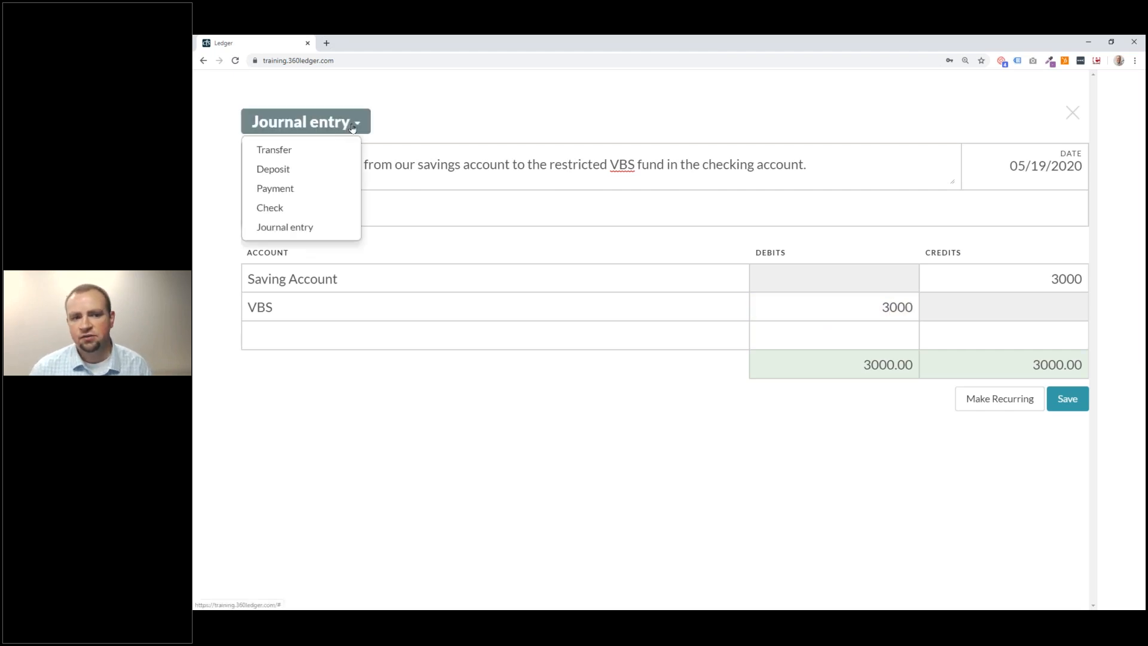
# Switch the entry type to Deposit and erase the old transfer memo.
pyautogui.click(312, 169)
pyautogui.moveTo(861, 174); pyautogui.dragTo(251, 156)
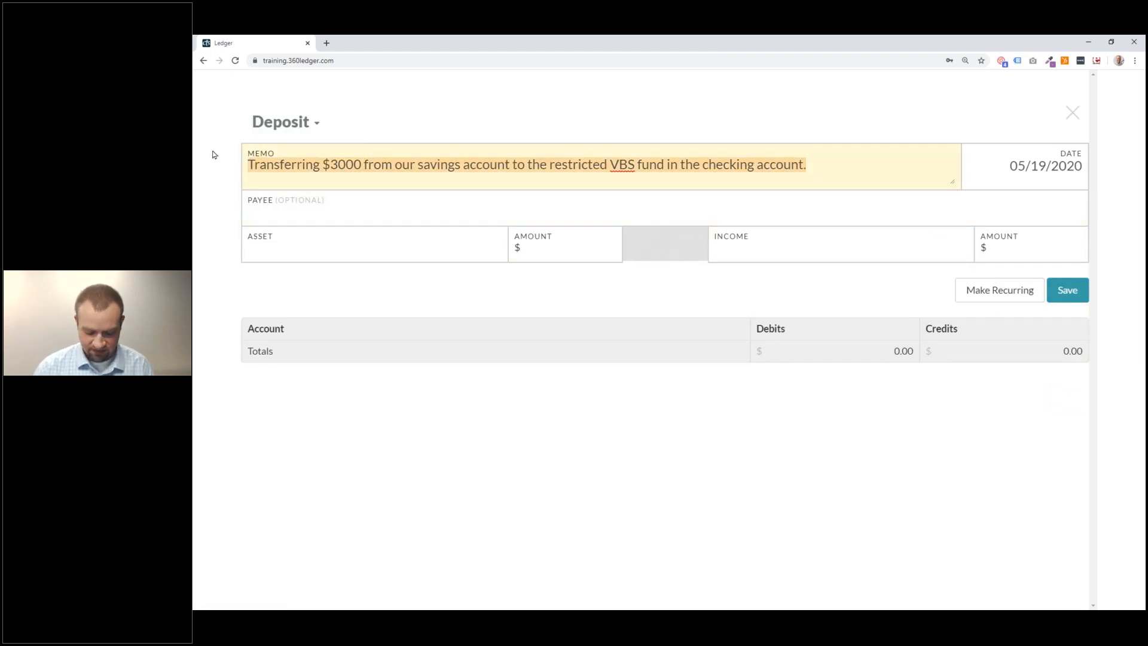
pyautogui.press('BackSpace')
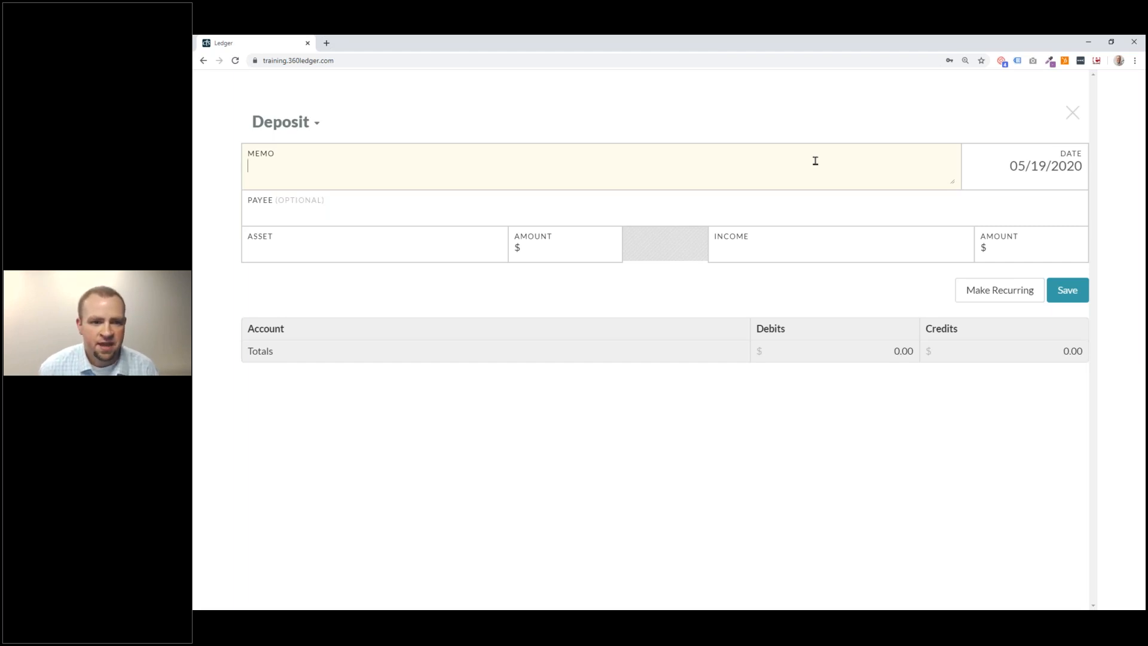
pyautogui.click(317, 123)
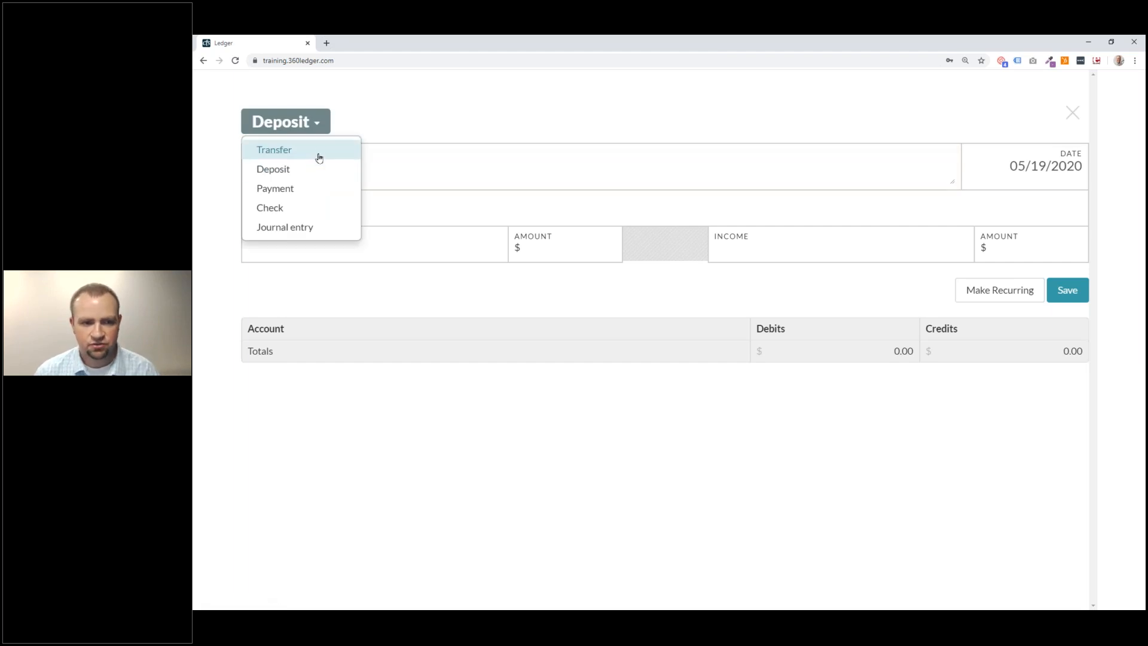
pyautogui.click(313, 170)
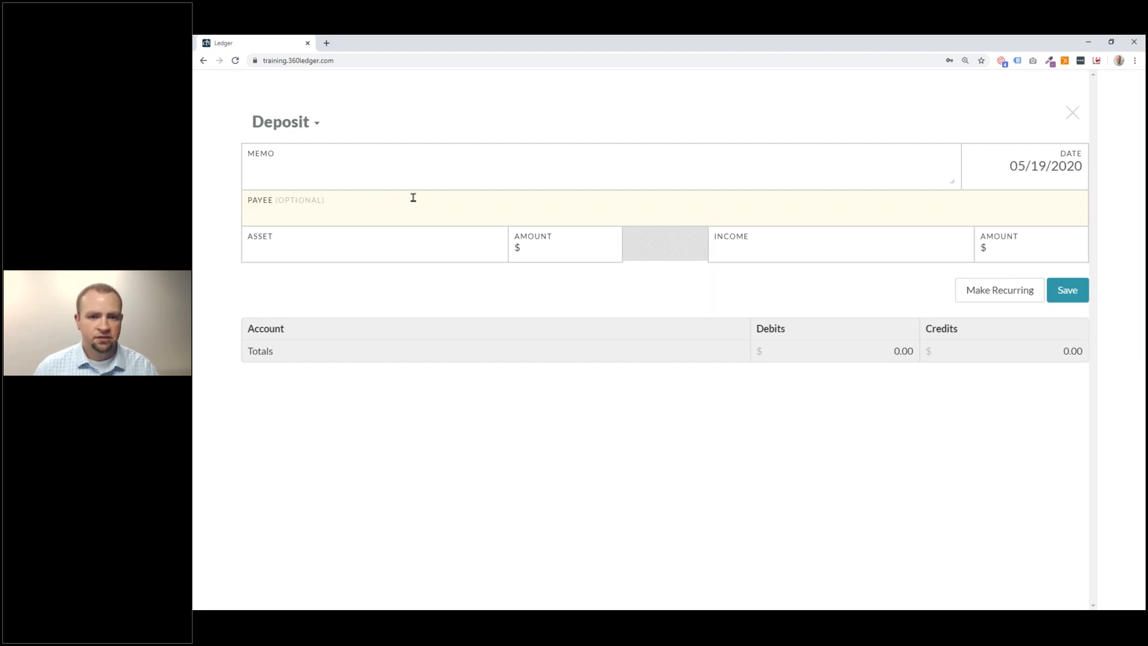
pyautogui.click(400, 170)
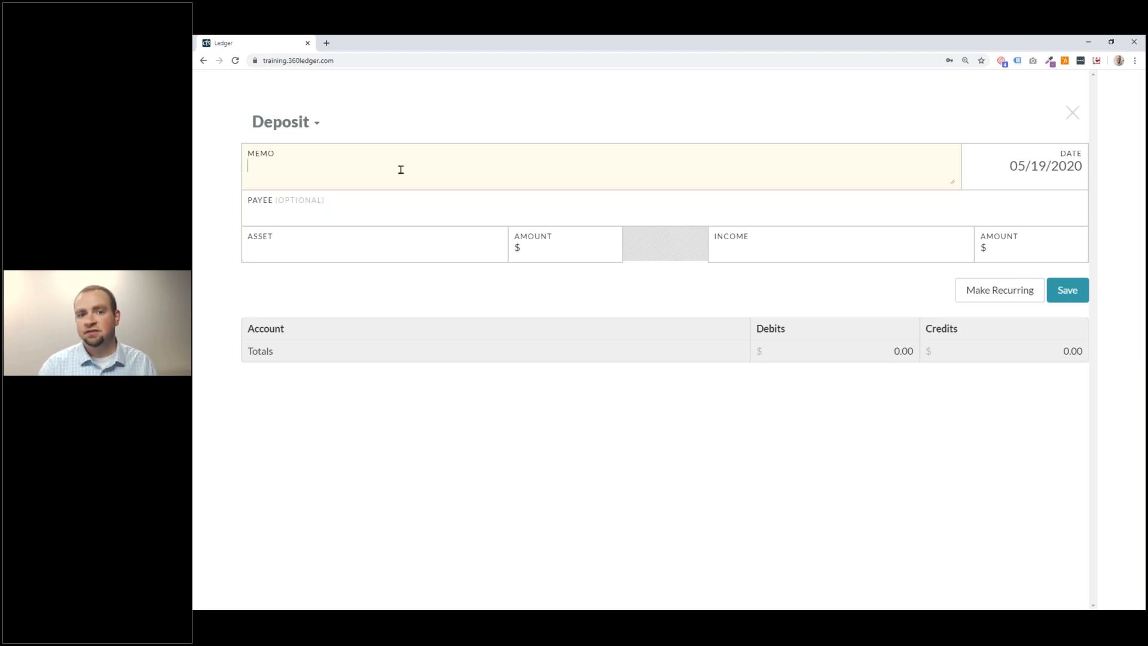
# Enter the memo 'Offerings for 5/17 worship' and set the deposit date to 05/18/2020.
pyautogui.write('Of')
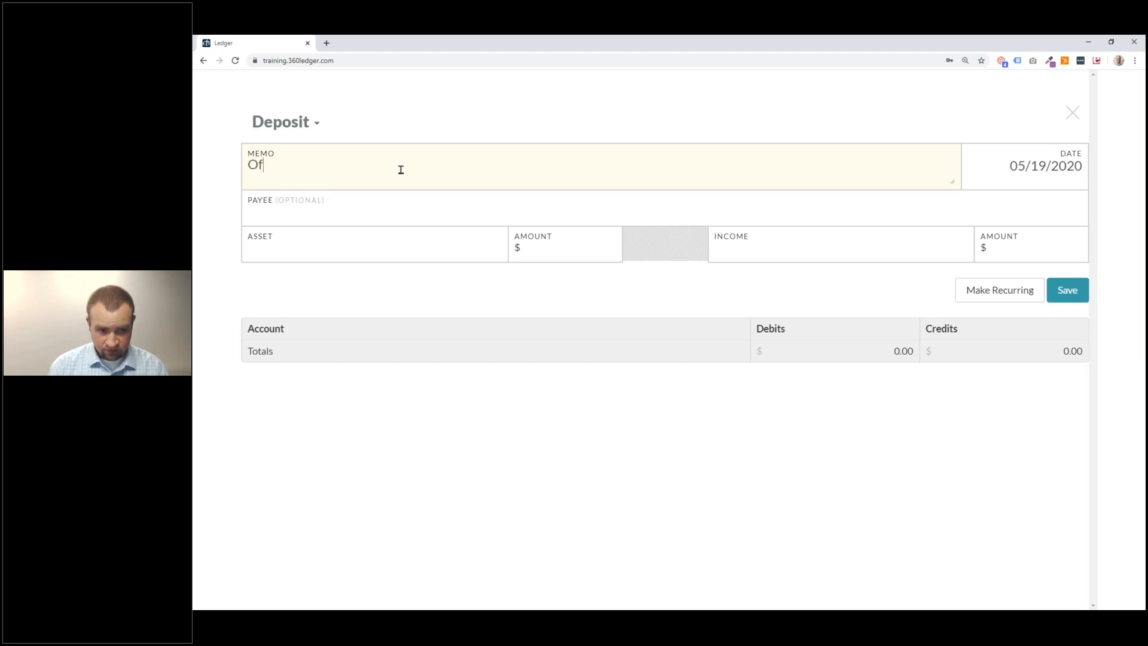
pyautogui.write('ferings for 5/17 worship')
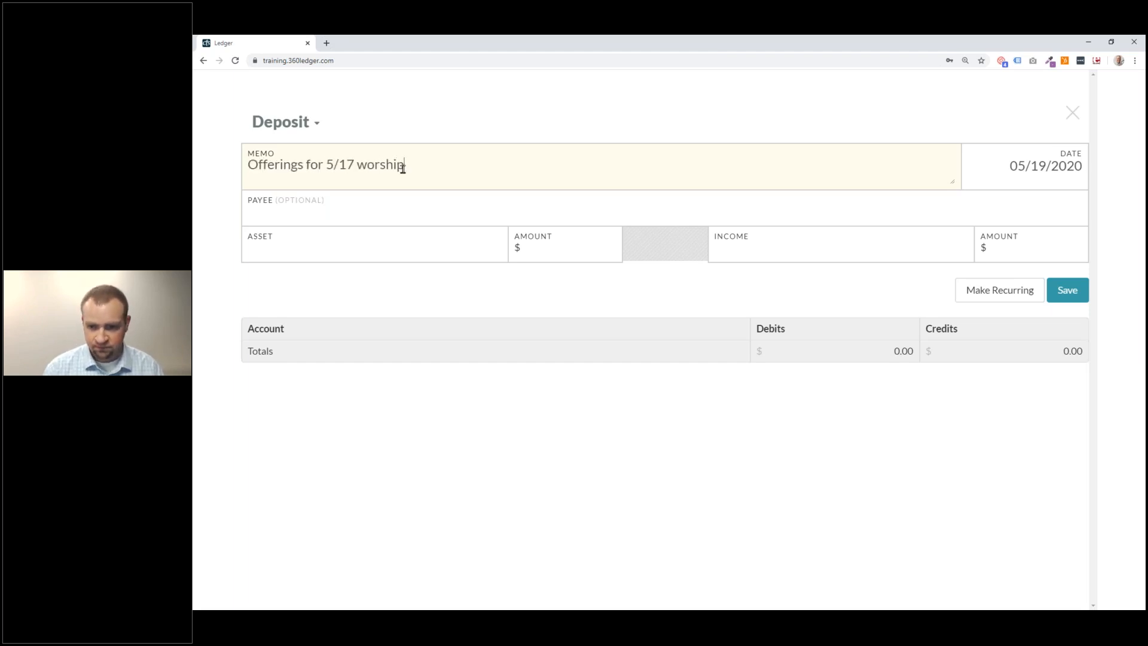
pyautogui.click(1017, 161)
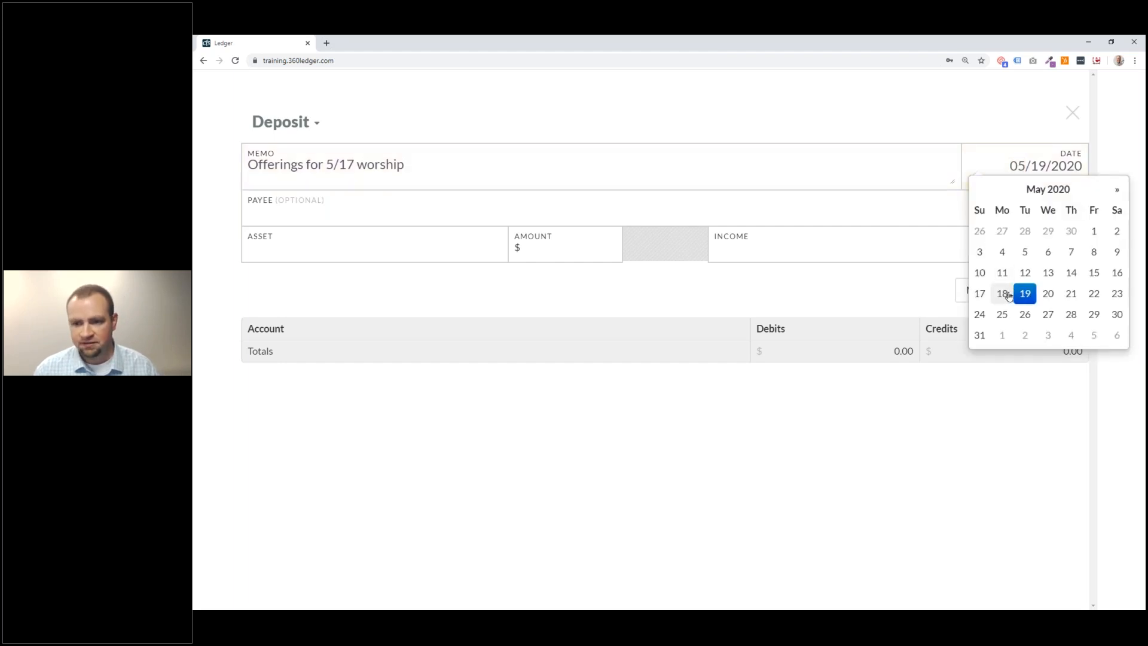
pyautogui.click(1002, 293)
pyautogui.click(993, 234)
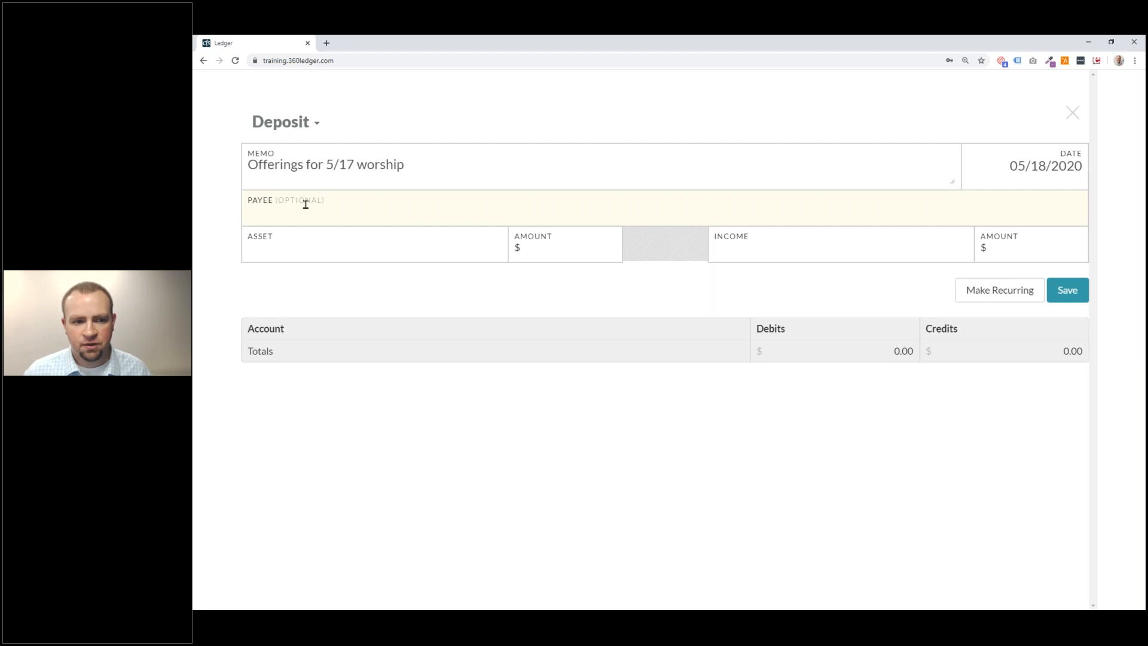
pyautogui.click(283, 250)
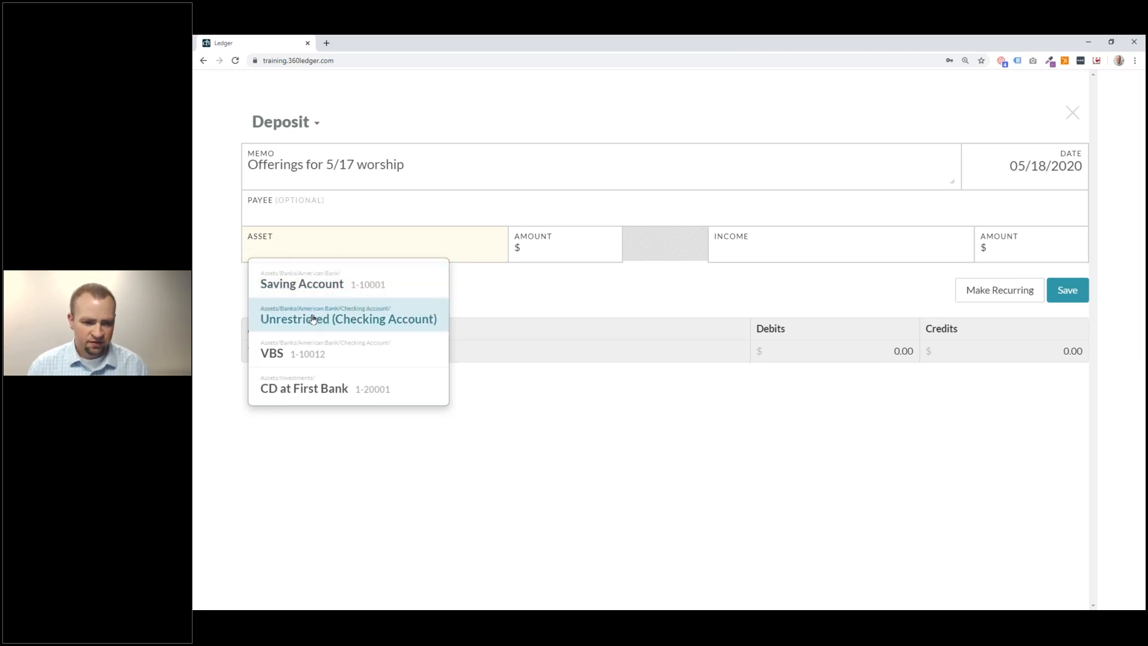
# Add asset lines of 8000 to Unrestricted (Checking Account) and 2000 to VBS.
pyautogui.click(398, 319)
pyautogui.write('8000')
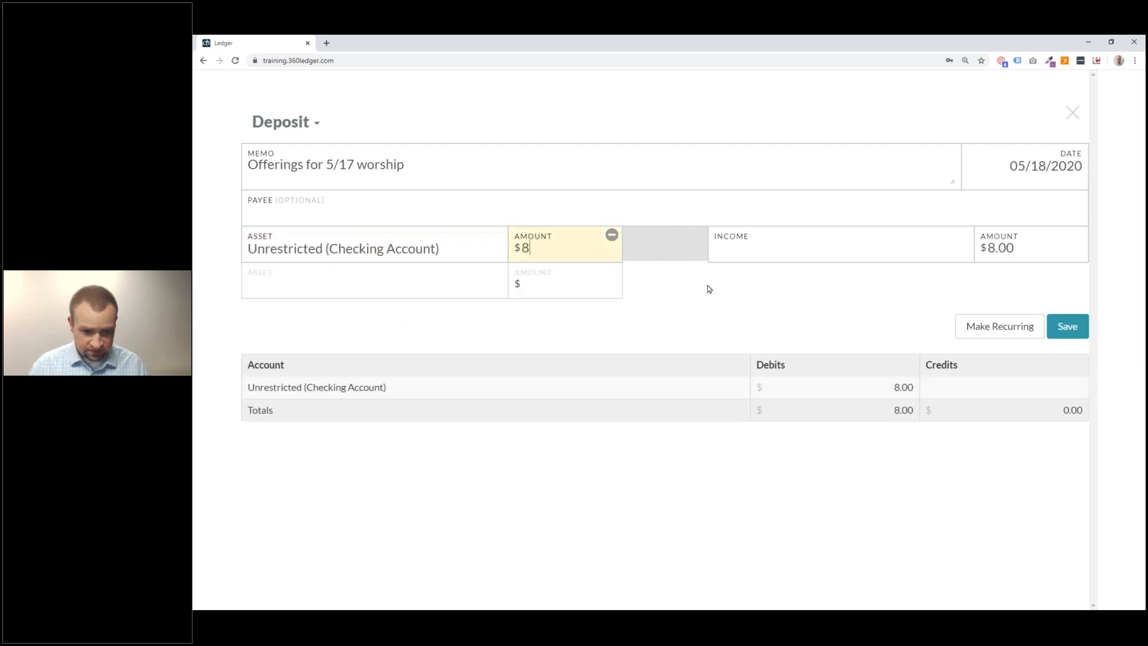
pyautogui.click(443, 284)
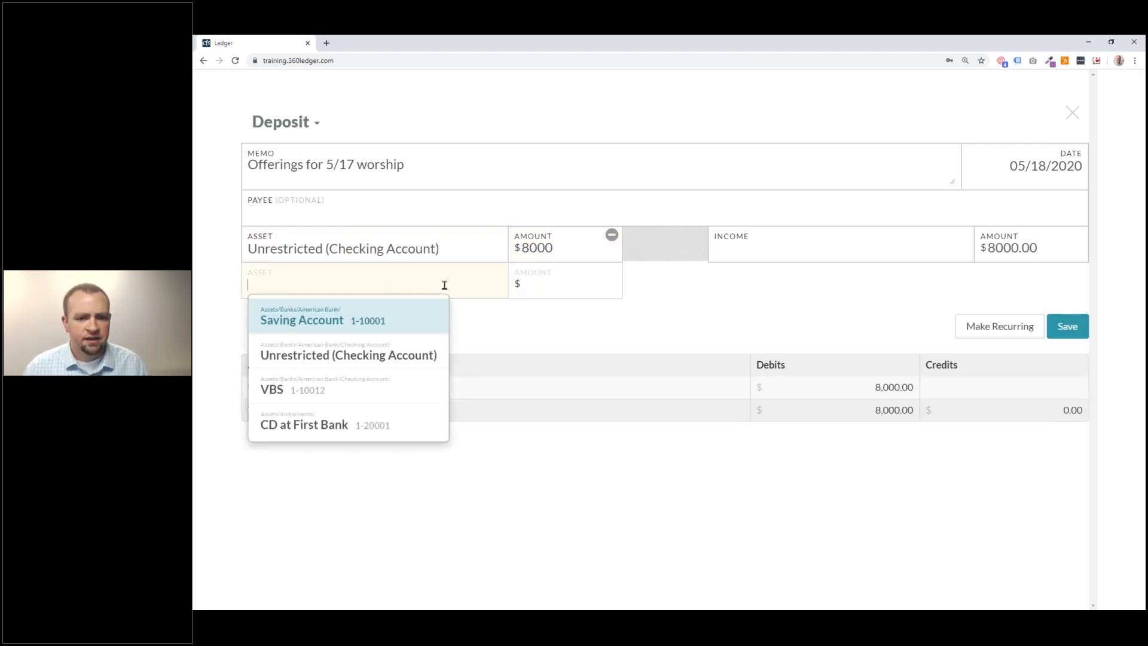
pyautogui.click(394, 391)
pyautogui.click(576, 286)
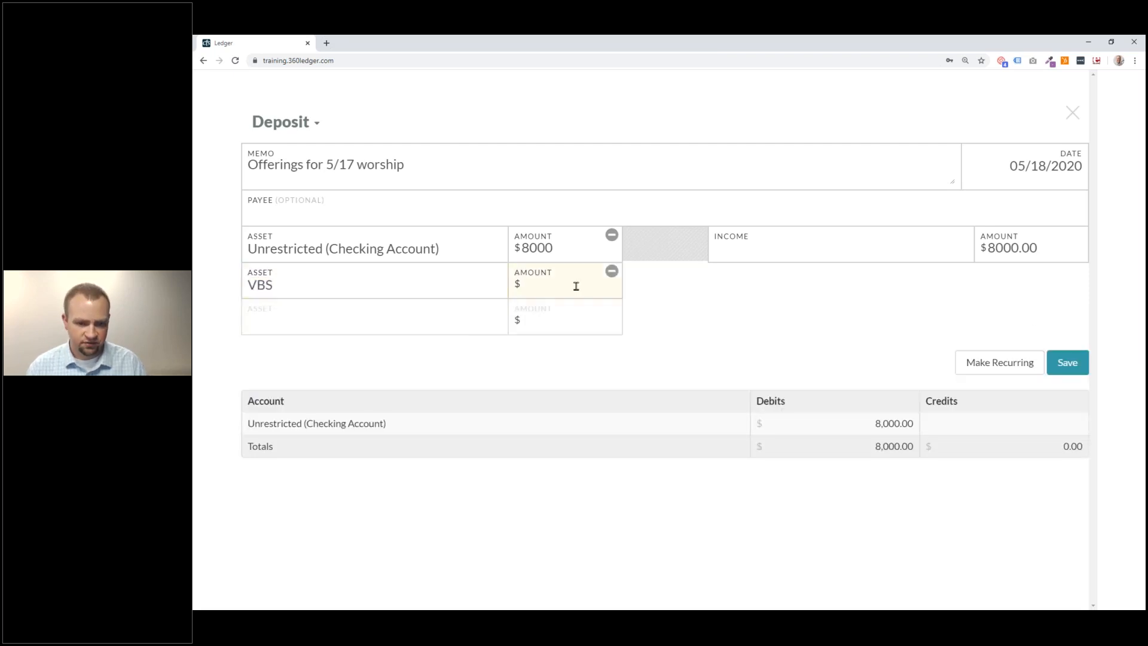
pyautogui.write('2000')
pyautogui.click(303, 292)
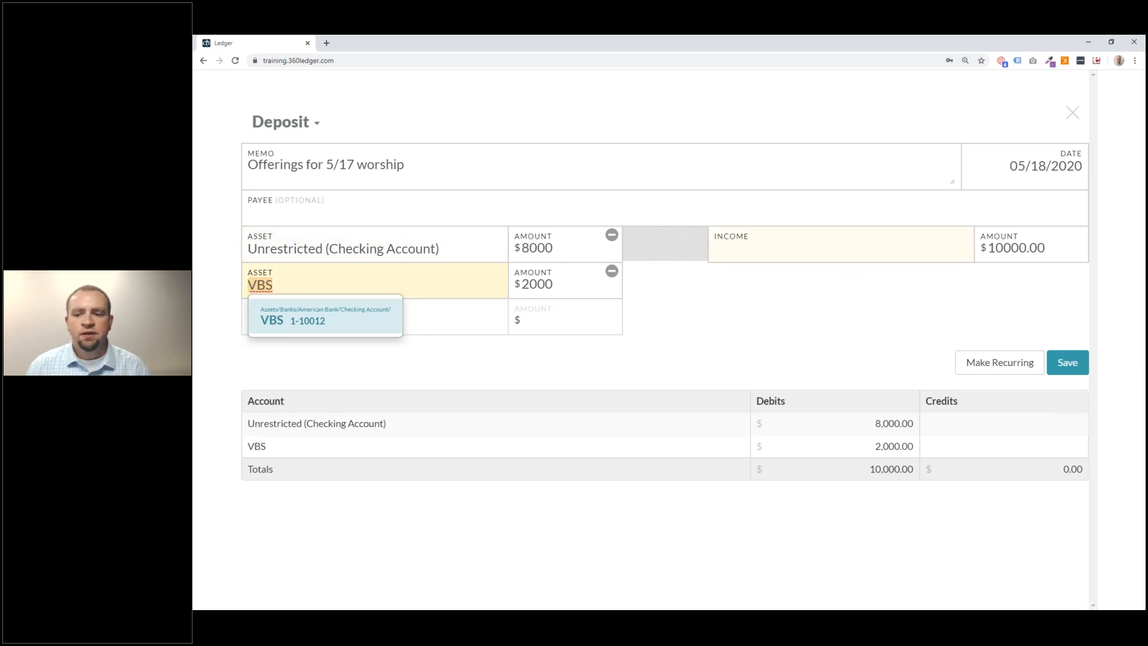
pyautogui.click(836, 251)
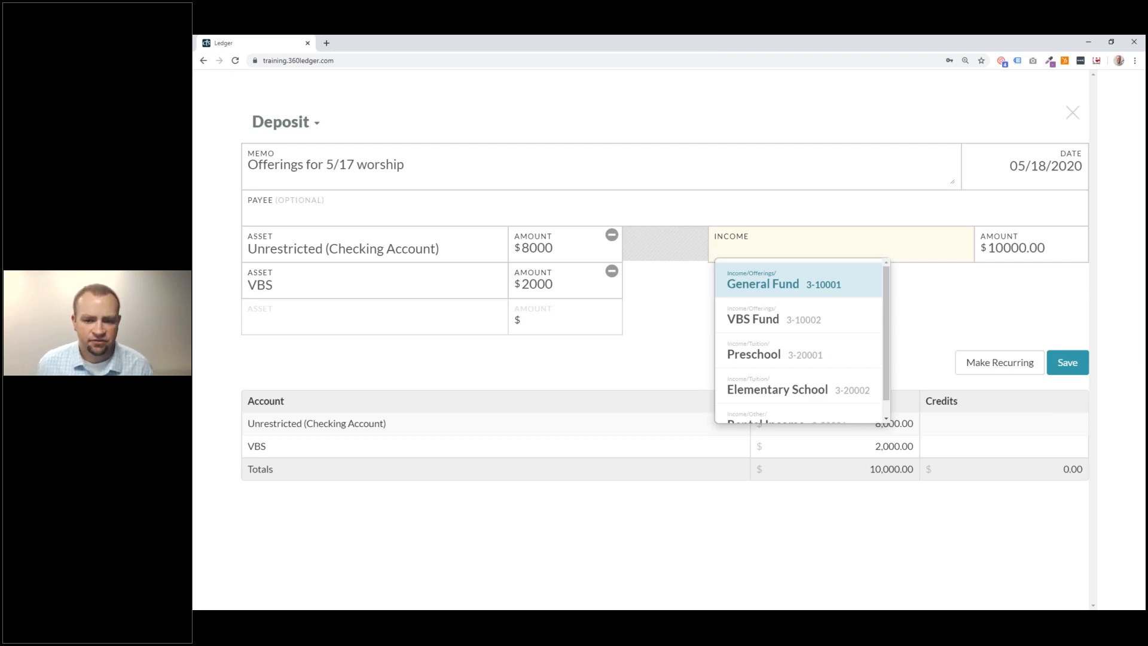
# Split the offerings deposit into $8,000 to General Fund and $2,000 to VBS Fund, then save it.
pyautogui.click(795, 290)
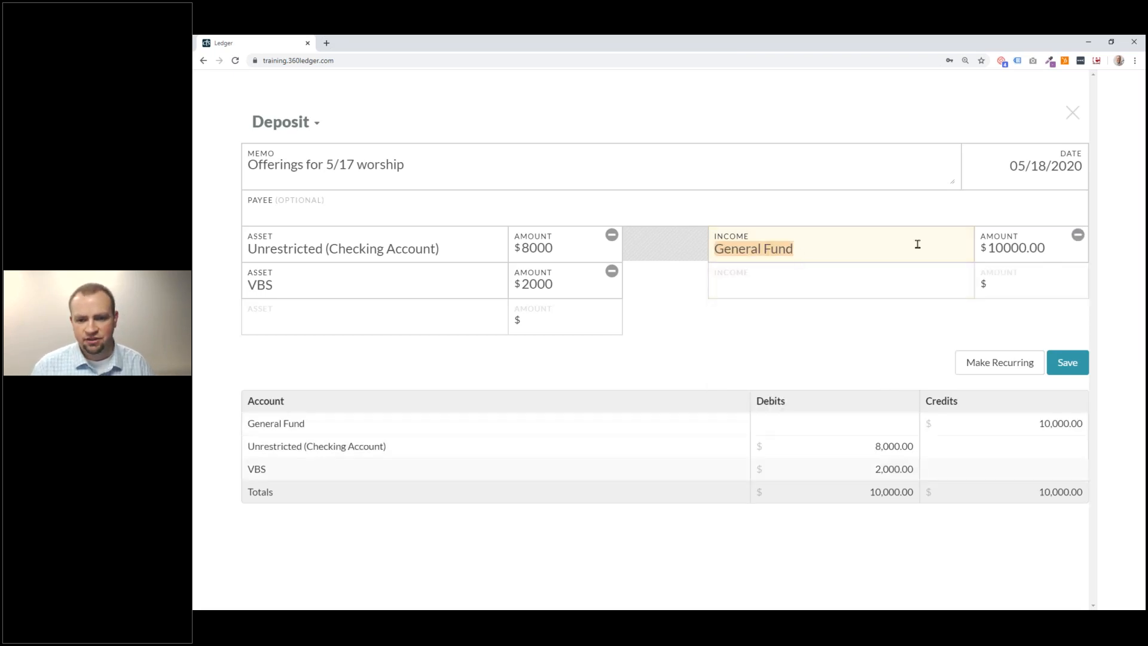
pyautogui.moveTo(1004, 249); pyautogui.dragTo(989, 246)
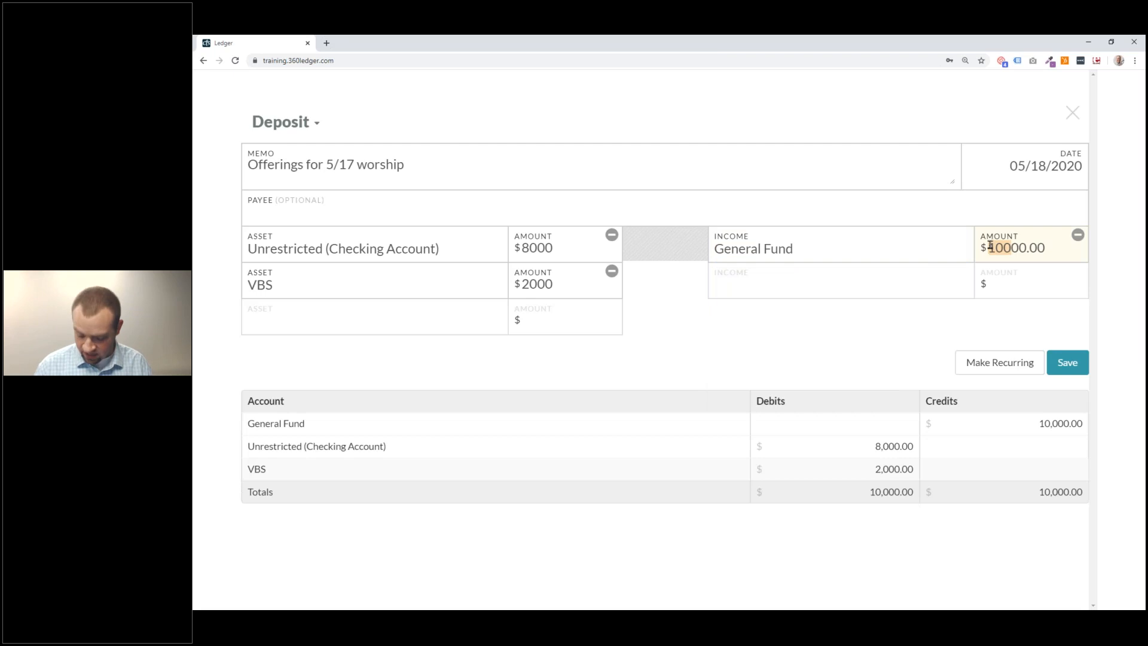
pyautogui.write('8')
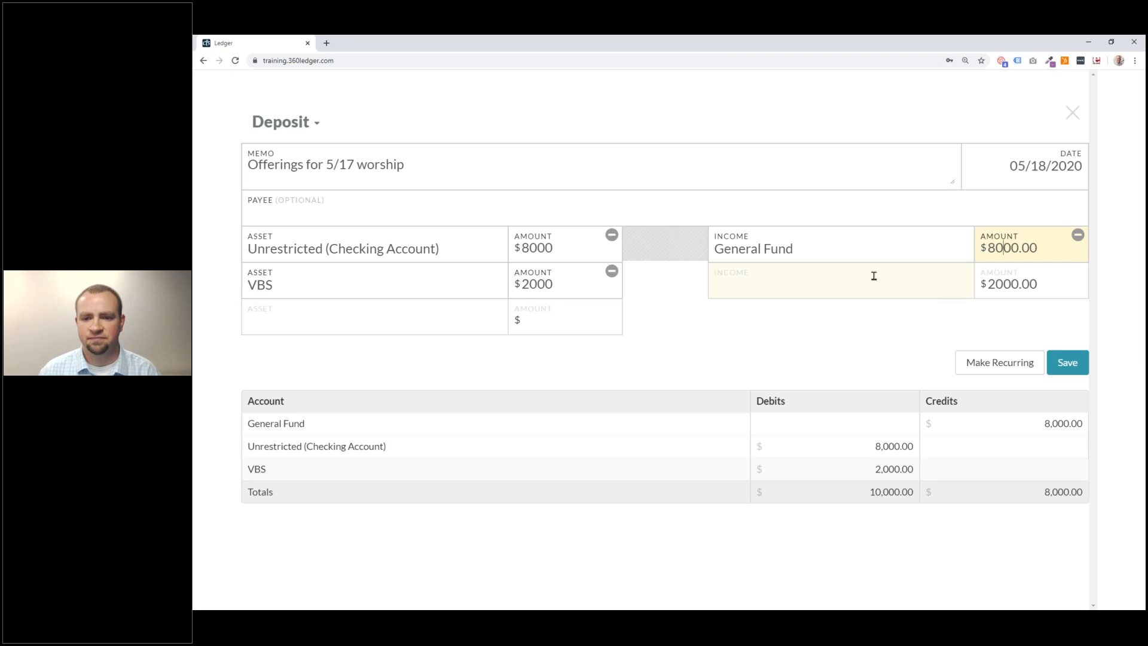
pyautogui.click(745, 290)
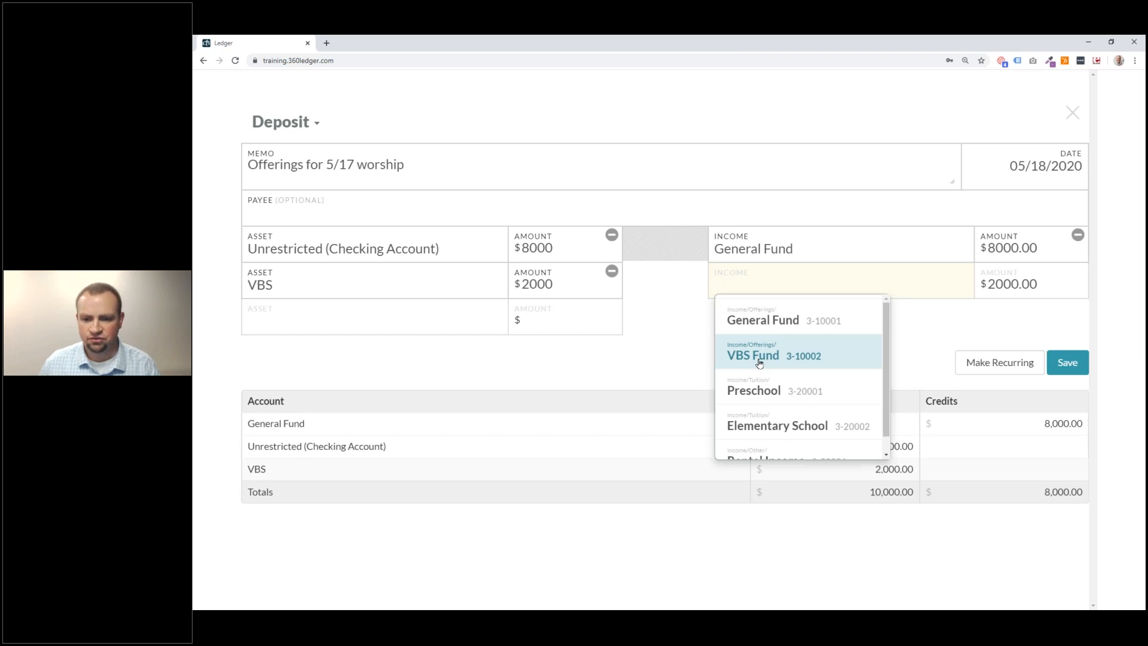
pyautogui.click(819, 361)
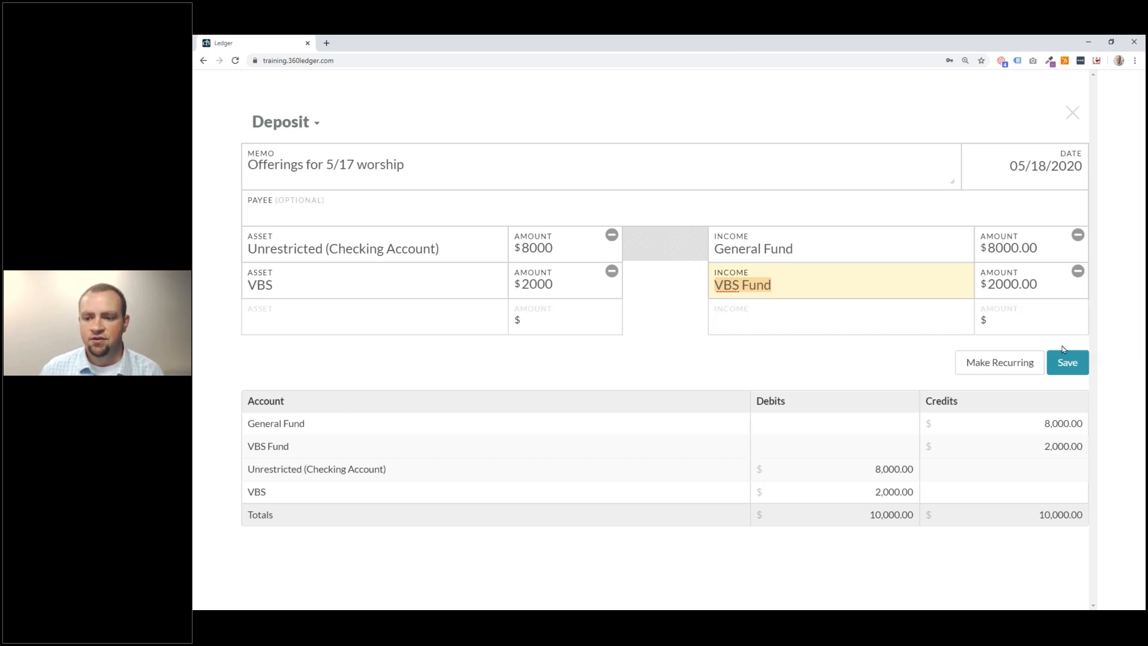
pyautogui.click(1068, 363)
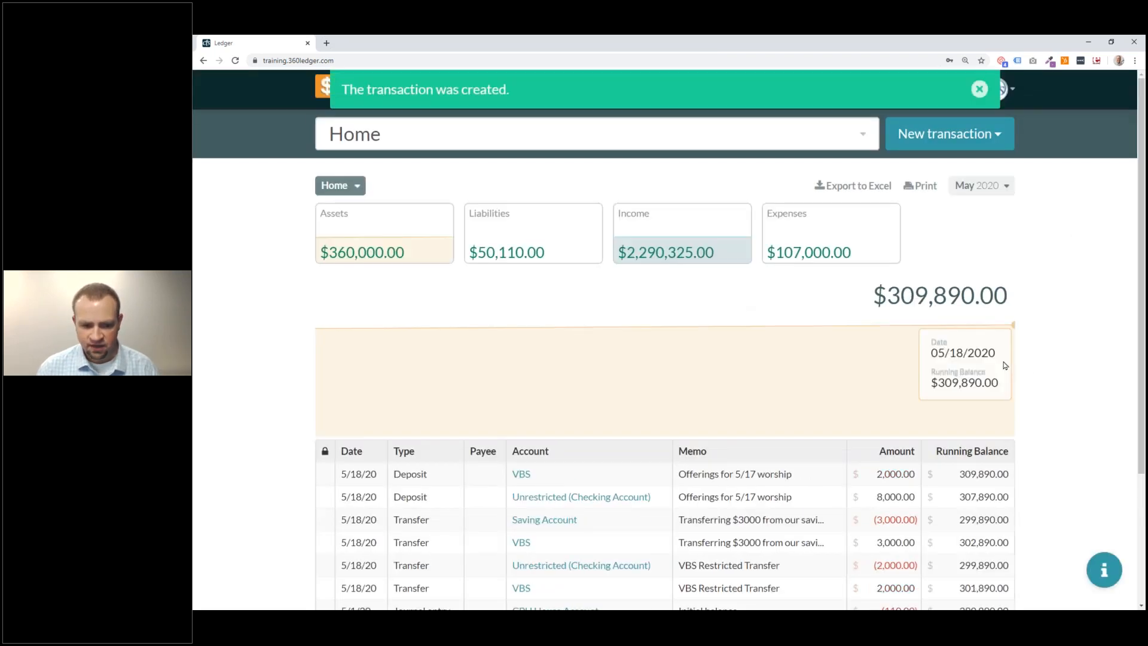
# Review the new 5/18 offerings deposit in the Home ledger and close it unchanged.
pyautogui.scroll(-3, 635, 323)
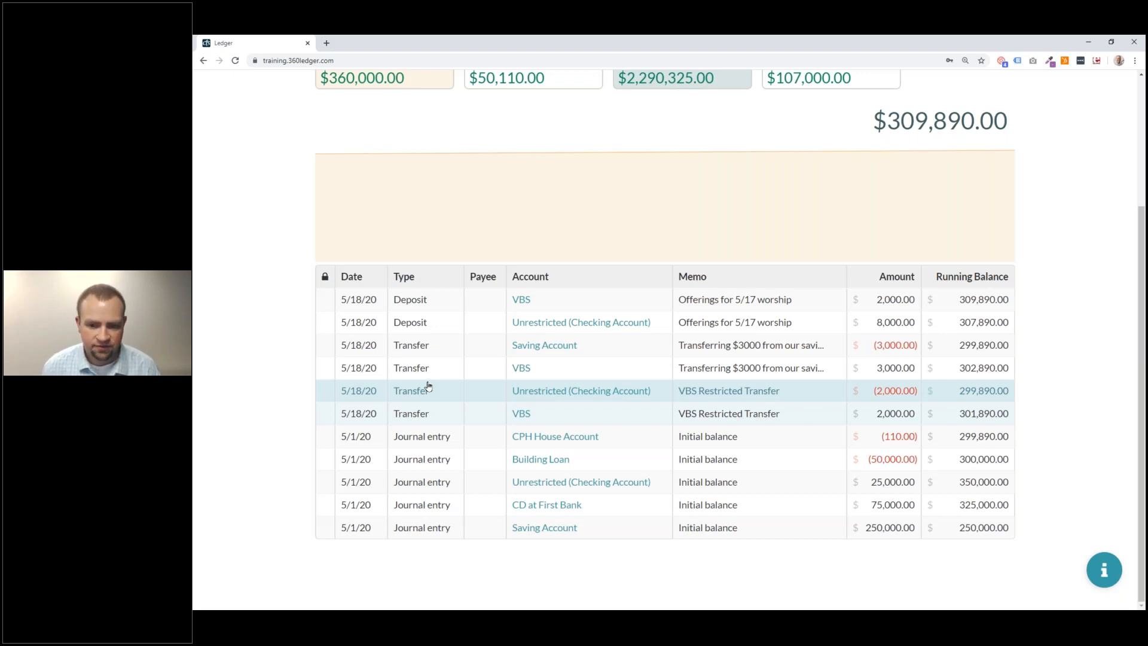
pyautogui.click(815, 332)
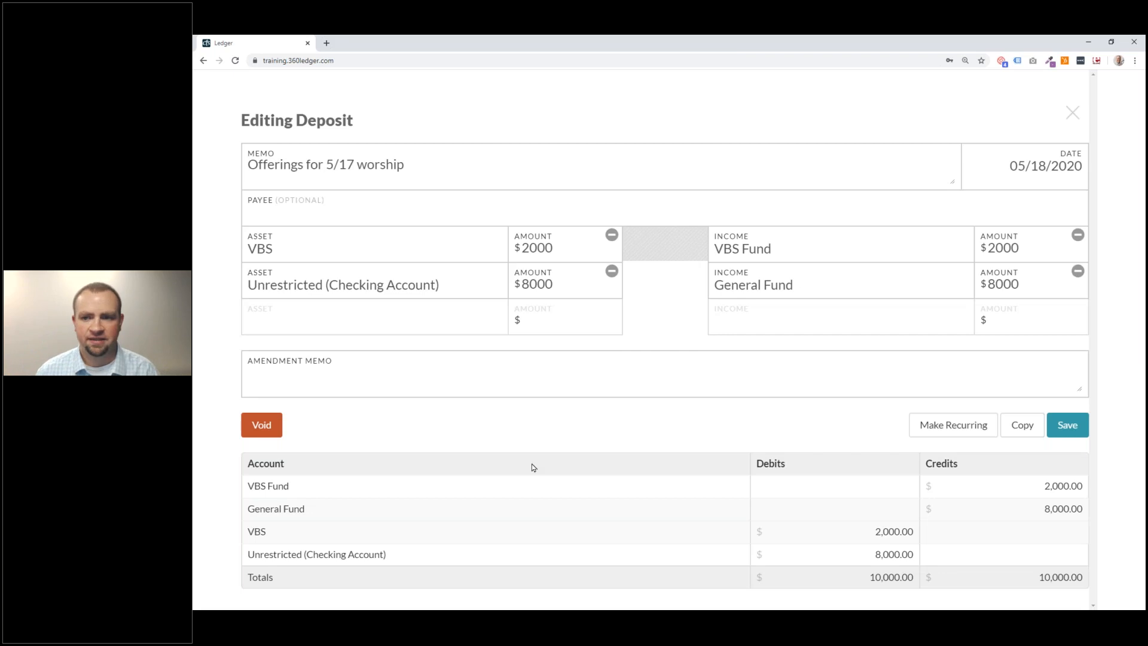
pyautogui.click(1072, 112)
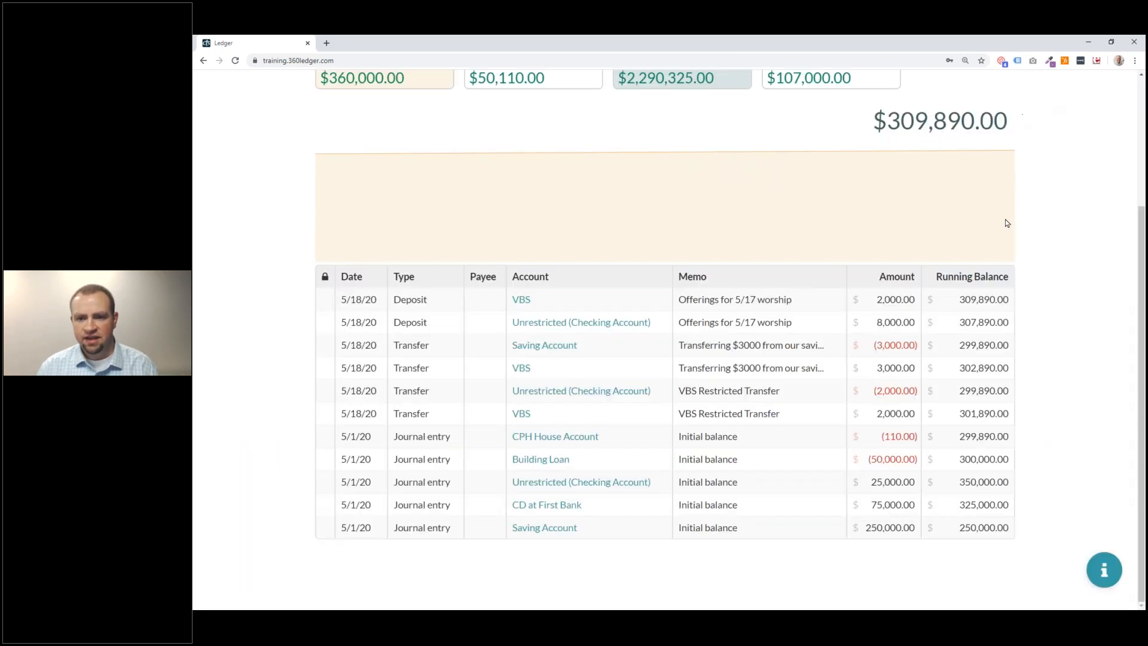
pyautogui.scroll(3, 1007, 222)
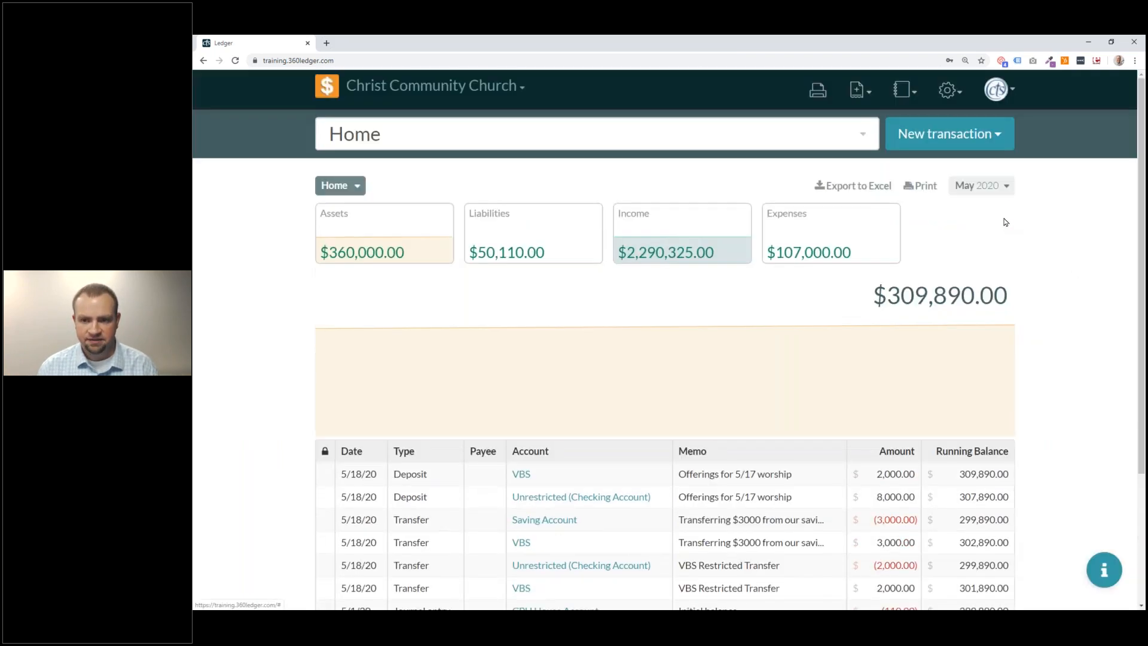
# Start a new blank Payment transaction dated 05/19/2020.
pyautogui.click(1002, 138)
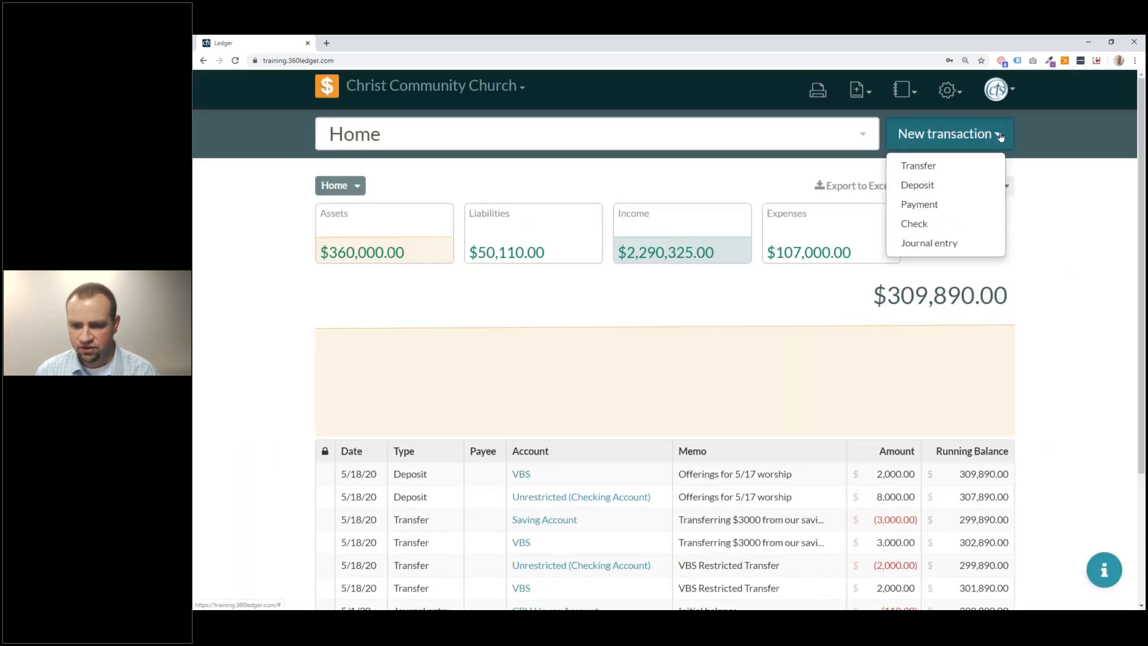
pyautogui.click(950, 211)
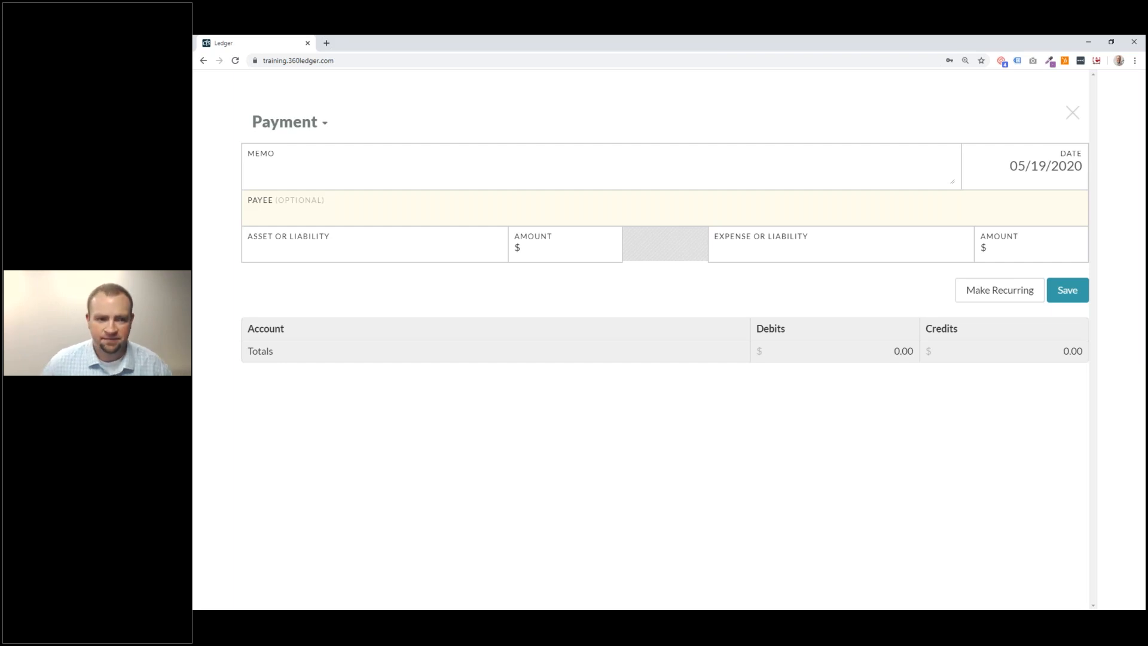
# Enter memo 'April Electric Bill' and payee 'Ameren Electric' on the 05/19/2020 payment.
pyautogui.click(384, 161)
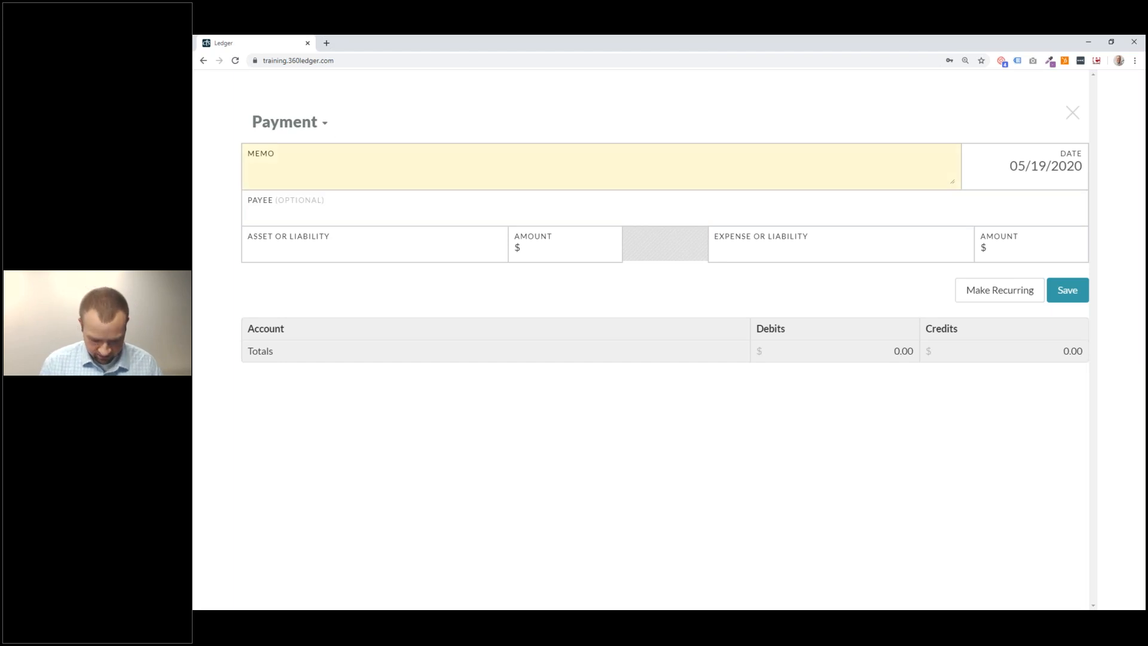
pyautogui.write('April Ele')
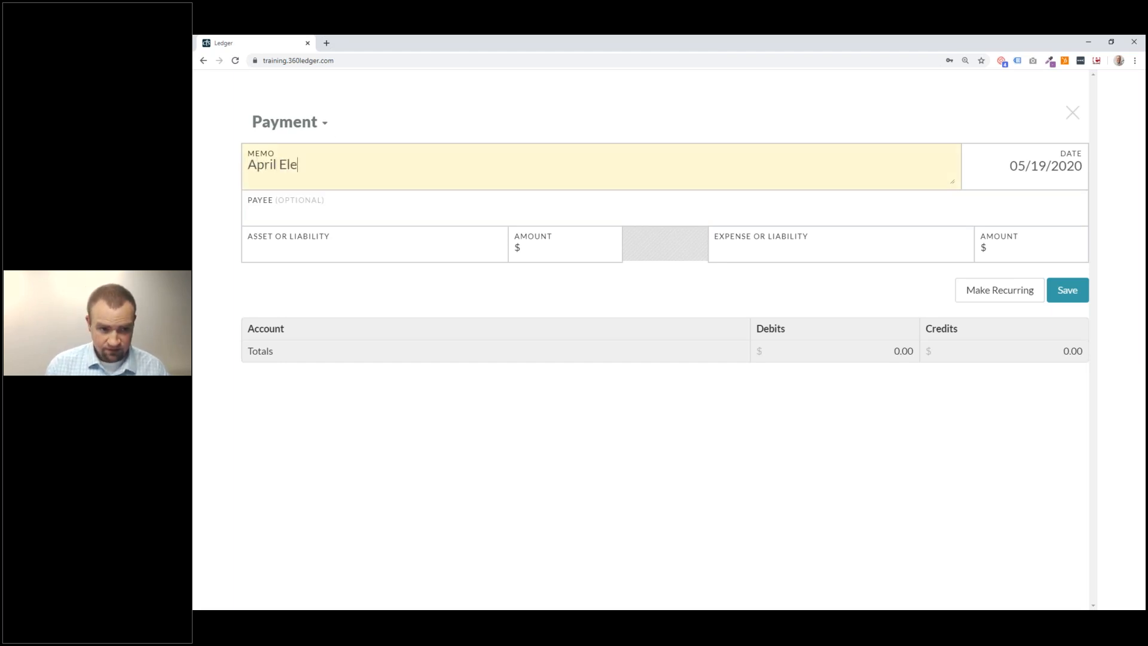
pyautogui.write('ctric Bill')
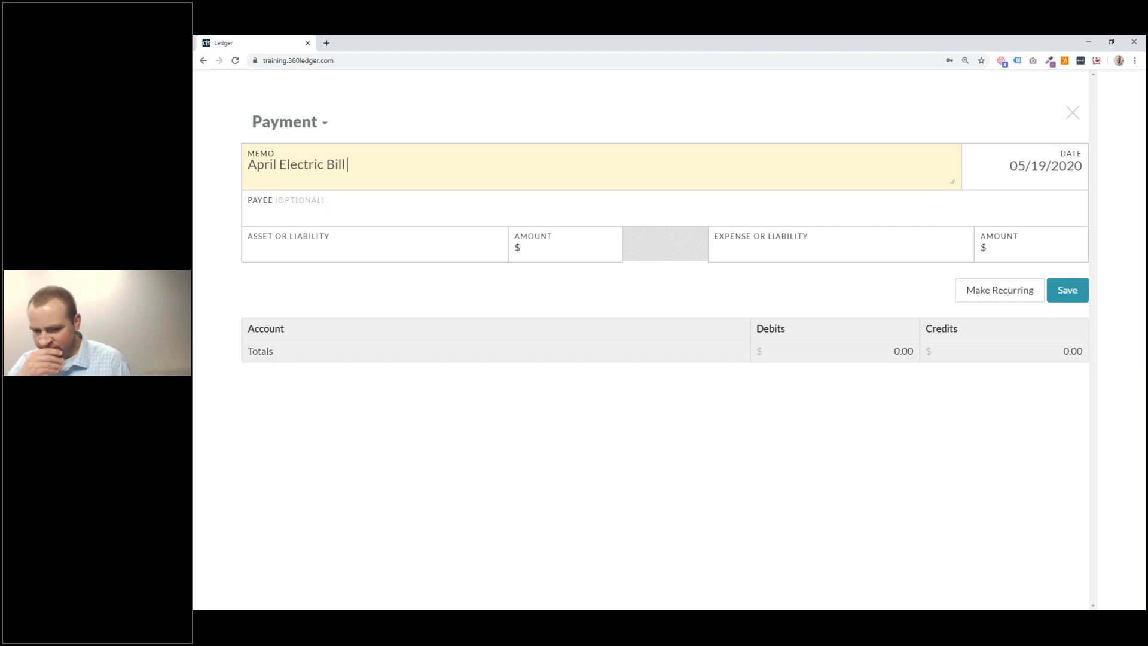
pyautogui.click(1041, 169)
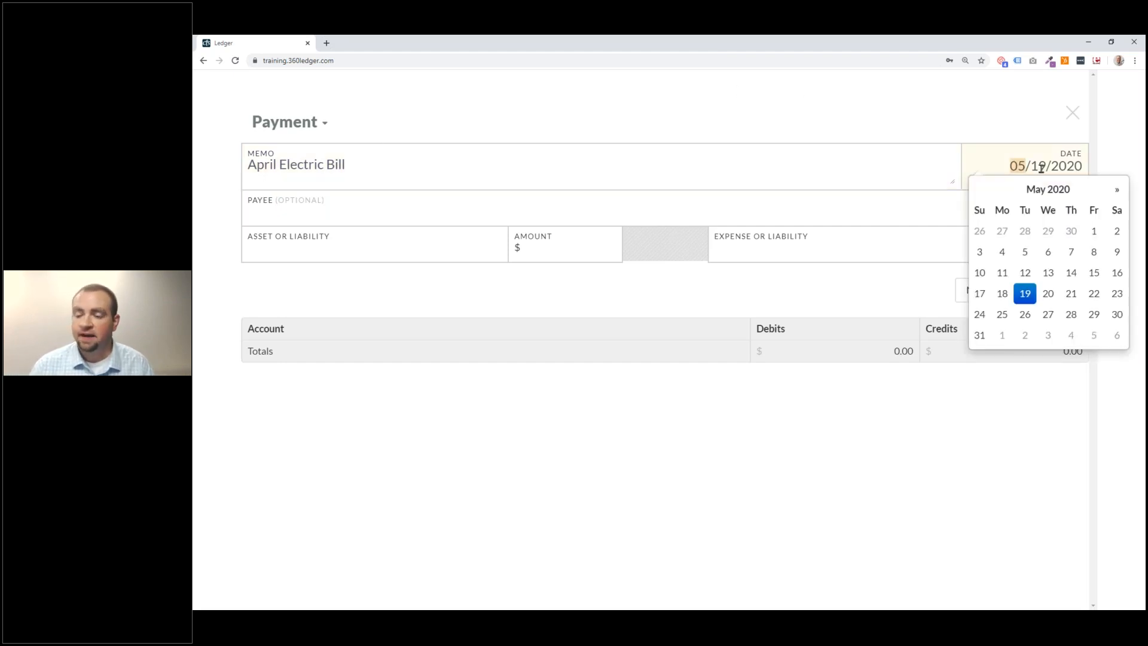
pyautogui.click(385, 211)
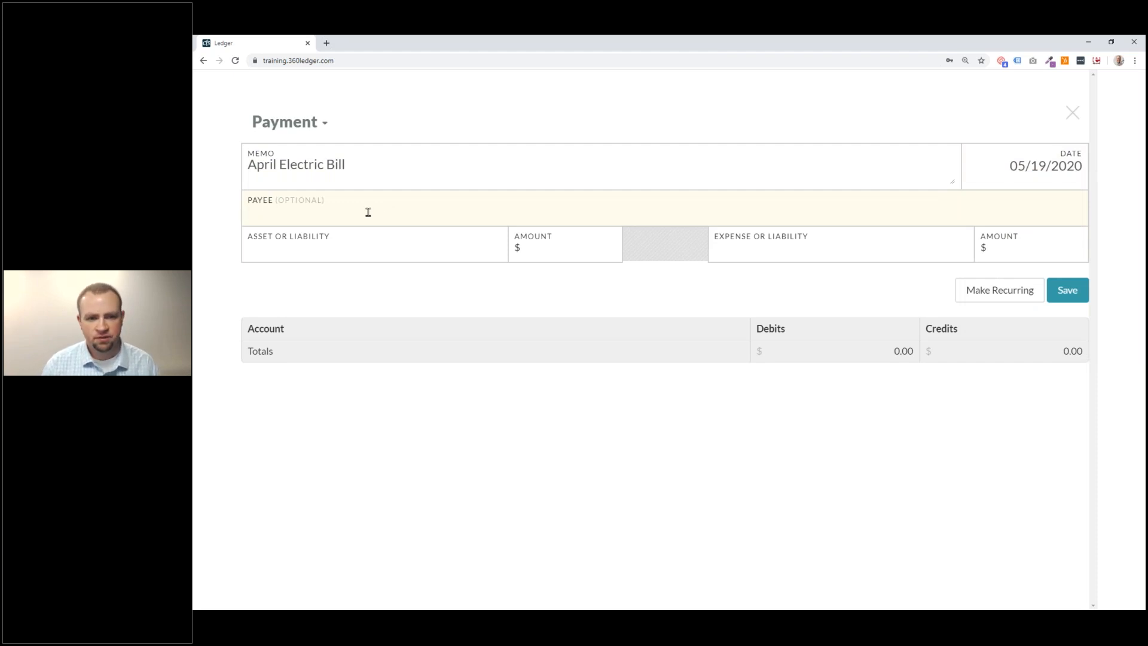
pyautogui.write('Ame')
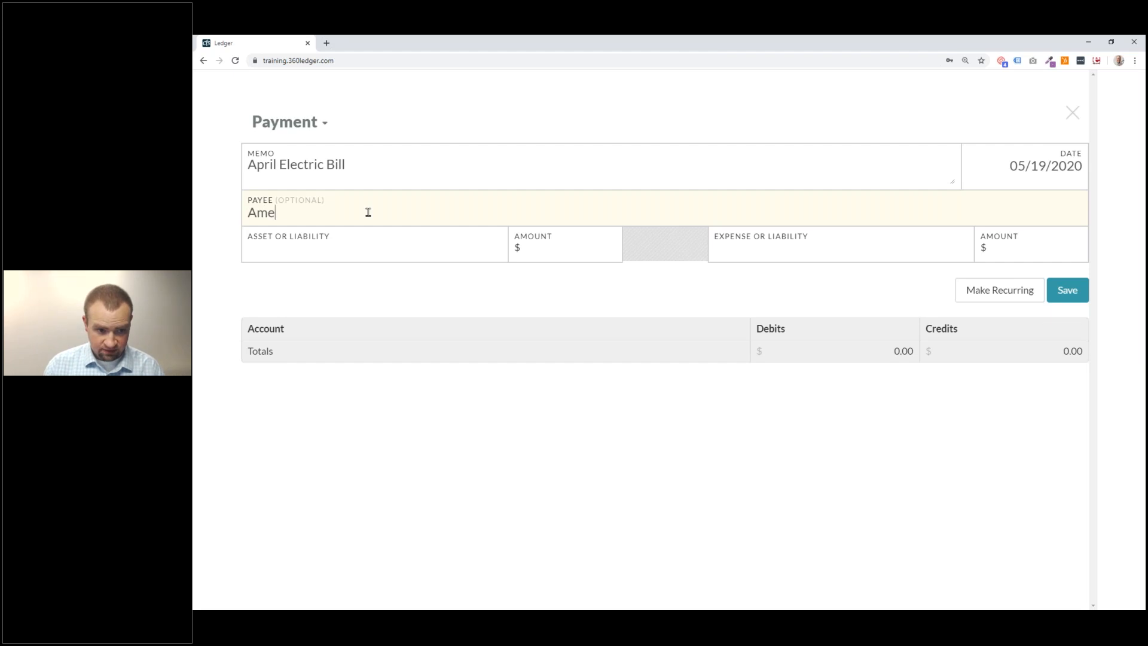
pyautogui.write('ren Electric')
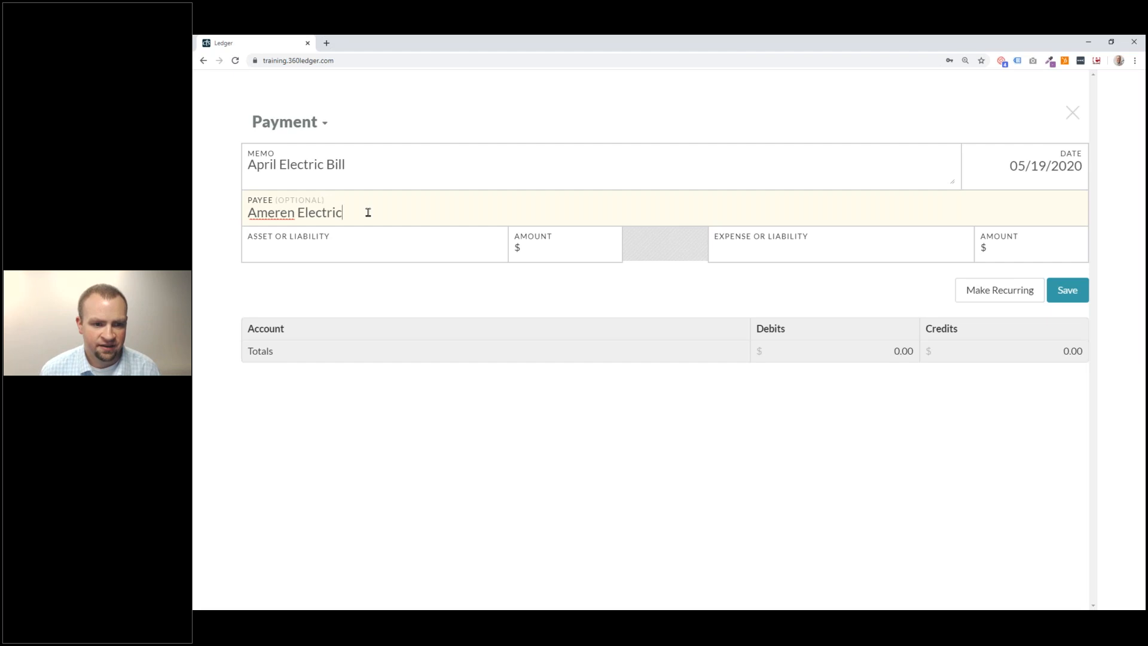
pyautogui.press('Return')
pyautogui.click(394, 250)
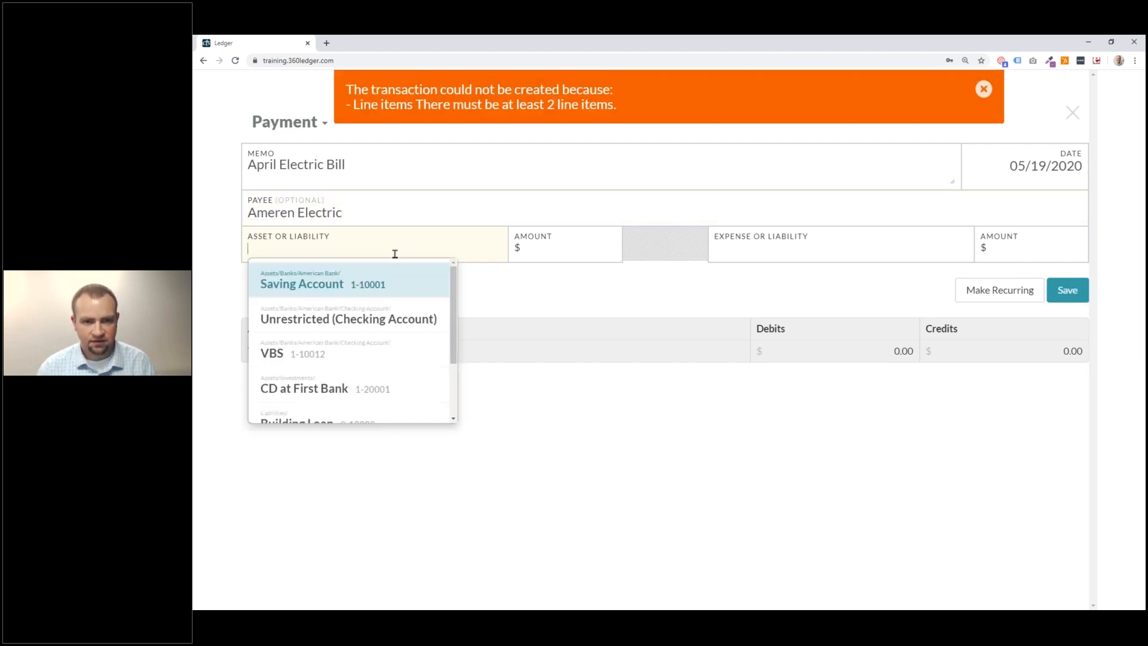
# Dismiss the line-items error and re-enter 'Ameren Electric' as the payee.
pyautogui.click(413, 221)
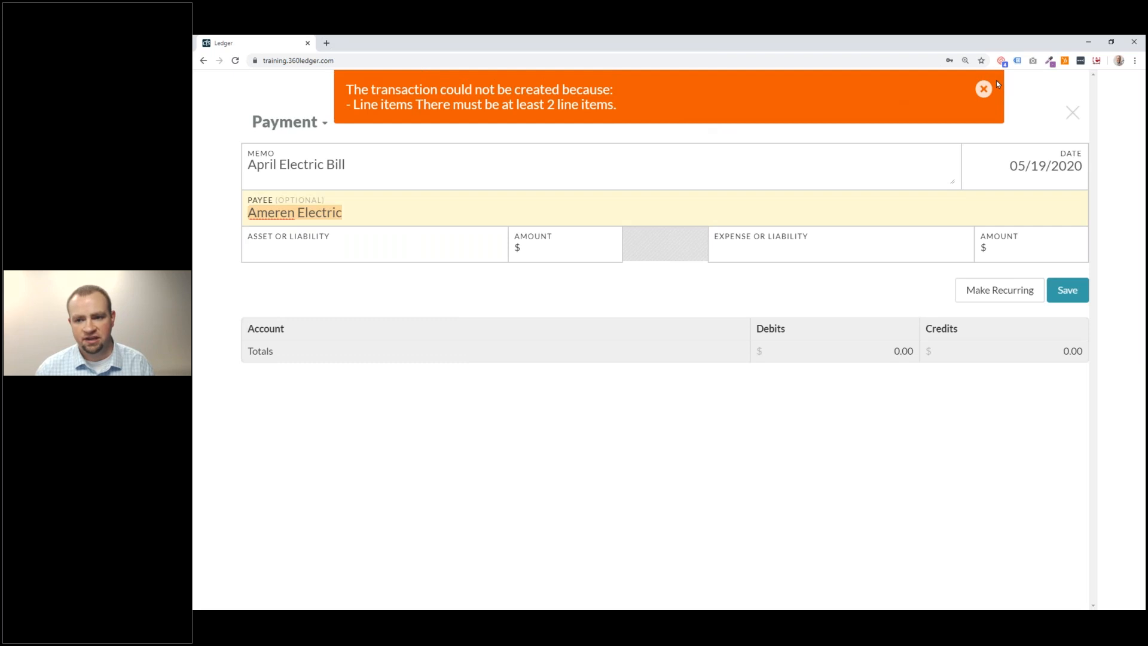
pyautogui.click(983, 89)
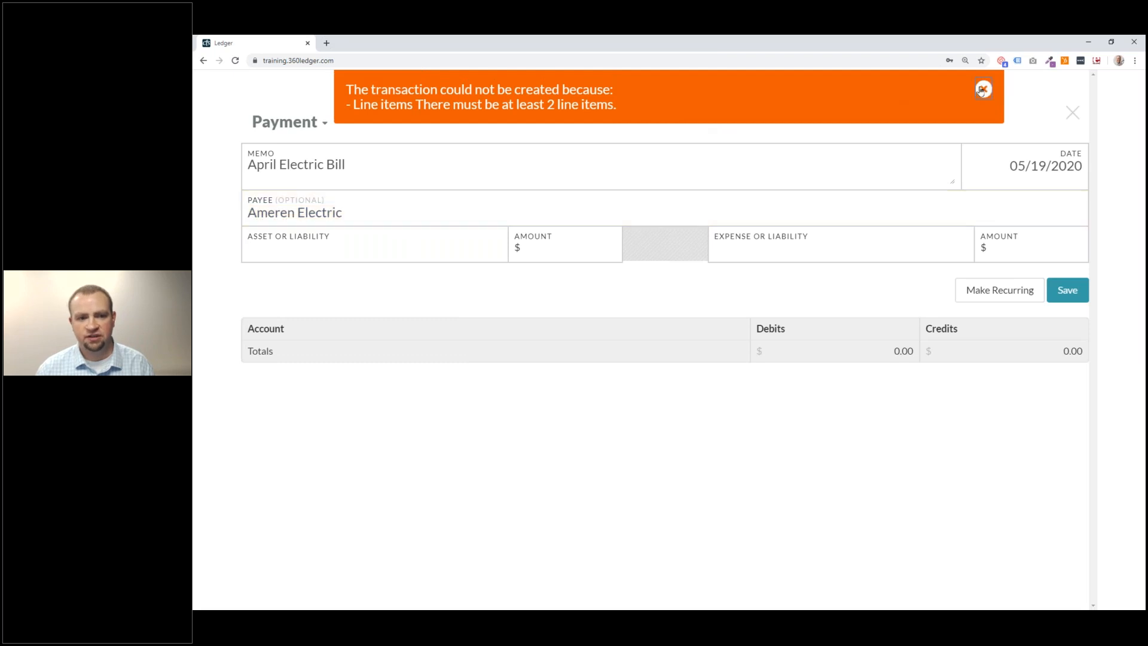
pyautogui.tripleClick(386, 208)
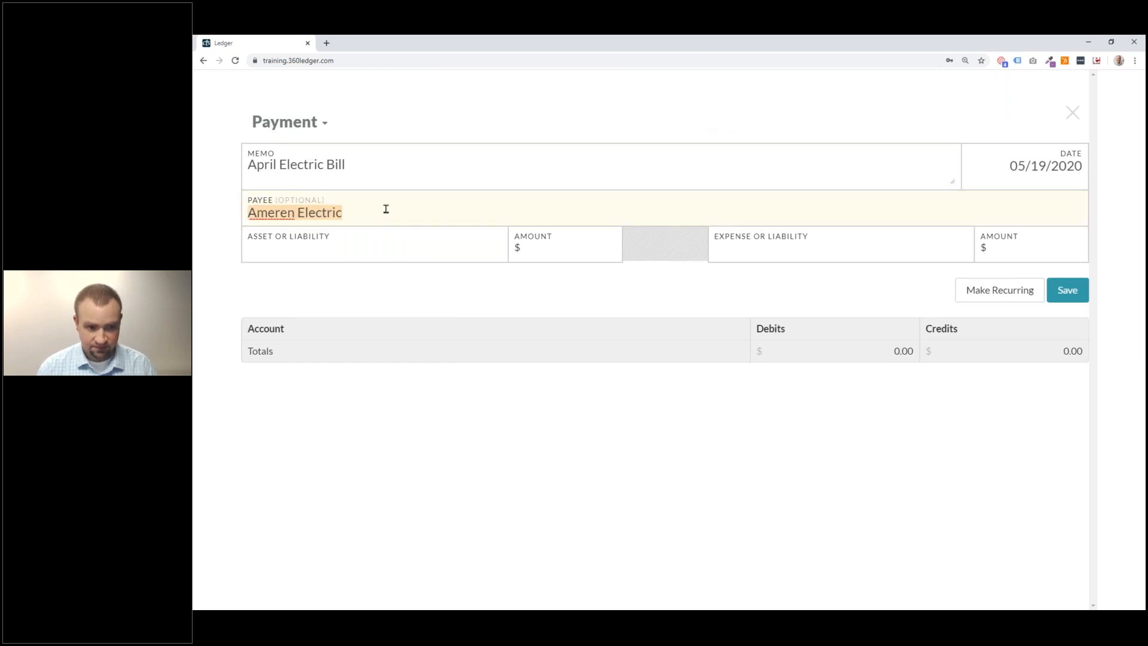
pyautogui.write('Aner')
pyautogui.press('BackSpace')
pyautogui.press('BackSpace')
pyautogui.press('BackSpace')
pyautogui.write('meren Elec')
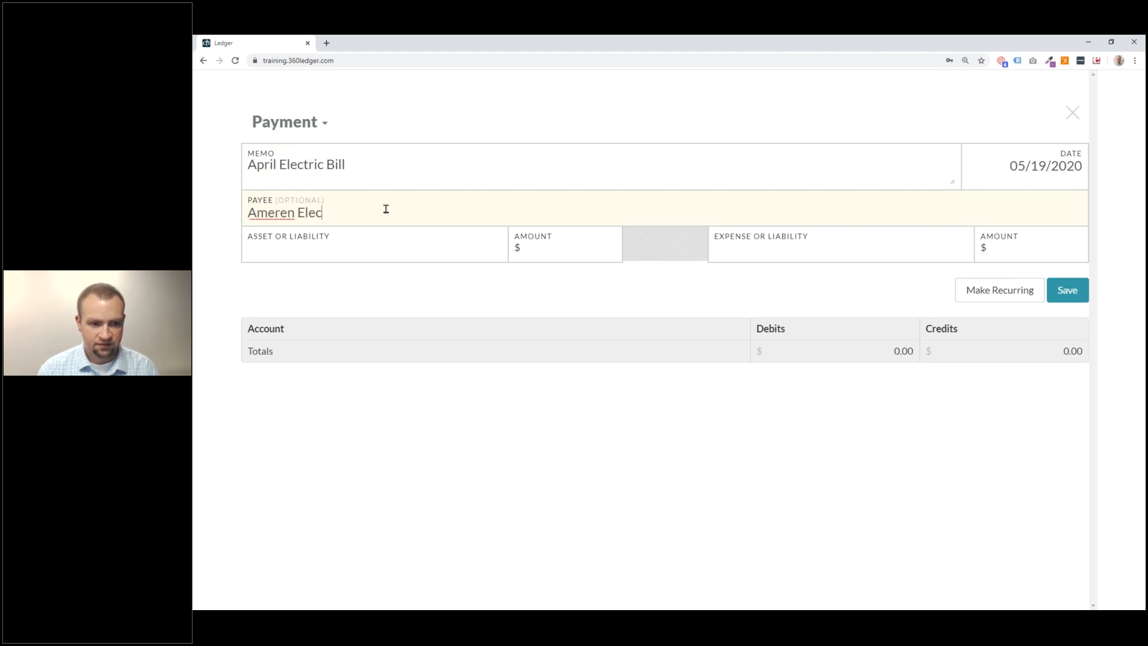
pyautogui.write('tric')
pyautogui.press('Tab')
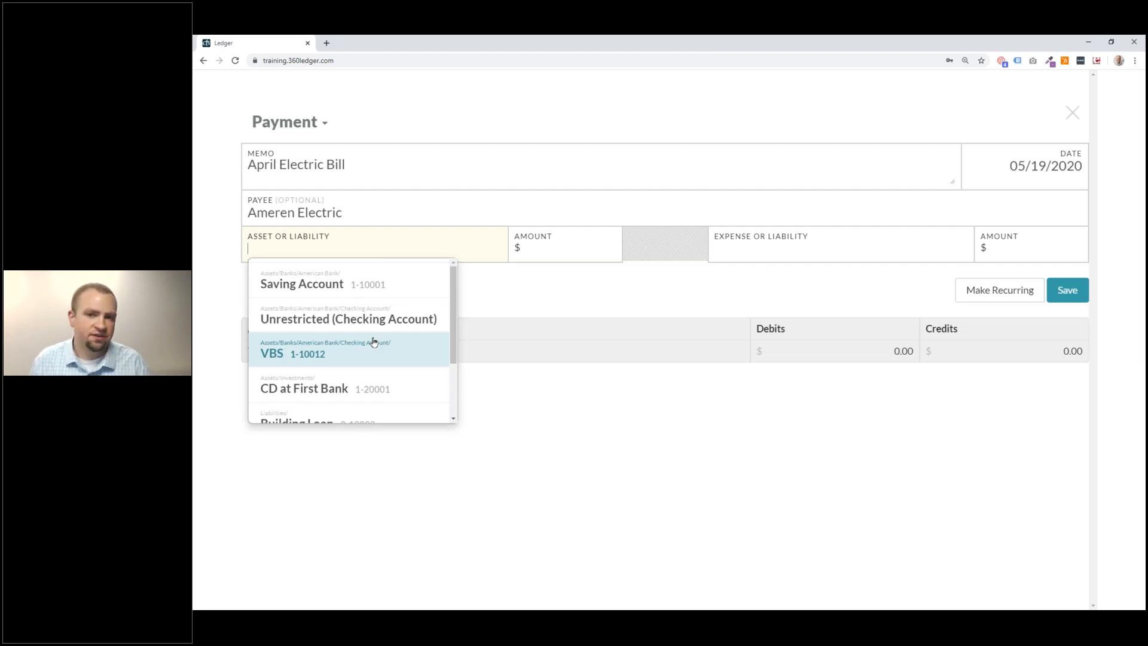
# Pay 125.00 from Unrestricted (Checking Account) and charge it to the Electricity expense.
pyautogui.click(409, 319)
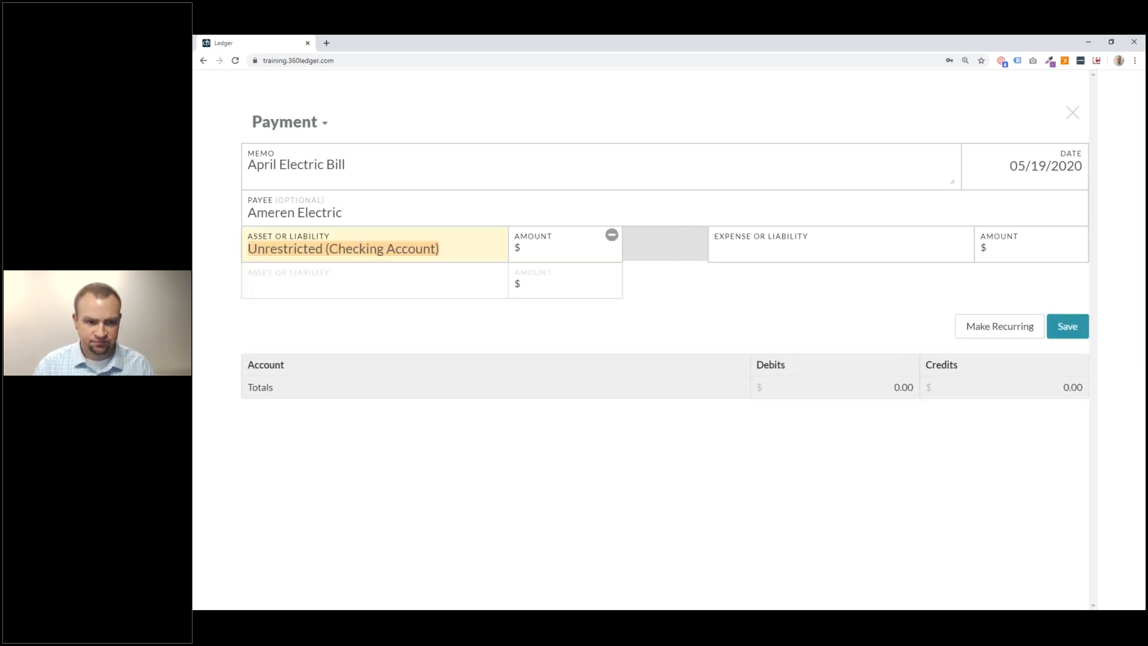
pyautogui.click(539, 257)
pyautogui.write('125')
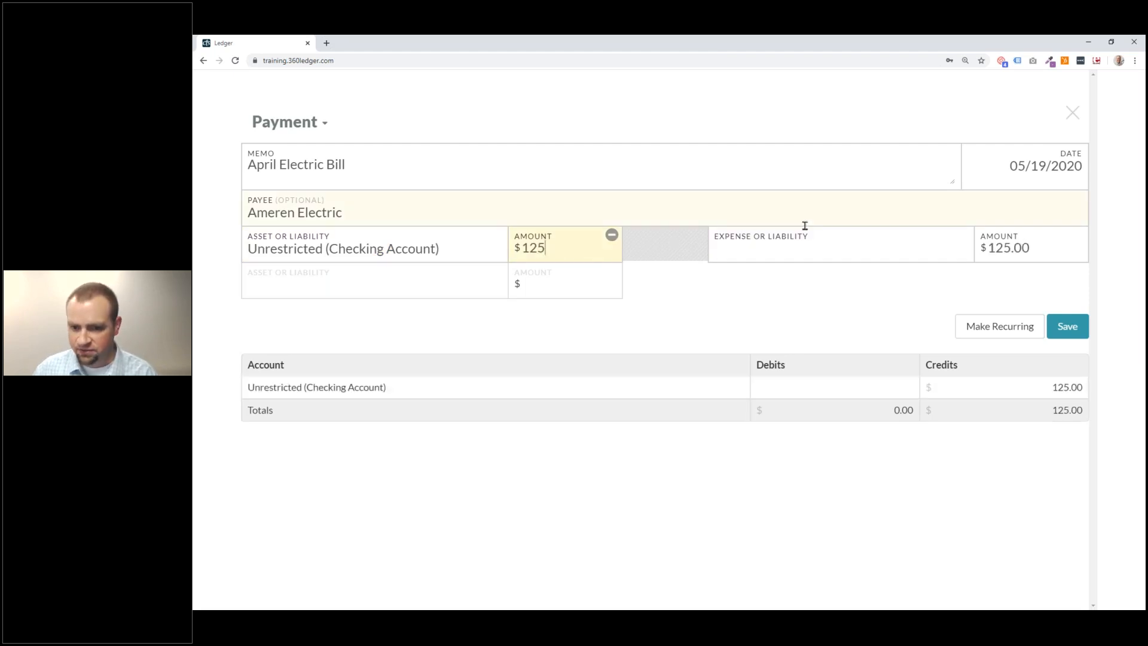
pyautogui.click(877, 251)
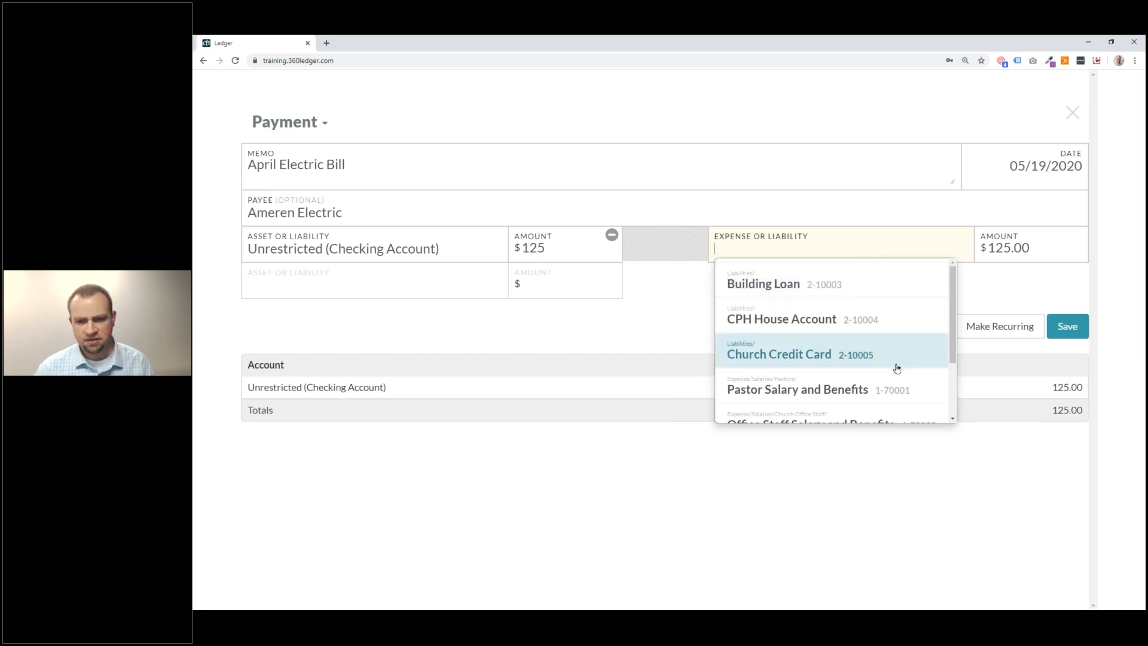
pyautogui.scroll(-3, 896, 367)
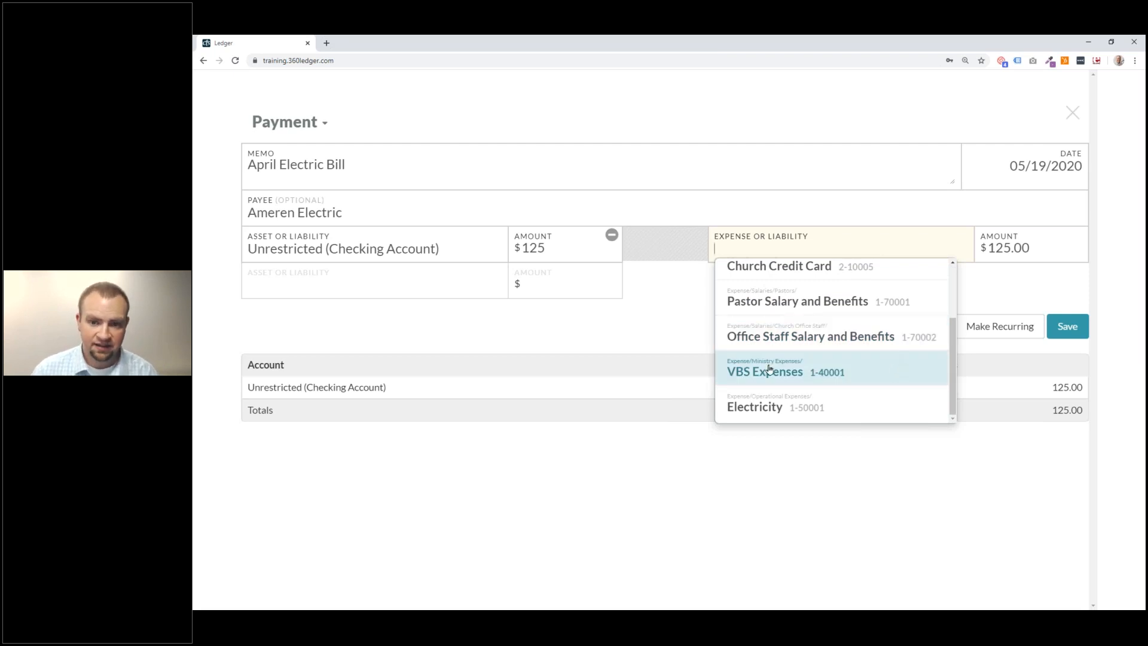
pyautogui.click(840, 403)
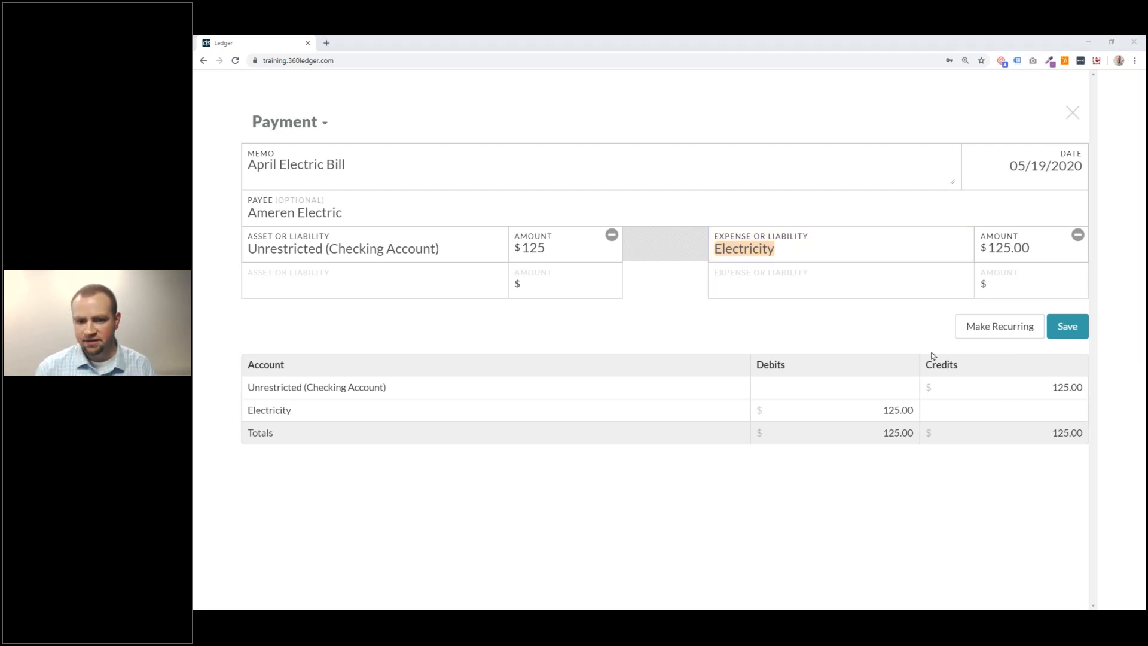
pyautogui.hotkey('alt', 'Tab')
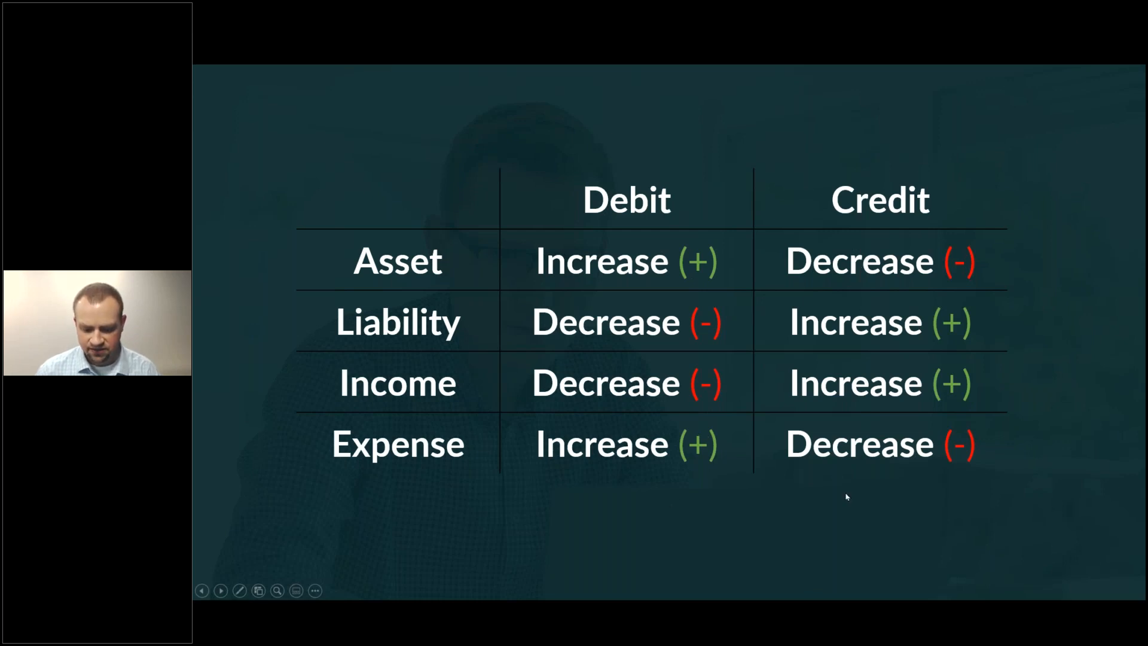
pyautogui.hotkey('alt', 'Tab')
pyautogui.click(685, 308)
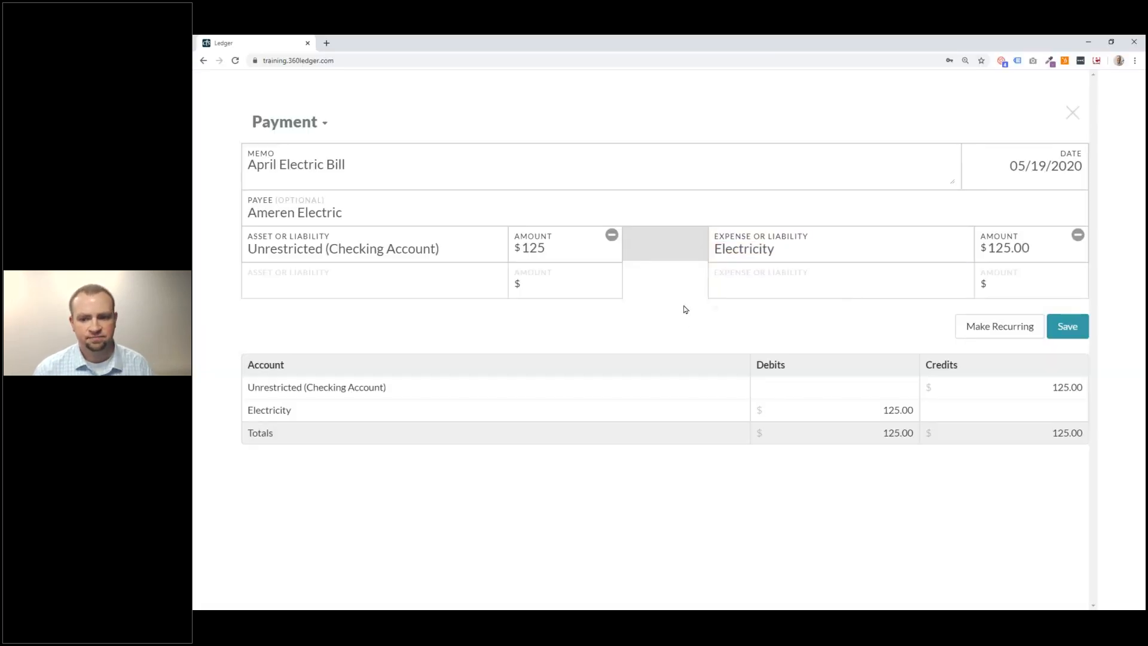
# Save the $125 payment and review the new Ameren Electric row in the Home register.
pyautogui.click(1067, 328)
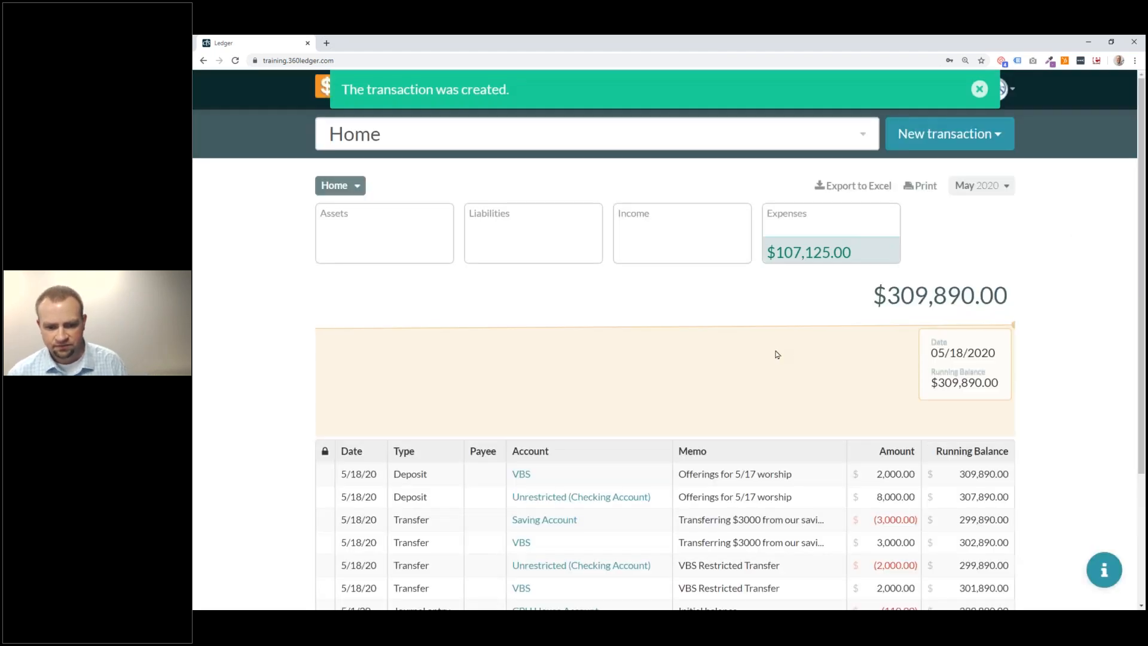
pyautogui.scroll(-1, 715, 407)
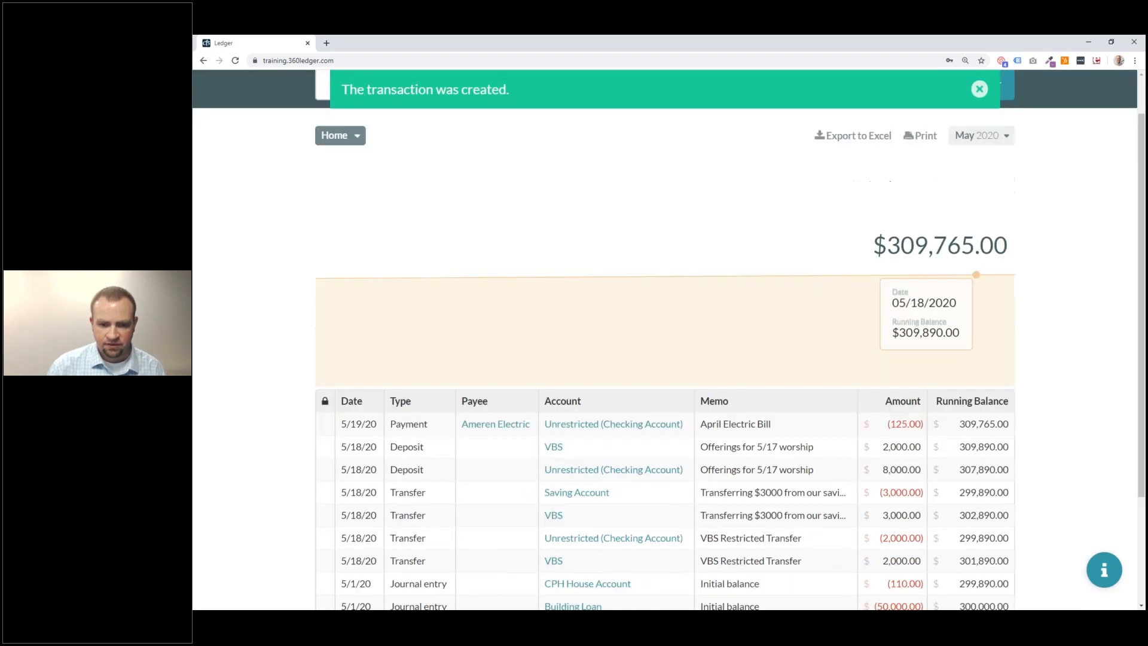
pyautogui.scroll(-1, 450, 386)
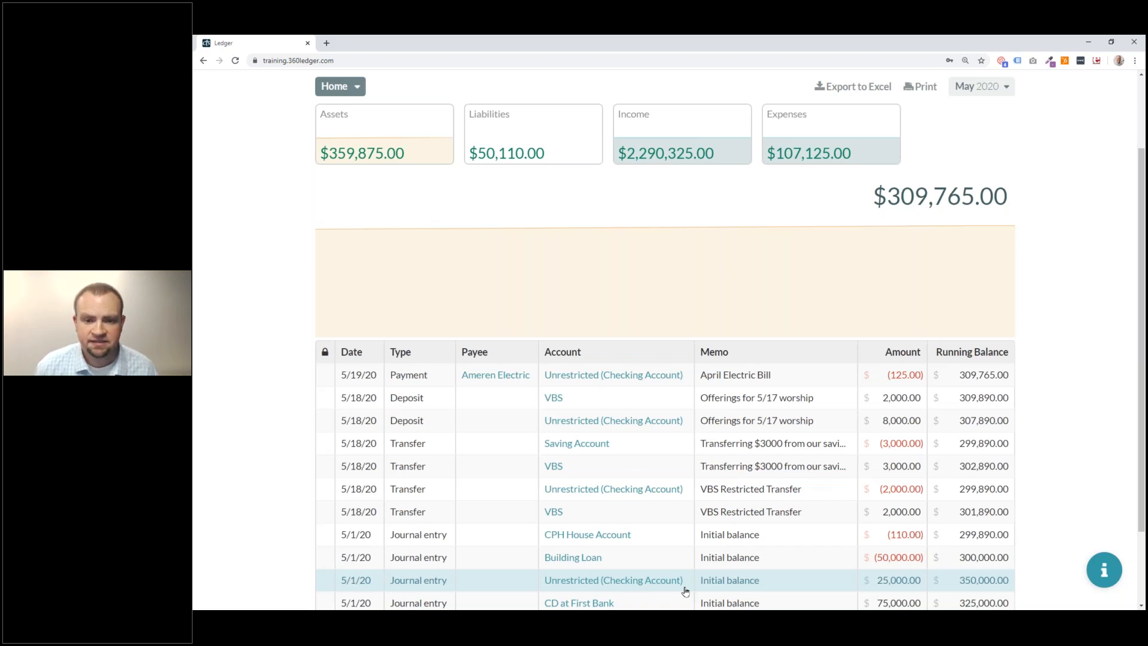
pyautogui.click(808, 383)
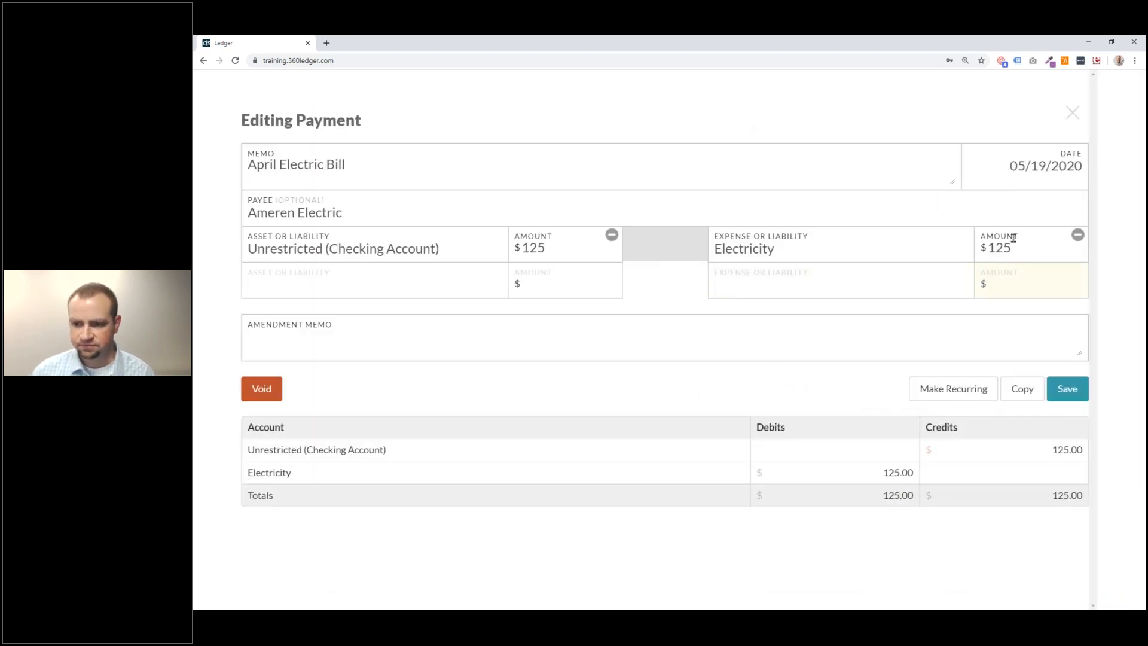
pyautogui.click(1073, 112)
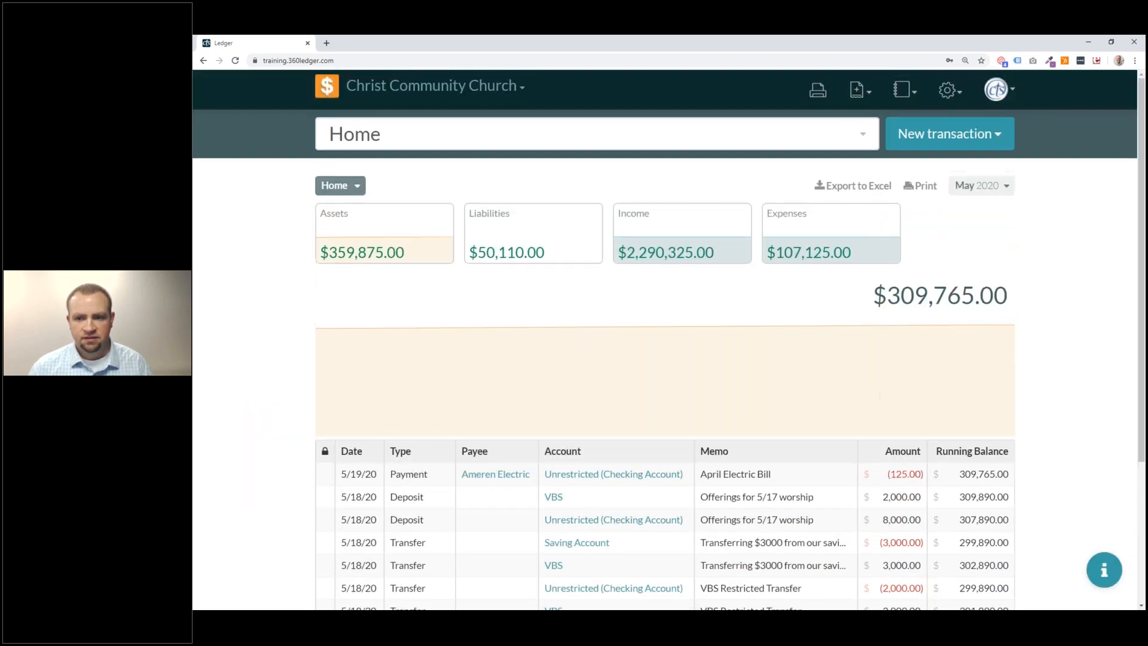
# Start a new blank Check transaction dated 05/19/2020.
pyautogui.click(1004, 140)
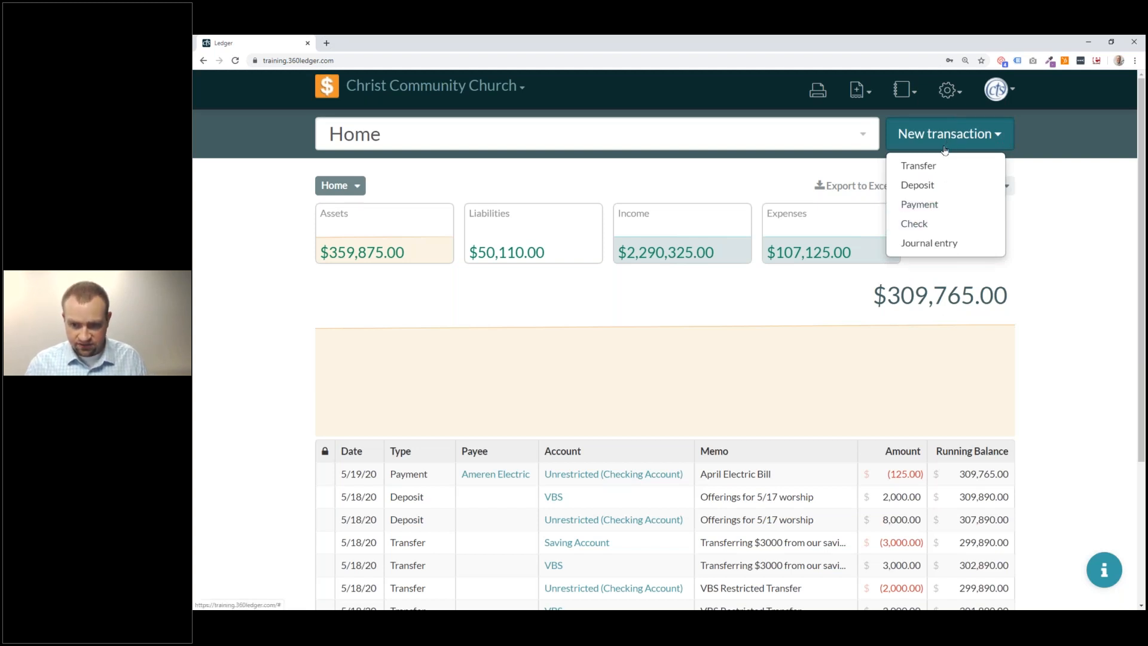
pyautogui.click(926, 227)
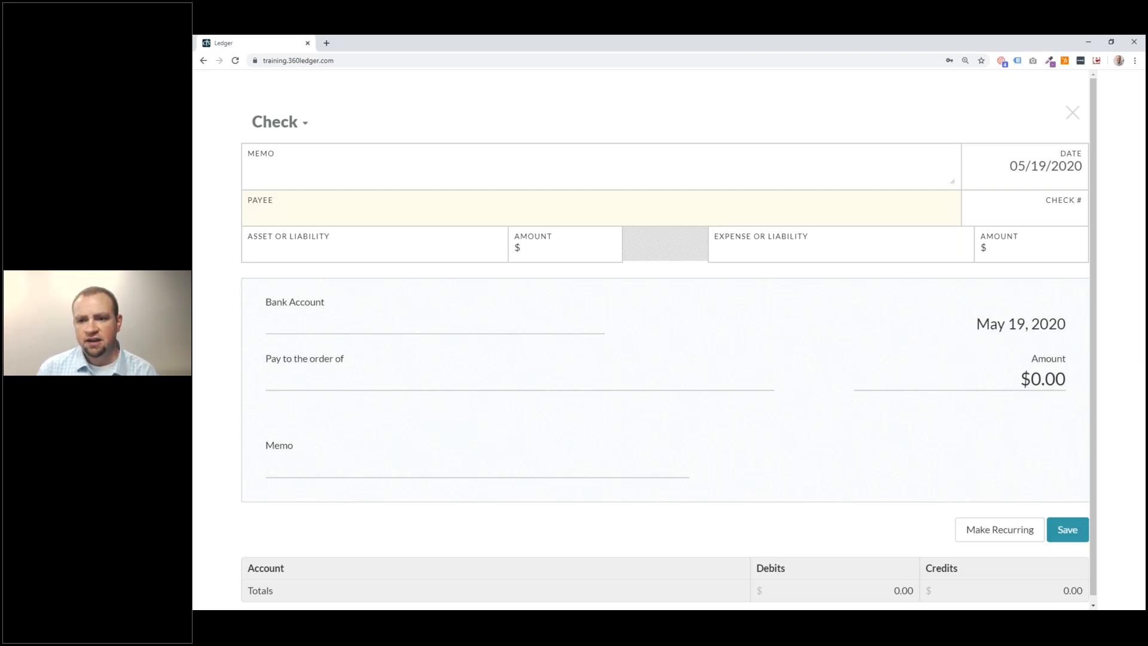
# Change the check memo from 'April Electricity' to 'May Electricity'.
pyautogui.click(377, 175)
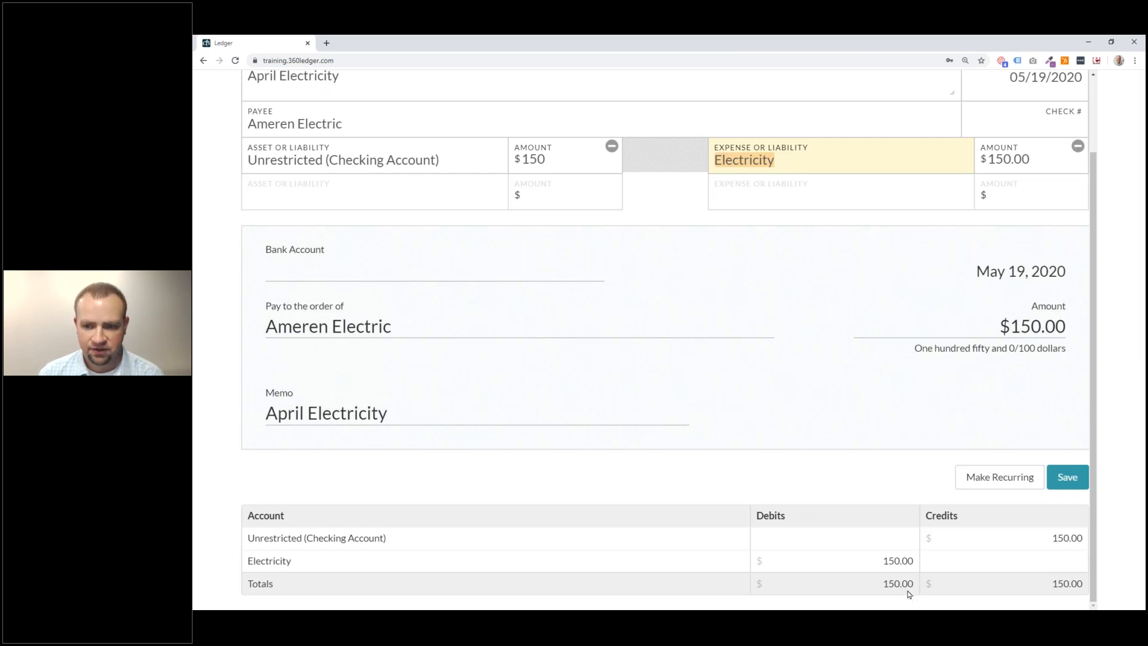
pyautogui.scroll(1, 741, 281)
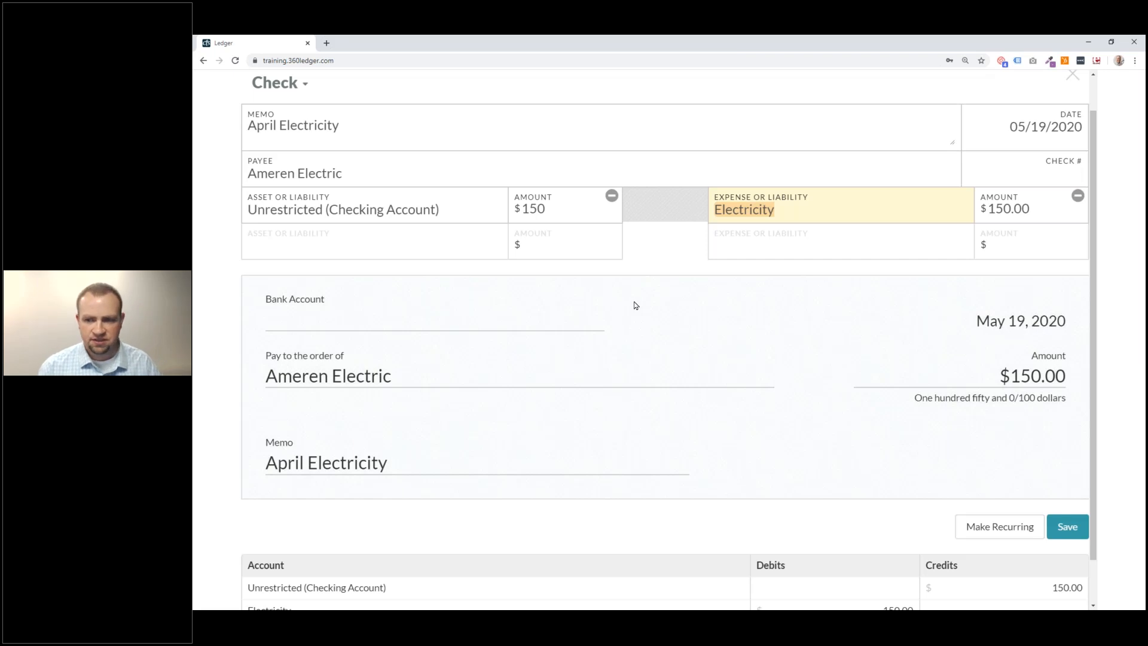
pyautogui.doubleClick(259, 125)
pyautogui.write('May')
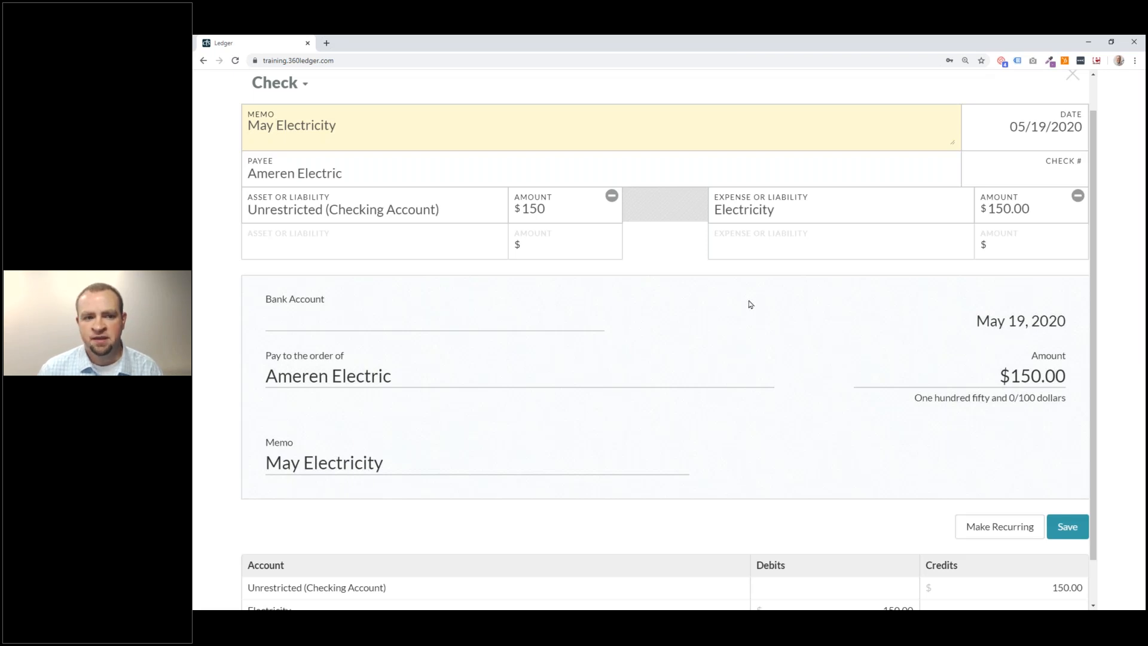
# Save the $150 May Electricity check, lowering the register balance to $309,615.00.
pyautogui.click(1069, 527)
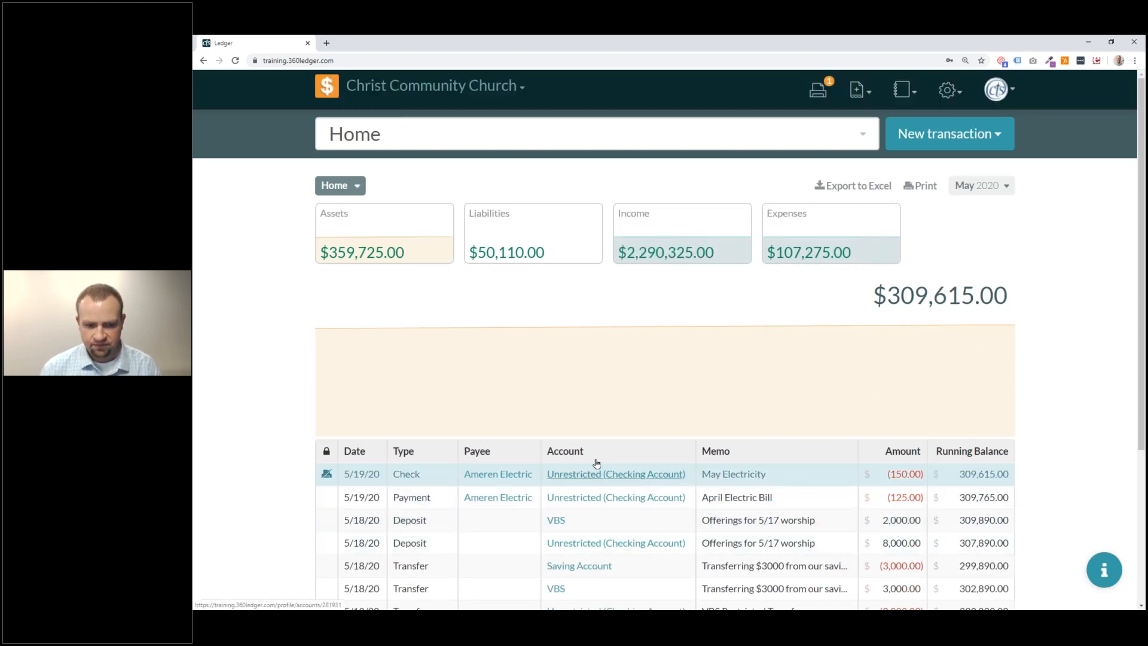
# Open the Print Queue and select the $150 Ameren Electric May Electricity check.
pyautogui.click(818, 90)
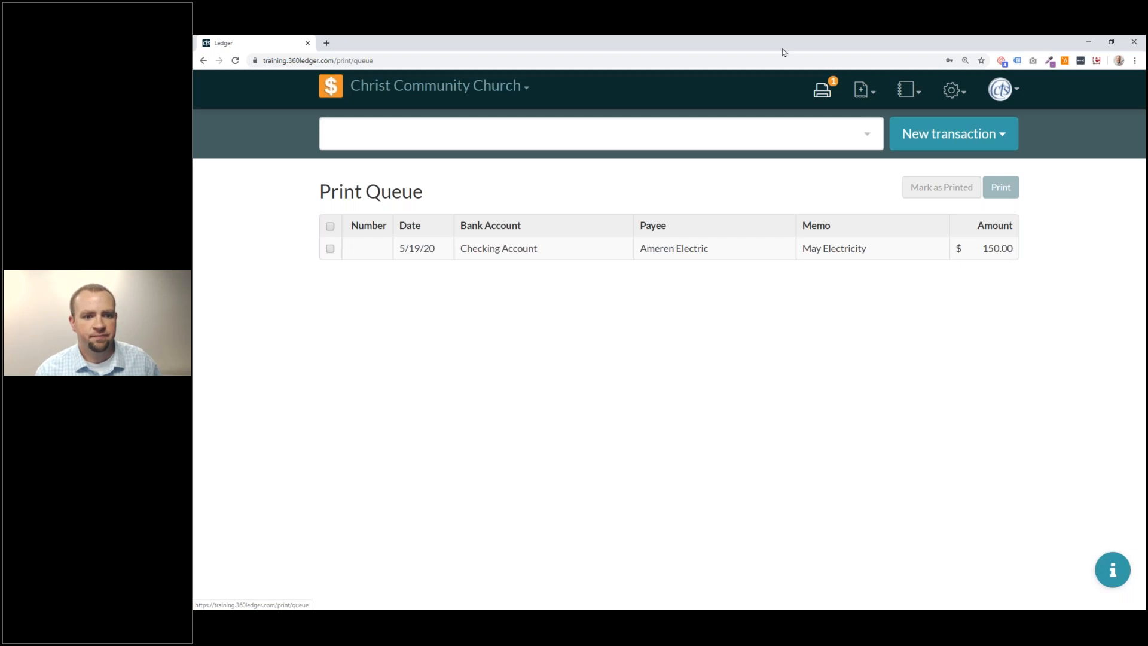
pyautogui.click(330, 248)
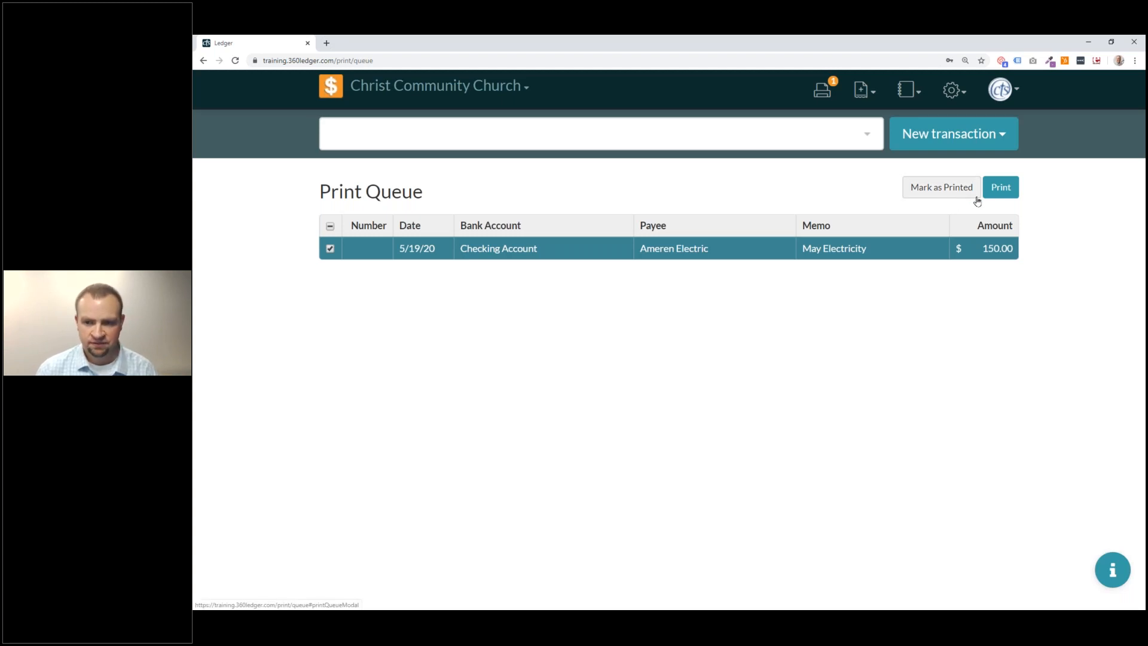
# Open the print preview of the $150 Ameren Electric check and review its stubs.
pyautogui.click(1007, 190)
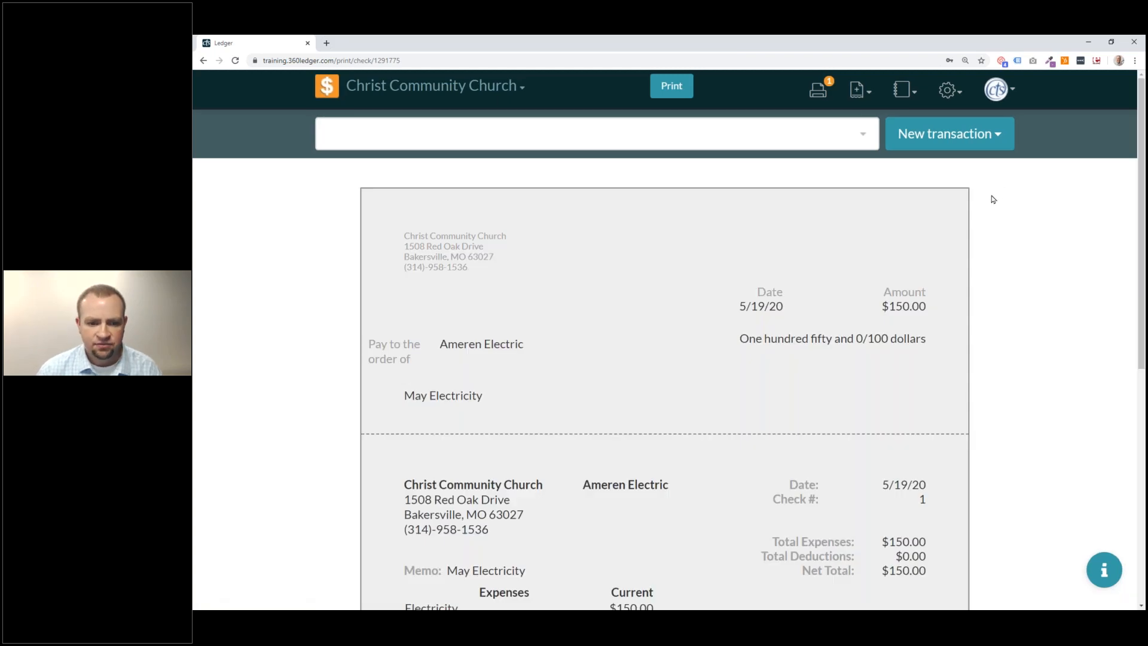
pyautogui.scroll(-7, 993, 199)
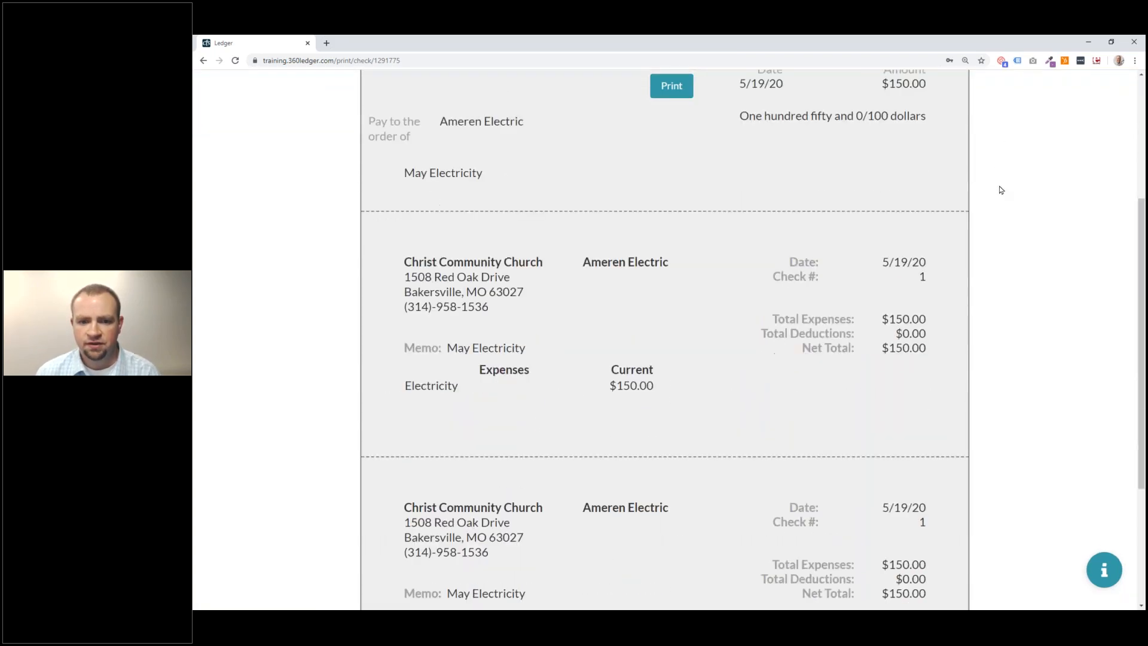
pyautogui.scroll(3, 990, 233)
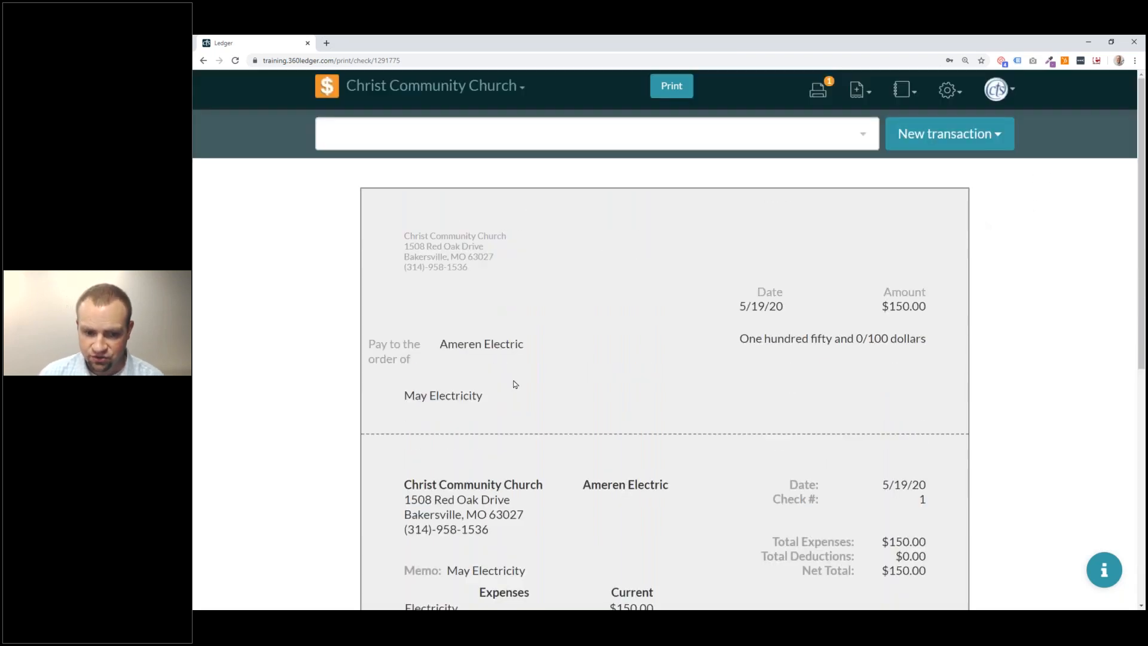
pyautogui.scroll(-7, 506, 390)
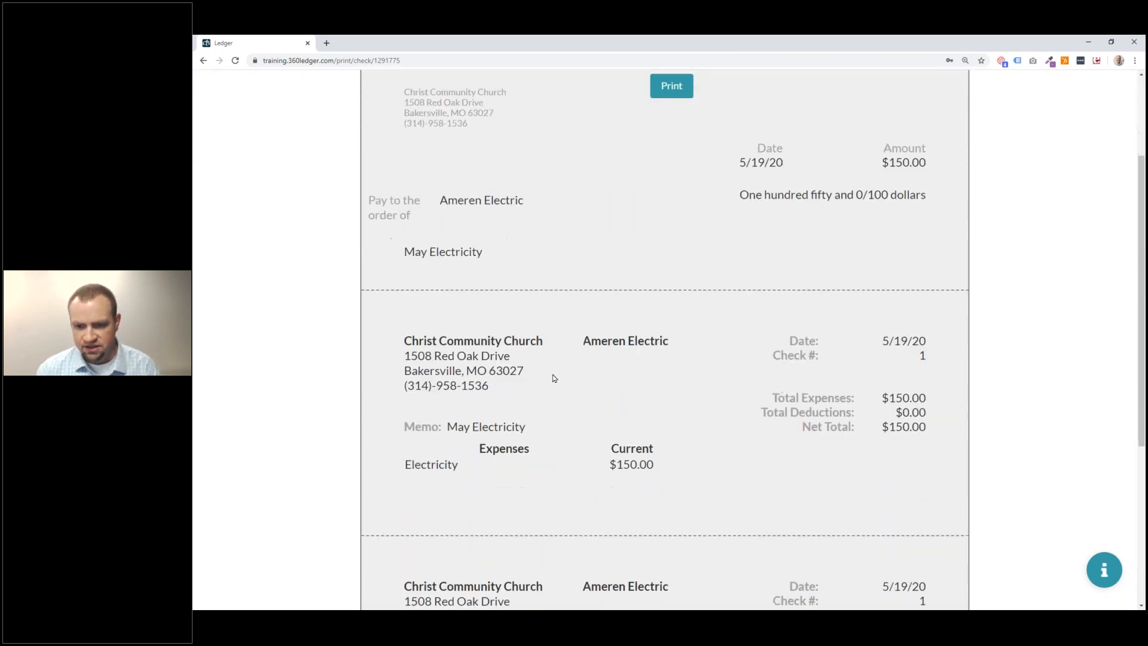
pyautogui.scroll(2, 559, 384)
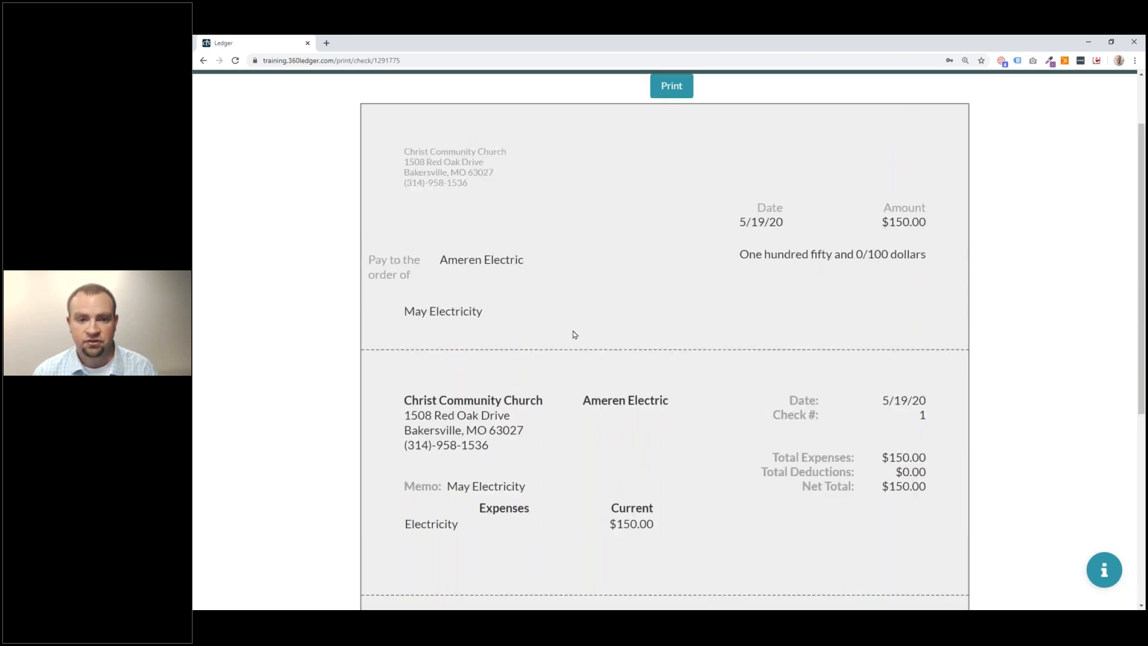
pyautogui.scroll(-5, 622, 282)
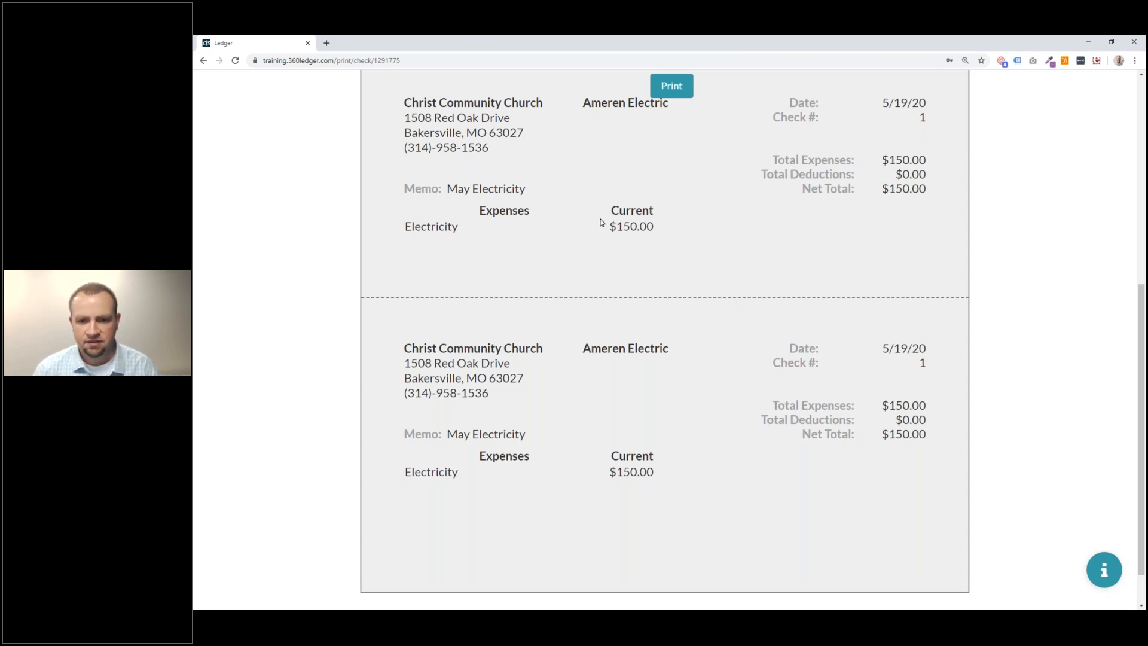
pyautogui.moveTo(652, 229); pyautogui.dragTo(617, 230)
pyautogui.click(659, 293)
pyautogui.doubleClick(430, 472)
pyautogui.scroll(6, 460, 464)
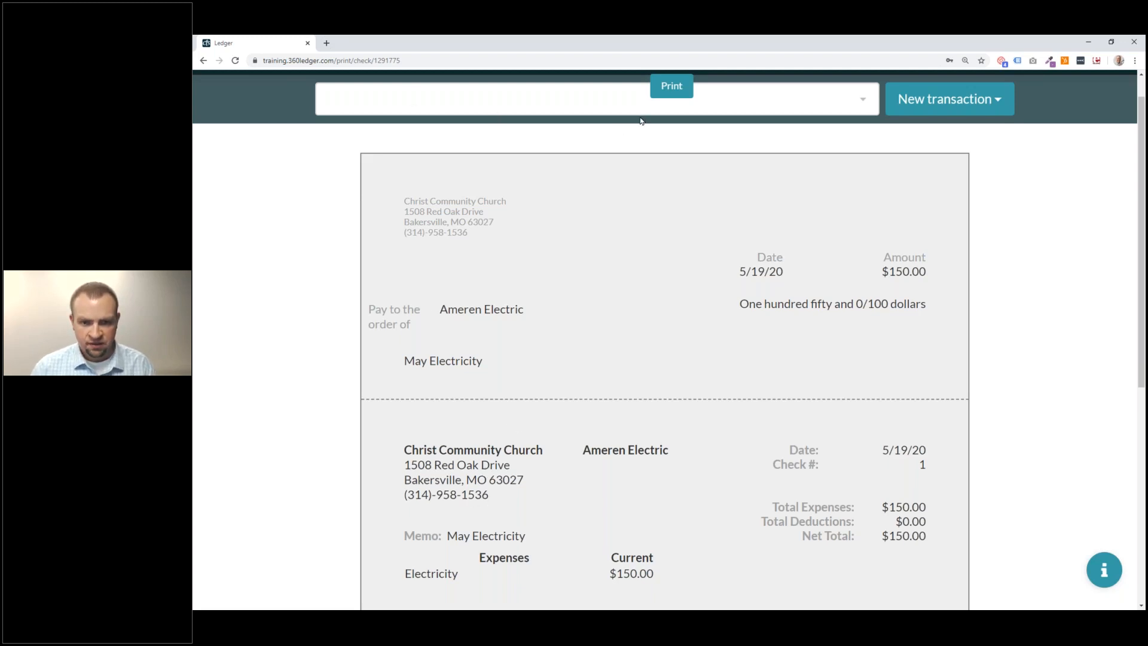
# Start printing the check, then reload the check preview page.
pyautogui.click(679, 96)
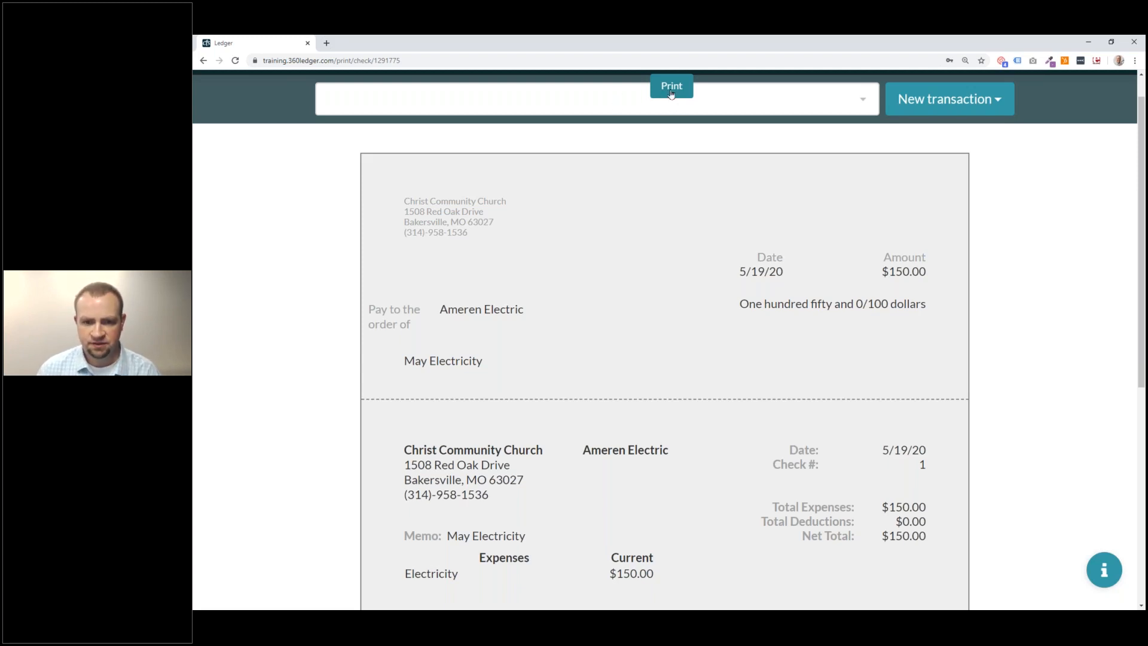
pyautogui.scroll(1, 777, 254)
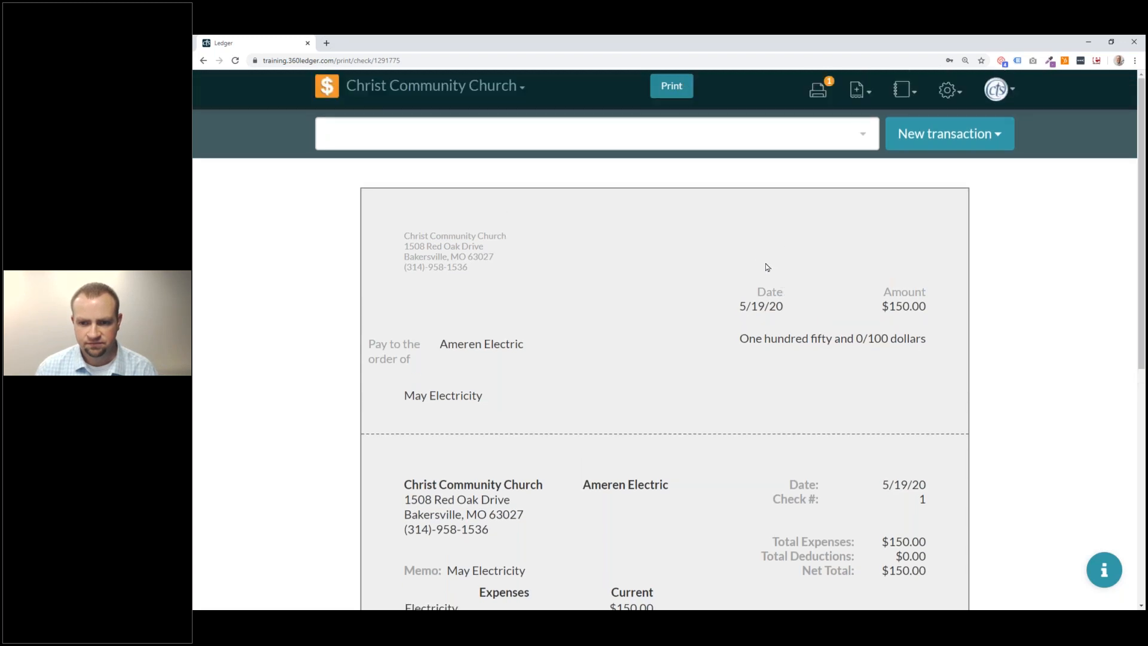
pyautogui.scroll(-7, 767, 267)
pyautogui.scroll(7, 769, 325)
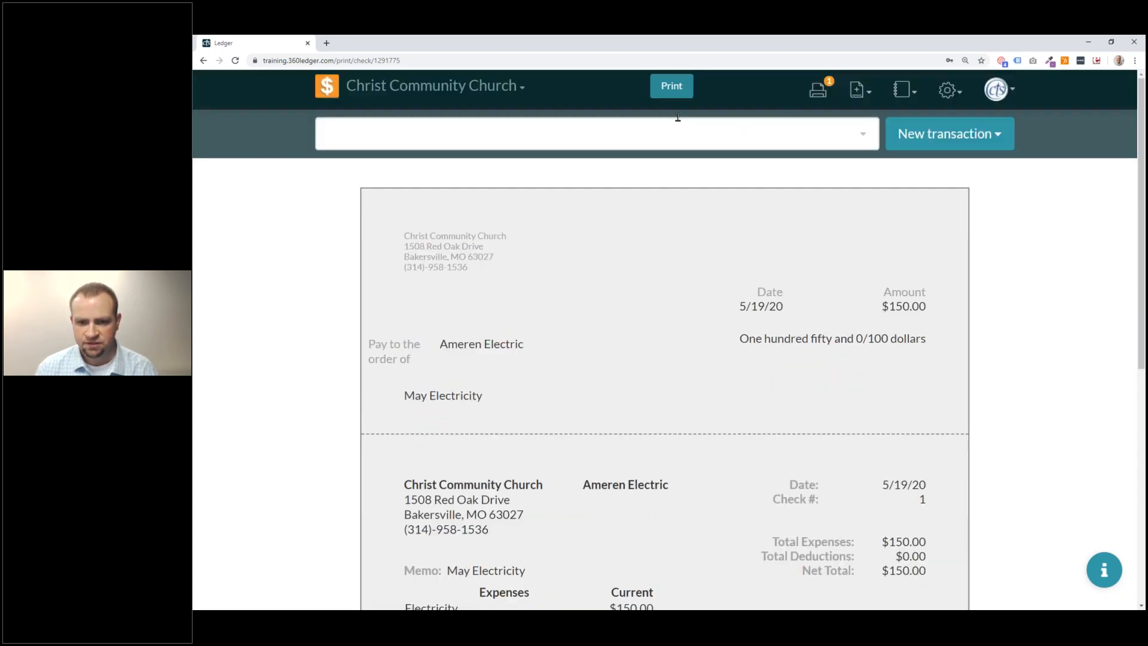
pyautogui.click(237, 61)
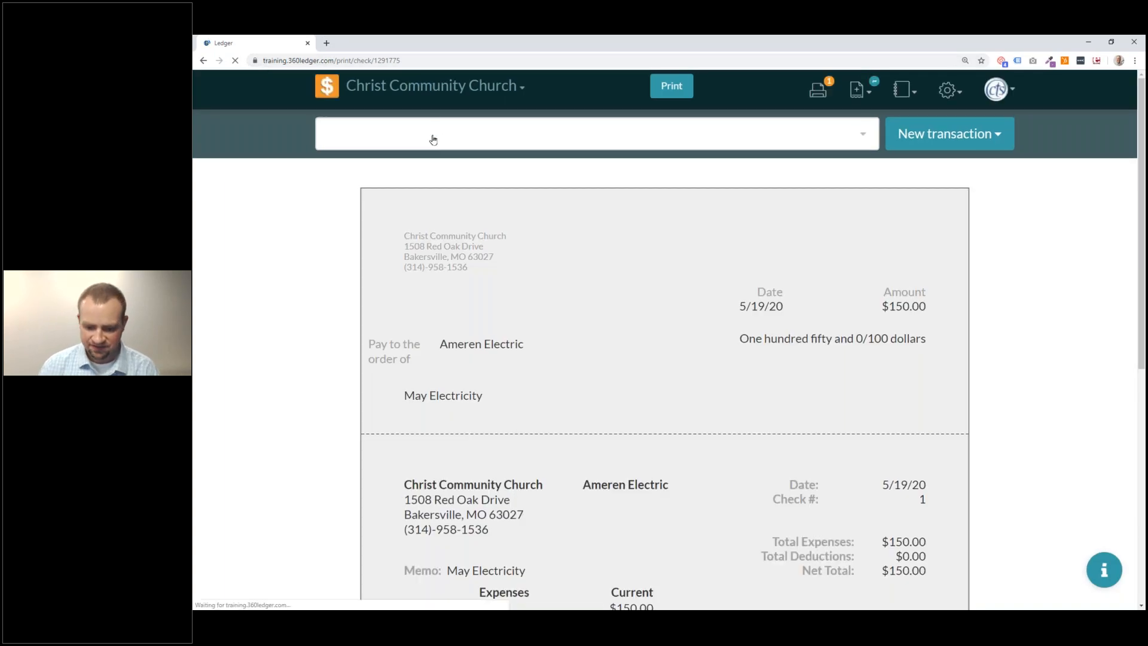
# Print the Ameren Electric check with its number changed to 7244.
pyautogui.click(671, 85)
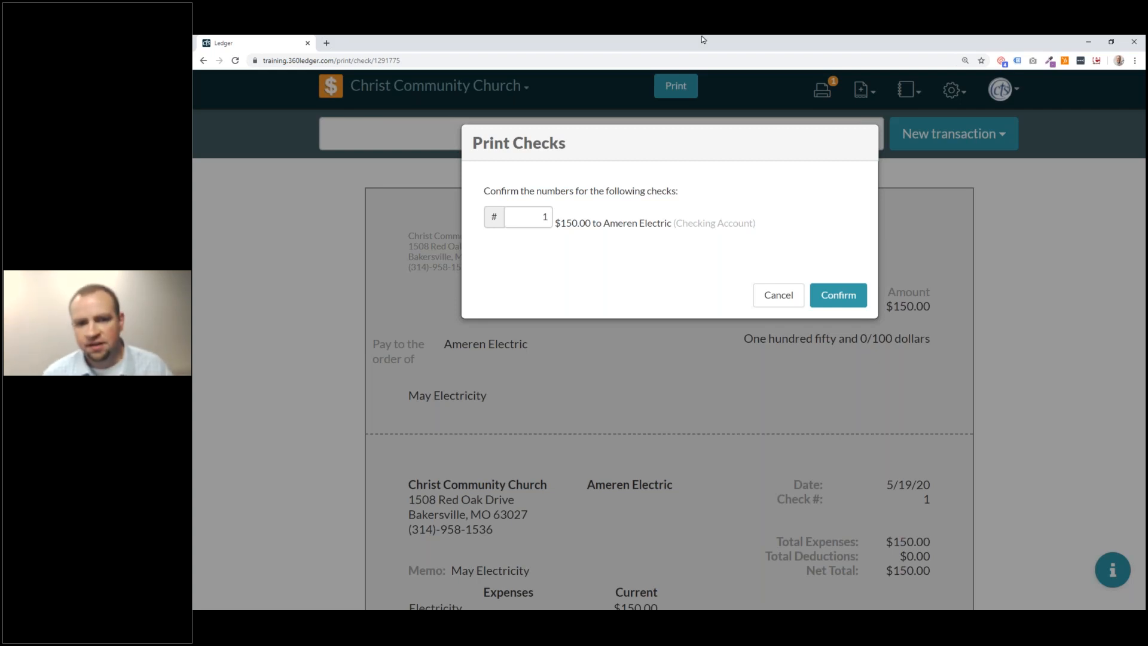
pyautogui.doubleClick(537, 218)
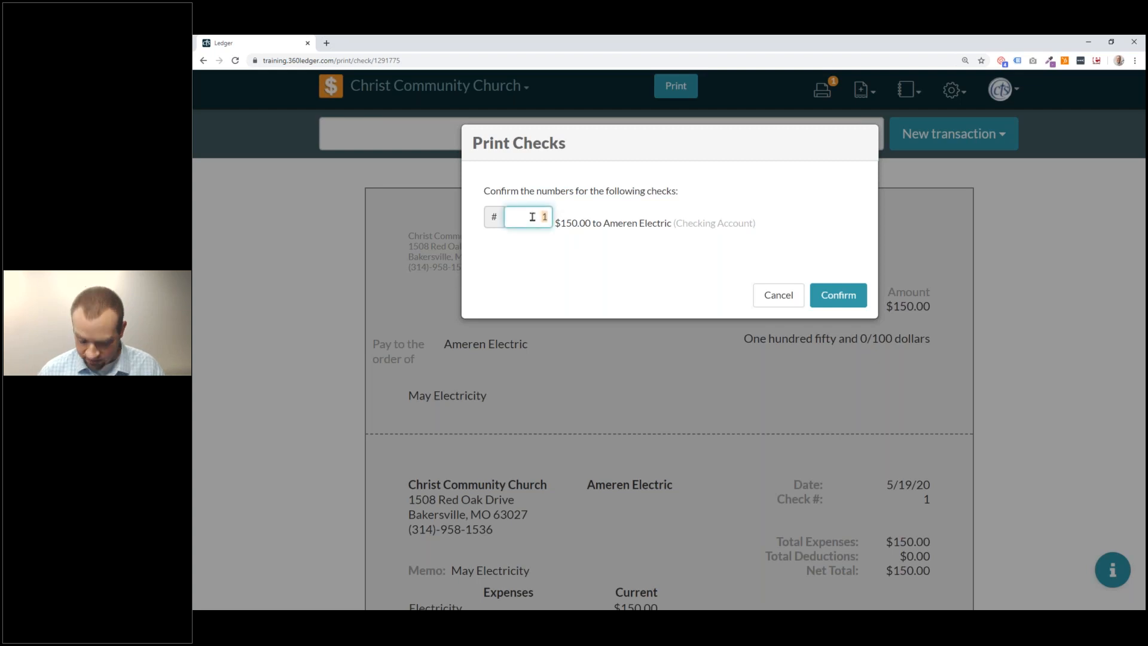
pyautogui.write('7244')
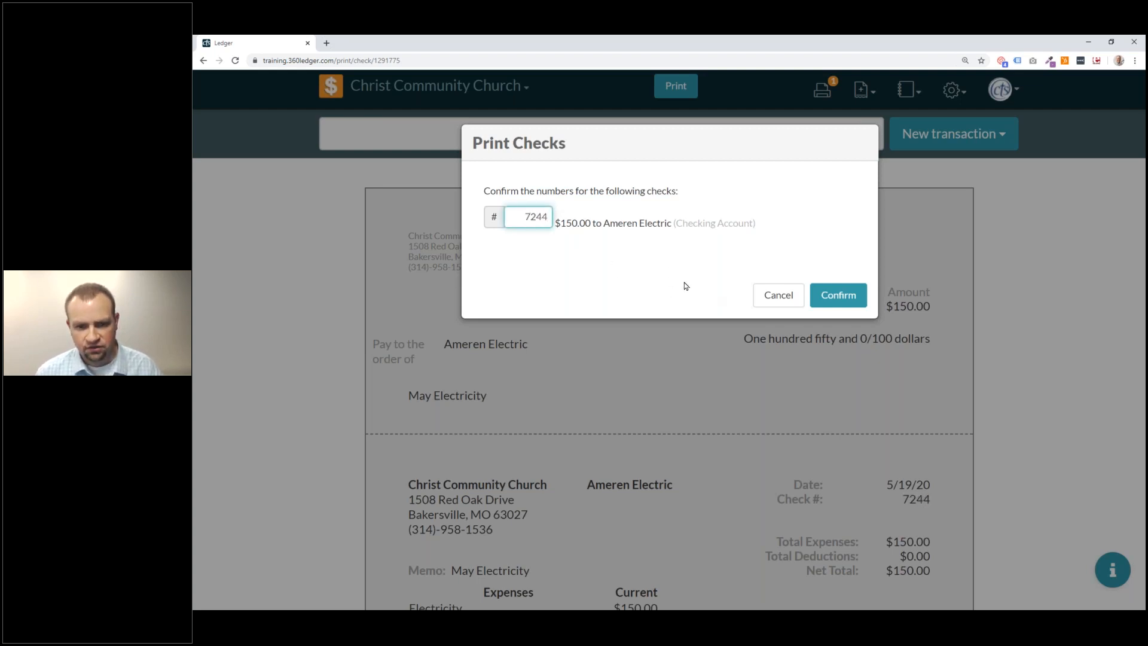
pyautogui.click(848, 299)
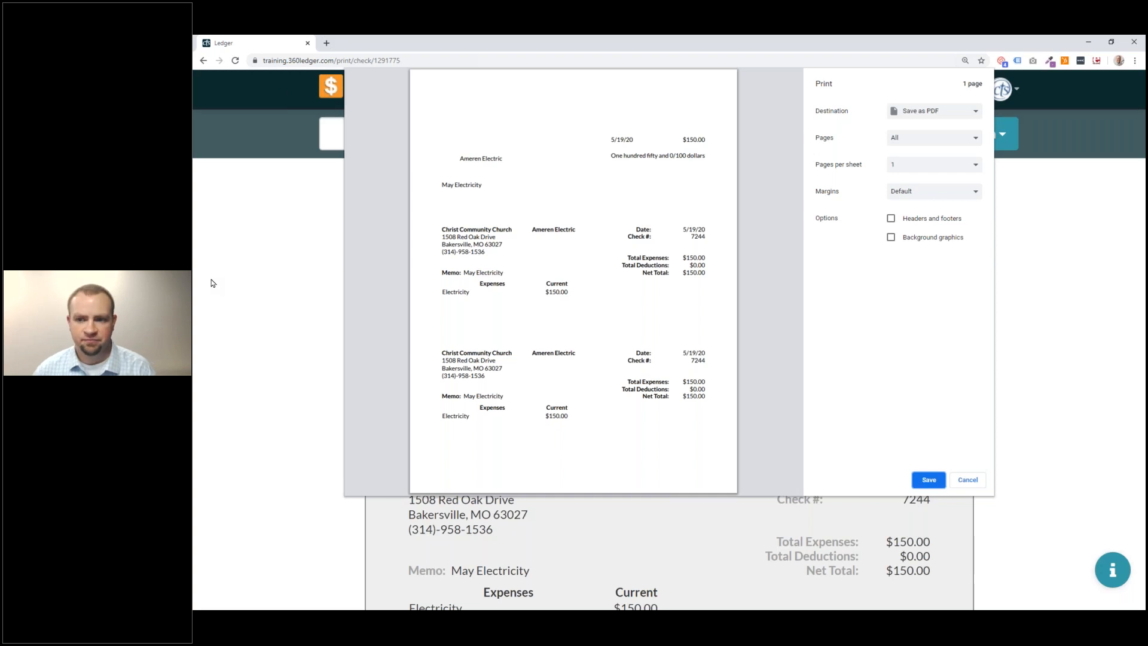
# Cancel printing, save Check Style as Middle in General Settings, and return to the Print Queue.
pyautogui.click(969, 480)
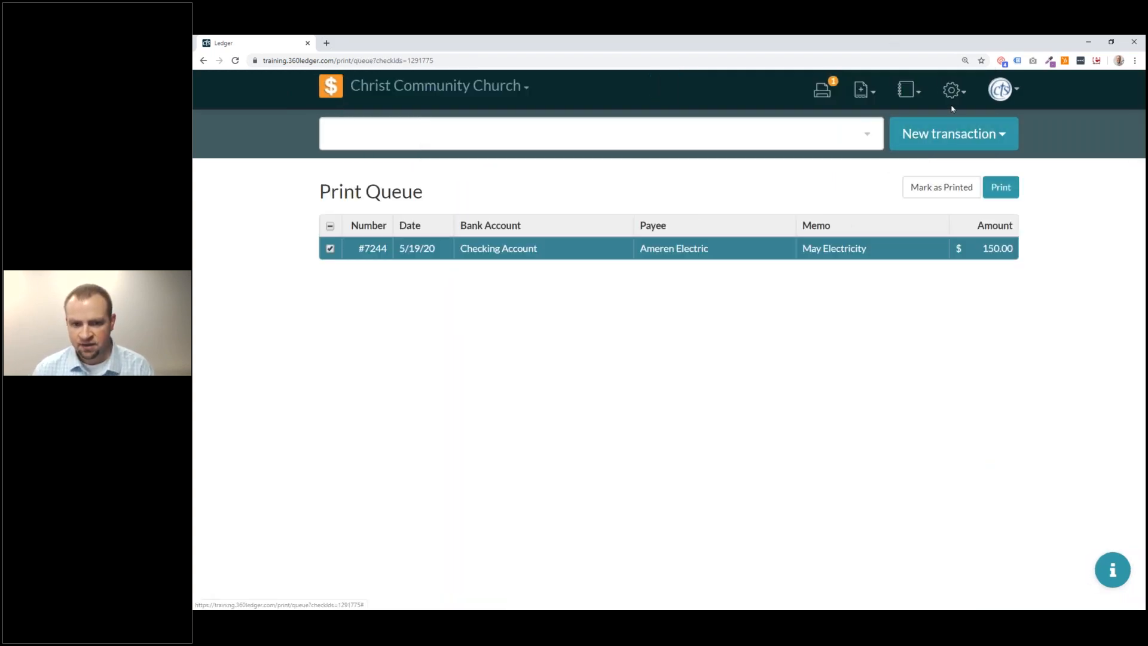
pyautogui.click(950, 91)
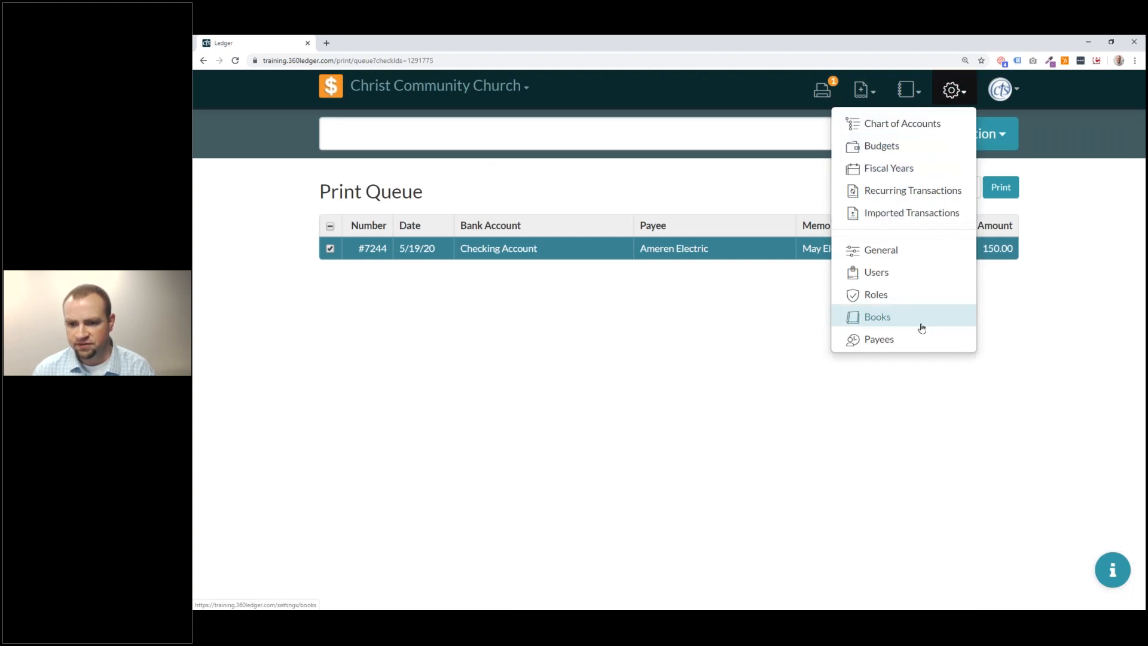
pyautogui.click(916, 254)
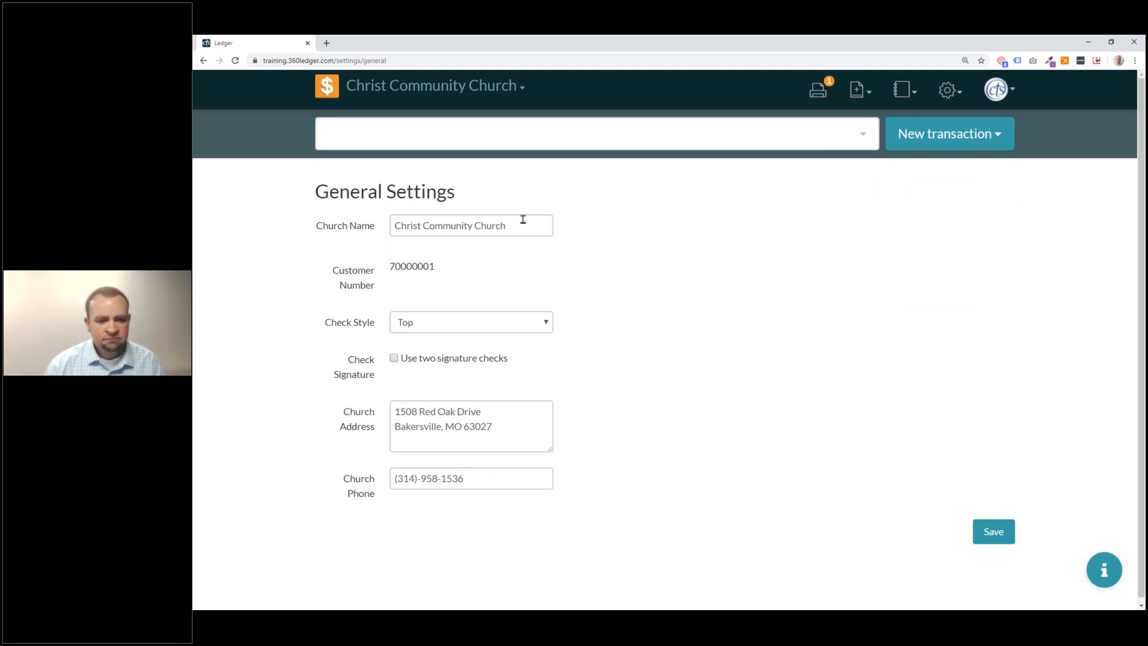
pyautogui.click(475, 335)
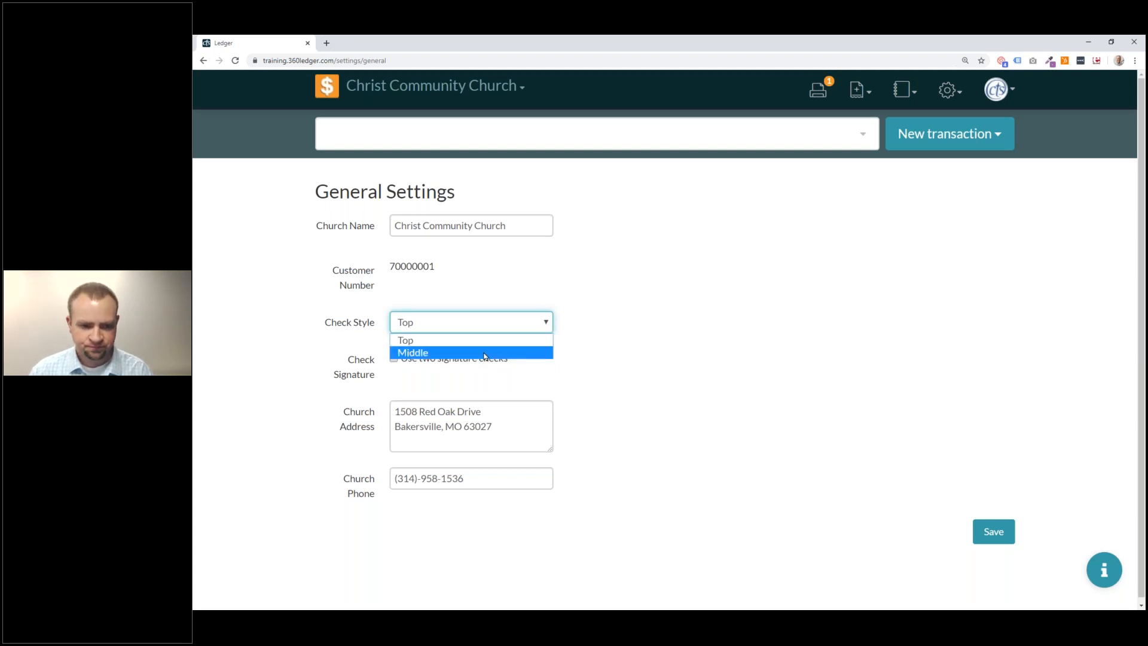
pyautogui.click(481, 352)
pyautogui.click(993, 532)
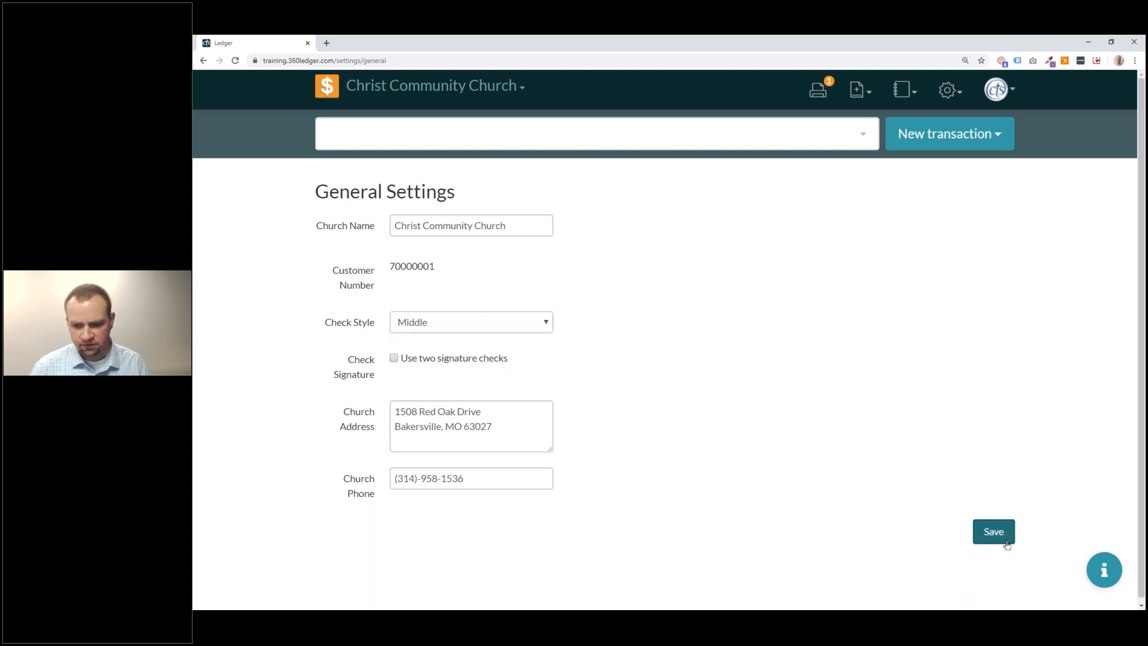
pyautogui.click(980, 89)
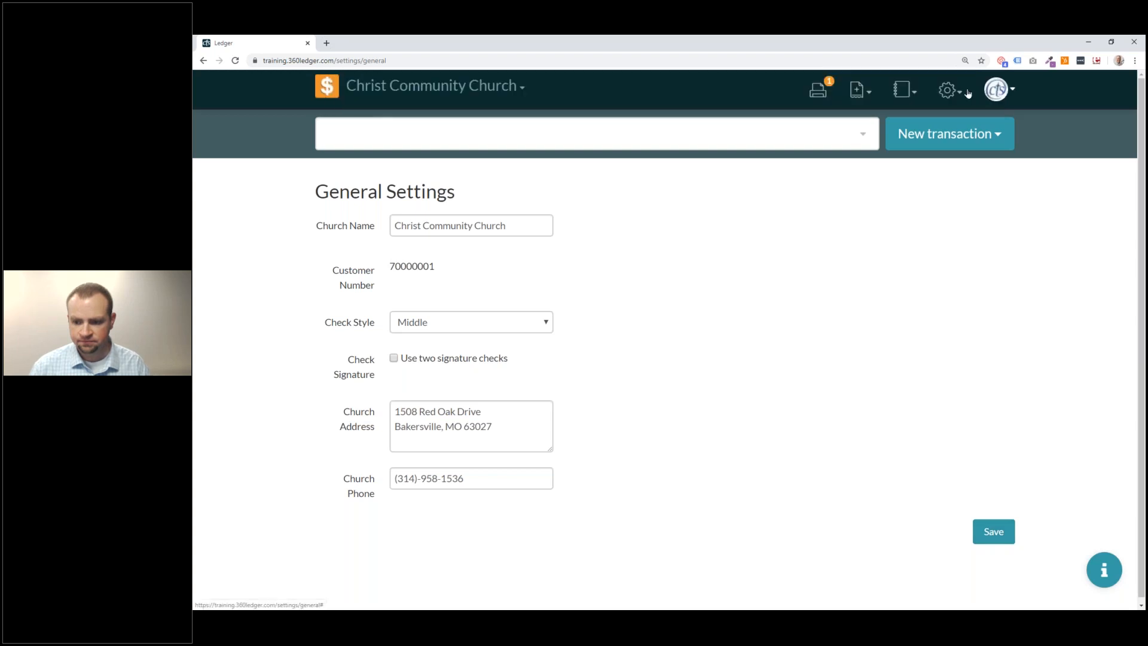
pyautogui.click(821, 90)
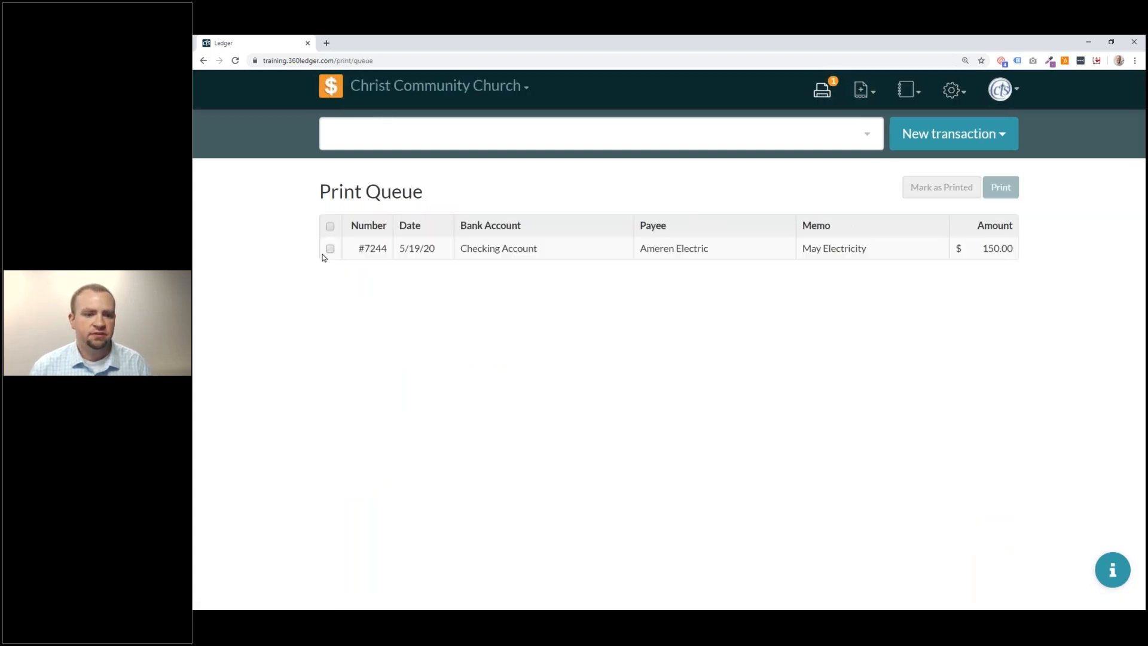
pyautogui.click(329, 249)
pyautogui.click(997, 187)
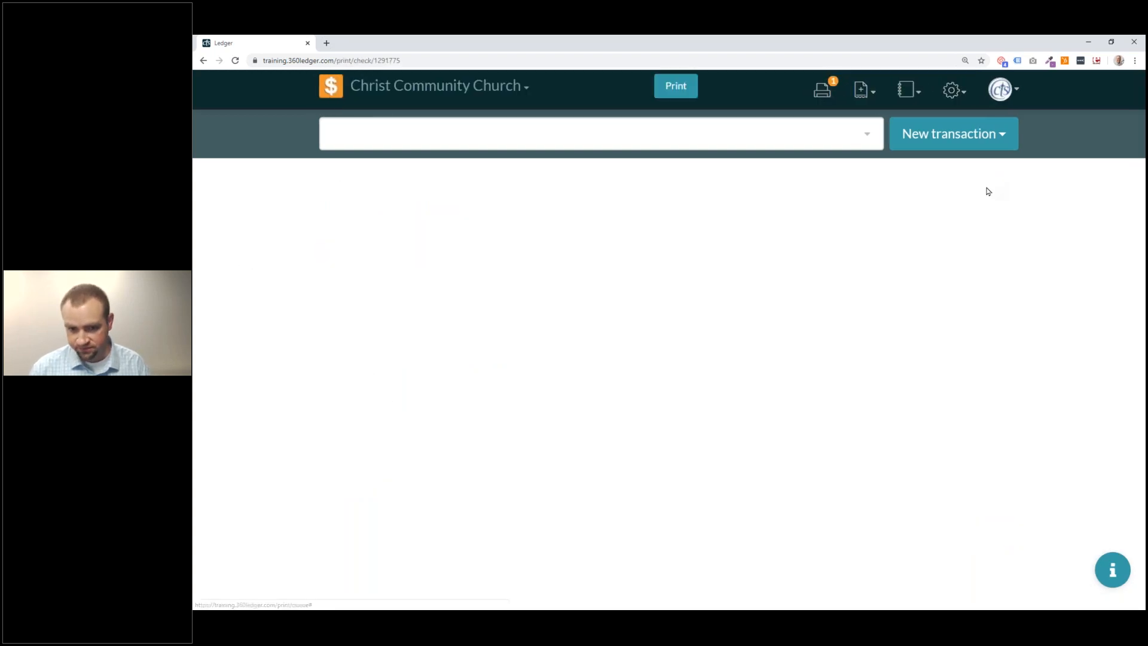
pyautogui.scroll(-3, 734, 262)
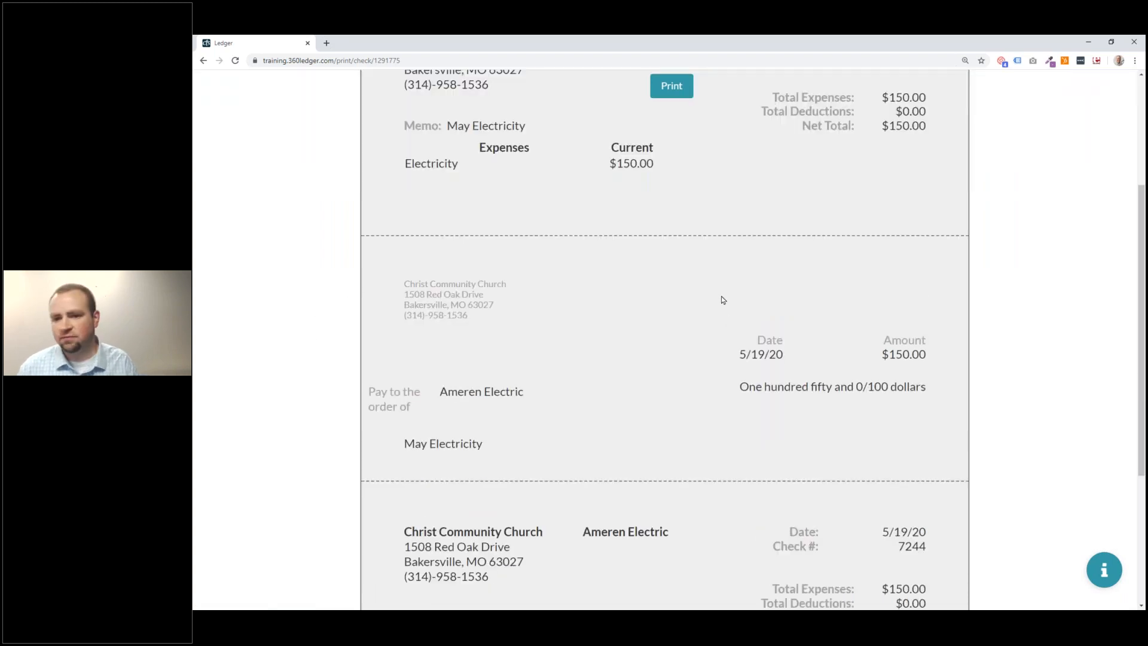
pyautogui.scroll(3, 332, 177)
pyautogui.rightClick(332, 177)
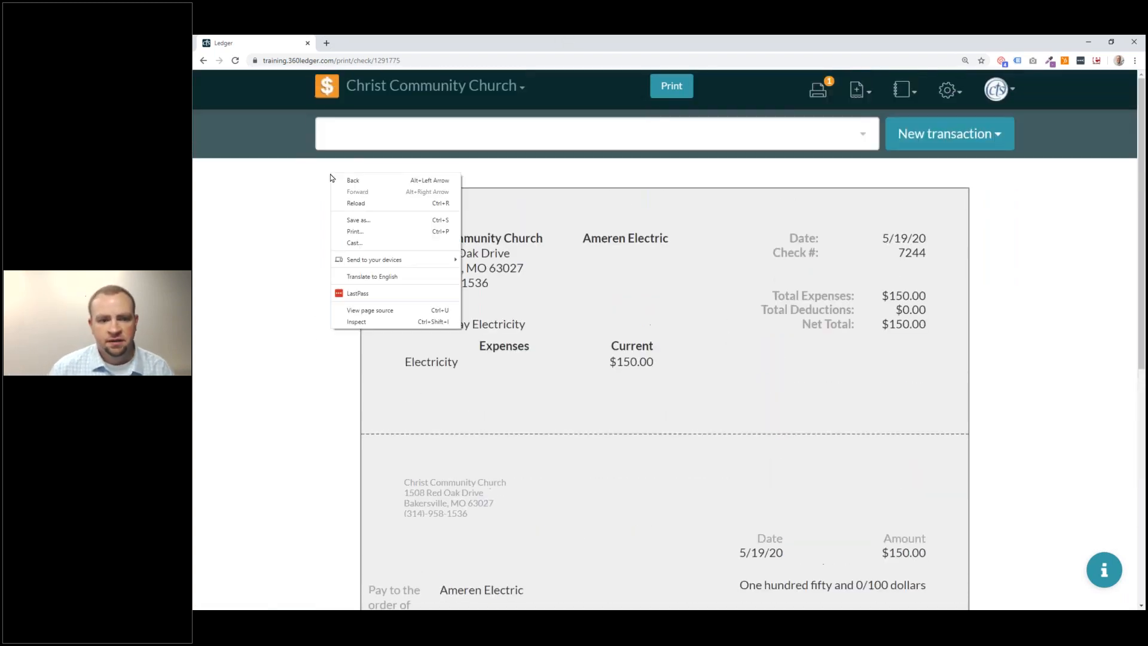
pyautogui.click(384, 182)
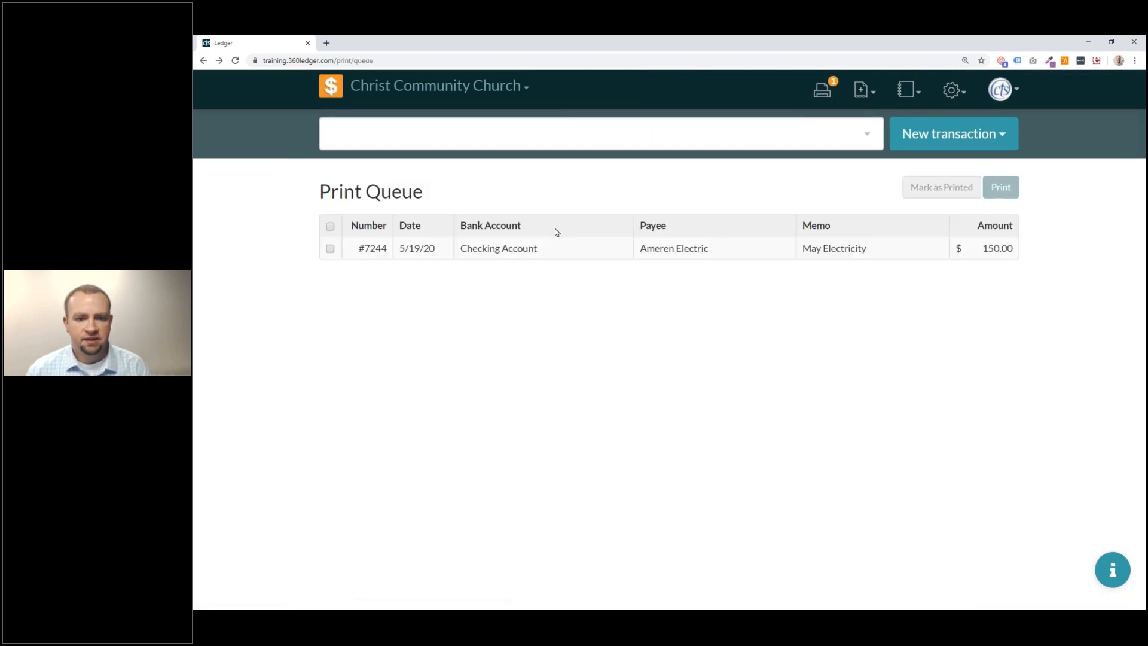
pyautogui.click(329, 248)
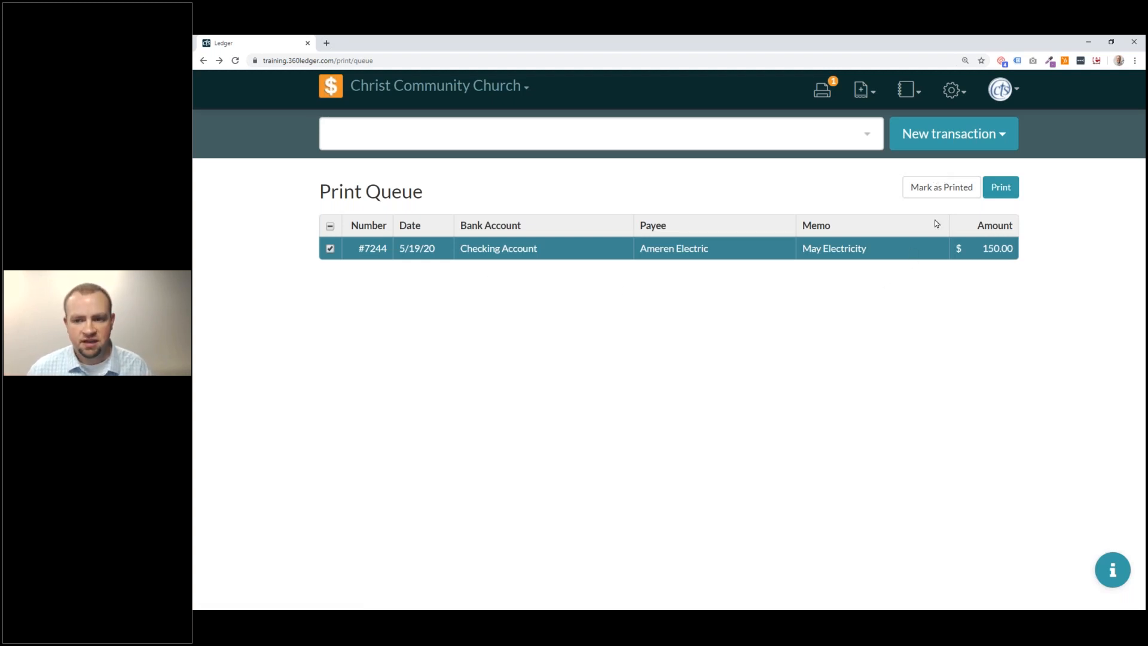
pyautogui.click(1008, 187)
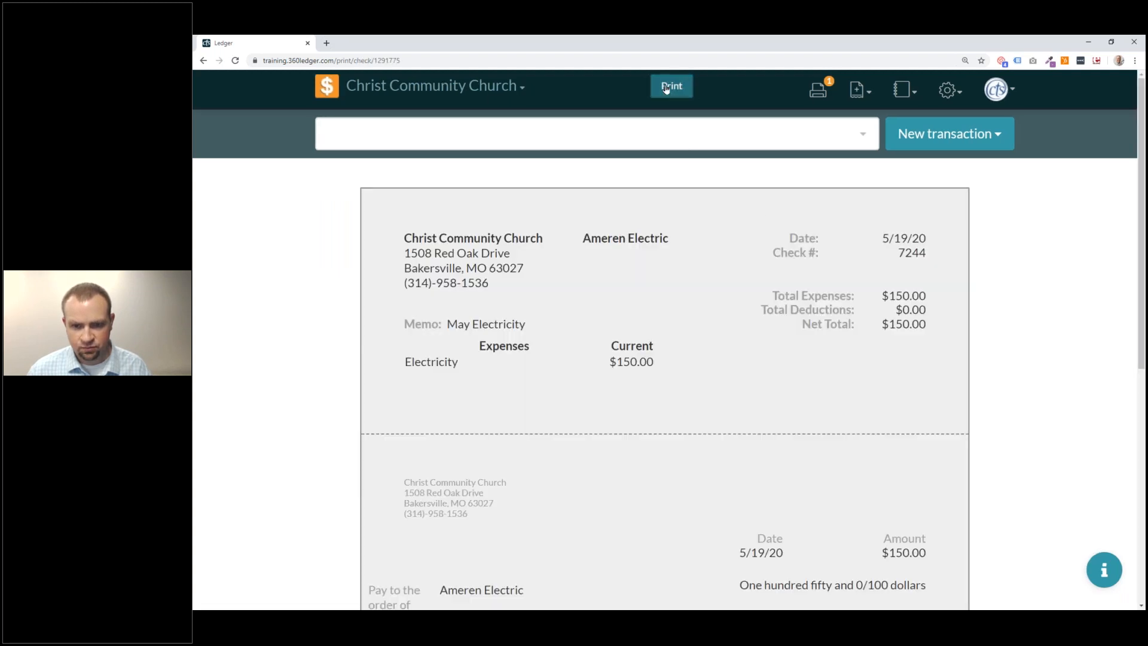
pyautogui.click(665, 89)
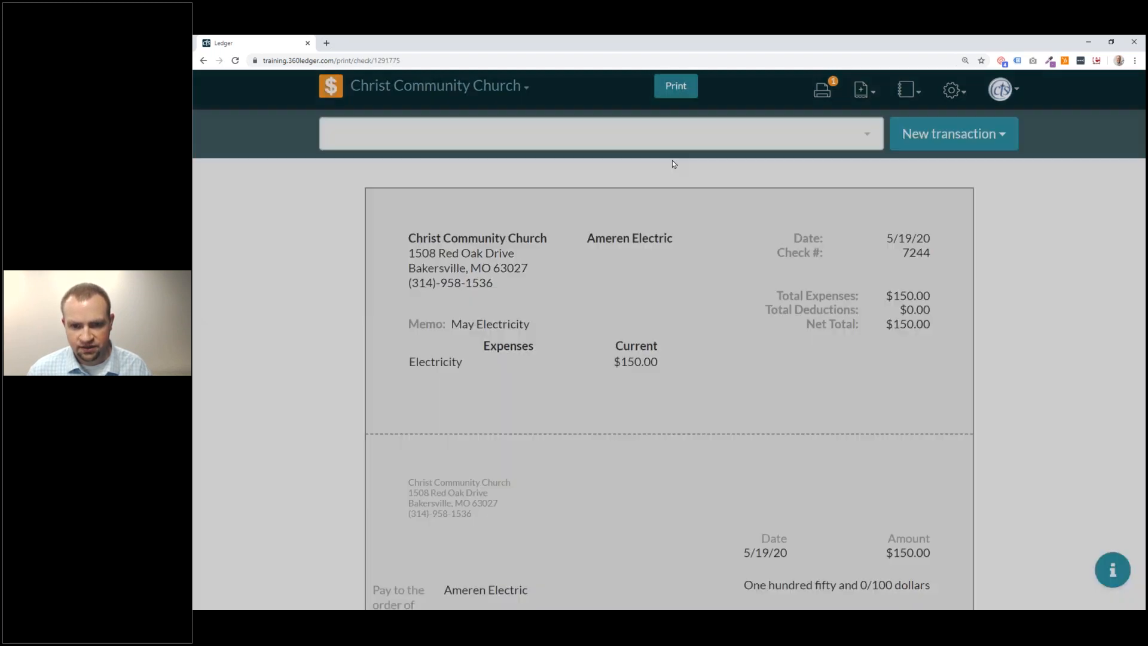
pyautogui.moveTo(549, 217); pyautogui.dragTo(505, 221)
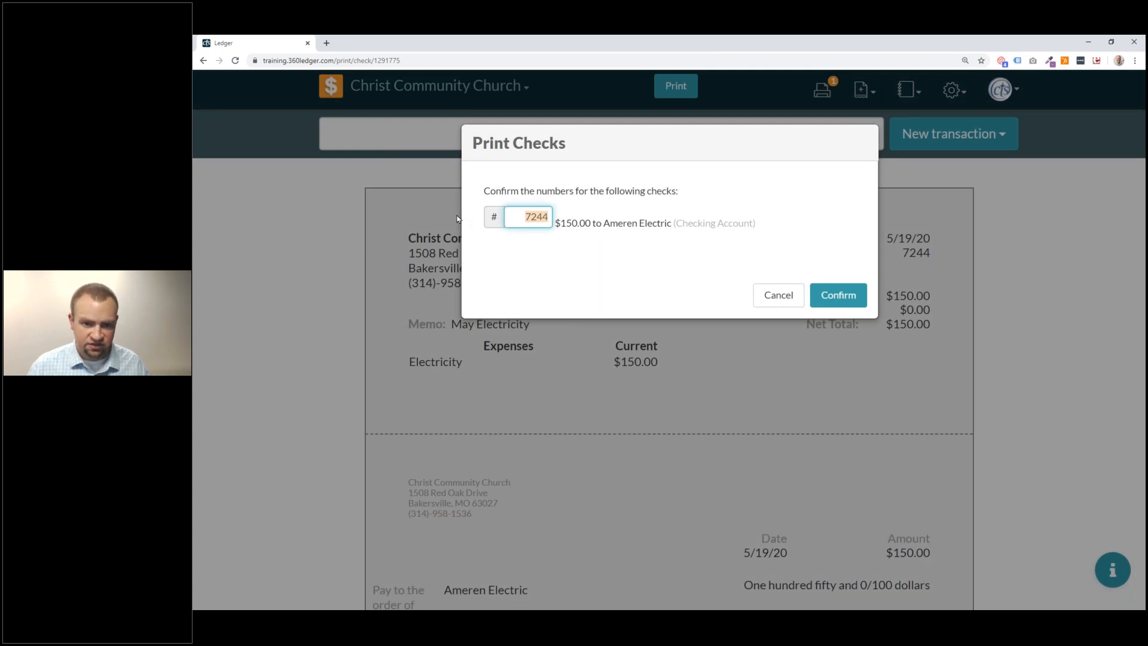
pyautogui.click(768, 295)
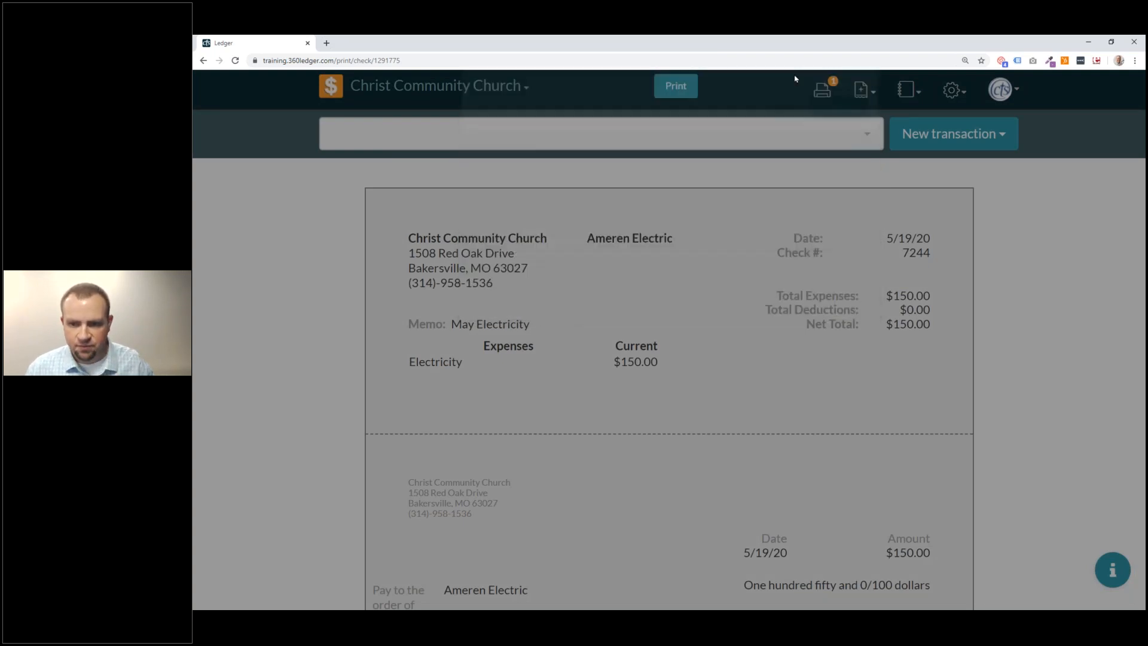
# Mark check #7244 to Ameren Electric as printed, leaving the Print Queue empty.
pyautogui.click(329, 248)
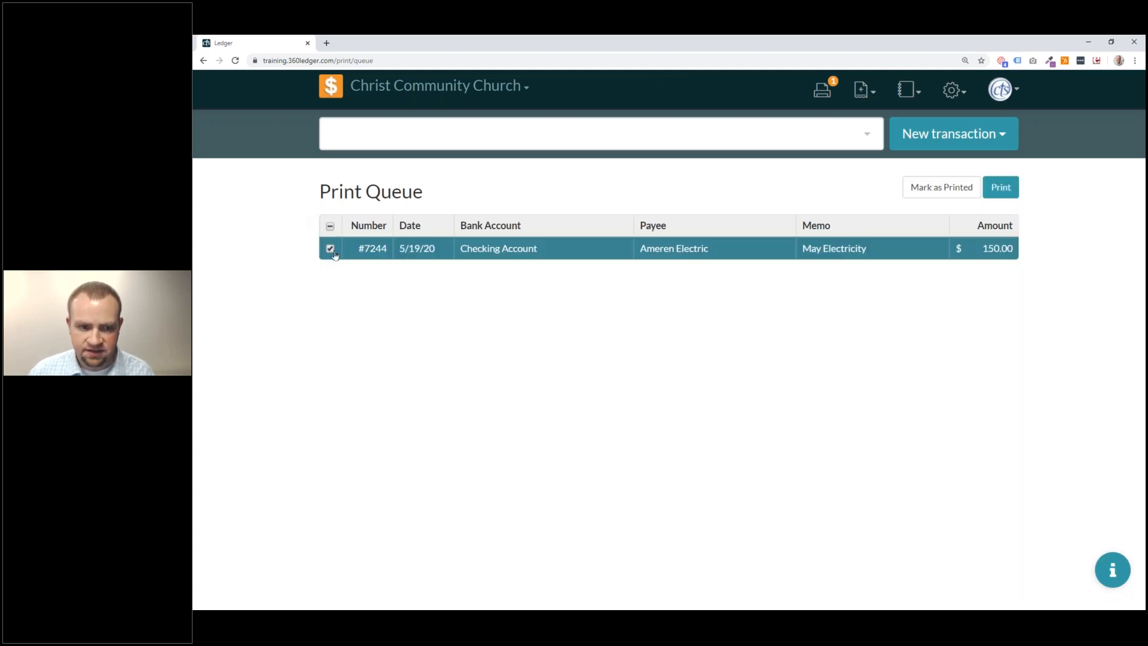
pyautogui.click(942, 187)
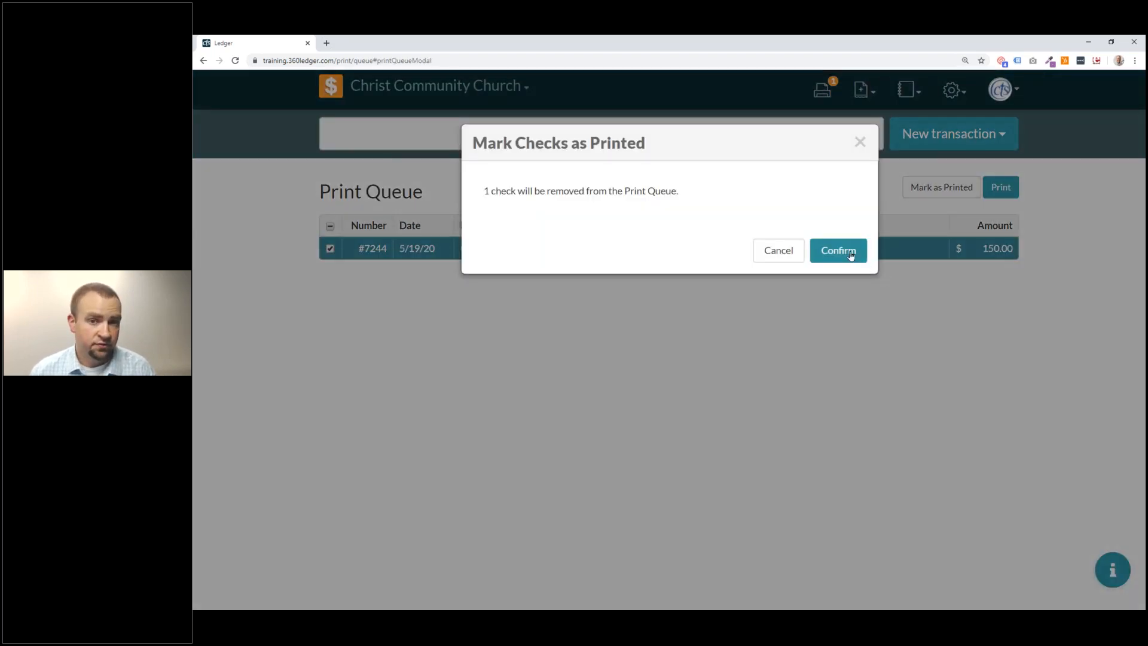
pyautogui.click(838, 251)
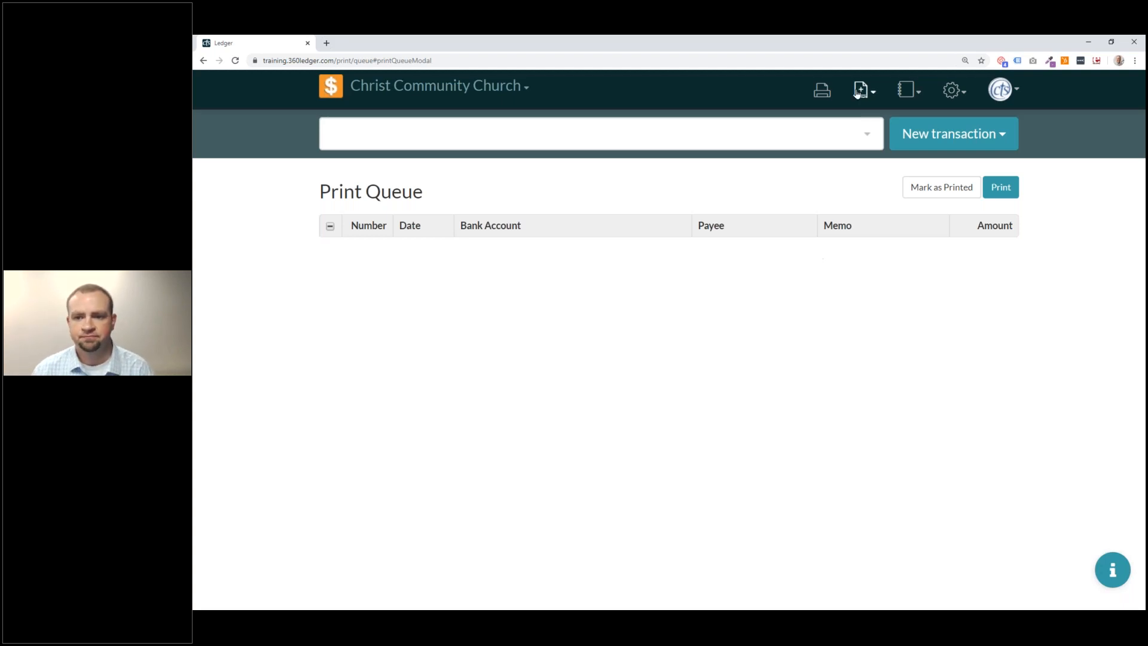
pyautogui.click(930, 127)
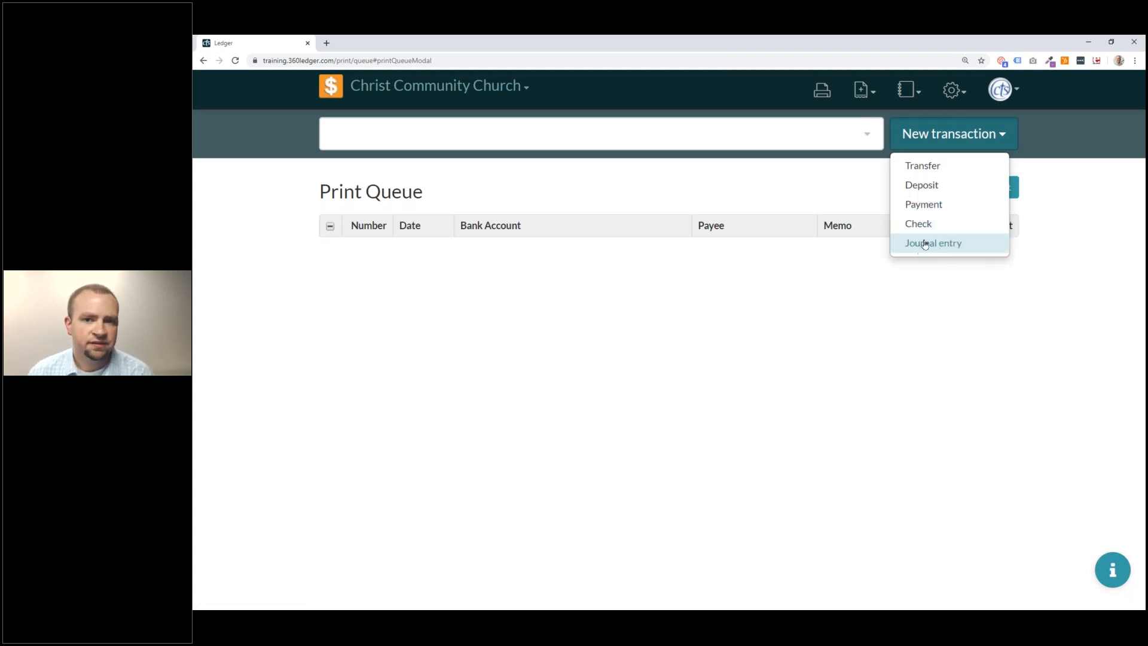
# Go to the Chart of Accounts and expand the Expenses section.
pyautogui.click(795, 187)
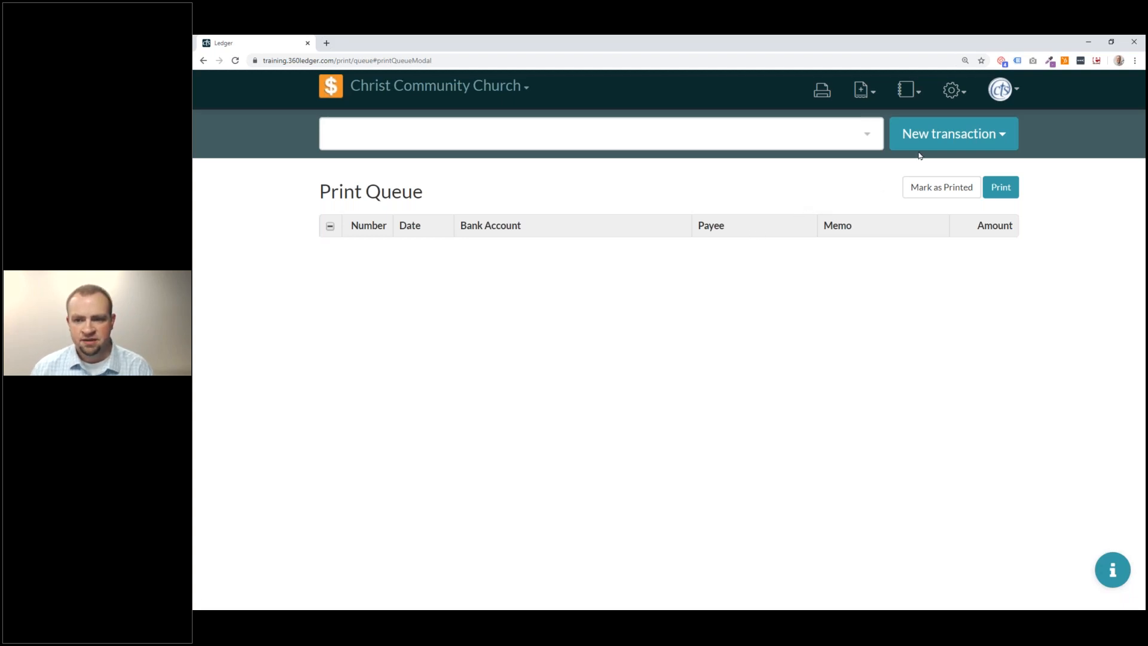
pyautogui.click(951, 90)
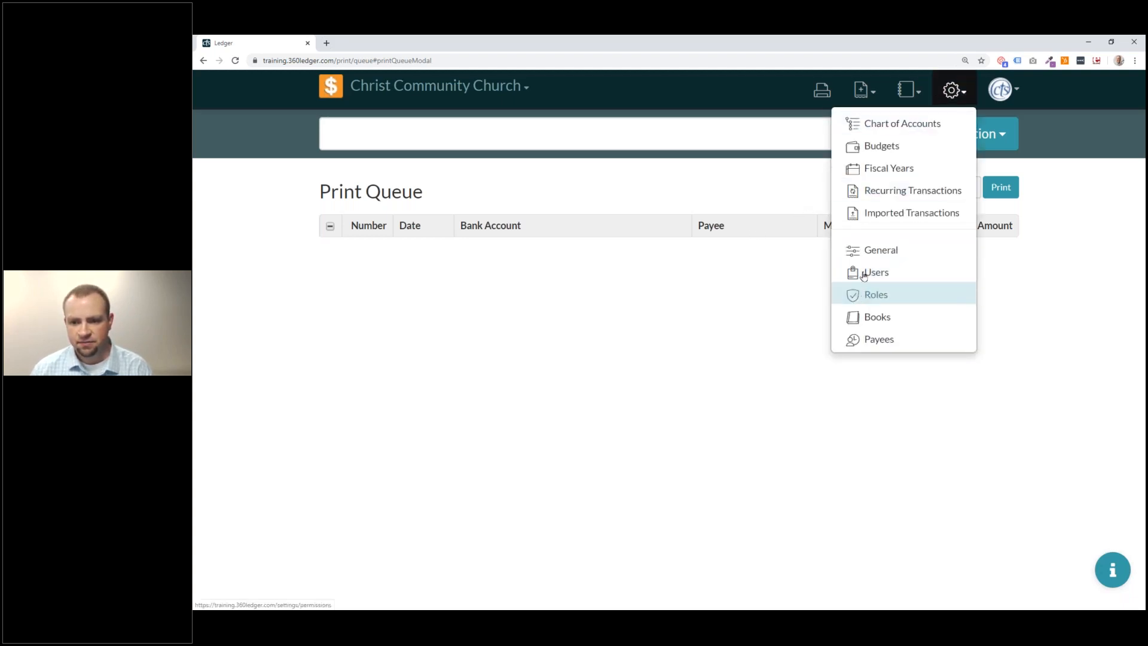
pyautogui.click(915, 122)
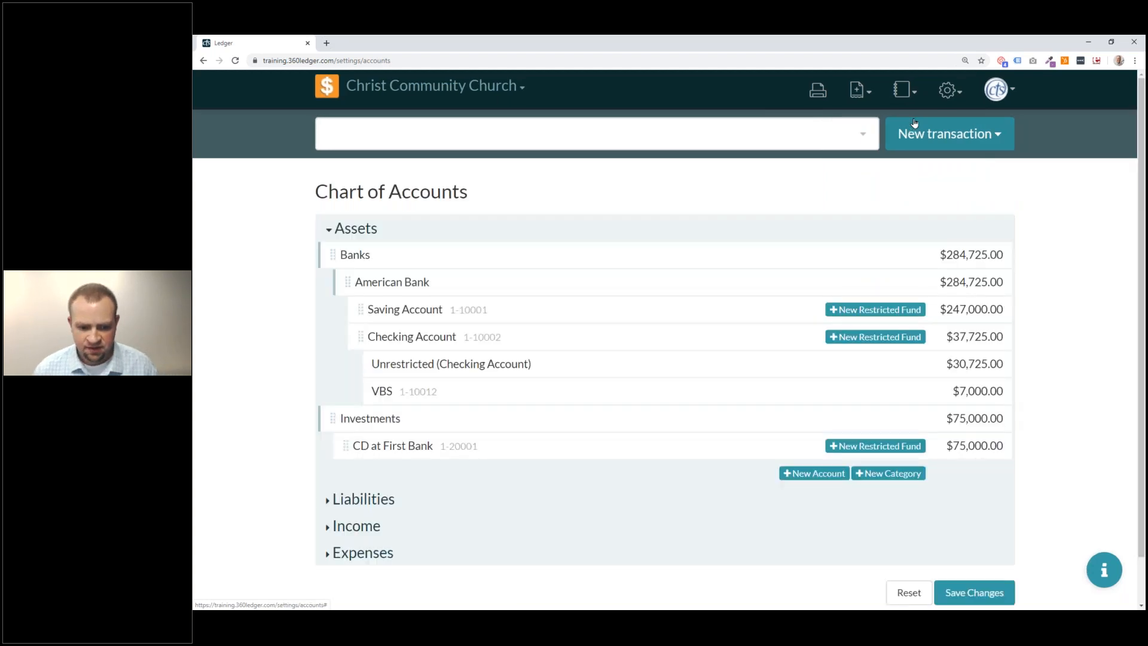
pyautogui.scroll(-1, 383, 496)
pyautogui.click(383, 502)
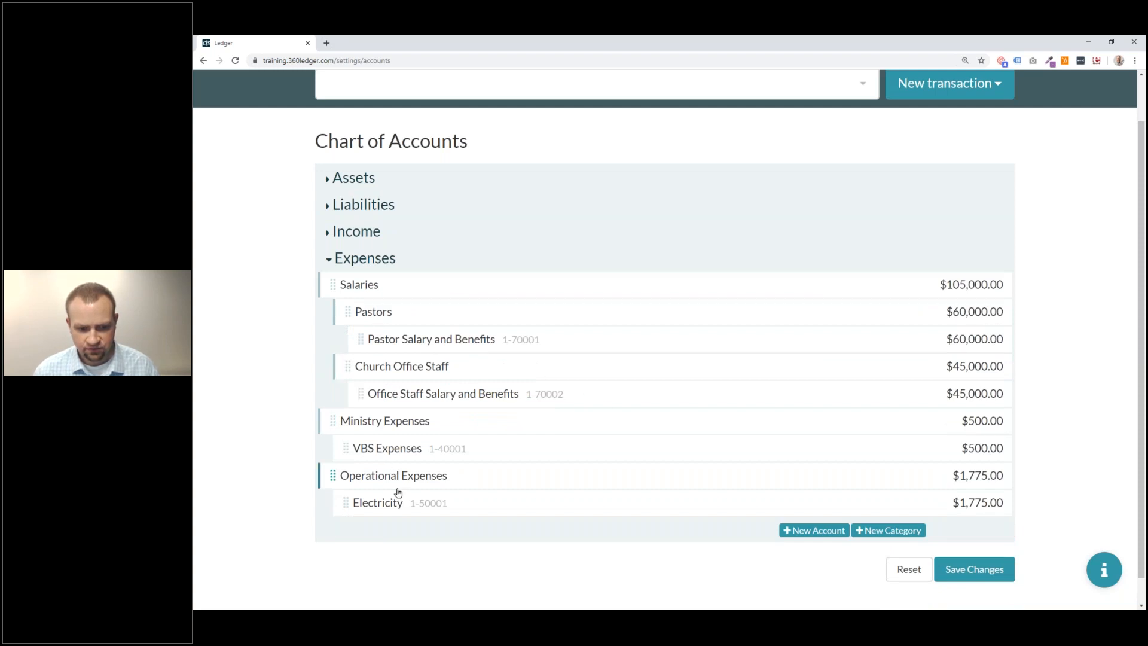
# Add an expense account named Internet, number 1-50002, with a 0 initial balance.
pyautogui.click(812, 532)
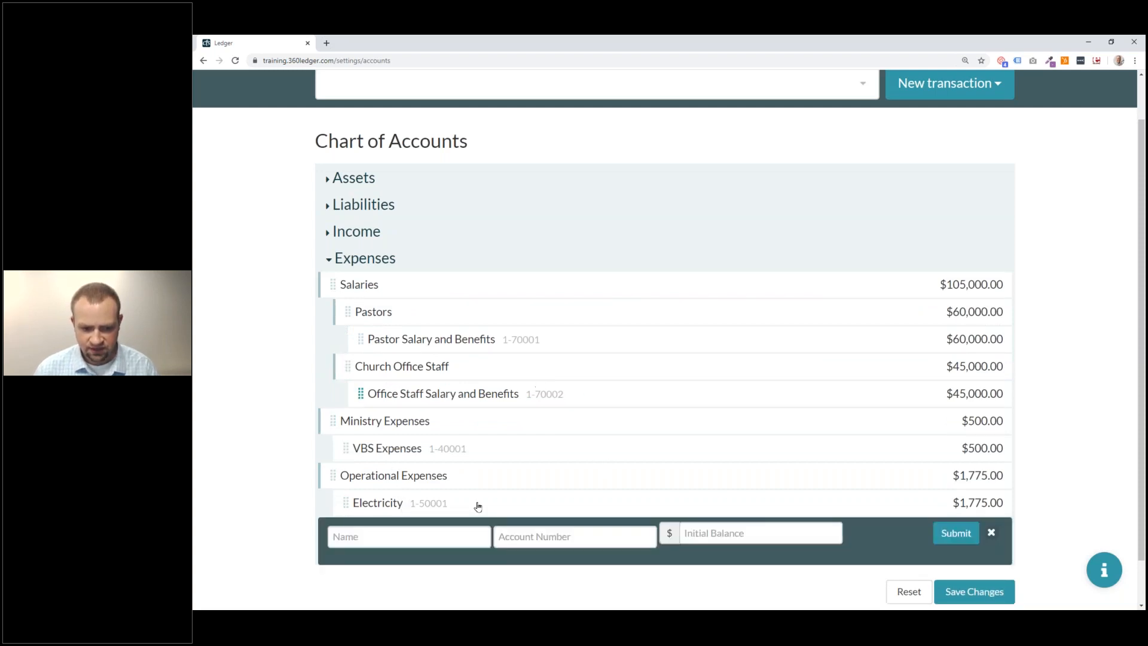
pyautogui.click(445, 534)
pyautogui.write('Inte')
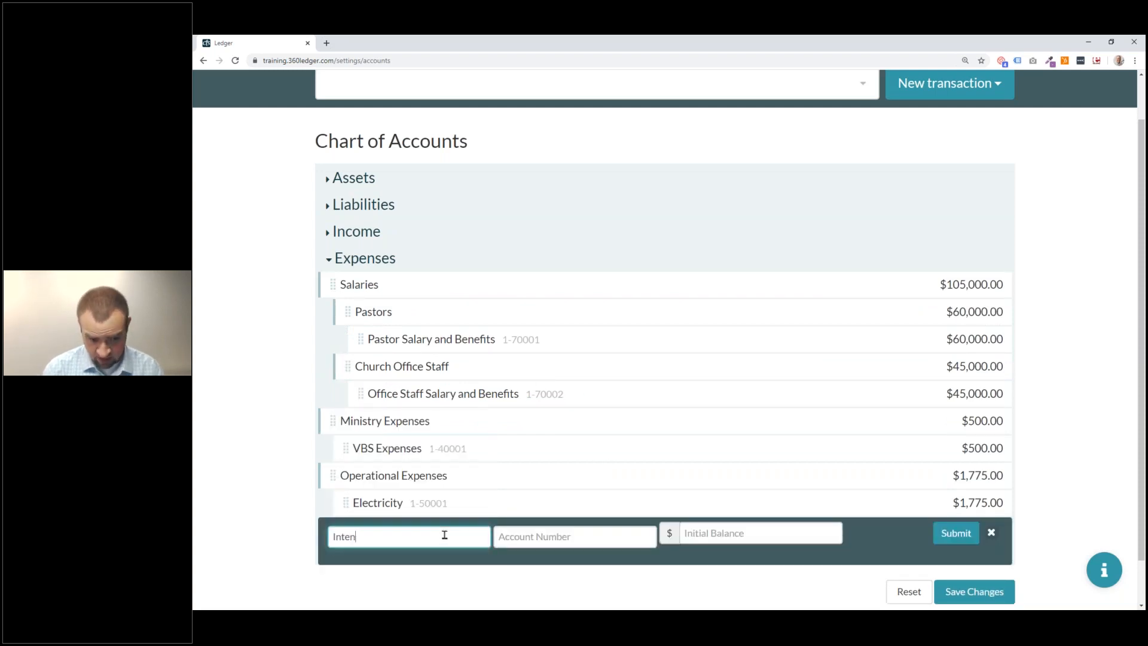
pyautogui.write('rnet')
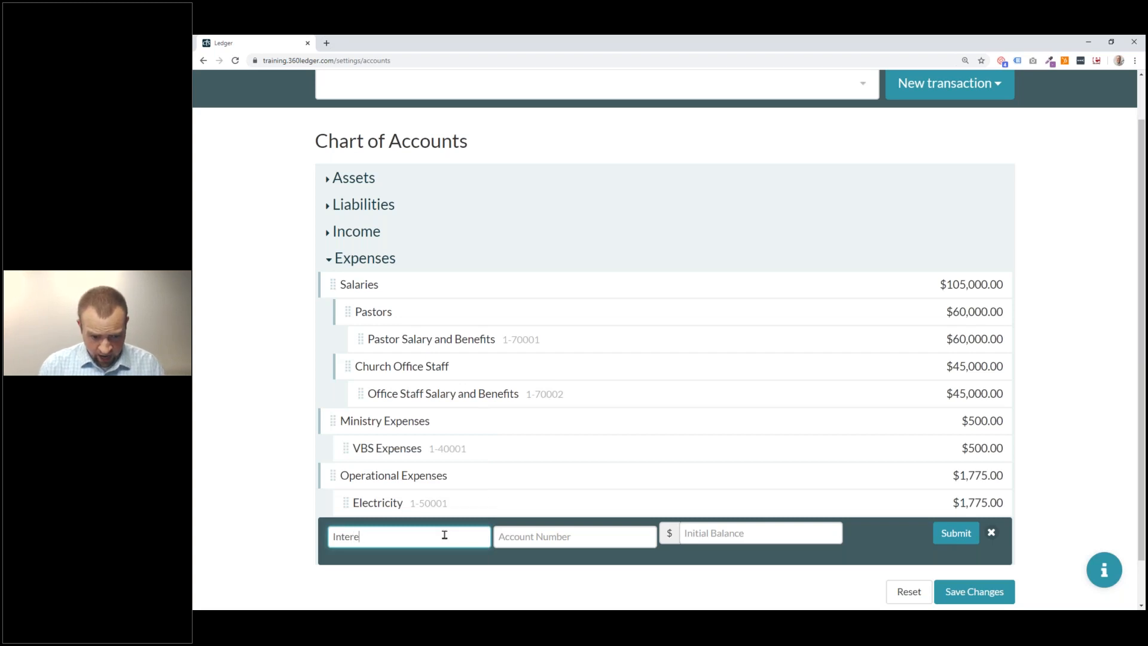
pyautogui.press('Tab')
pyautogui.write('1-')
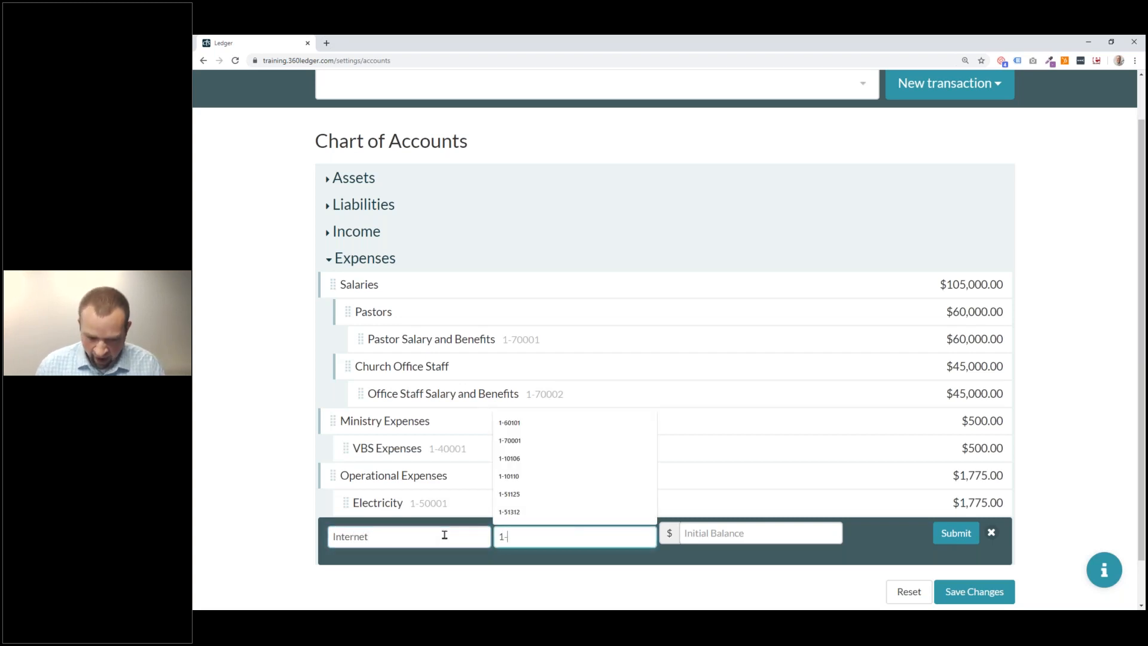
pyautogui.write('5-')
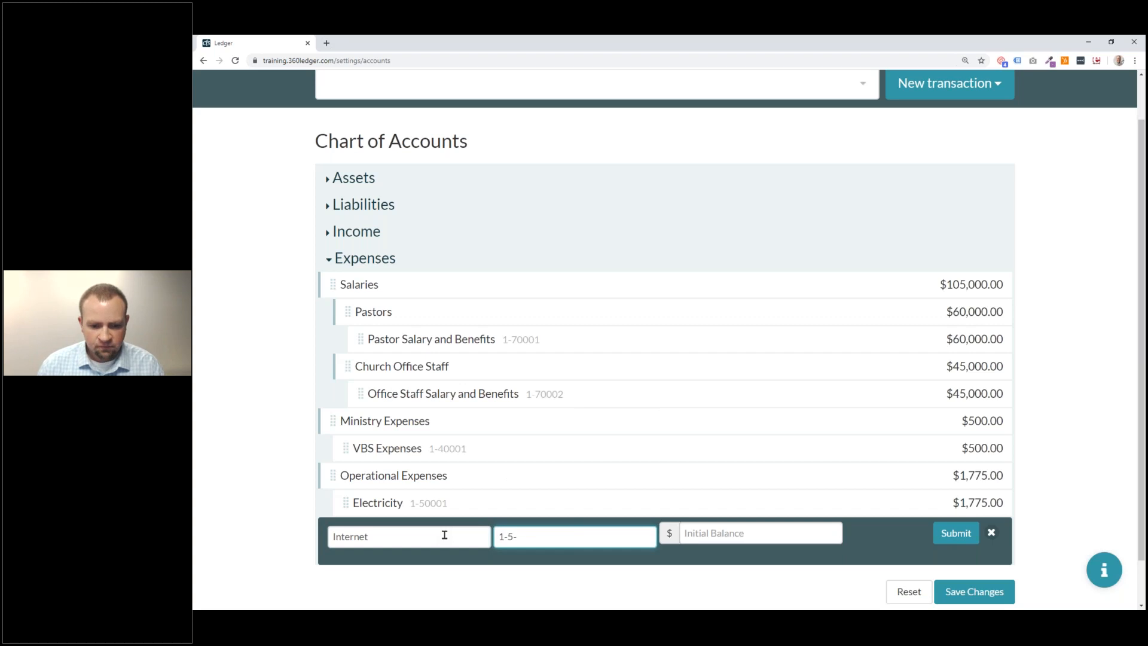
pyautogui.write('0')
pyautogui.press('BackSpace')
pyautogui.press('BackSpace')
pyautogui.write('0002')
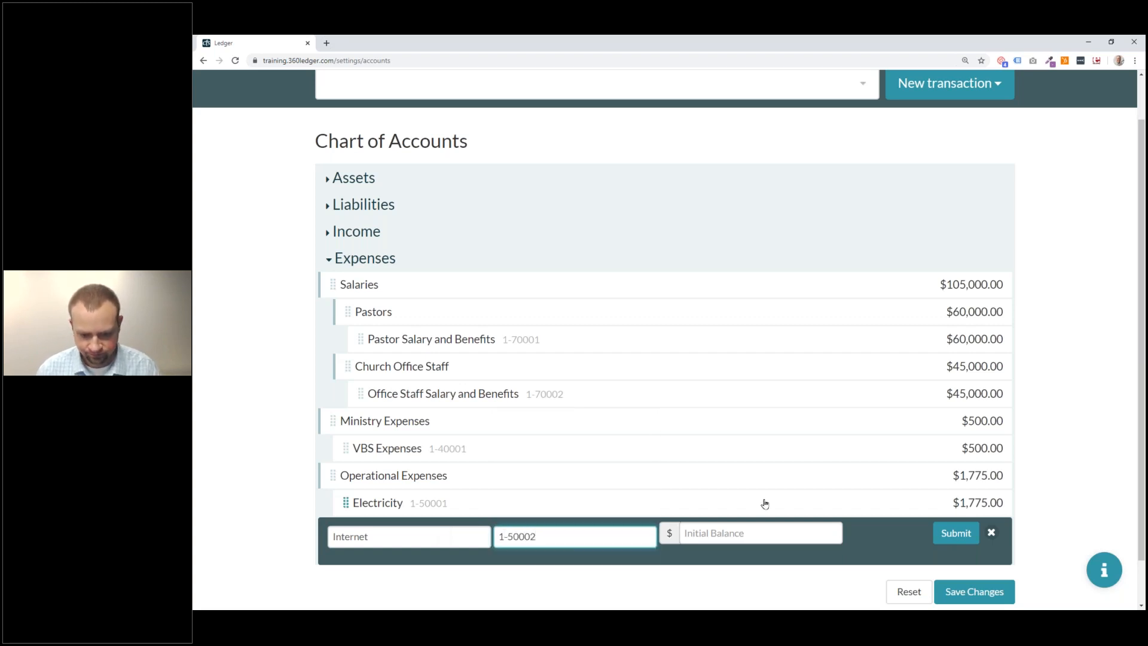
pyautogui.click(762, 533)
pyautogui.write('0')
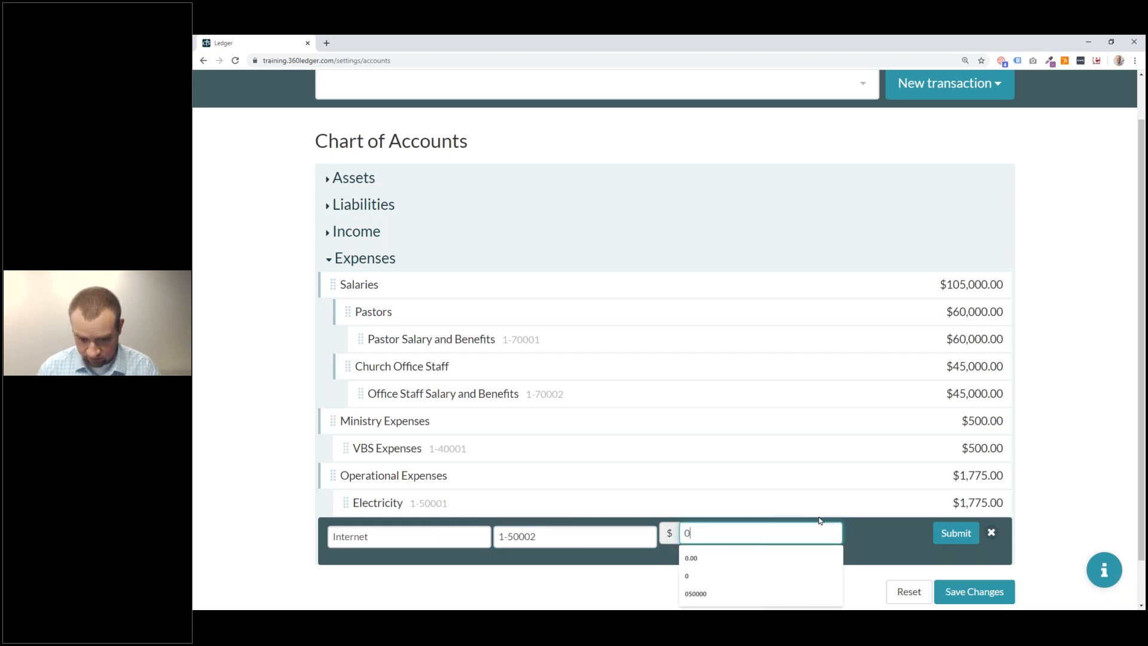
pyautogui.click(958, 535)
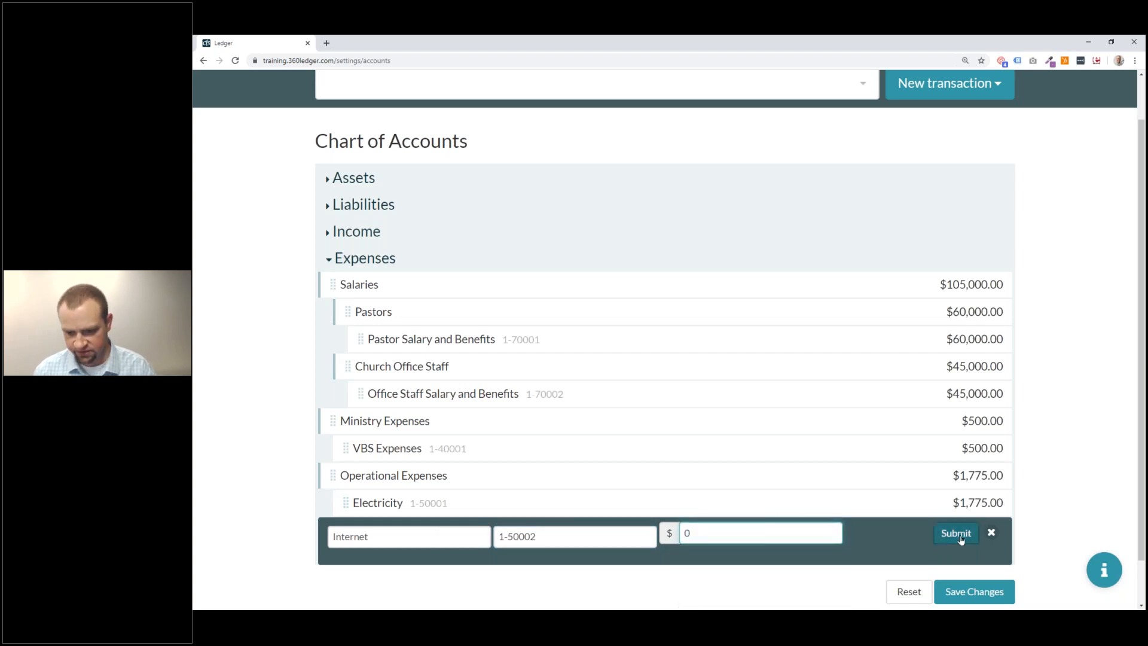
# Nest Internet under Operational Expenses and save the chart of accounts.
pyautogui.click(1001, 596)
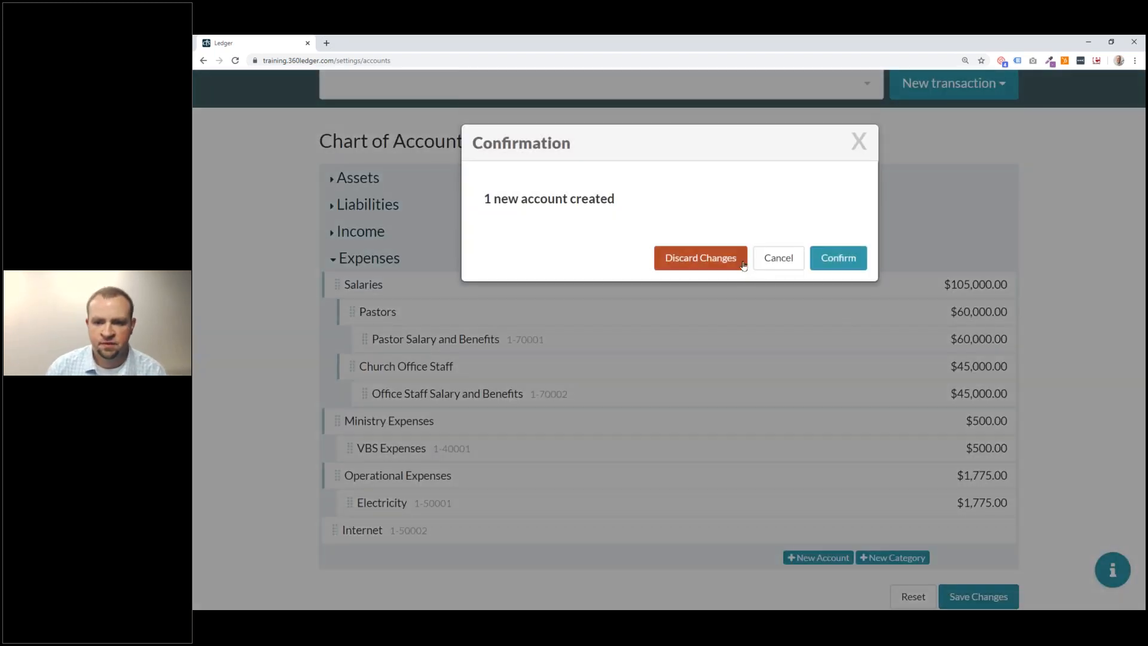
pyautogui.click(779, 258)
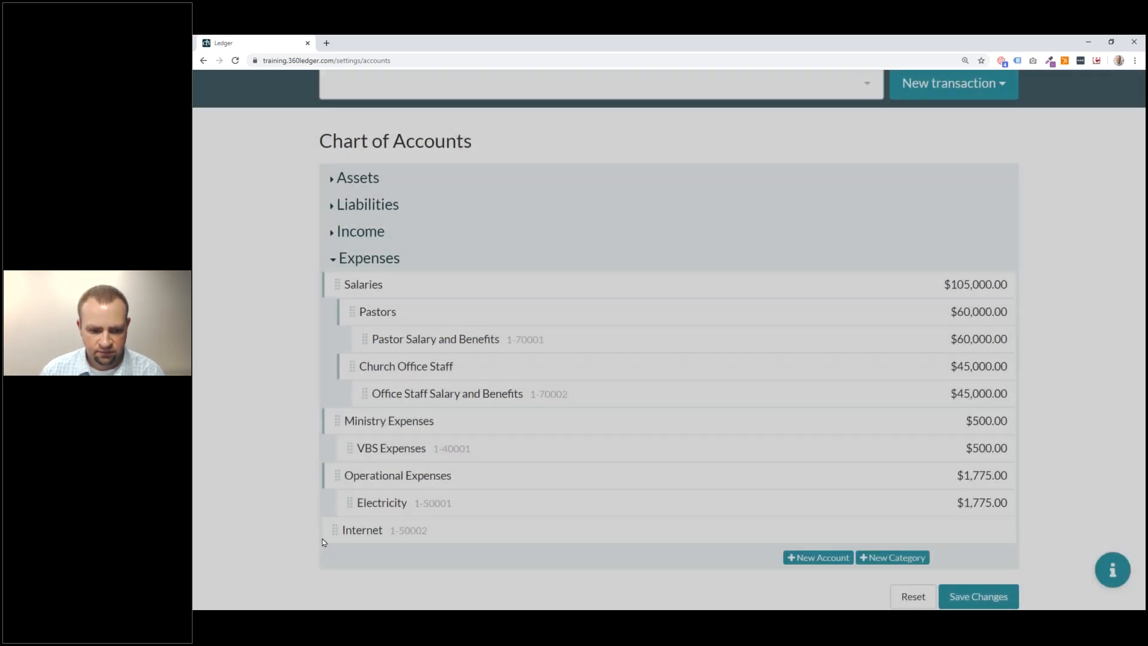
pyautogui.moveTo(367, 531); pyautogui.dragTo(439, 527)
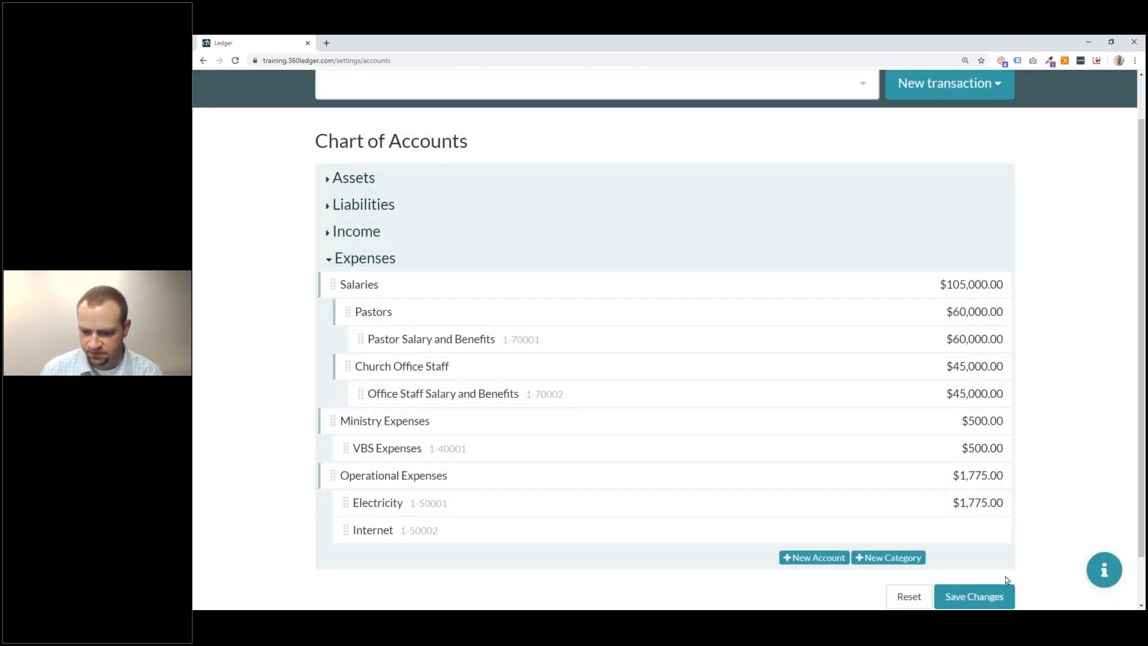
pyautogui.click(986, 602)
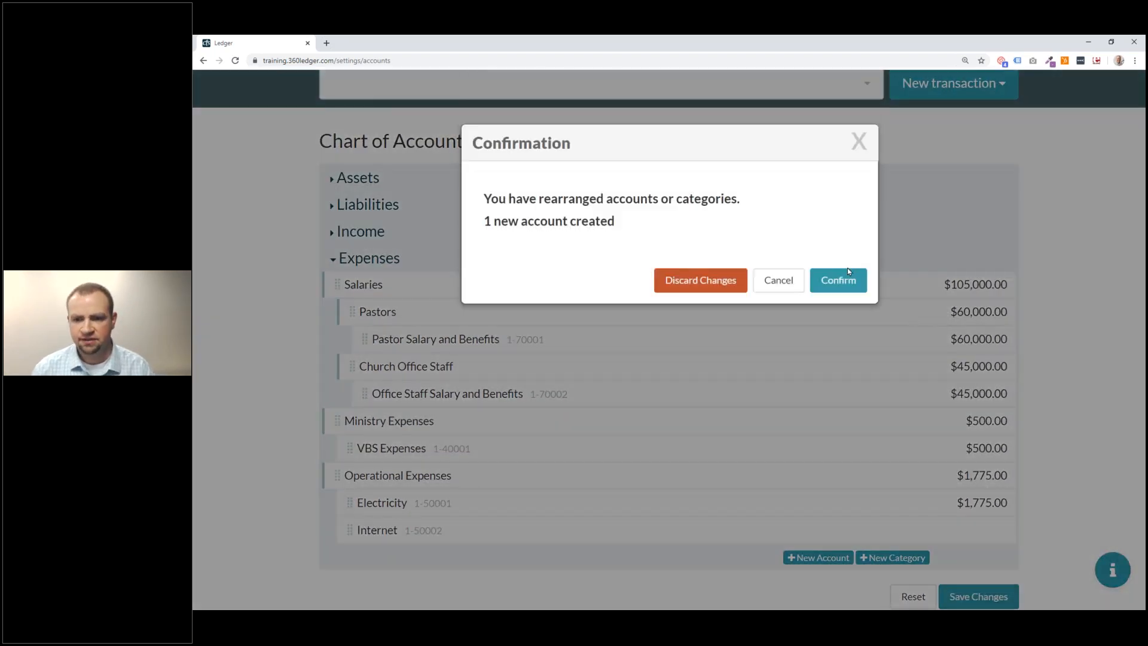
pyautogui.click(843, 276)
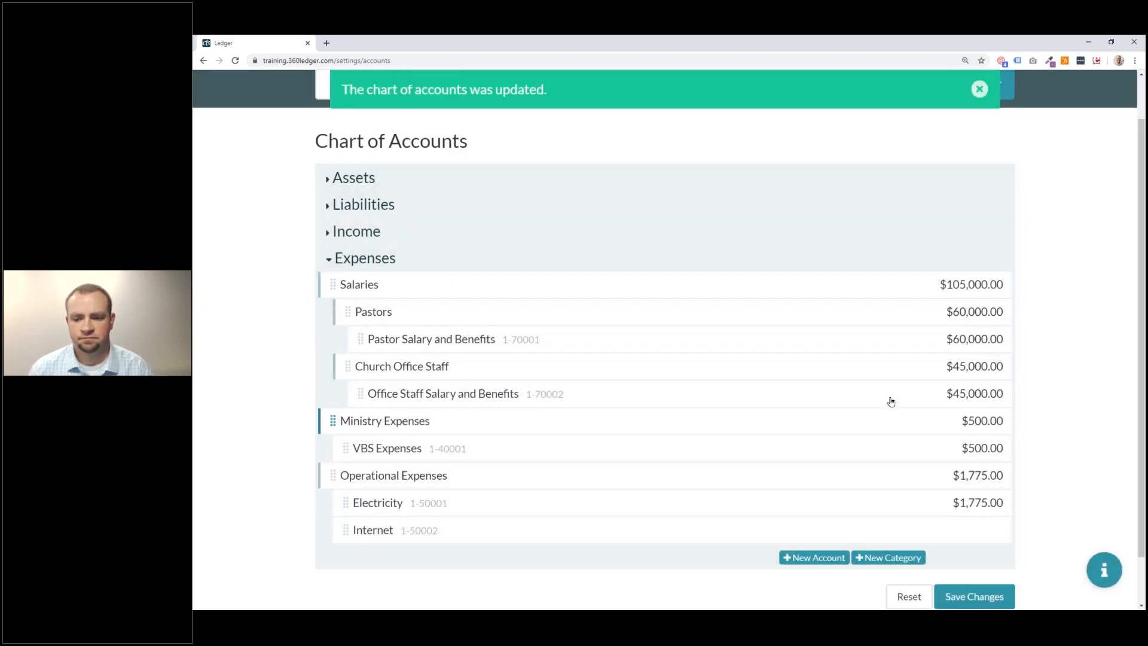
# Start a new Payment with memo 'Internet payment for April service' to payee AT&T.
pyautogui.click(980, 89)
pyautogui.click(953, 135)
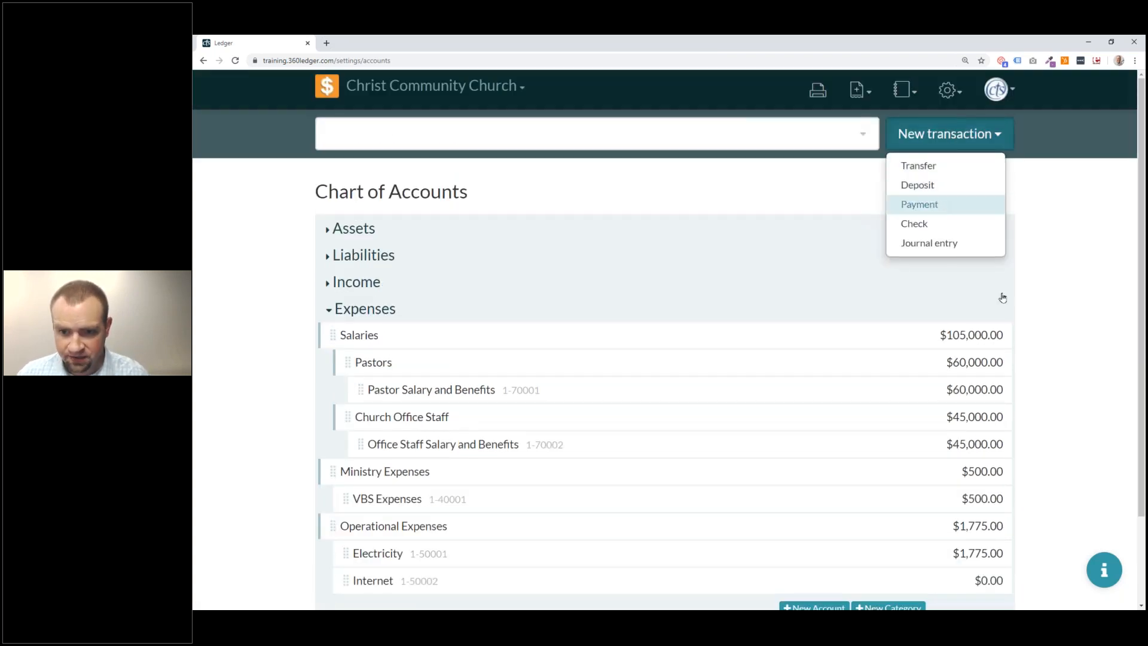
pyautogui.click(920, 204)
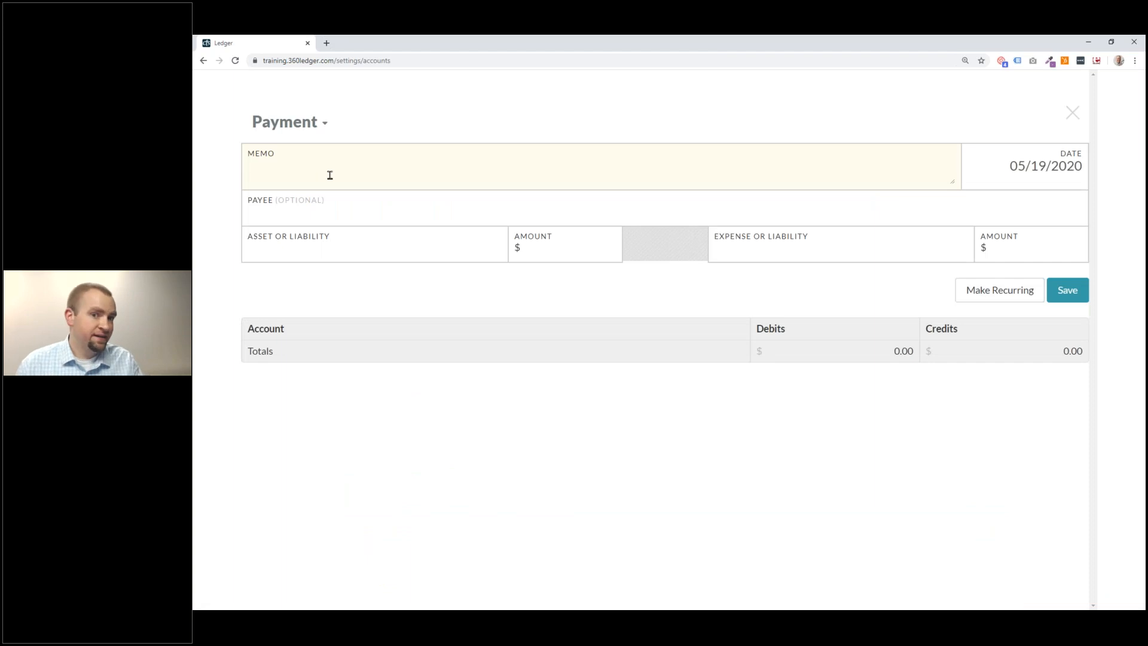
pyautogui.write('Internet payment for April service')
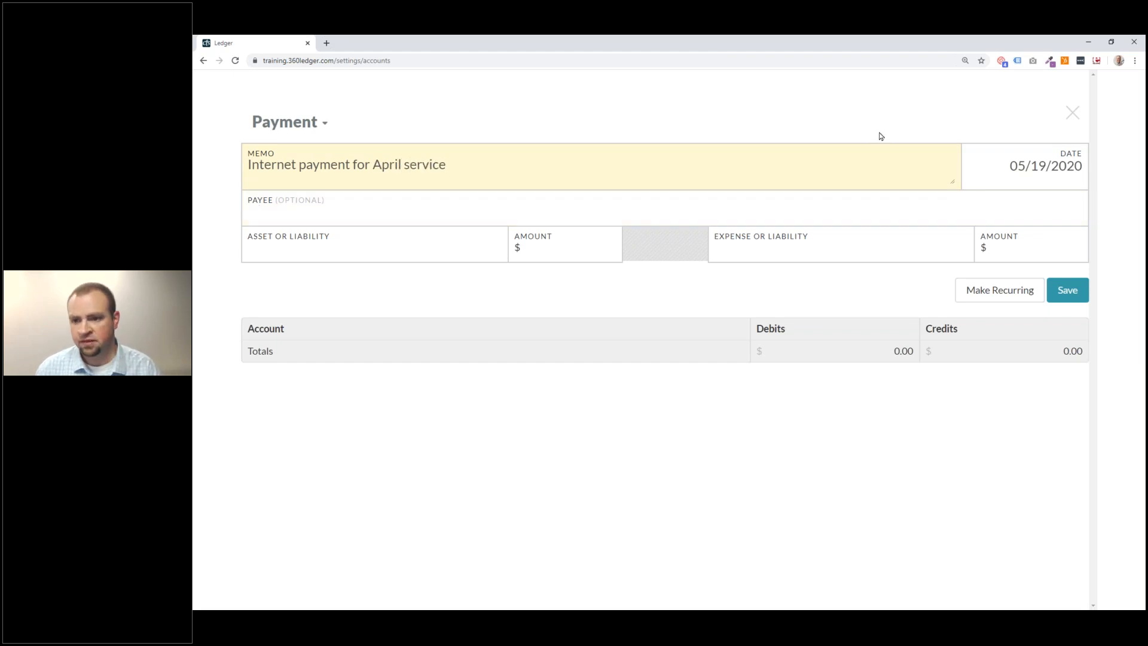
pyautogui.click(361, 208)
pyautogui.write('AT&T')
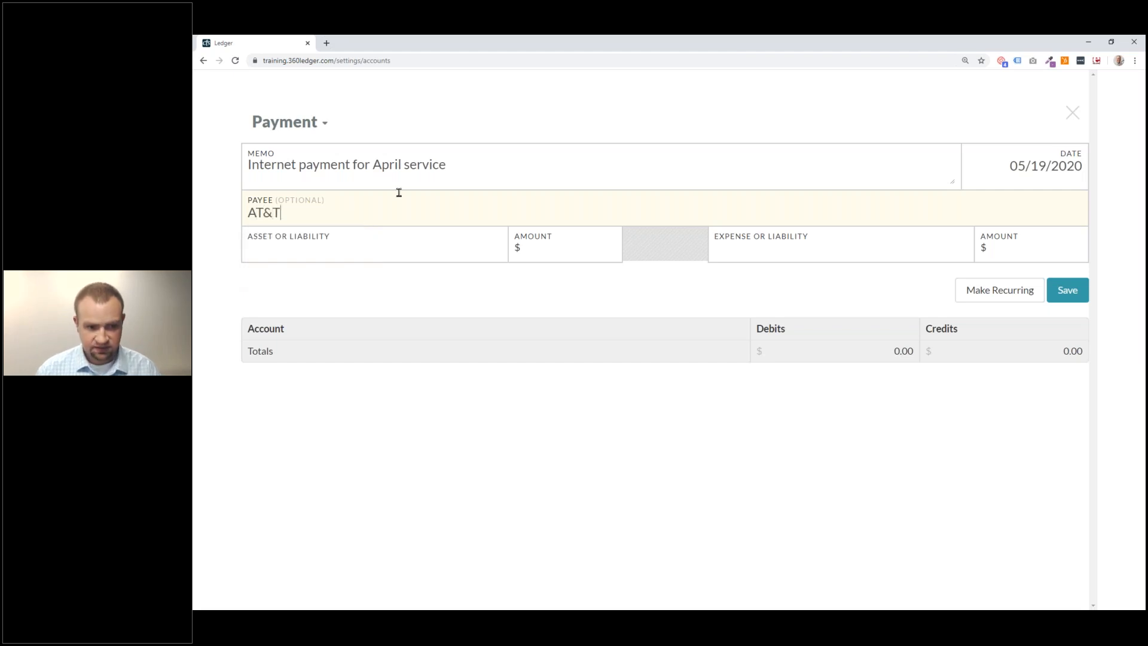
# Pay $75 from Unrestricted (Checking Account), charged to the Internet expense account.
pyautogui.press('Tab')
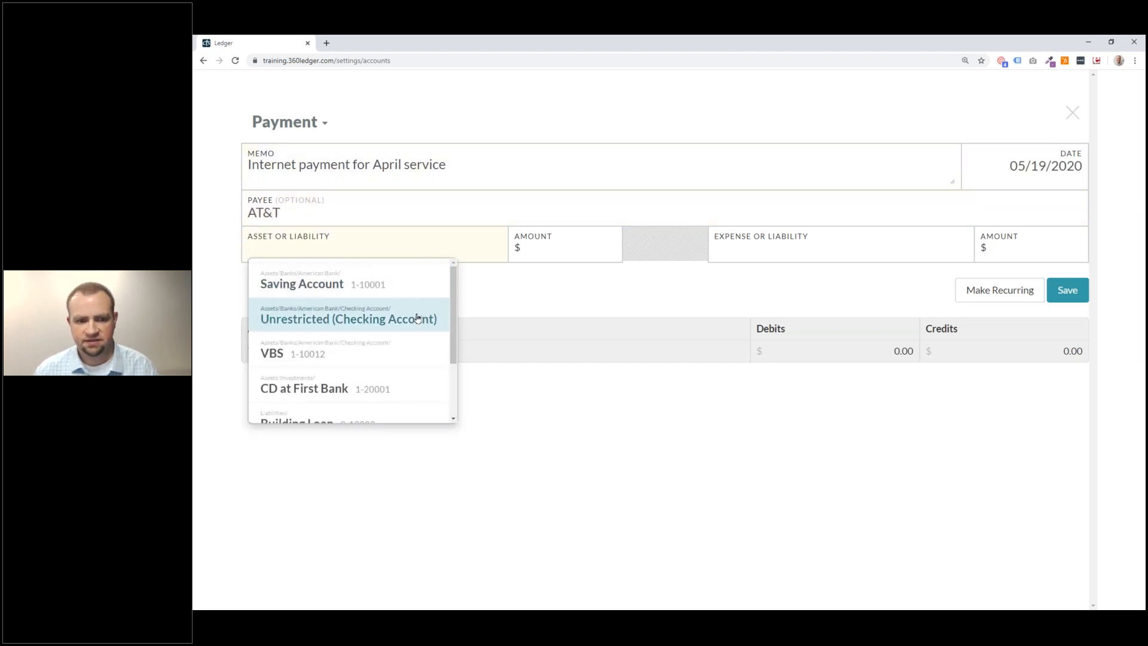
pyautogui.click(387, 317)
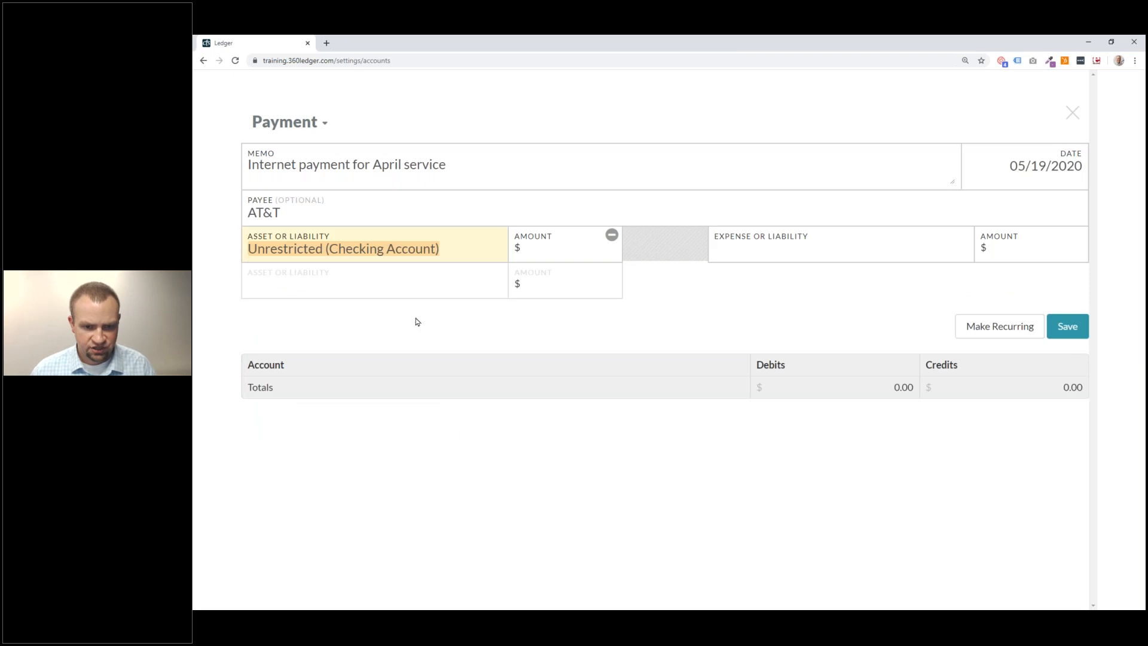
pyautogui.click(544, 258)
pyautogui.write('75')
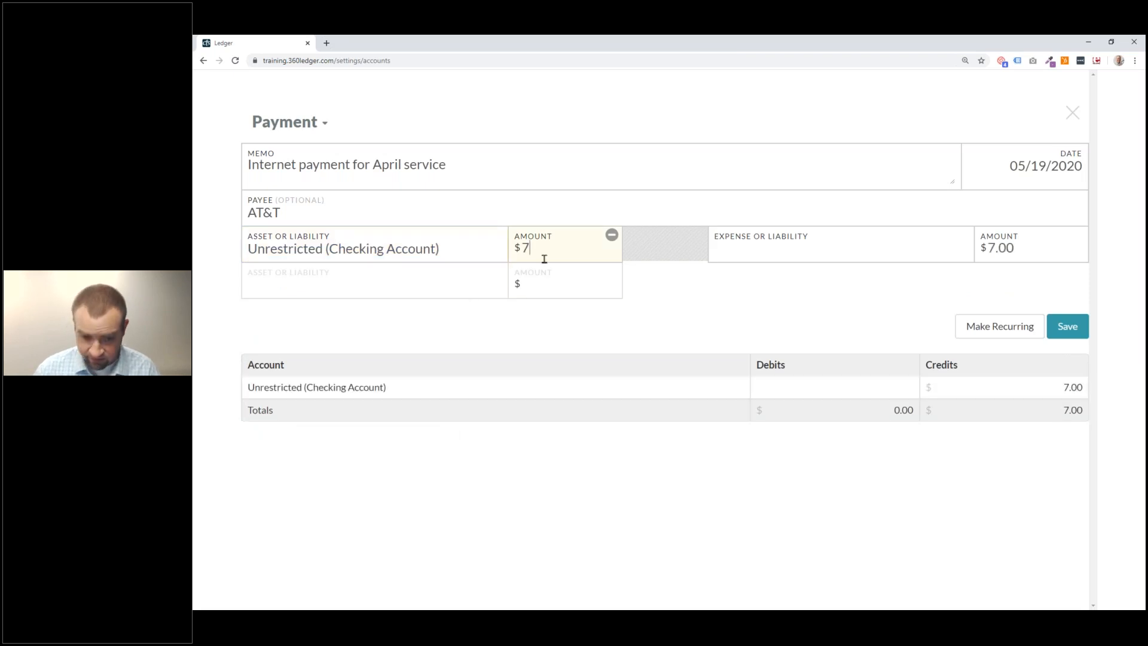
pyautogui.click(859, 242)
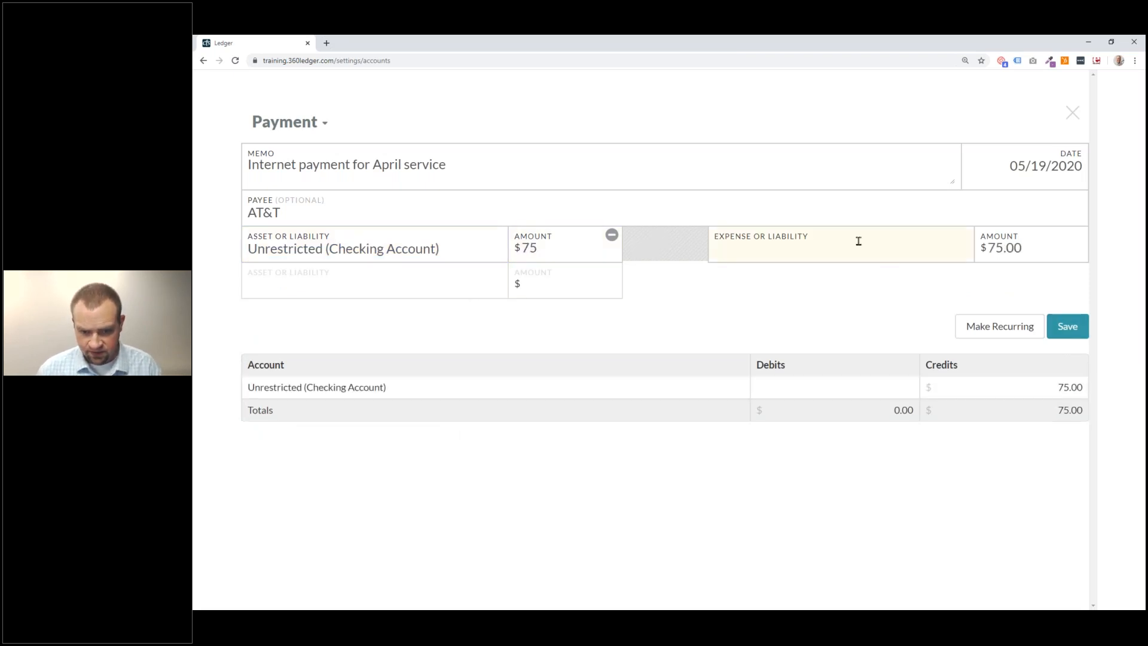
pyautogui.write('Asse')
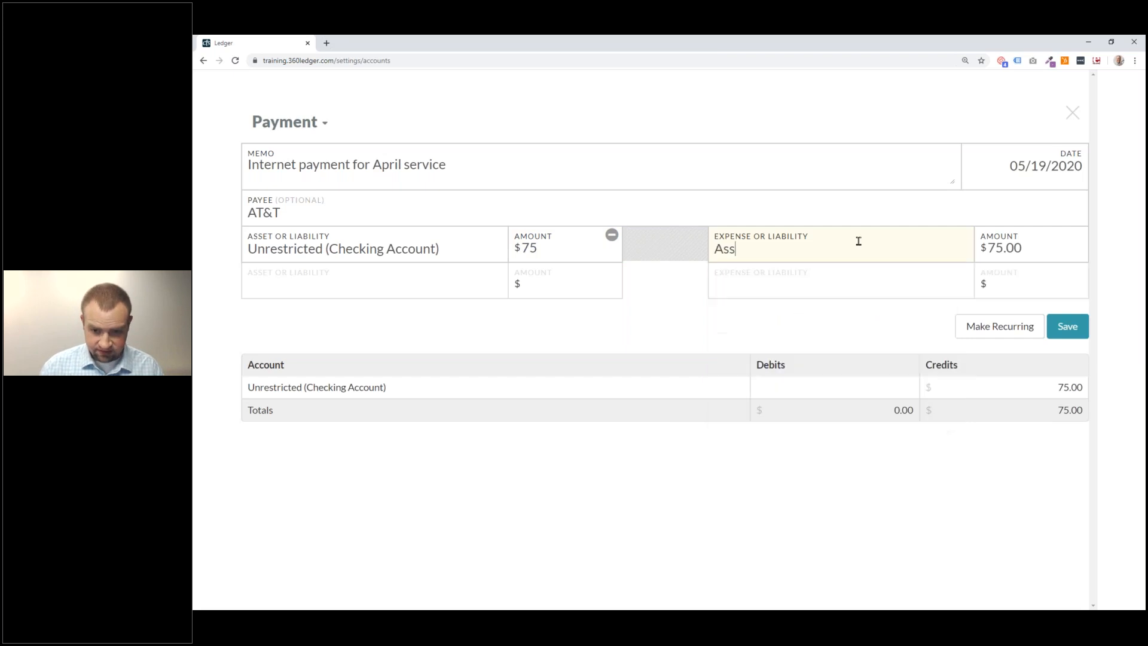
pyautogui.press('BackSpace')
pyautogui.press('BackSpace')
pyautogui.press('BackSpace')
pyautogui.press('BackSpace')
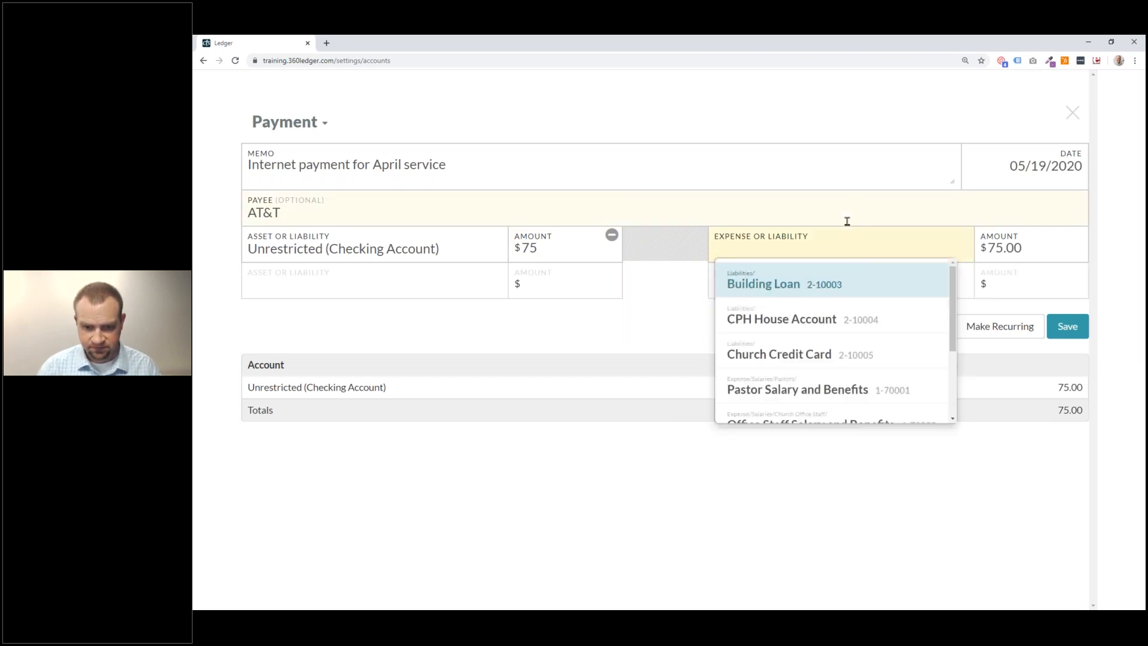
pyautogui.write('Inte')
pyautogui.click(778, 286)
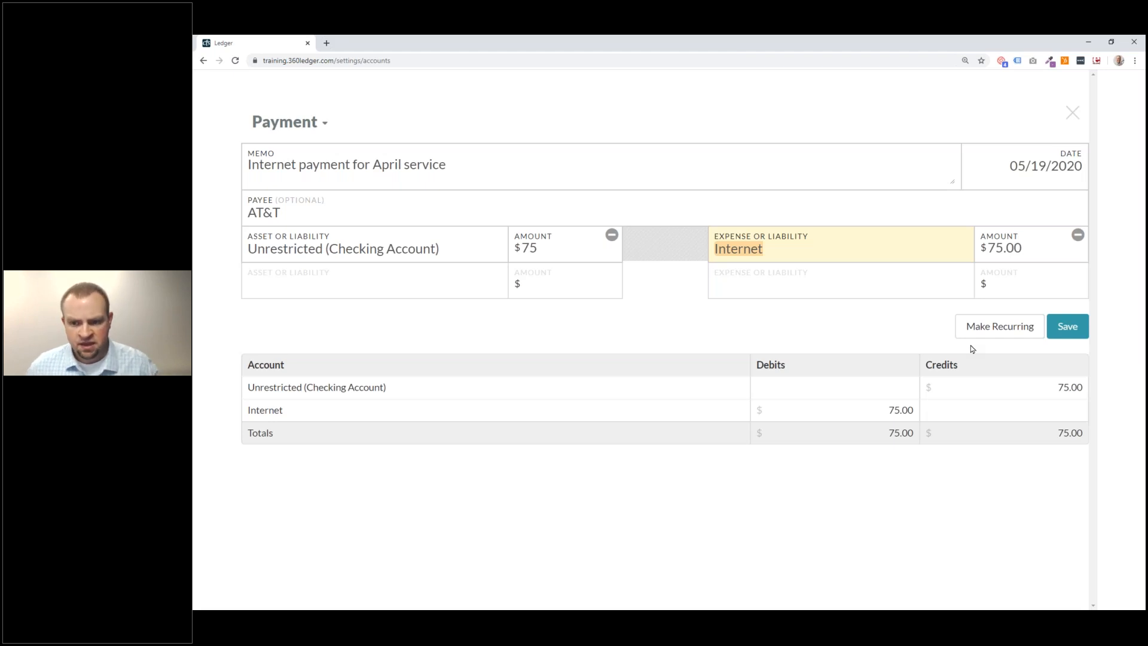
# Make the payment recurring and rename it 'Monthly Internet Payment'.
pyautogui.click(1023, 335)
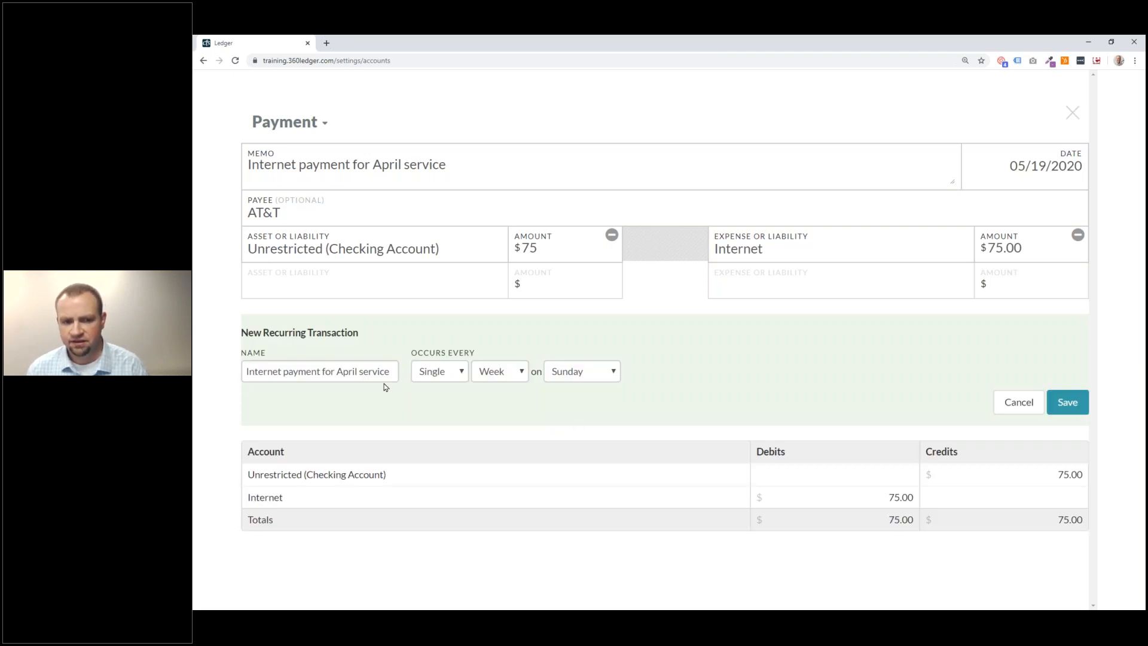
pyautogui.doubleClick(349, 372)
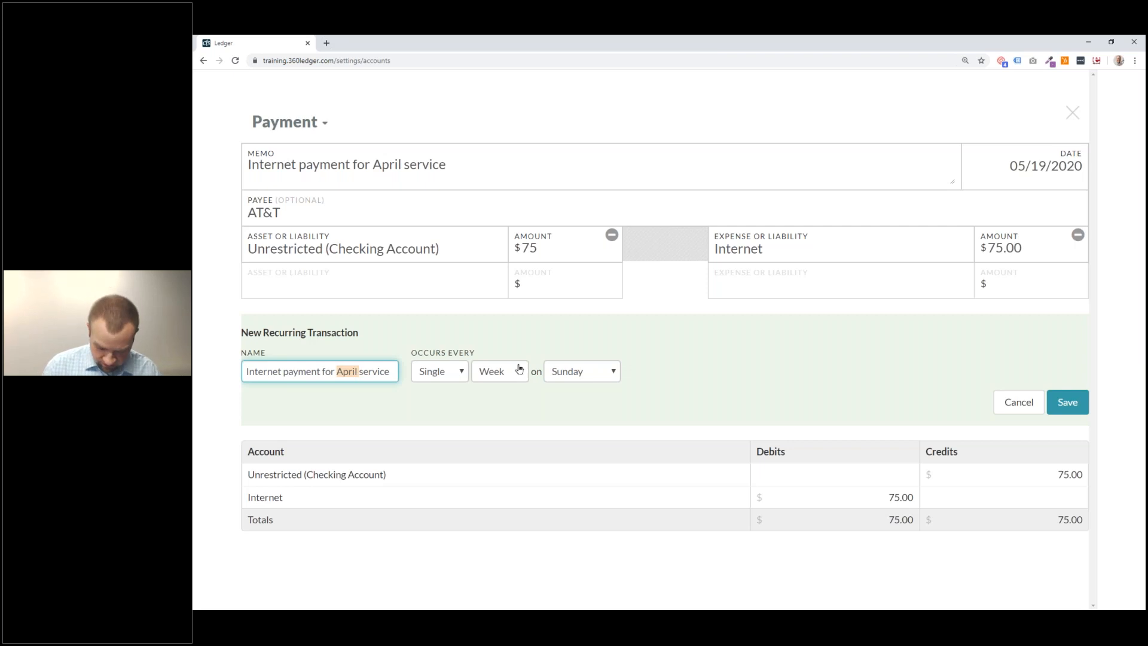
pyautogui.press('Delete')
pyautogui.press('Delete')
pyautogui.press('Delete')
pyautogui.press('Delete')
pyautogui.press('Delete')
pyautogui.press('Delete')
pyautogui.press('Delete')
pyautogui.press('Delete')
pyautogui.press('Delete')
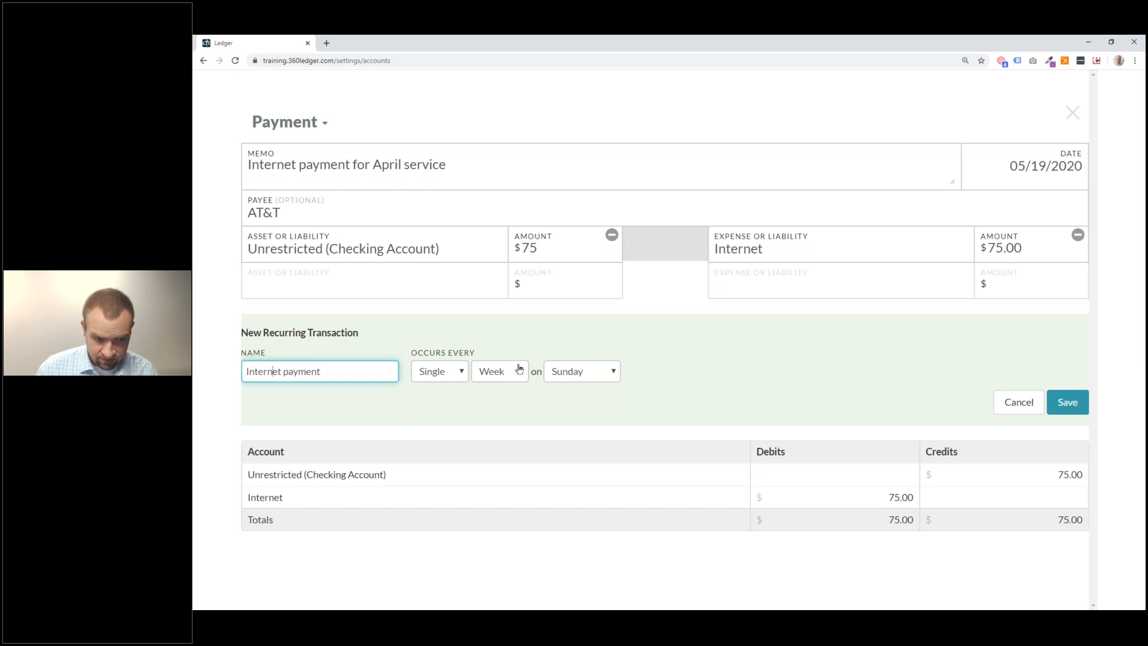
pyautogui.press('Delete')
pyautogui.write('P')
pyautogui.press('Home')
pyautogui.write('Monthly')
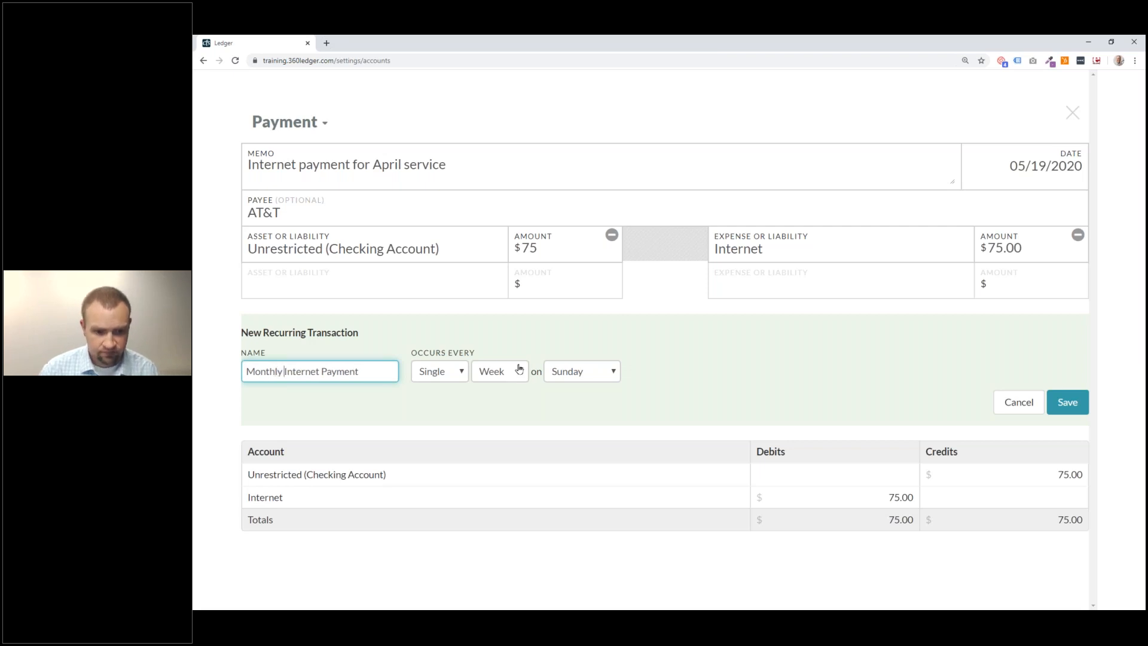
# Set it to recur monthly on the first Monday, save, and return Home.
pyautogui.click(499, 371)
pyautogui.click(513, 399)
pyautogui.click(603, 371)
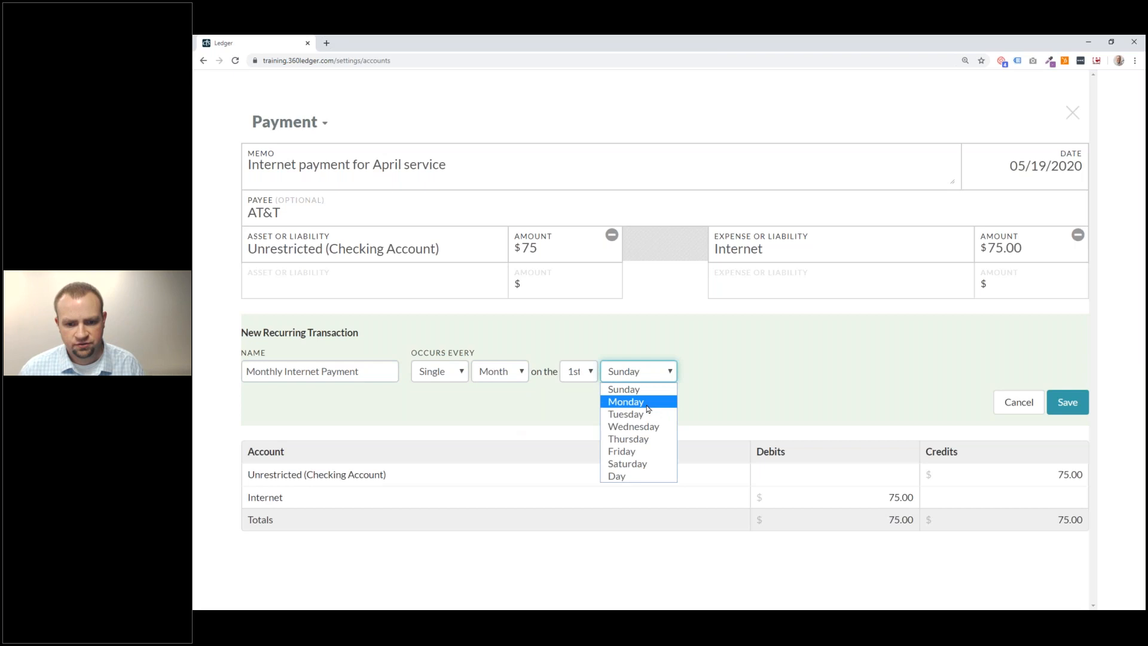
pyautogui.click(648, 401)
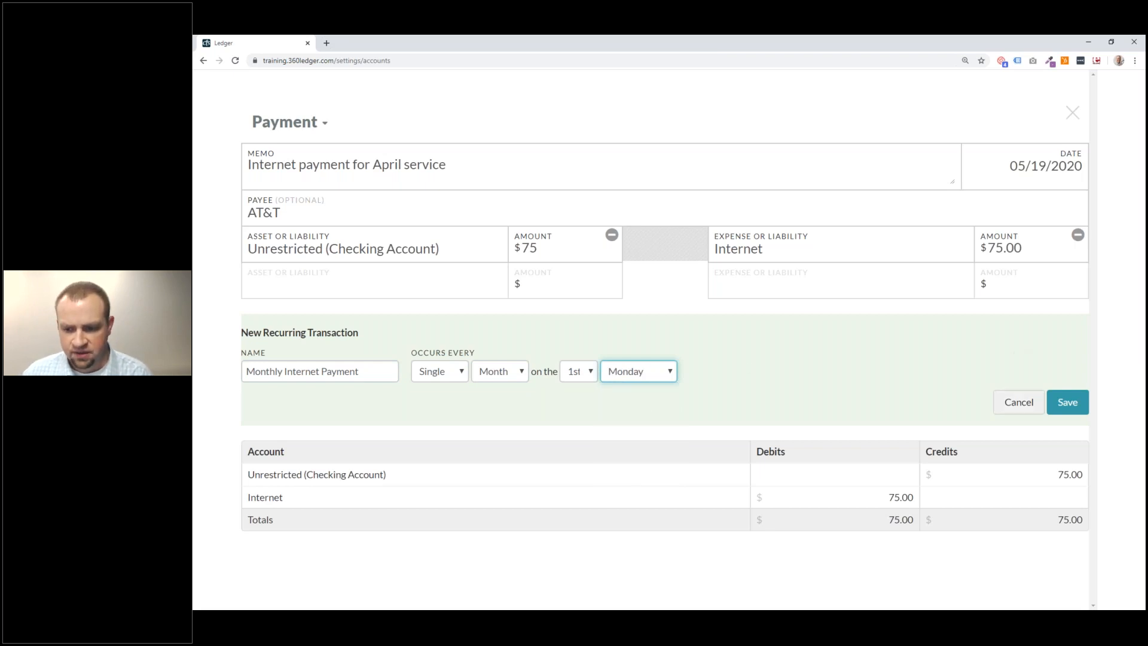
pyautogui.click(1061, 404)
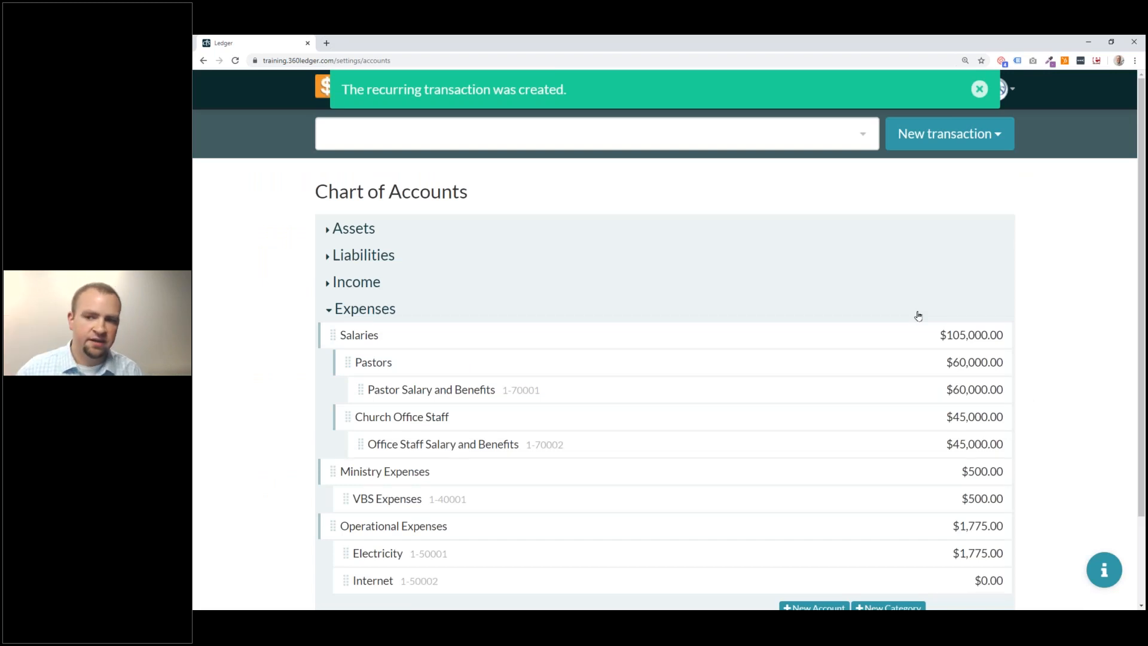
pyautogui.click(328, 89)
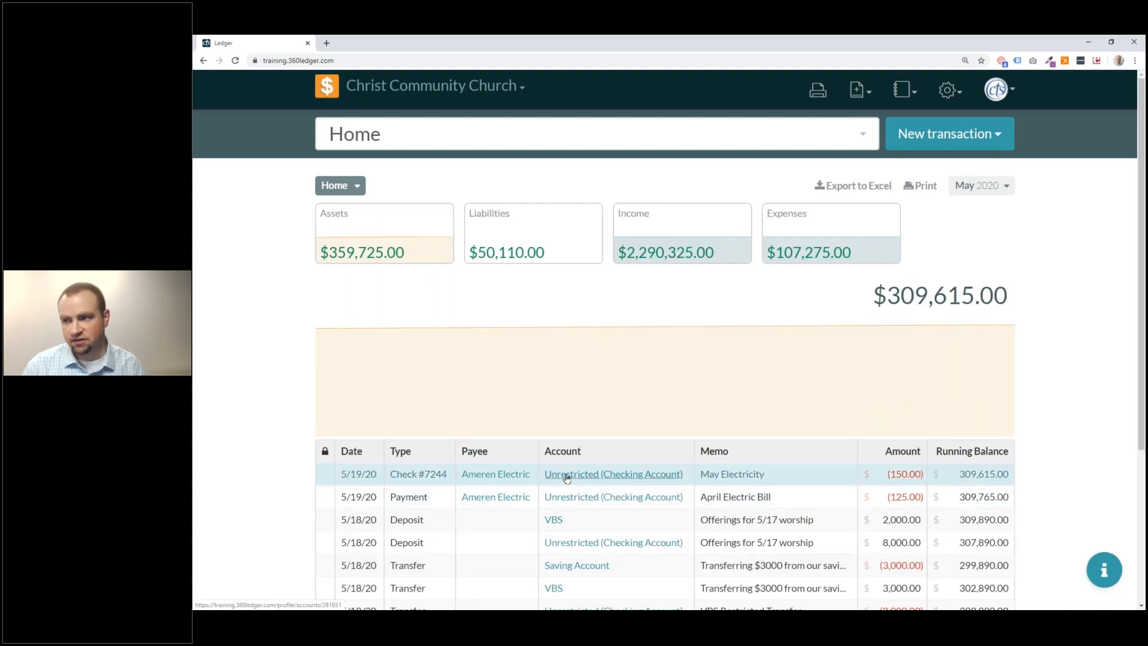
# Confirm Monthly Internet Payment ($75.00, first Monday monthly) in Recurring Transactions, check pending, go Home.
pyautogui.click(949, 90)
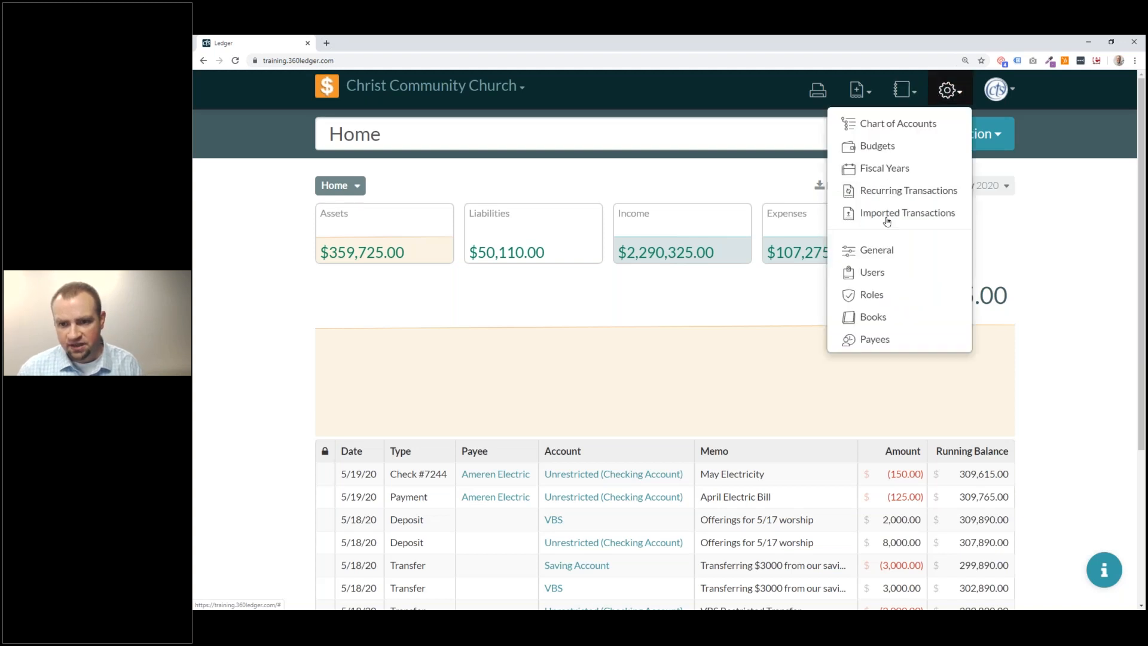
pyautogui.click(896, 192)
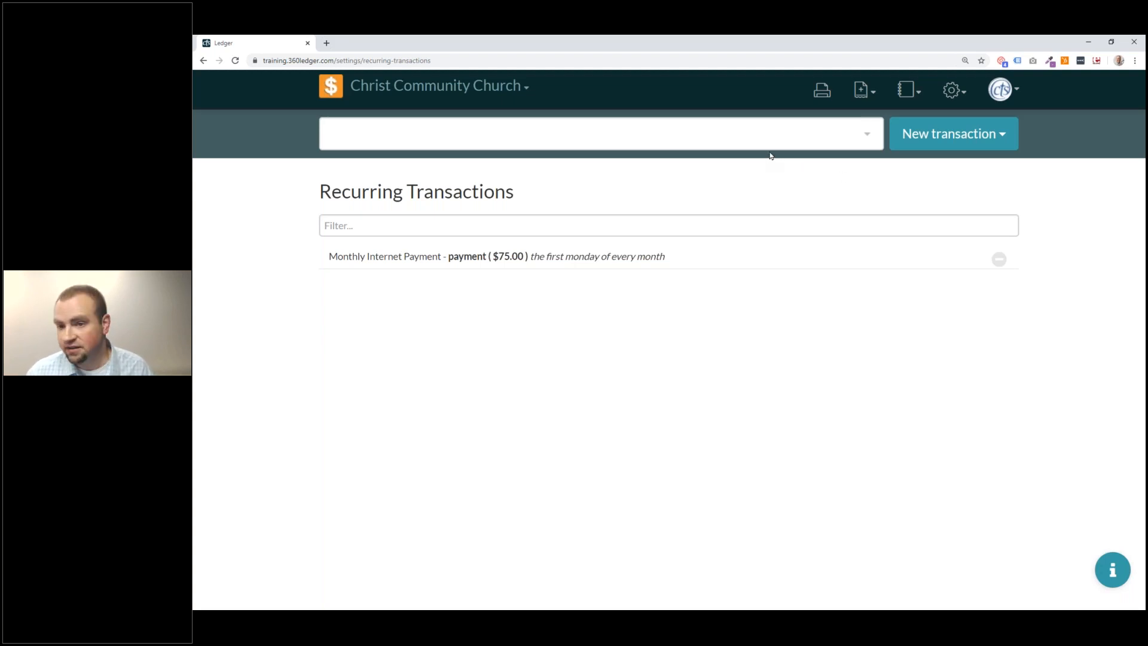
pyautogui.click(868, 96)
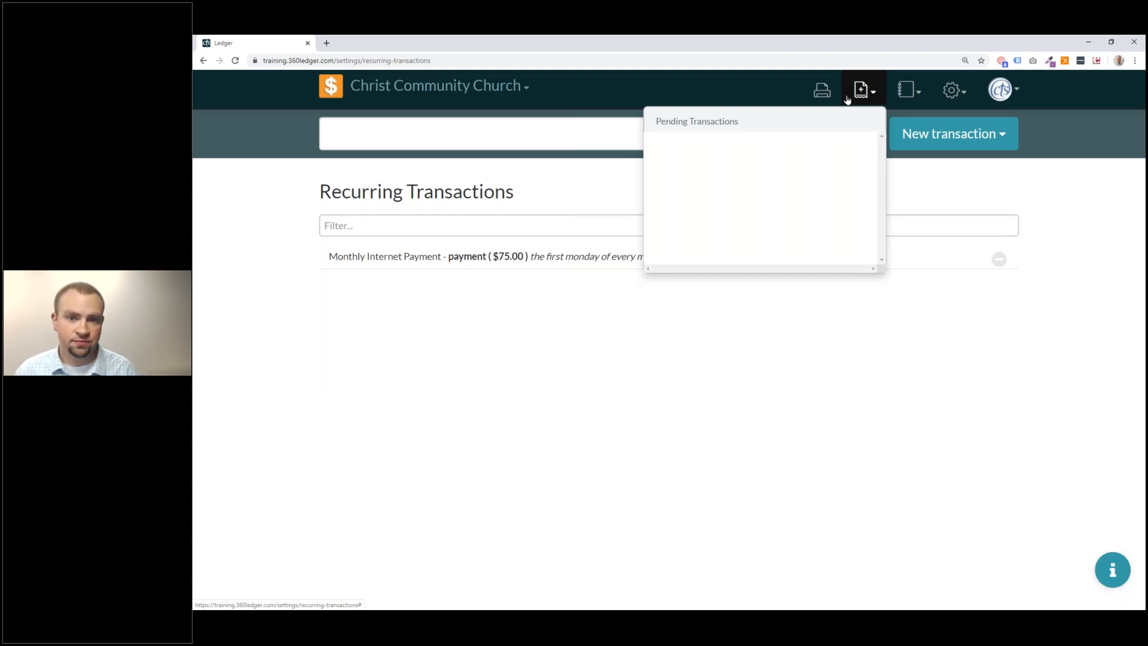
pyautogui.click(317, 90)
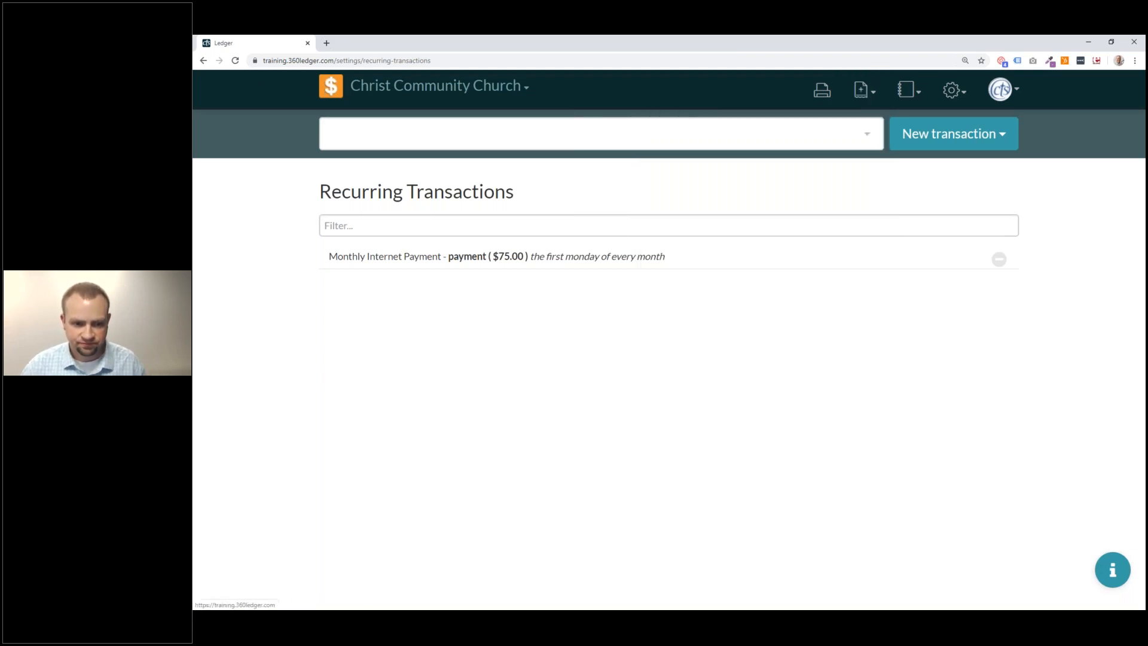
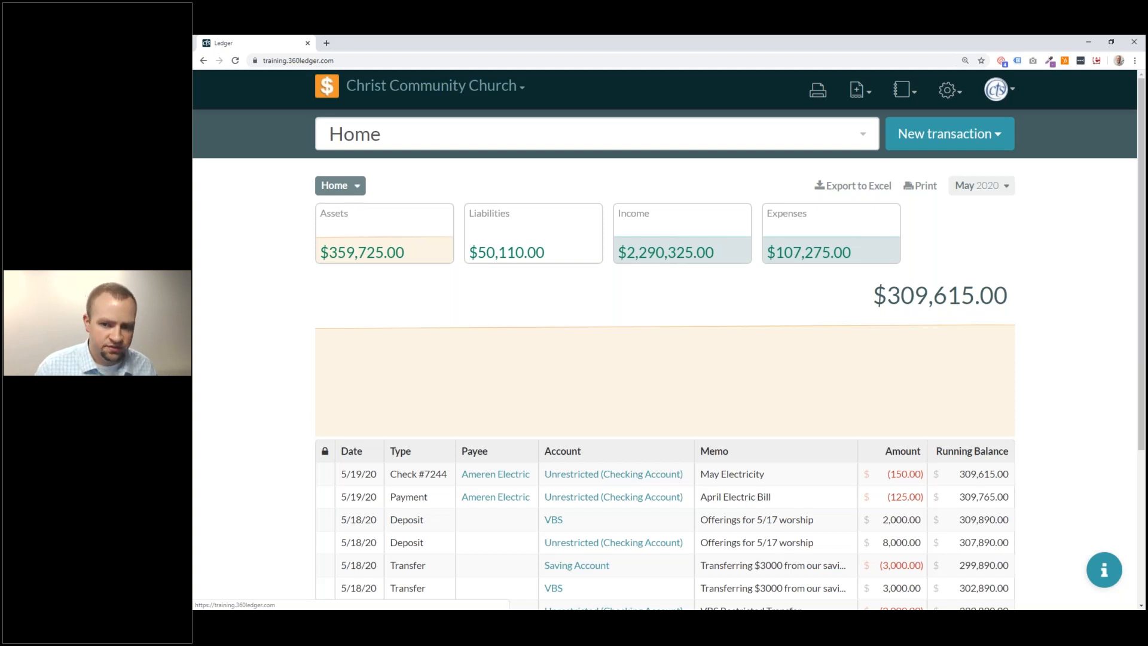
# Start a new payment with the memo 'VBS Starter Kit put on account'.
pyautogui.click(997, 132)
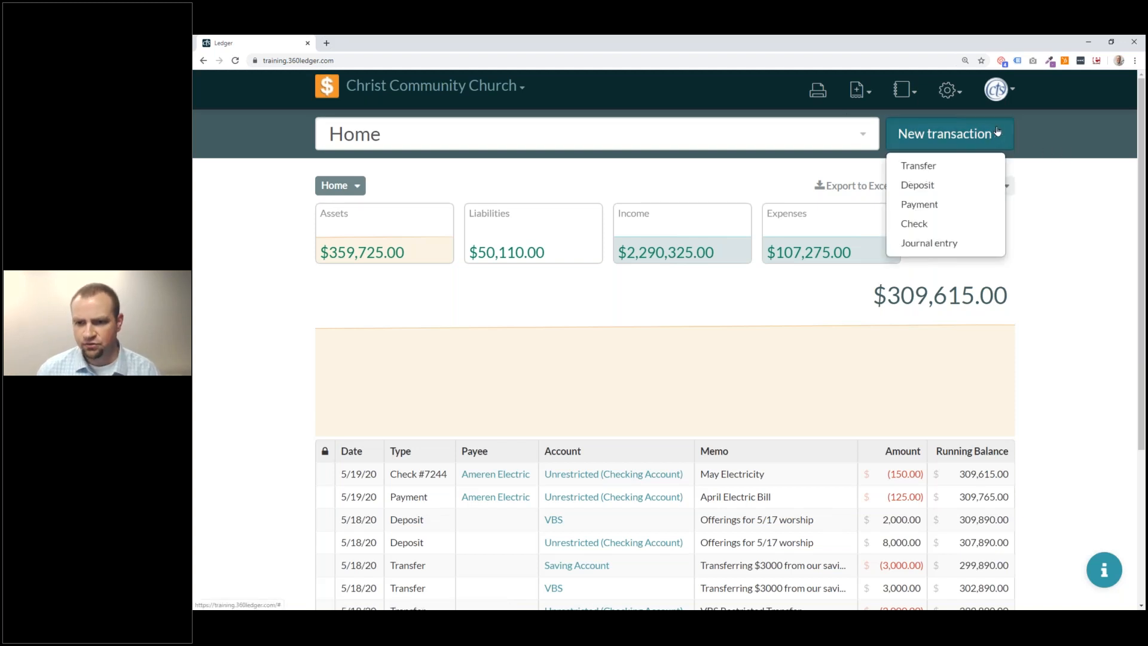
pyautogui.click(955, 214)
pyautogui.write('VBS Starter')
pyautogui.press('BackSpace')
pyautogui.press('BackSpace')
pyautogui.write('ter Kit p')
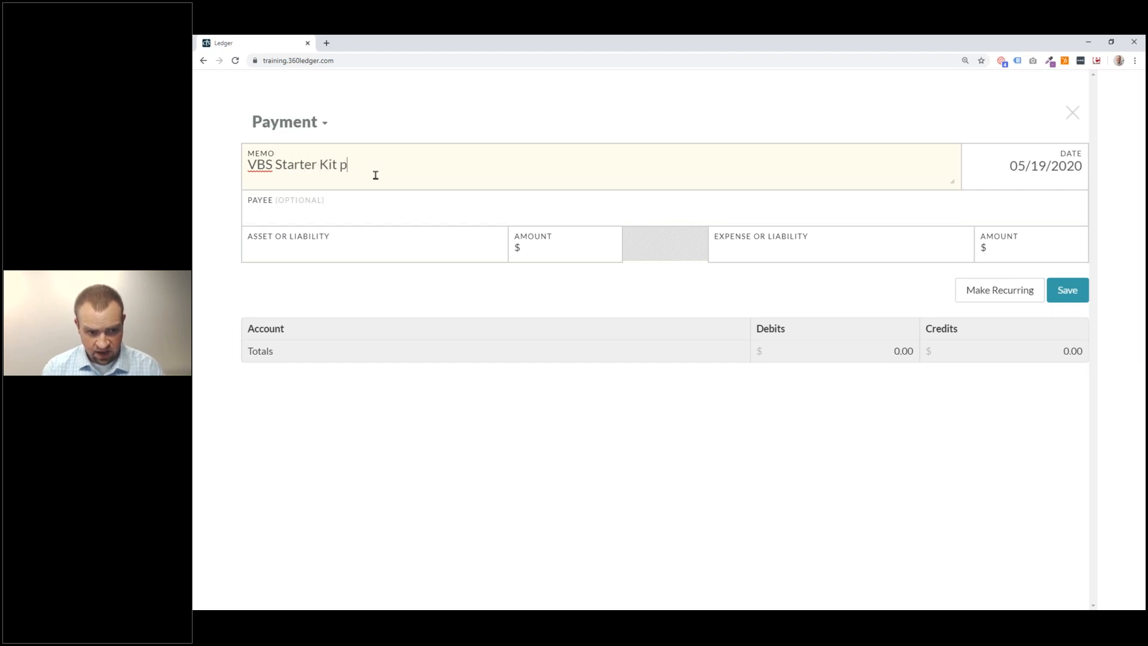
pyautogui.write('ut on ac')
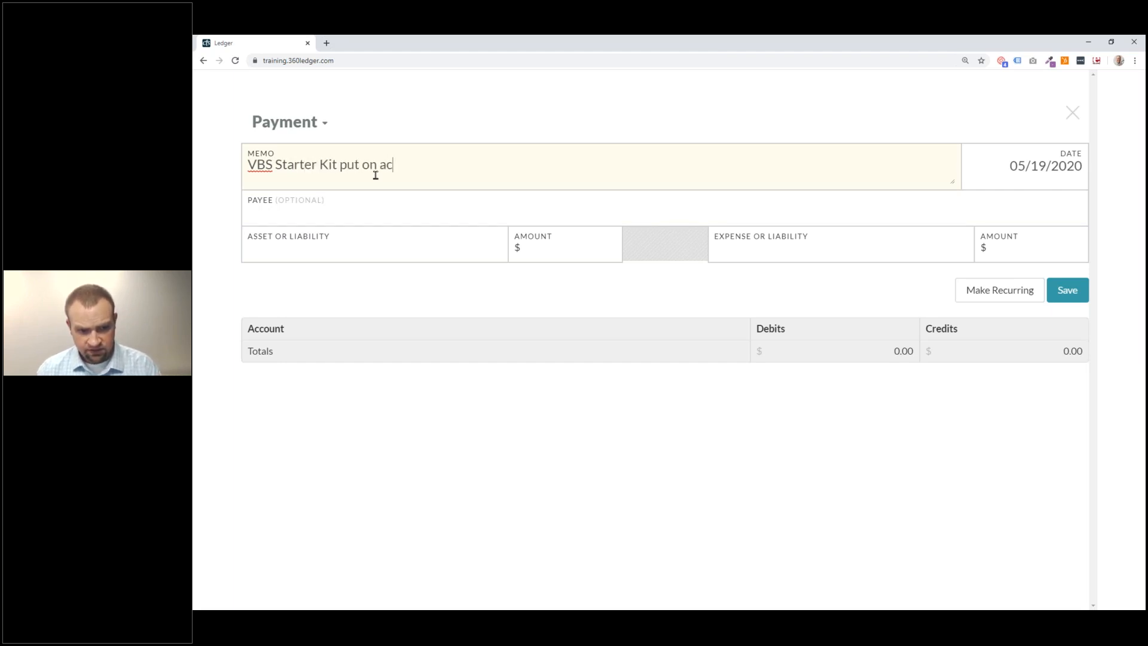
pyautogui.write('count')
pyautogui.press('BackSpace')
pyautogui.press('BackSpace')
pyautogui.write('nt')
pyautogui.press('Tab')
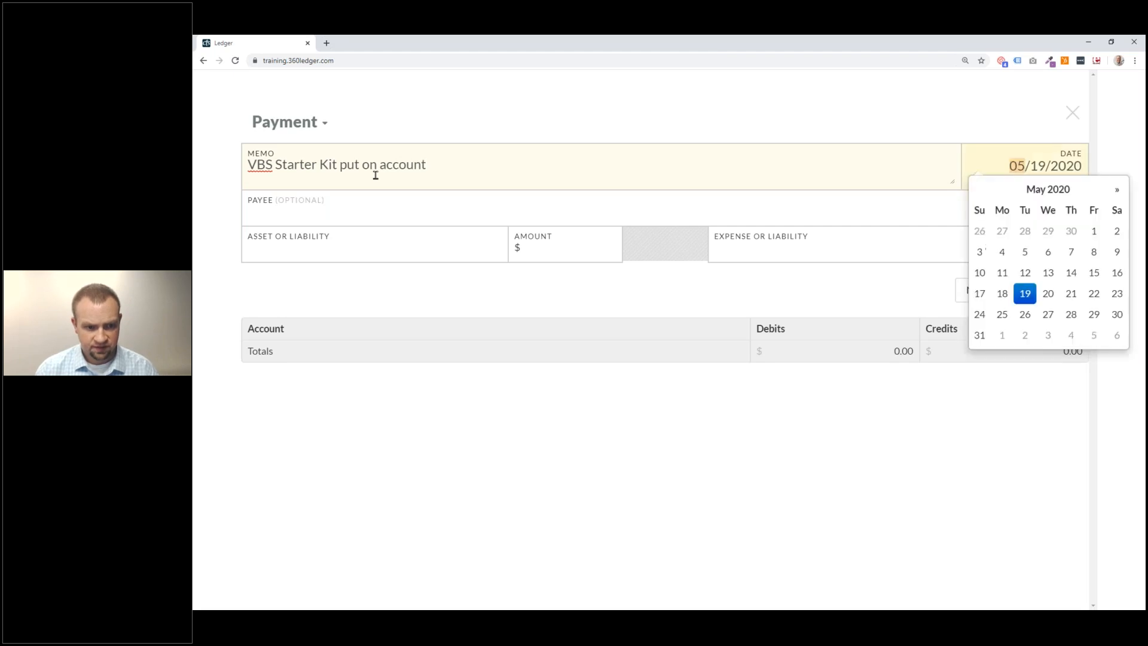
# Enter Concordia Publishing House as the payee.
pyautogui.click(362, 215)
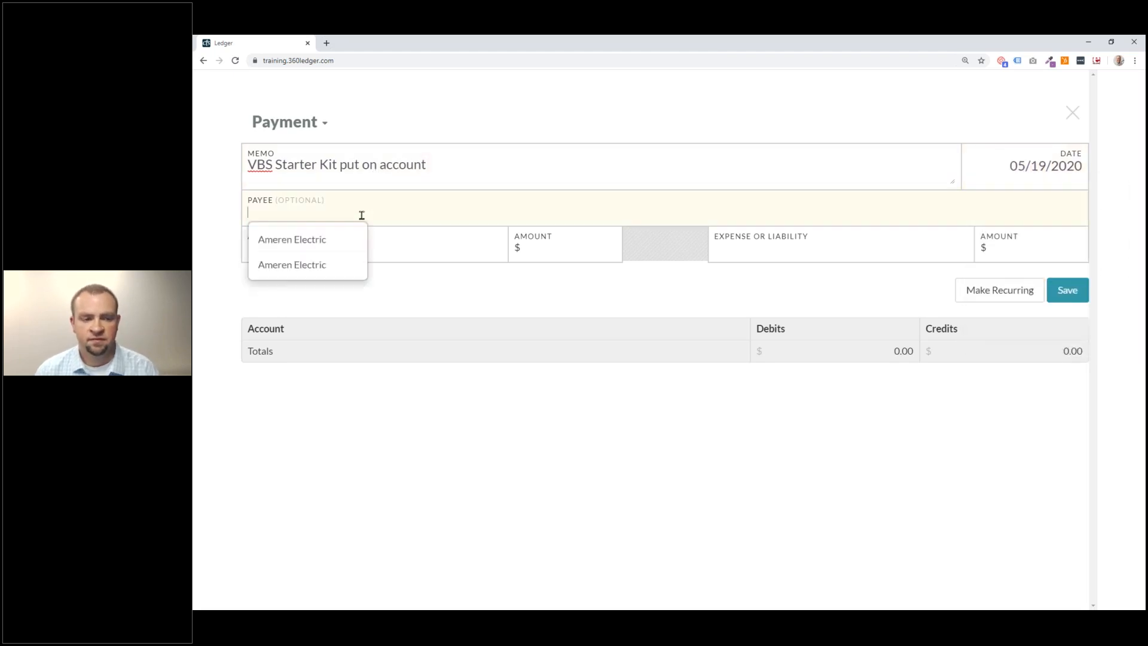
pyautogui.write('Concordi')
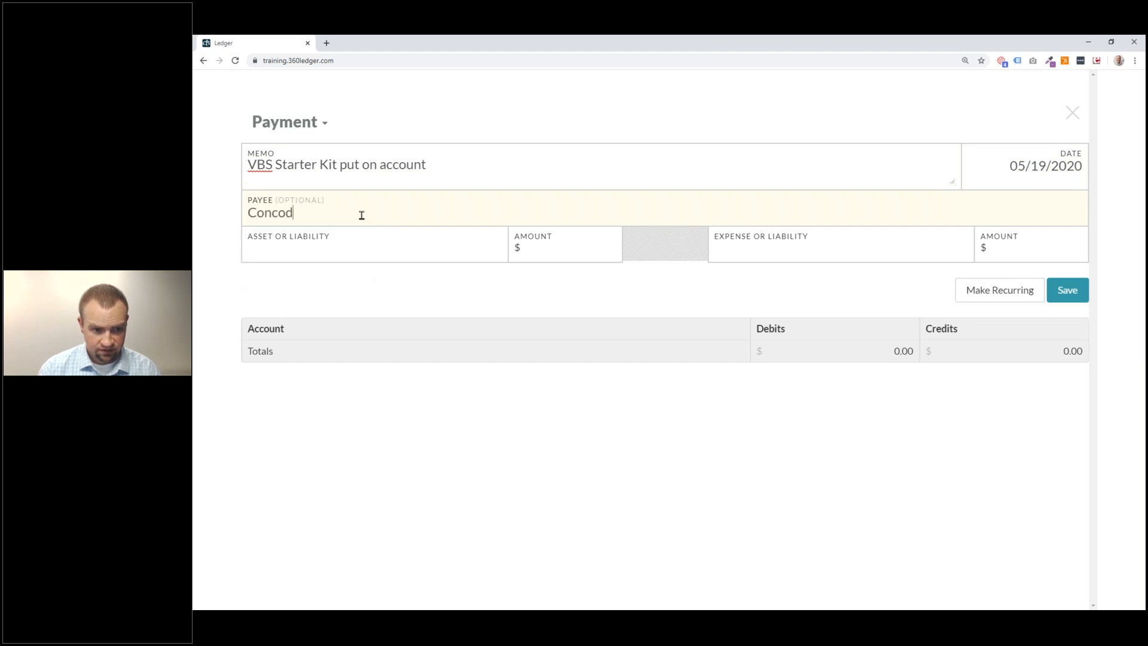
pyautogui.write('a PUB')
pyautogui.press('BackSpace')
pyautogui.press('BackSpace')
pyautogui.write('ublishing ')
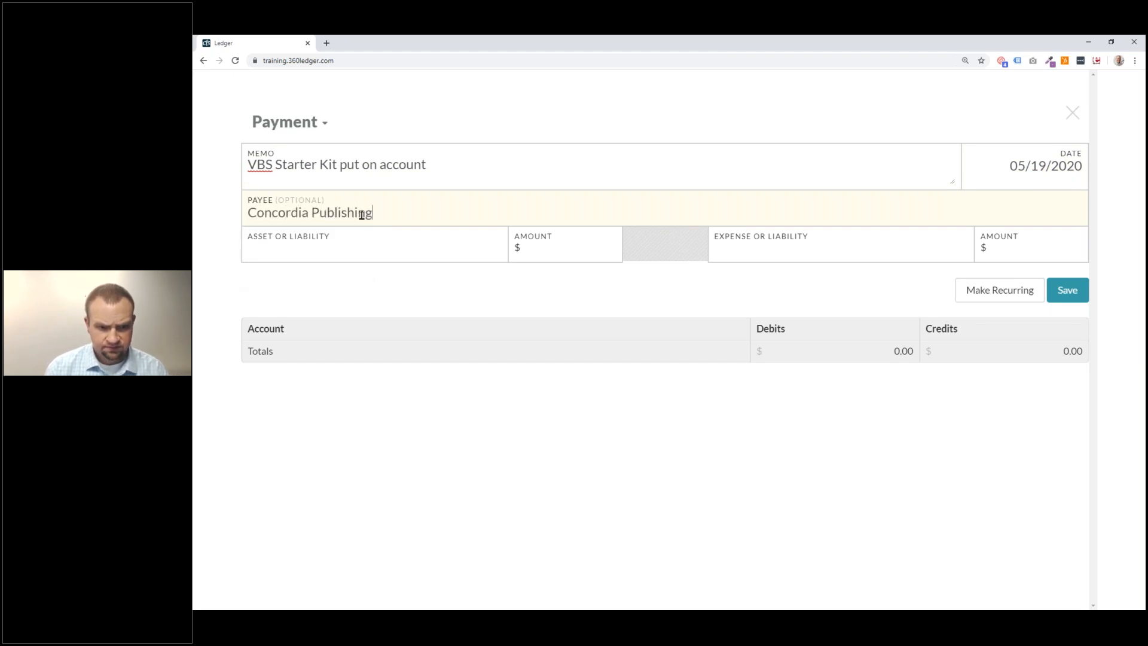
pyautogui.write('House')
# Pay $125 from the CPH House Account.
pyautogui.click(391, 252)
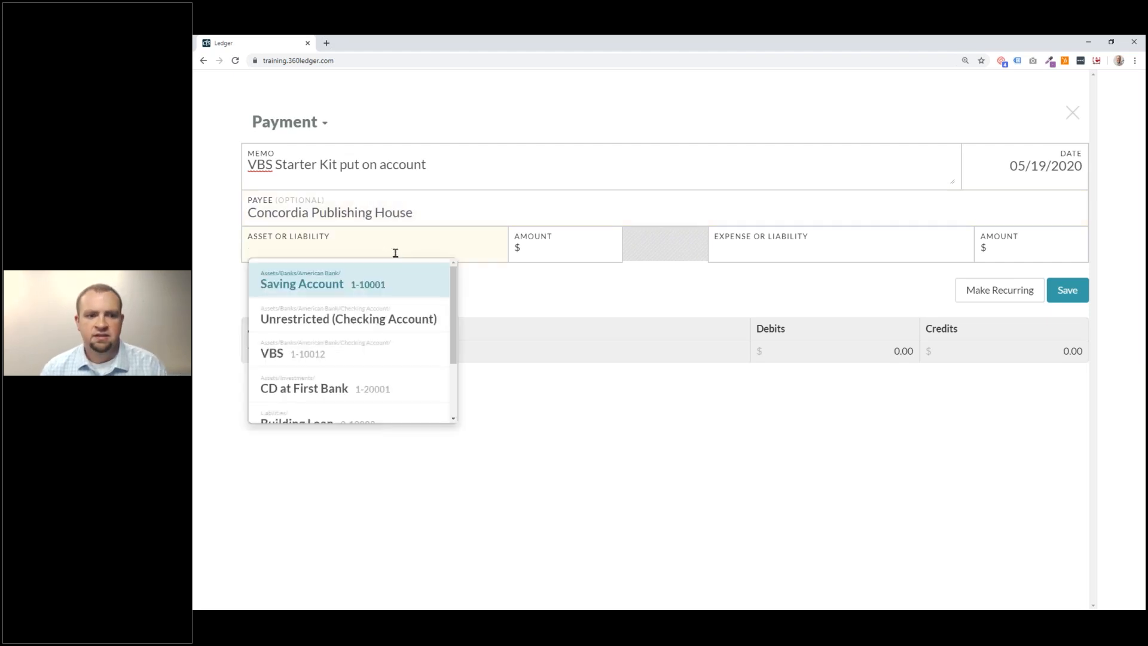
pyautogui.click(335, 327)
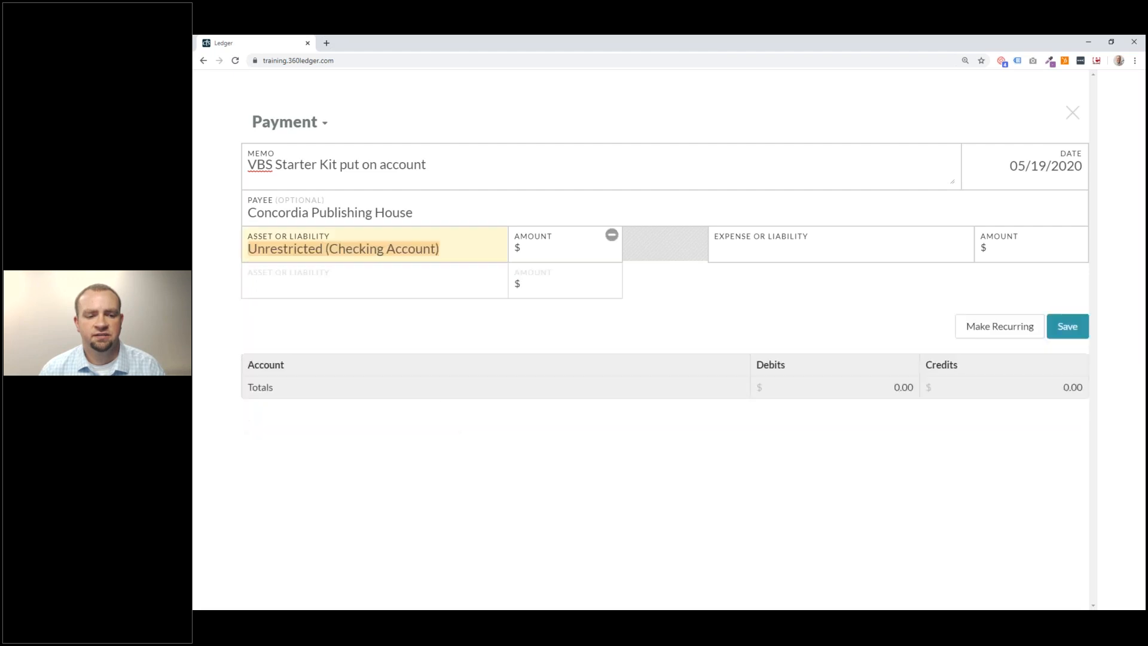
pyautogui.click(386, 293)
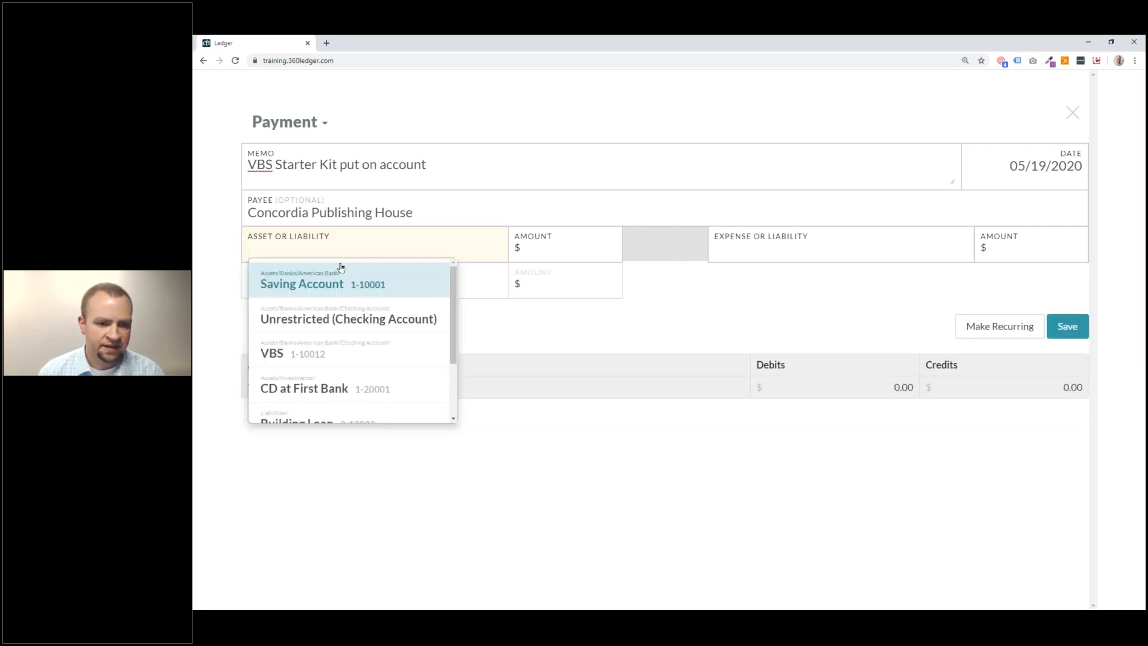
pyautogui.scroll(-1, 352, 410)
pyautogui.click(366, 381)
pyautogui.click(556, 258)
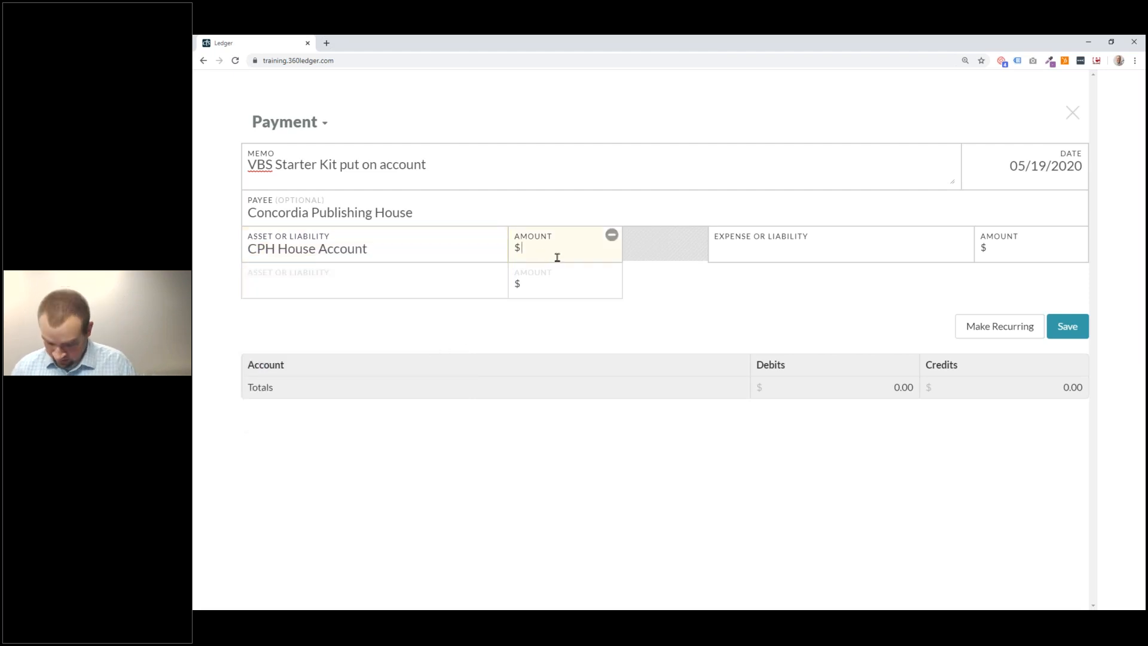
pyautogui.write('125')
# Charge the payment to VBS Expenses, date it May 12, 2020, and save.
pyautogui.click(777, 257)
pyautogui.scroll(-2, 817, 343)
pyautogui.scroll(-2, 817, 343)
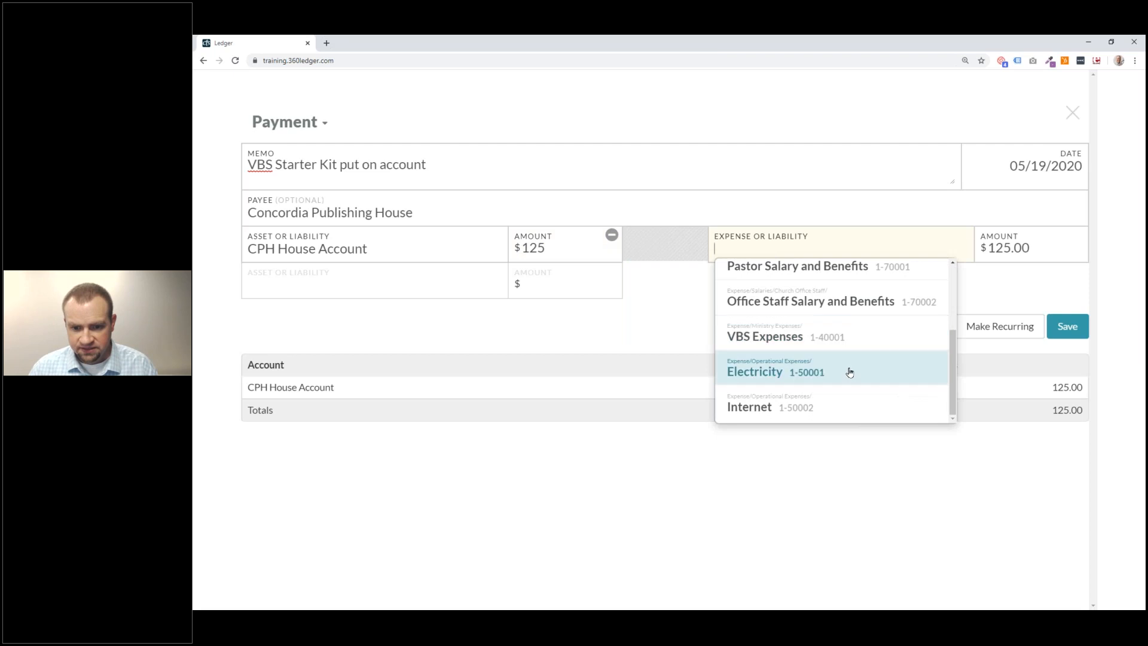
pyautogui.click(853, 341)
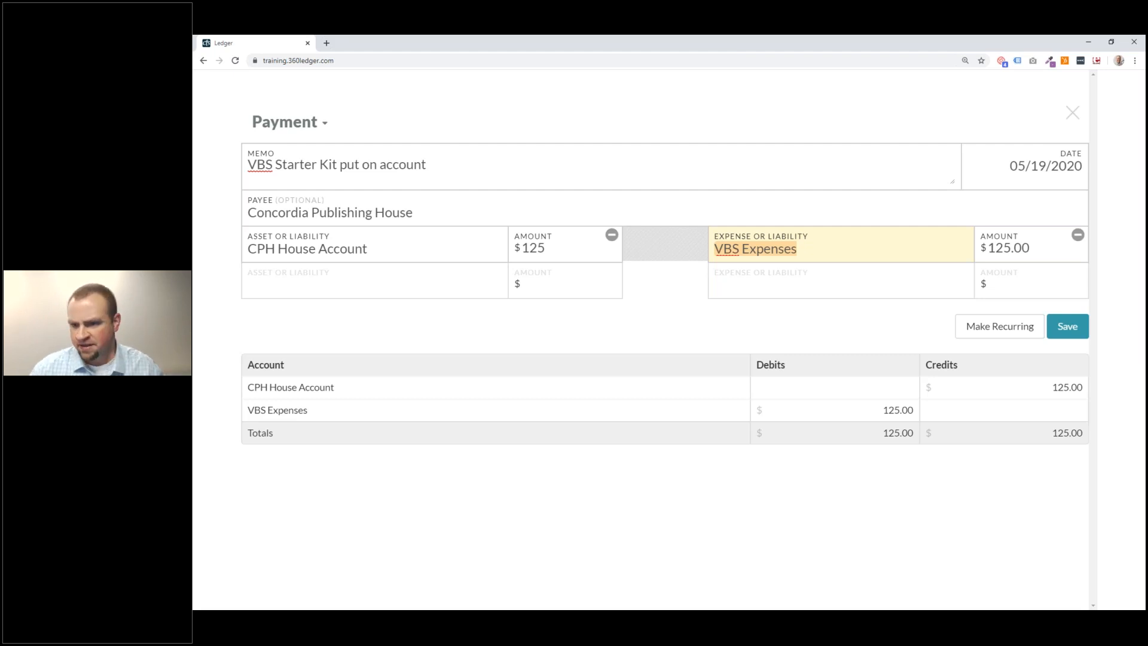
pyautogui.click(1052, 166)
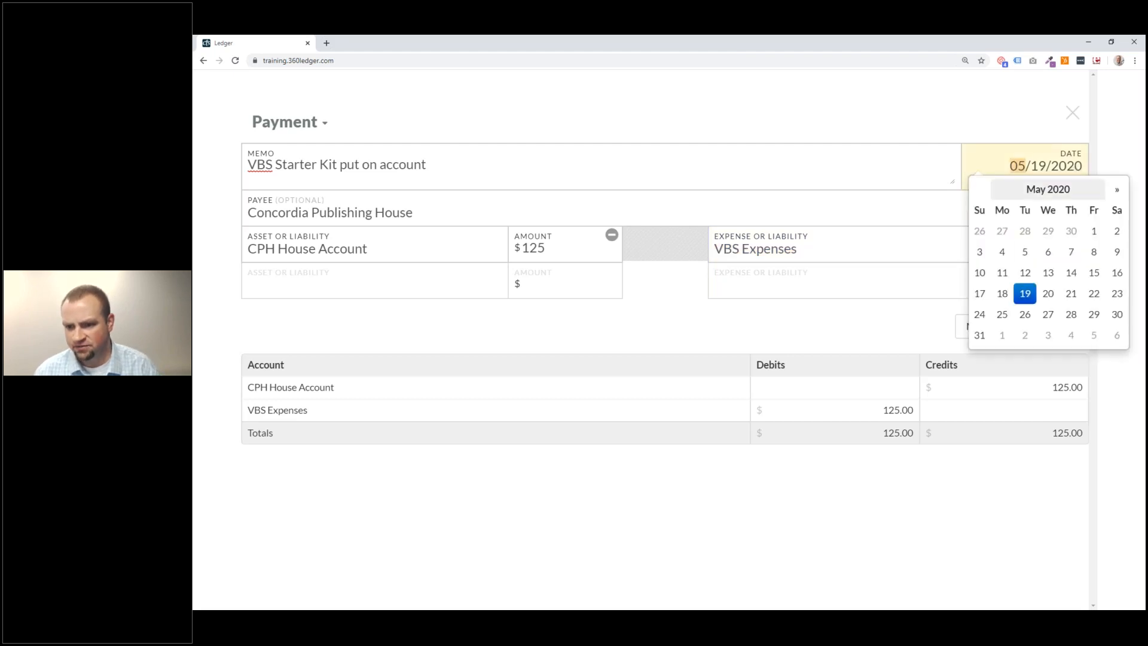
pyautogui.click(1025, 272)
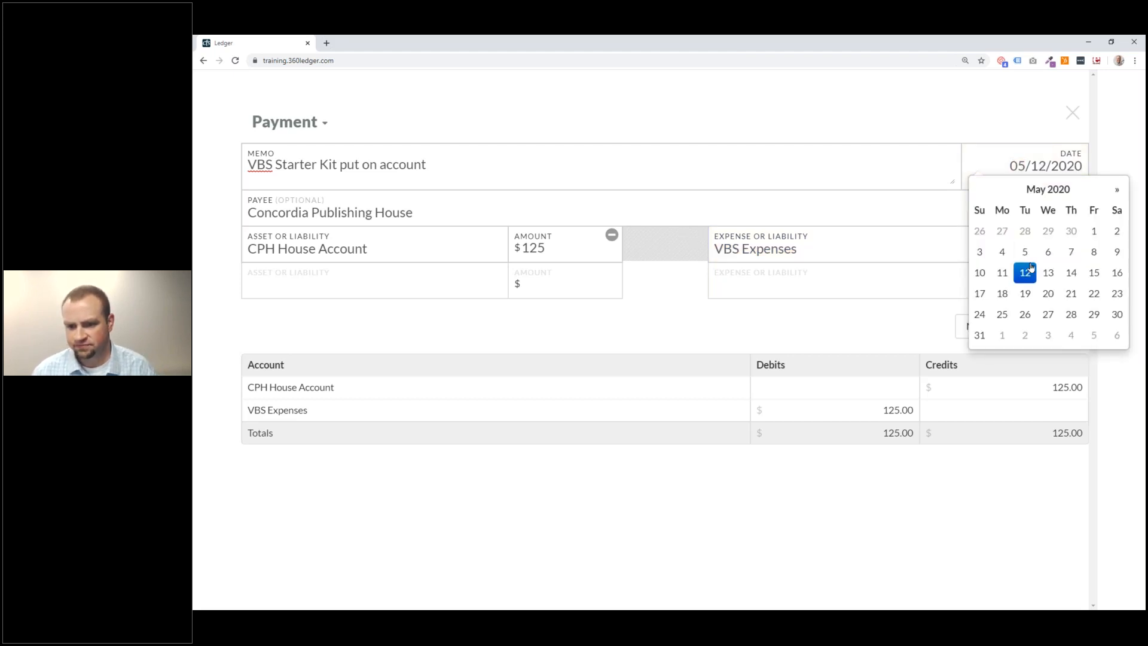
pyautogui.click(973, 92)
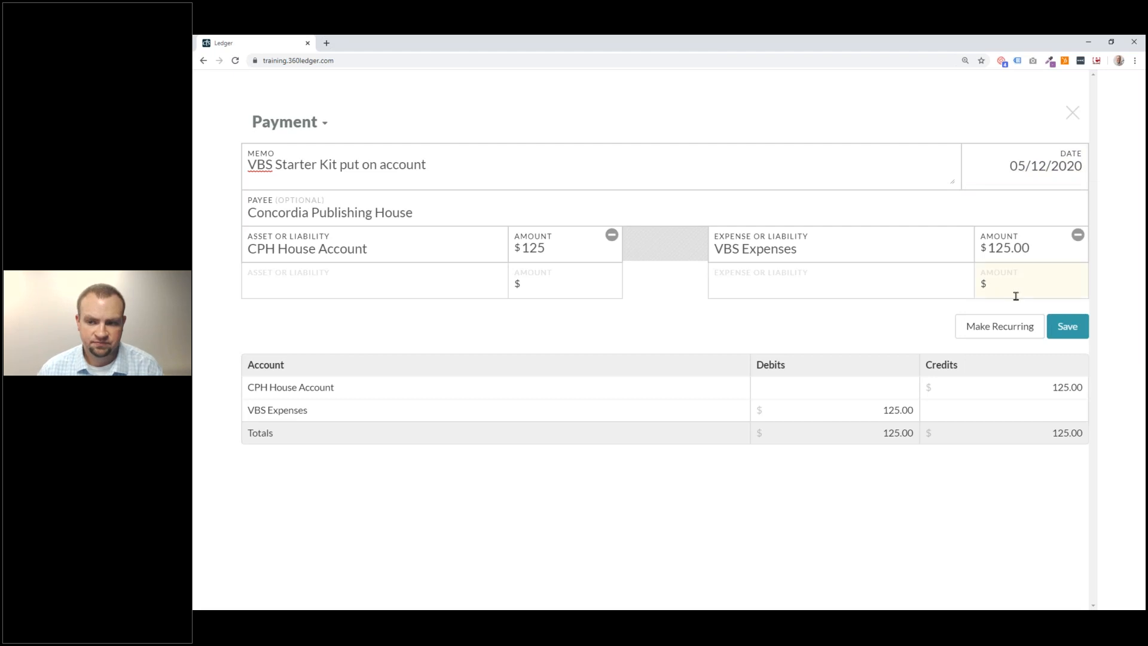
pyautogui.click(1065, 328)
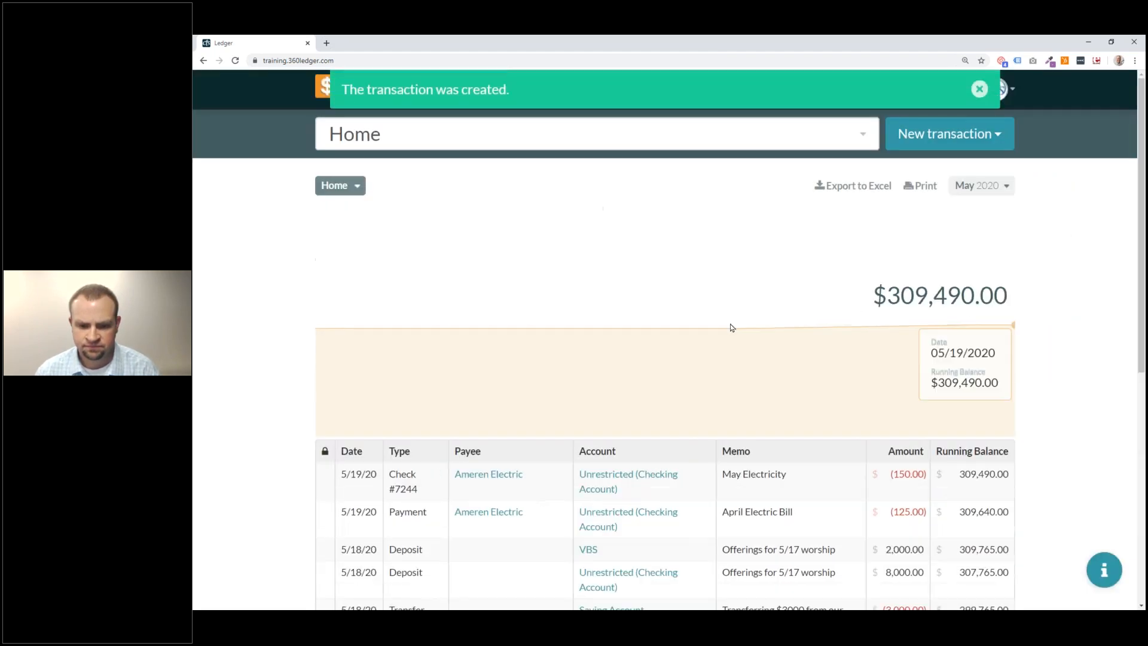
pyautogui.scroll(-3, 733, 328)
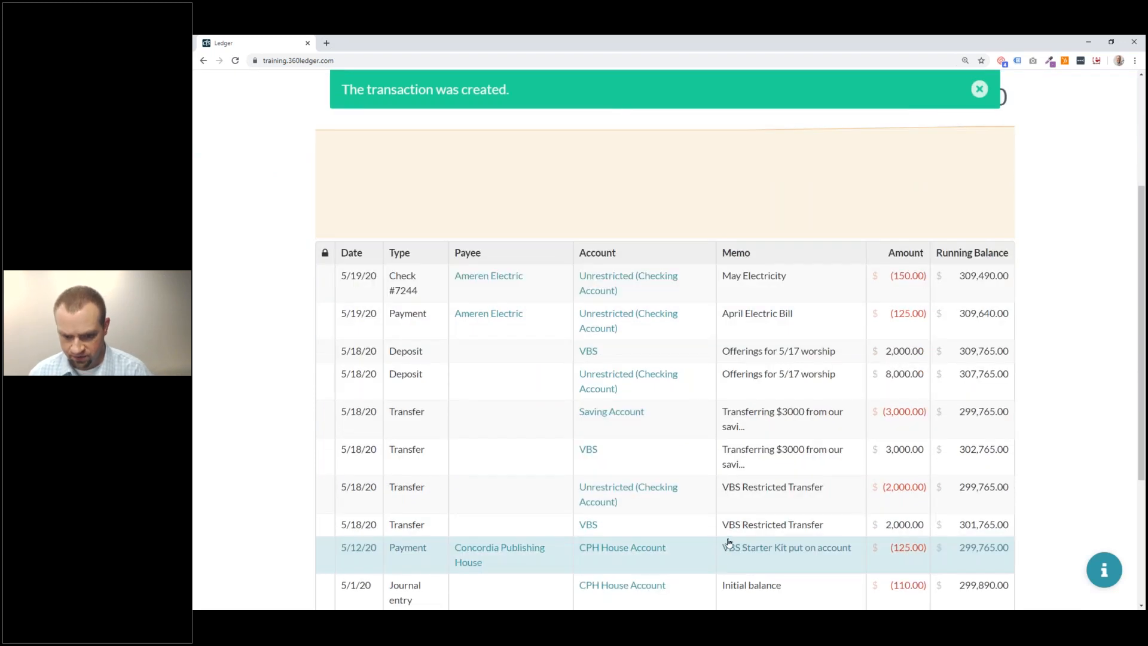
pyautogui.scroll(-1, 729, 537)
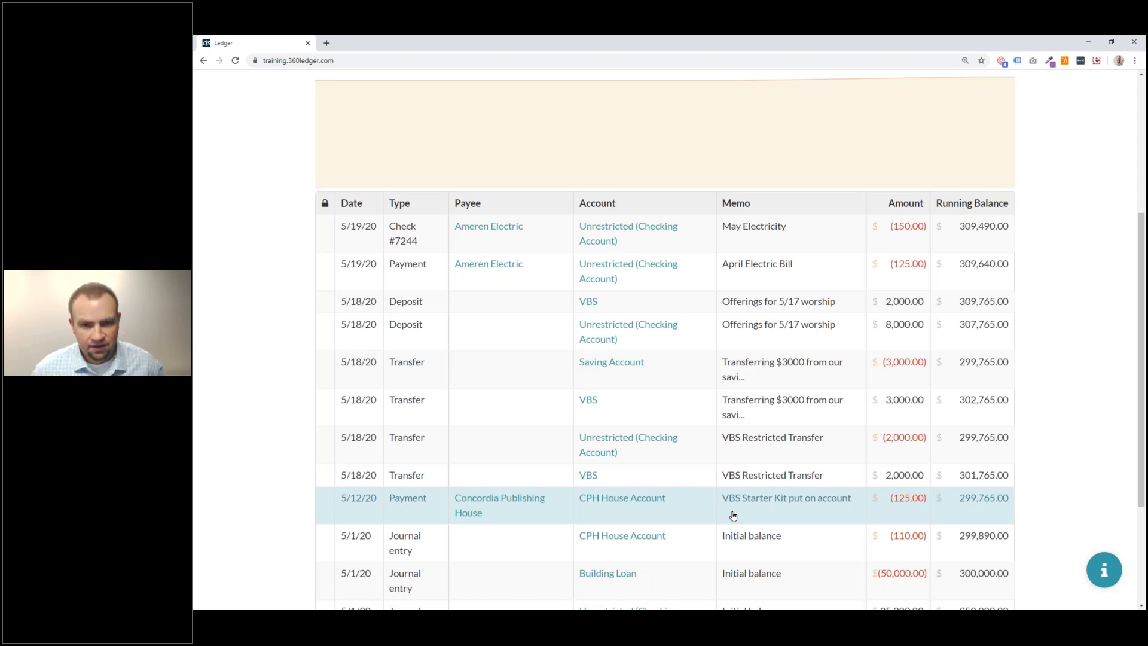
pyautogui.scroll(4, 704, 461)
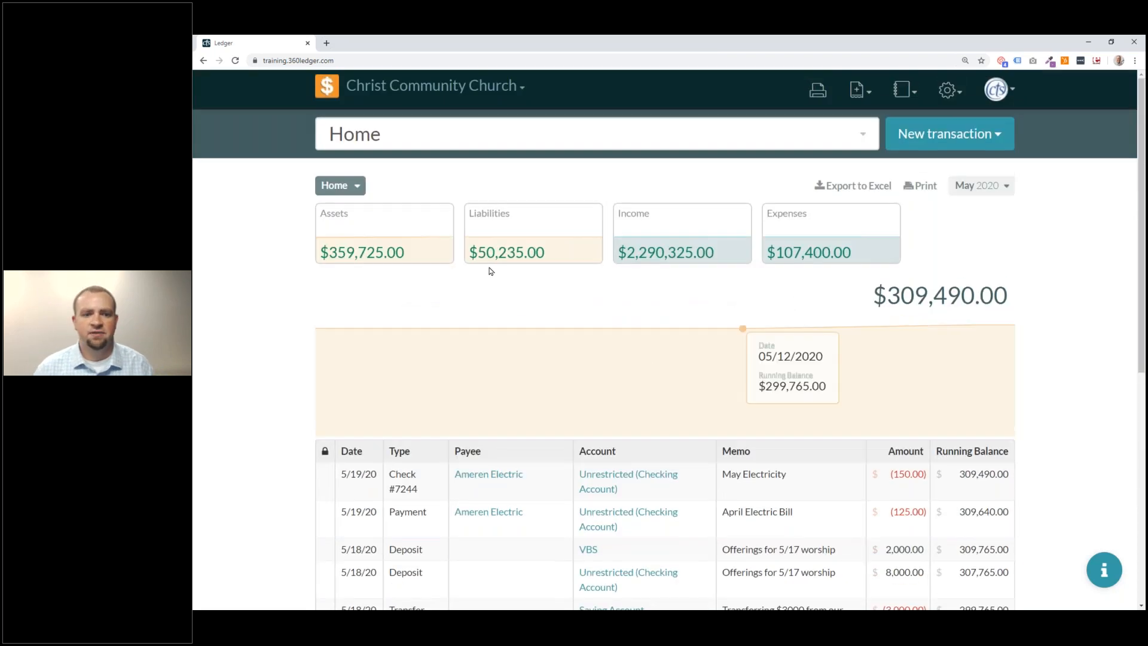
# Open the CPH House Account register under Liabilities, showing its $235.00 balance.
pyautogui.click(489, 252)
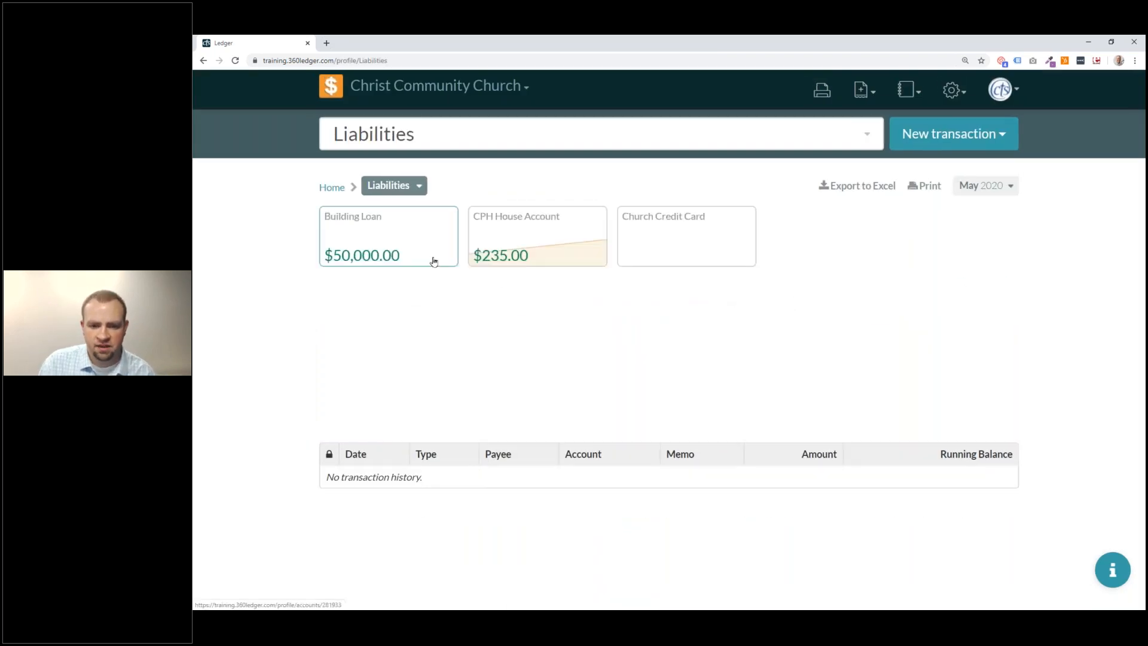
pyautogui.click(556, 252)
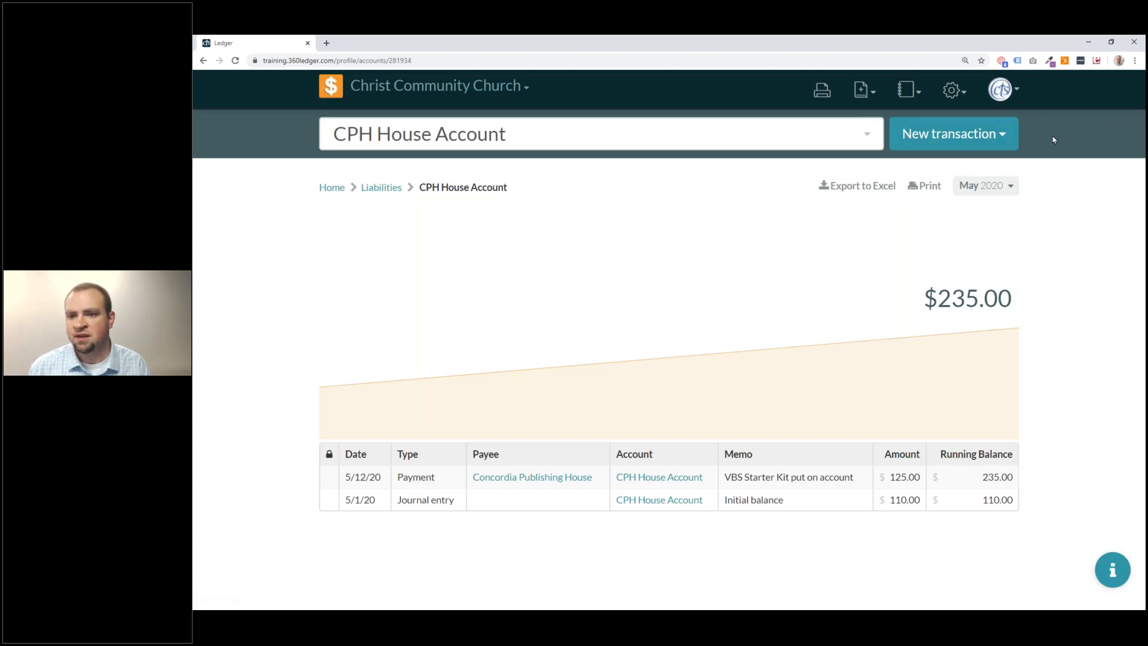
pyautogui.click(959, 141)
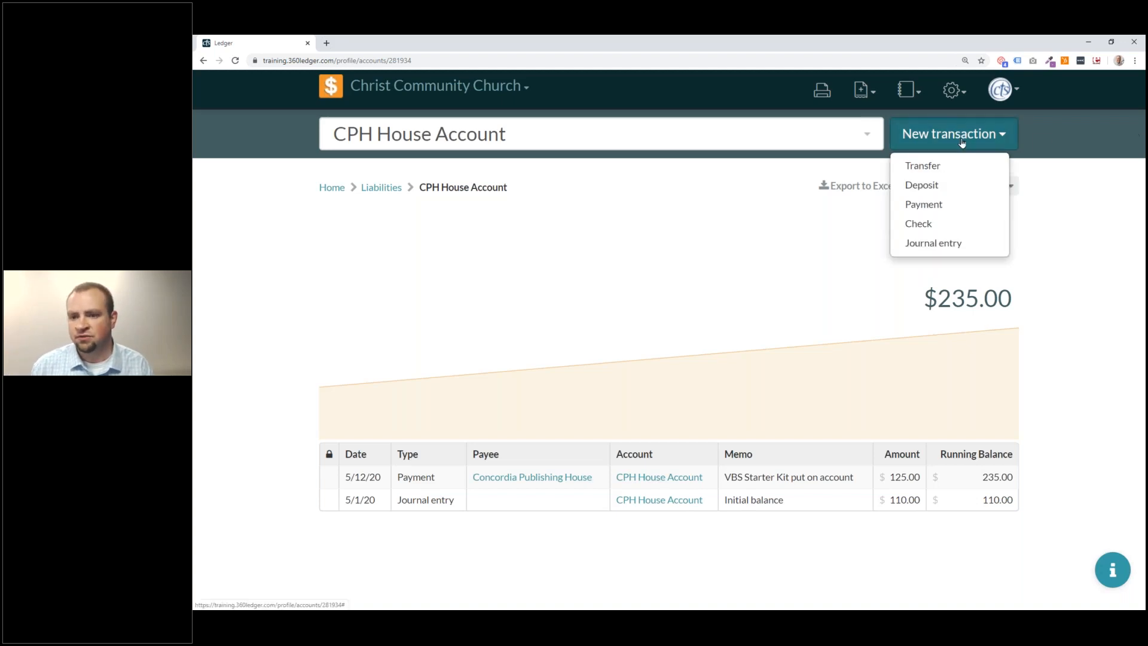
# Start another payment with Concordia Publishing House as the payee.
pyautogui.click(946, 205)
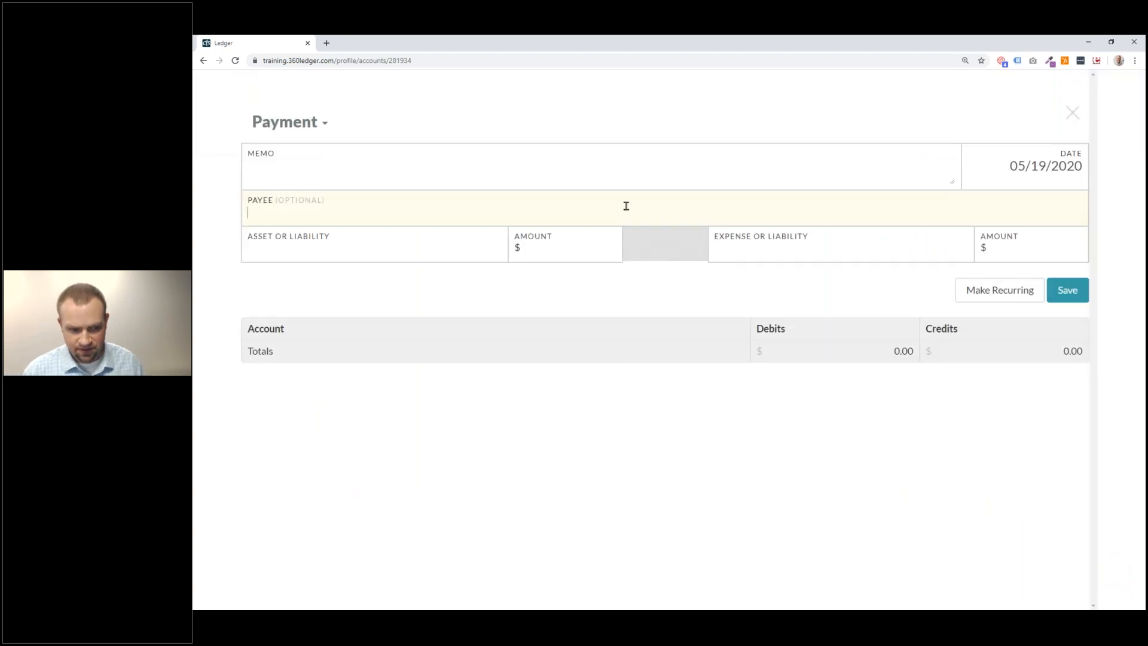
pyautogui.write('Jounral')
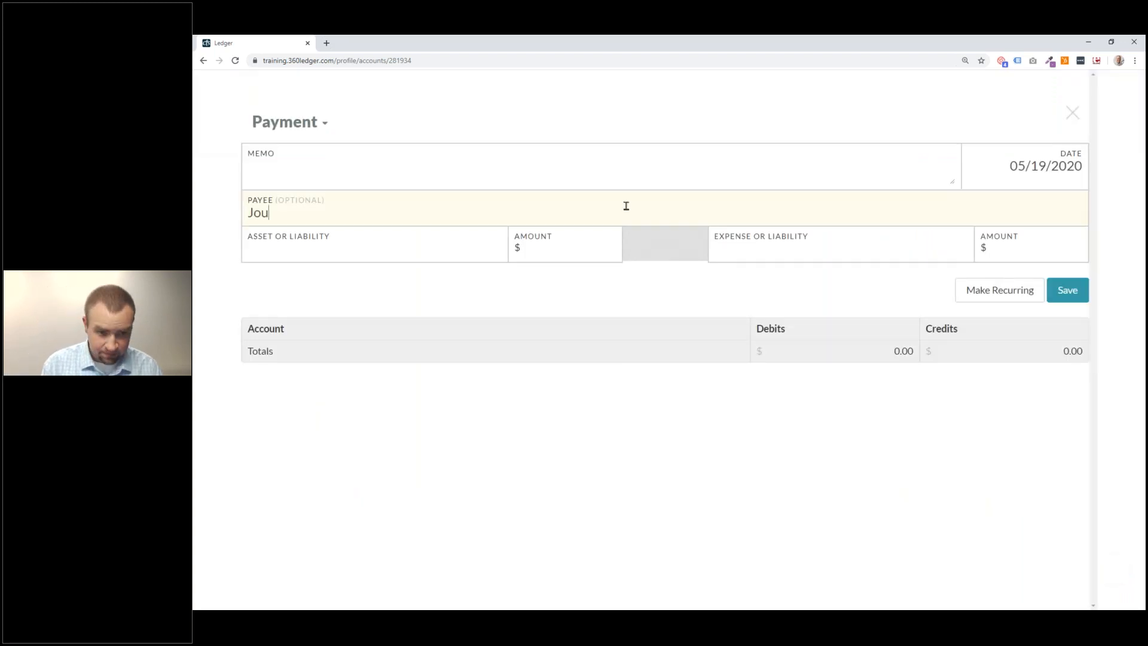
pyautogui.press('BackSpace')
pyautogui.press('BackSpace')
pyautogui.press('BackSpace')
pyautogui.press('BackSpace')
pyautogui.press('BackSpace')
pyautogui.press('BackSpace')
pyautogui.press('BackSpace')
pyautogui.write('Co')
pyautogui.press('BackSpace')
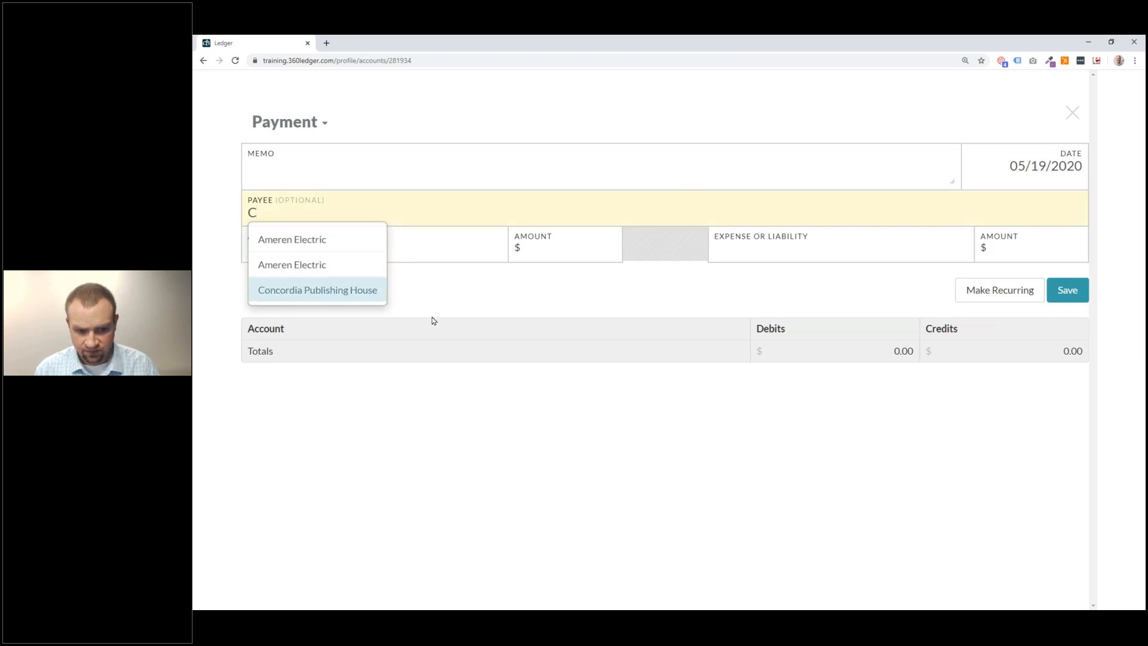
pyautogui.click(377, 323)
pyautogui.click(334, 218)
pyautogui.press('Tab')
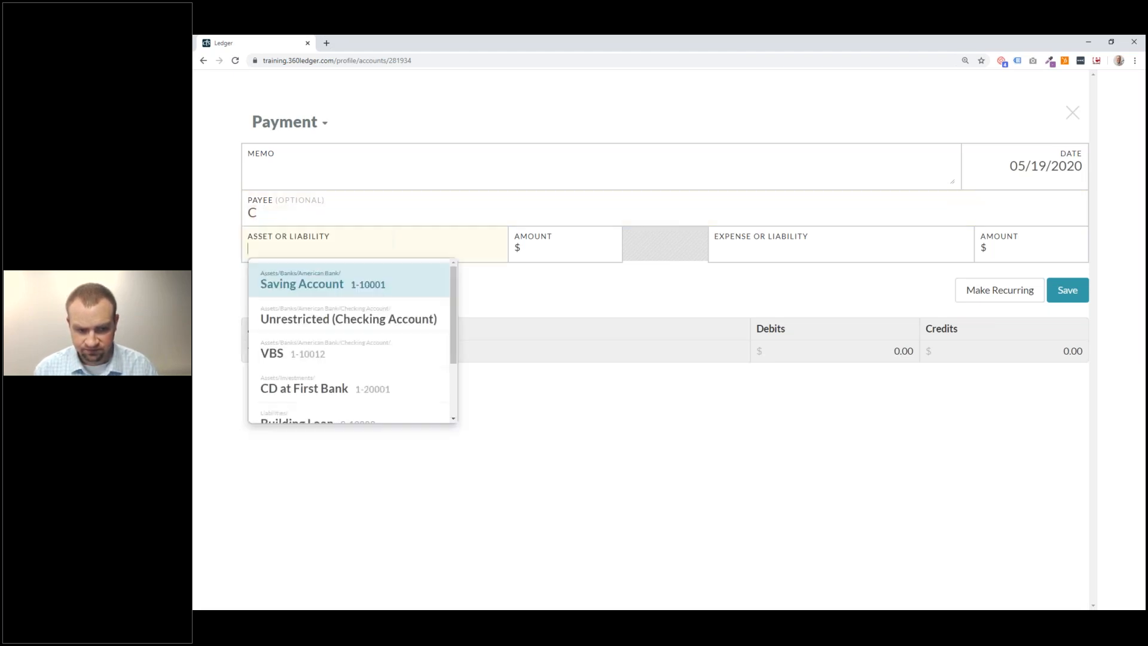
pyautogui.click(343, 217)
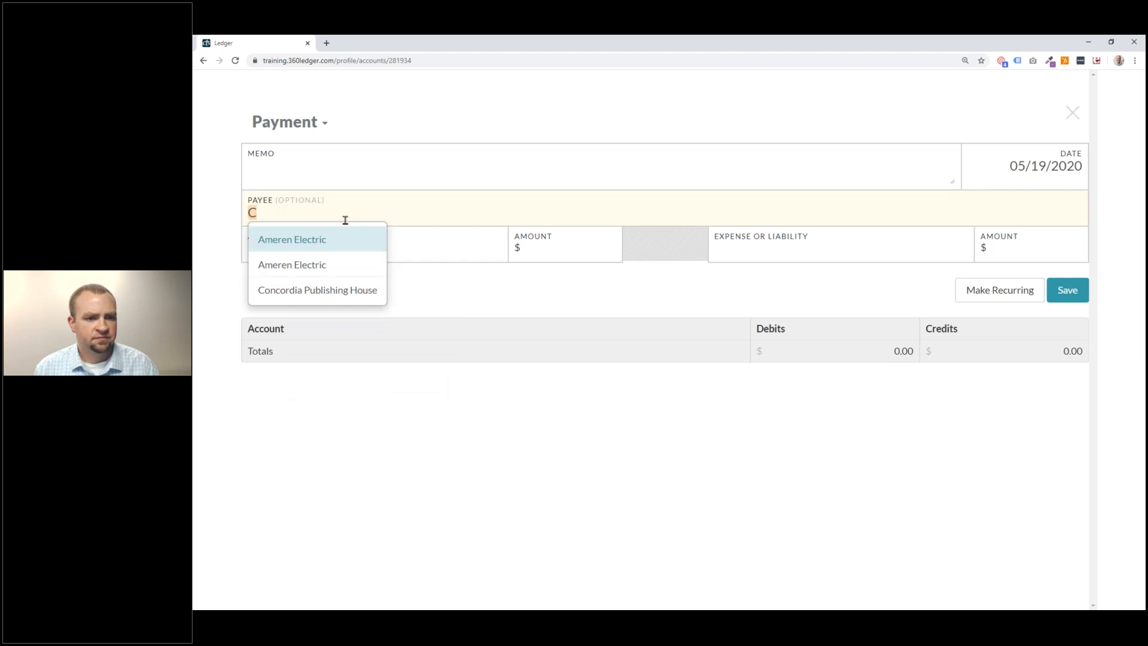
pyautogui.click(329, 291)
pyautogui.click(385, 258)
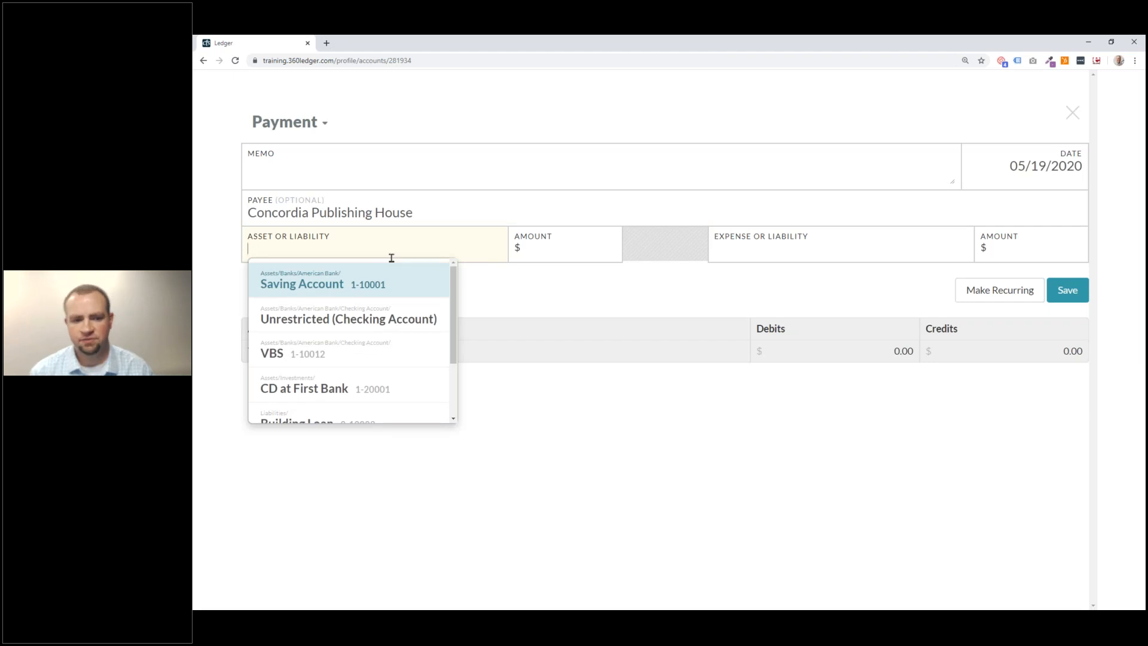
# Pay $235 from Unrestricted (Checking Account) against CPH House Account and save.
pyautogui.click(426, 323)
pyautogui.click(576, 257)
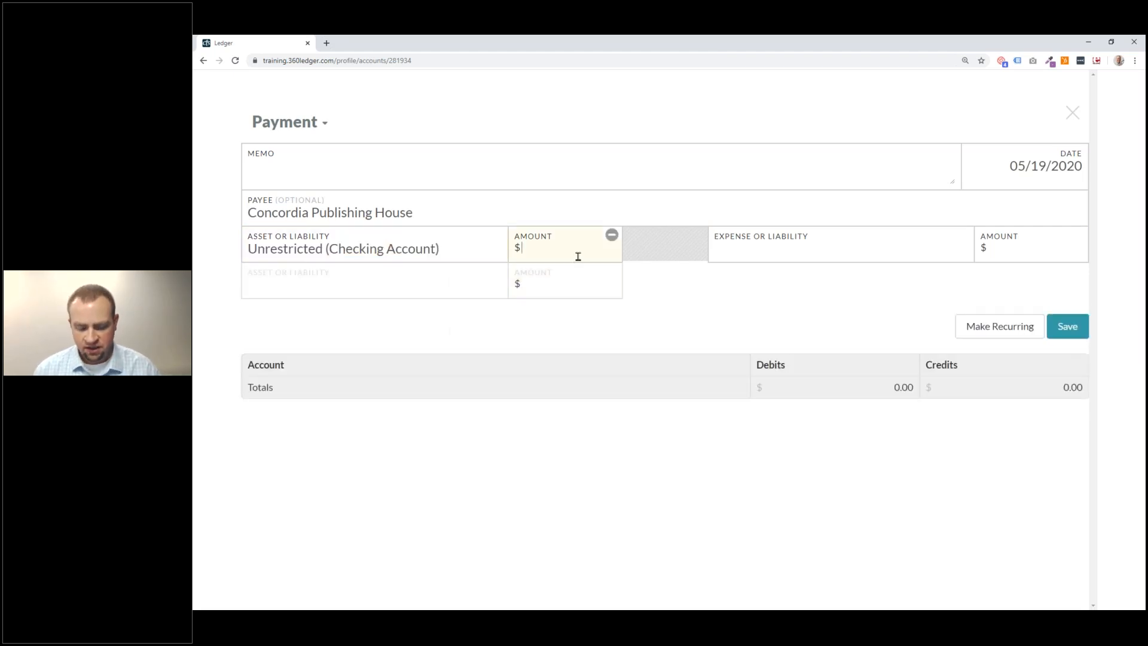
pyautogui.write('235')
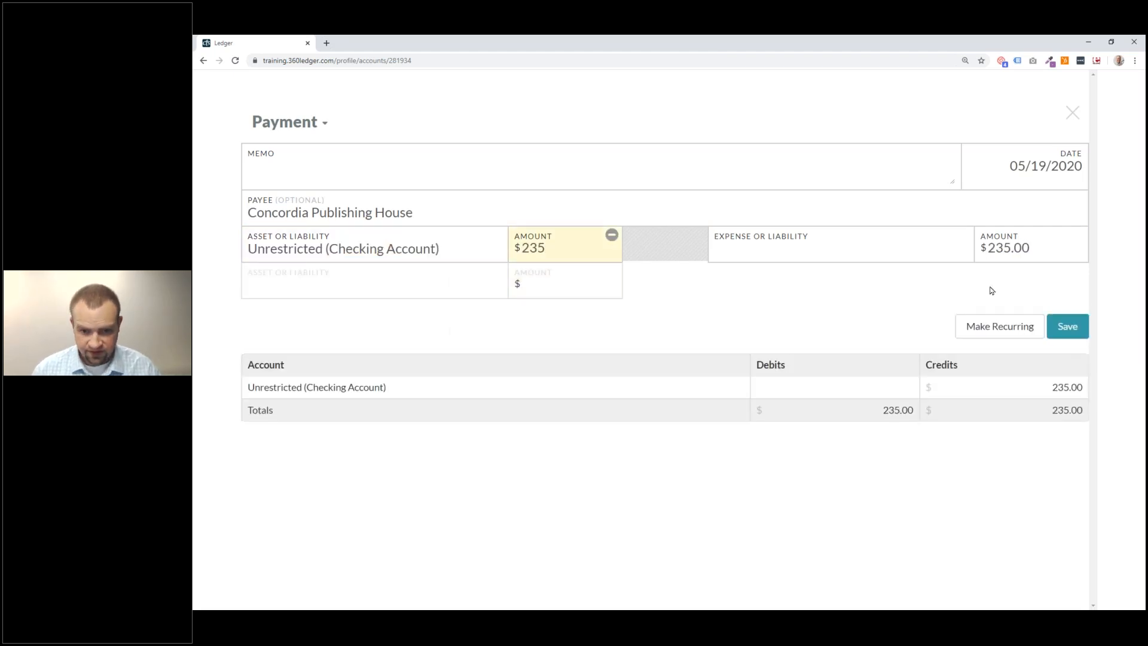
pyautogui.click(912, 253)
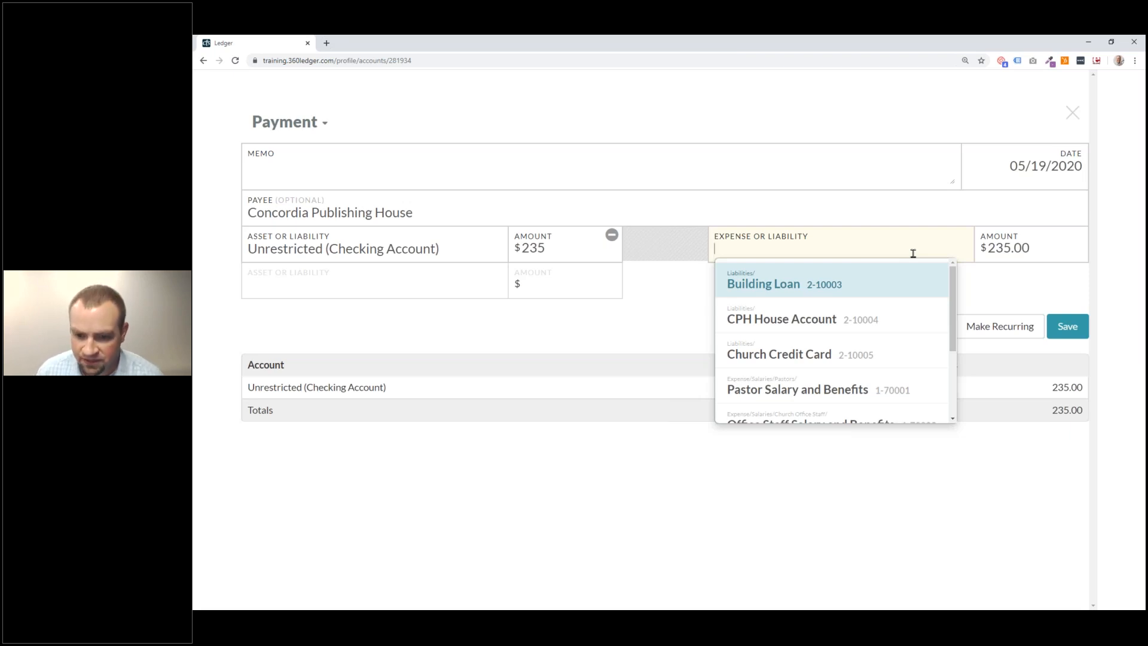
pyautogui.click(958, 337)
pyautogui.click(928, 259)
pyautogui.scroll(-3, 943, 293)
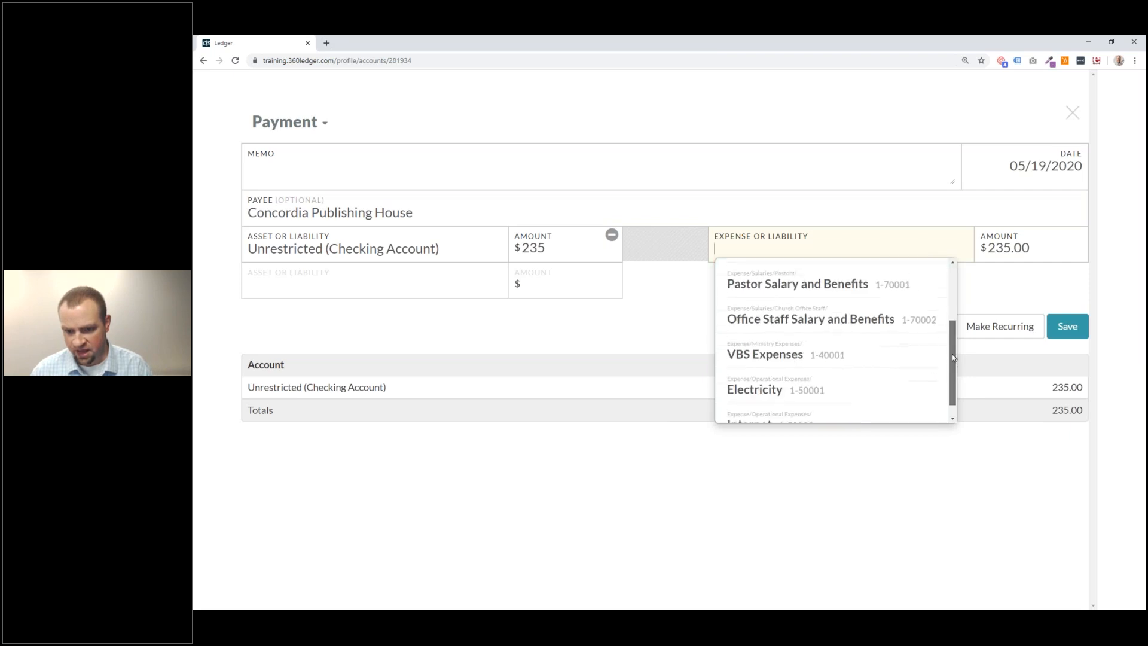
pyautogui.scroll(2, 876, 362)
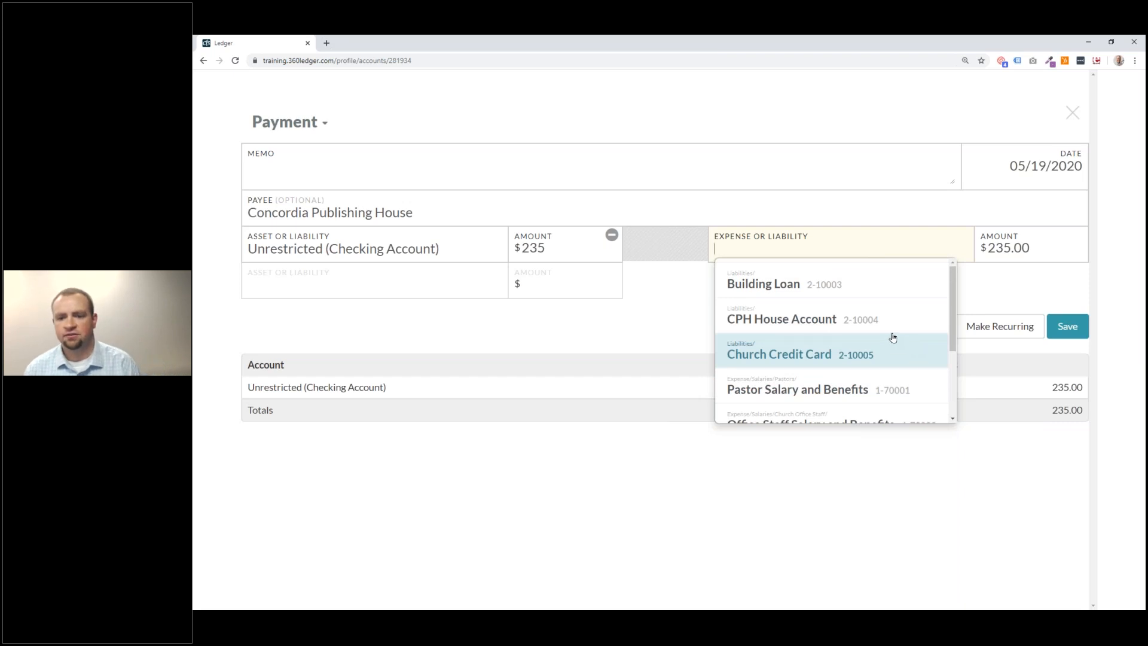
pyautogui.click(888, 323)
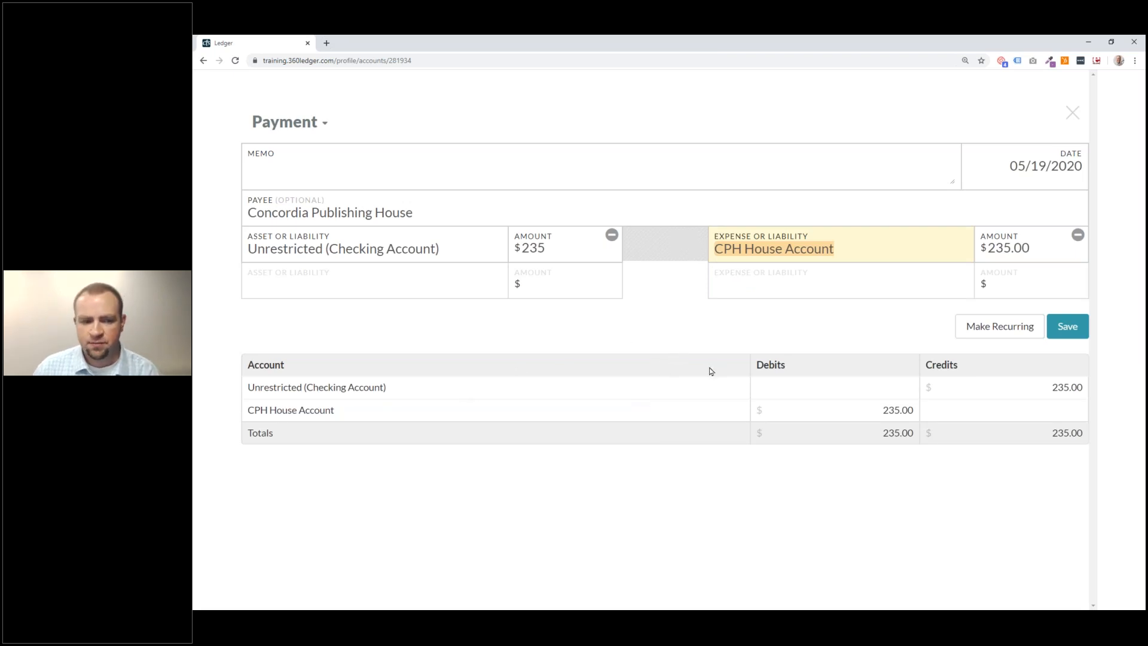
pyautogui.click(697, 620)
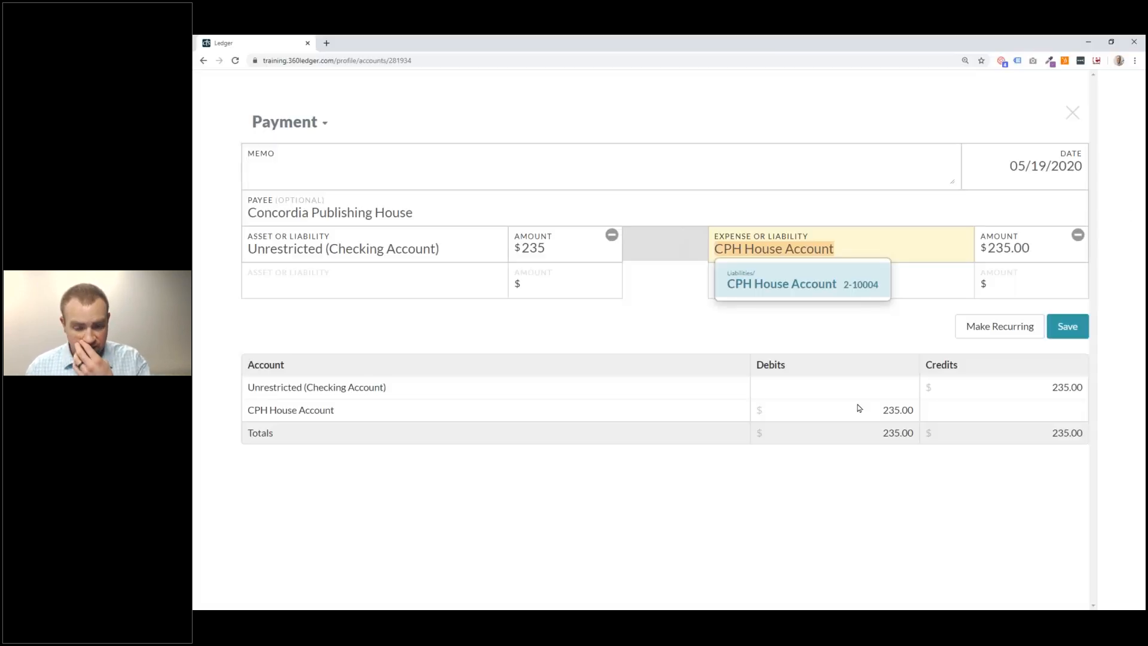
pyautogui.click(878, 343)
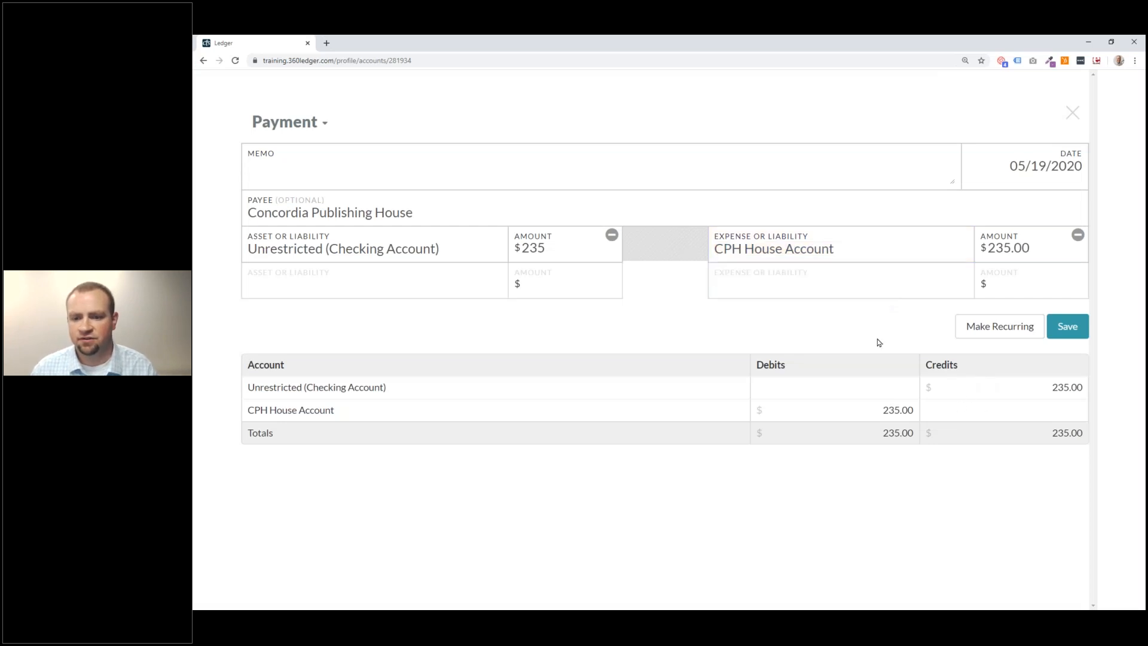
pyautogui.click(1070, 327)
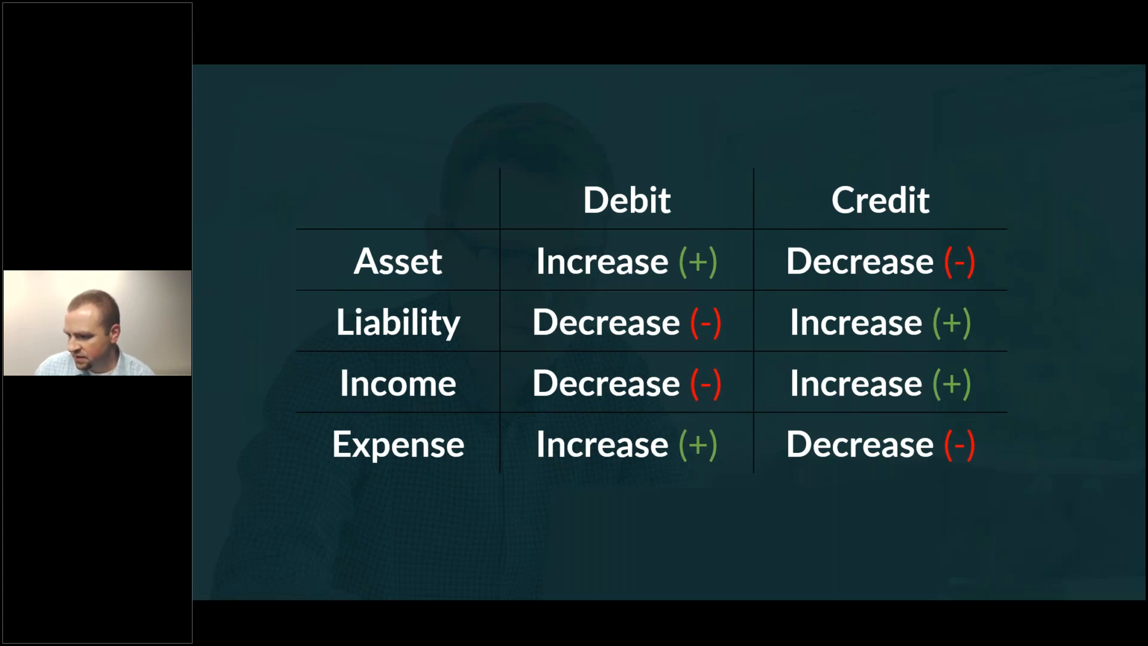
# Advance the slideshow to the Outline slide, then switch back to the ledger.
pyautogui.press('Right')
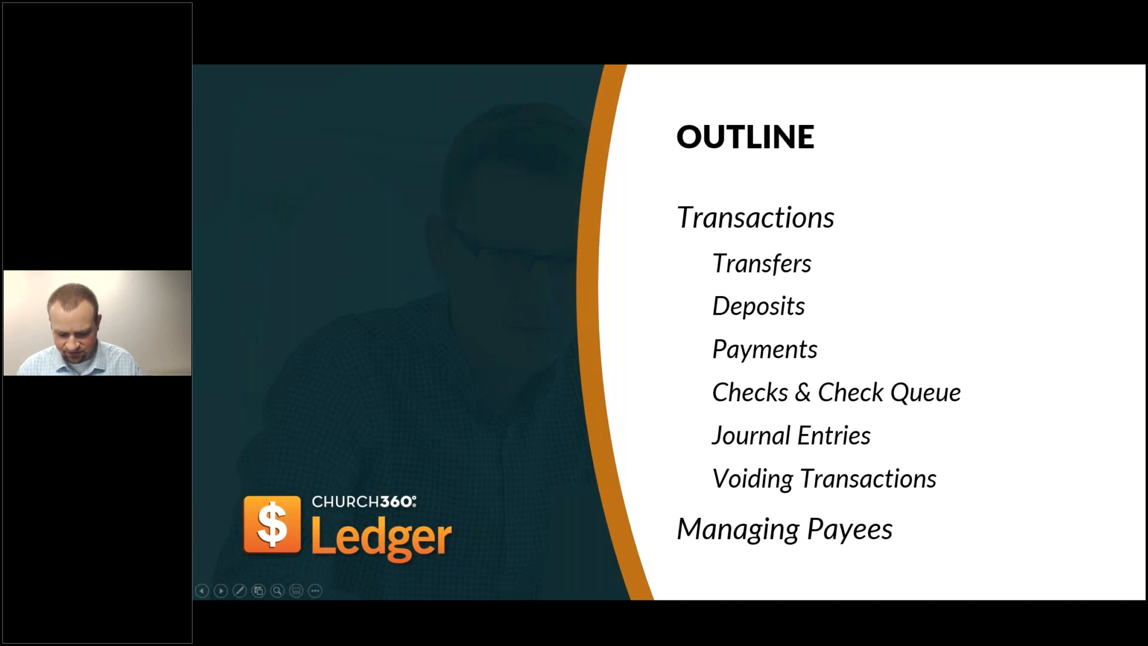
pyautogui.hotkey('alt', 'Tab')
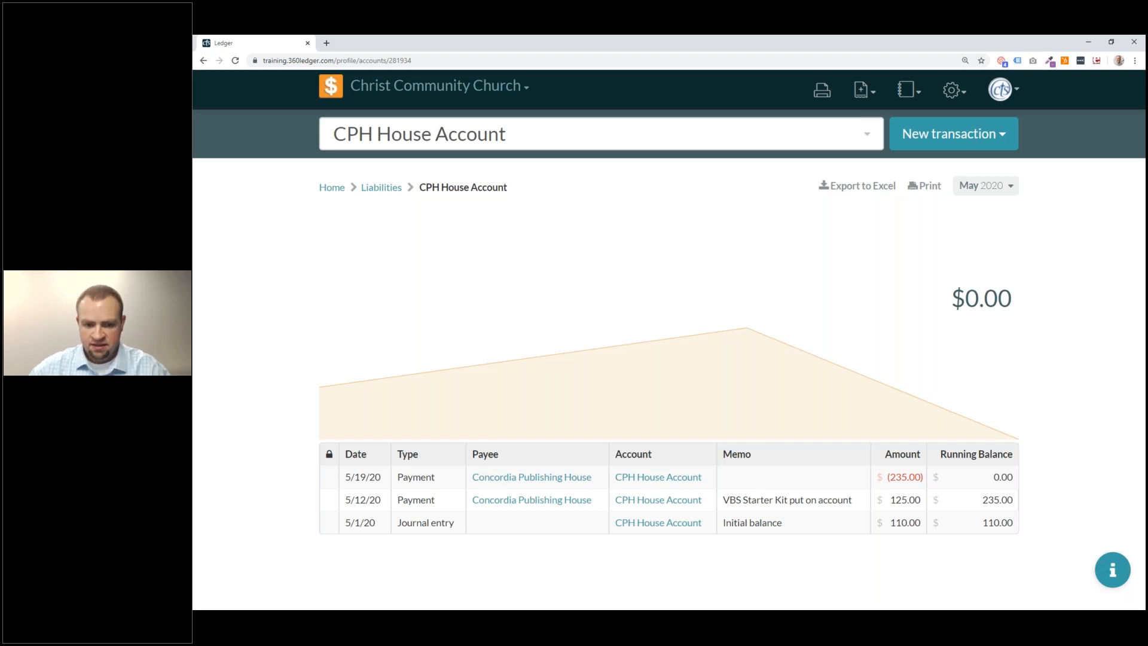
# Open the 5/12/20 $125 VBS Starter Kit payment from the CPH House Account register.
pyautogui.click(801, 508)
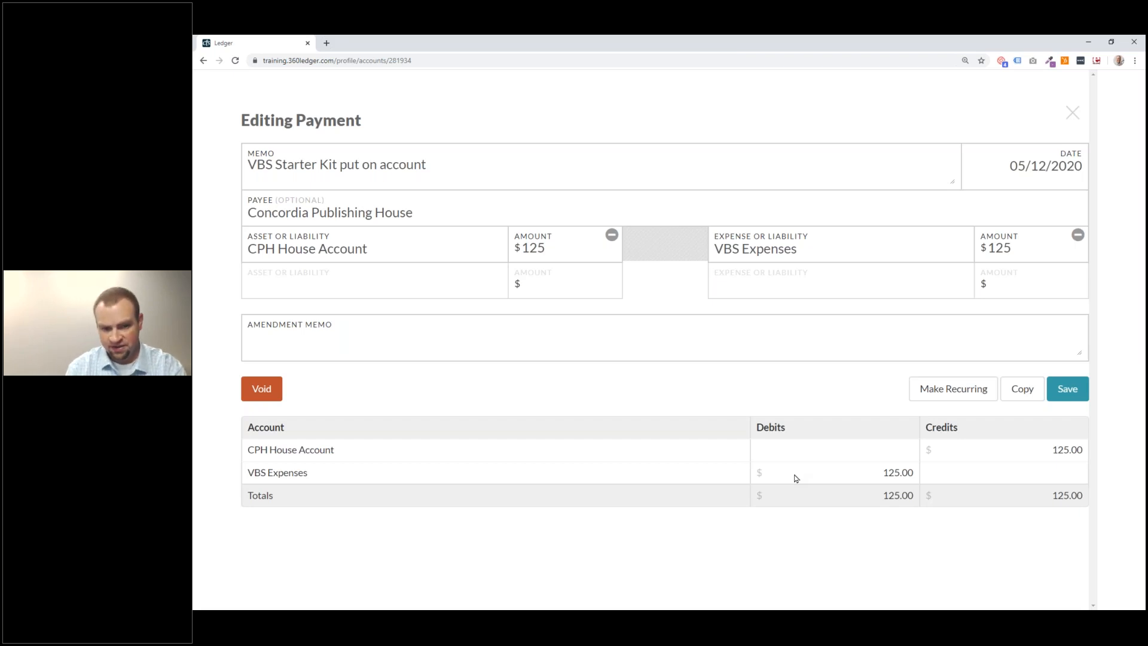
# Change both payment amounts from 125 to 140.
pyautogui.moveTo(554, 240); pyautogui.dragTo(516, 258)
pyautogui.press('BackSpace')
pyautogui.press('BackSpace')
pyautogui.press('BackSpace')
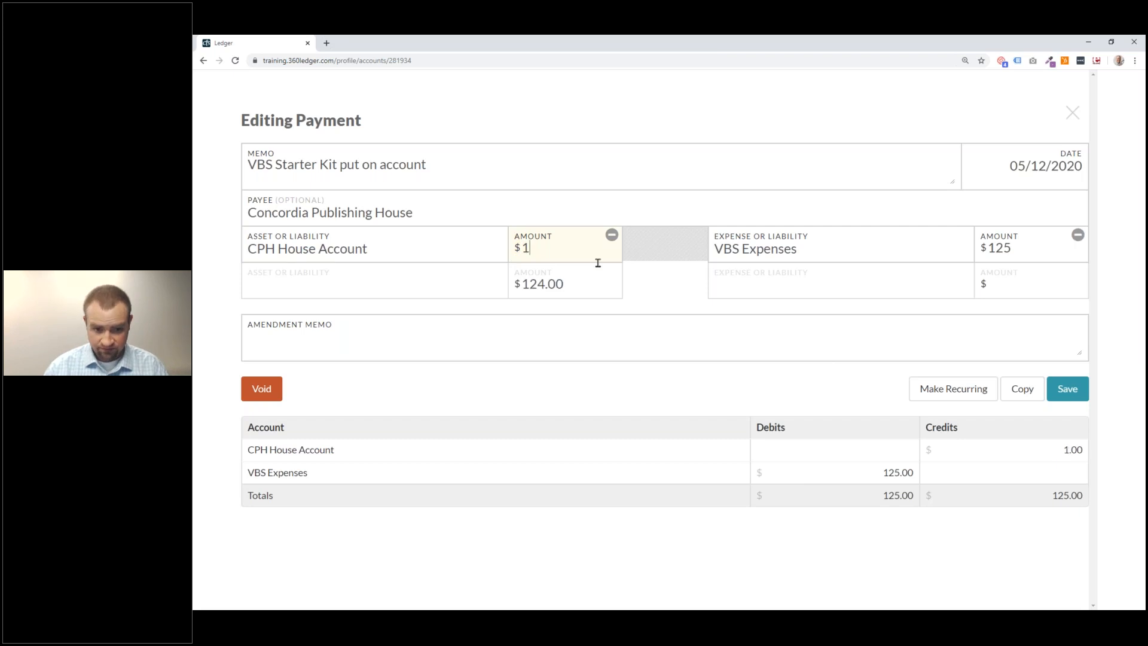
pyautogui.write('140')
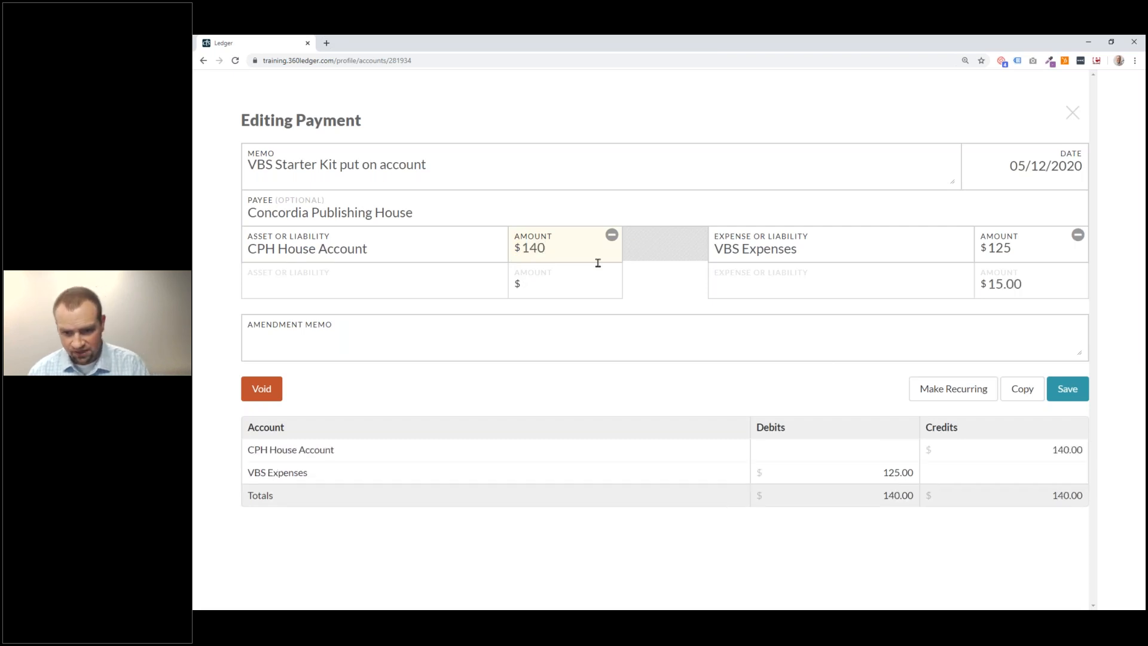
pyautogui.click(986, 281)
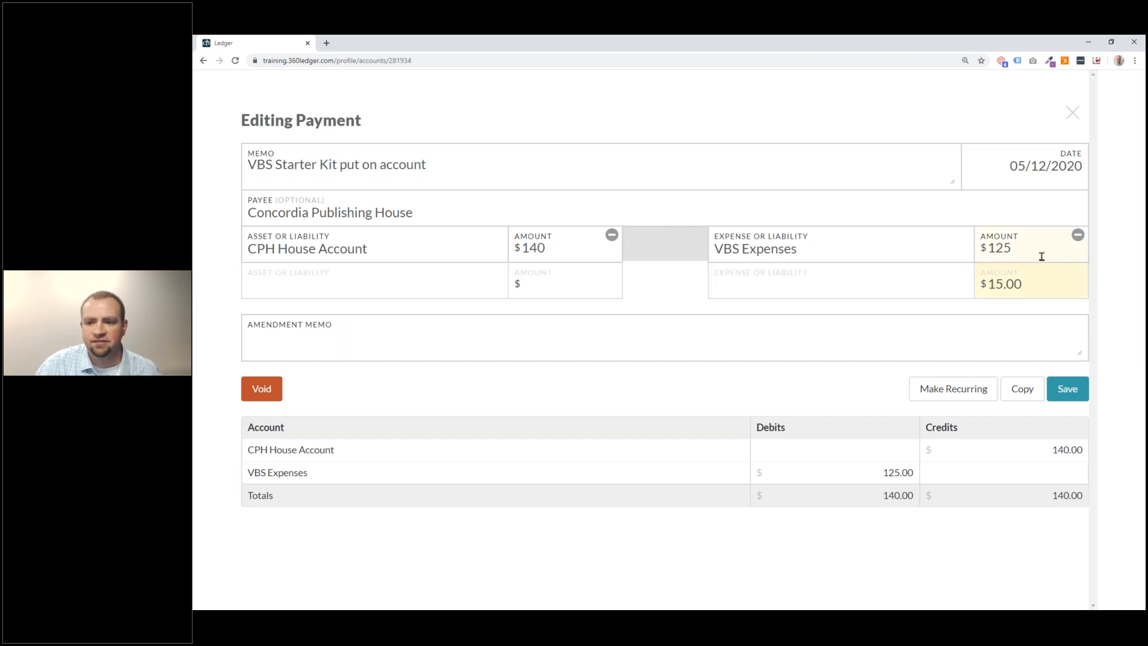
pyautogui.moveTo(1049, 250); pyautogui.dragTo(951, 244)
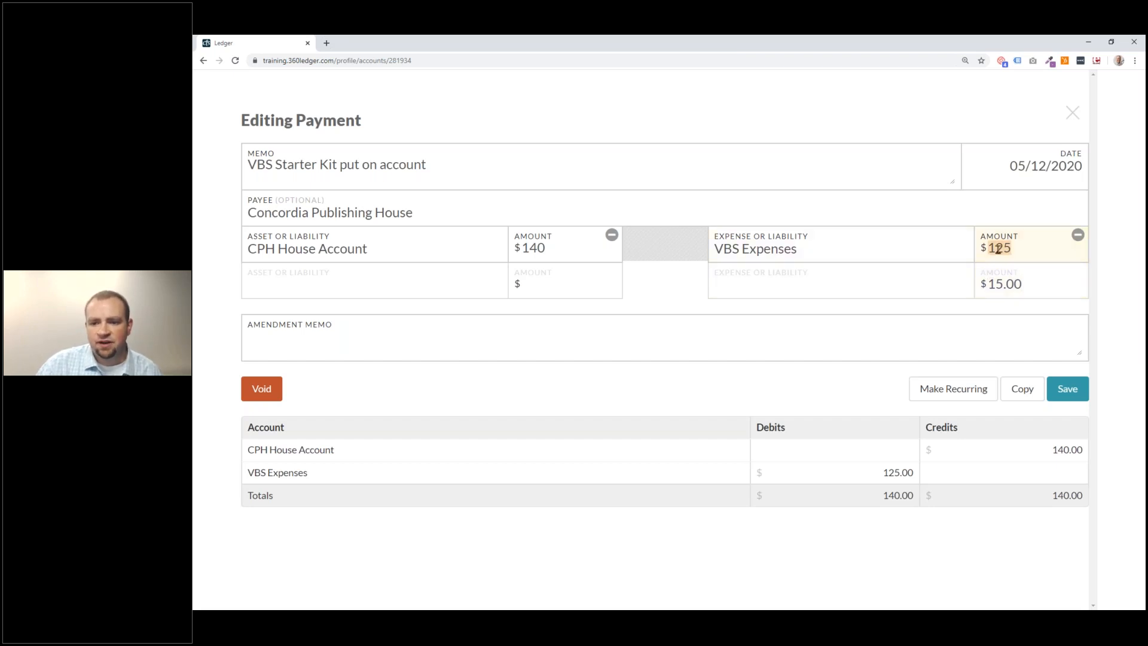
pyautogui.write('140')
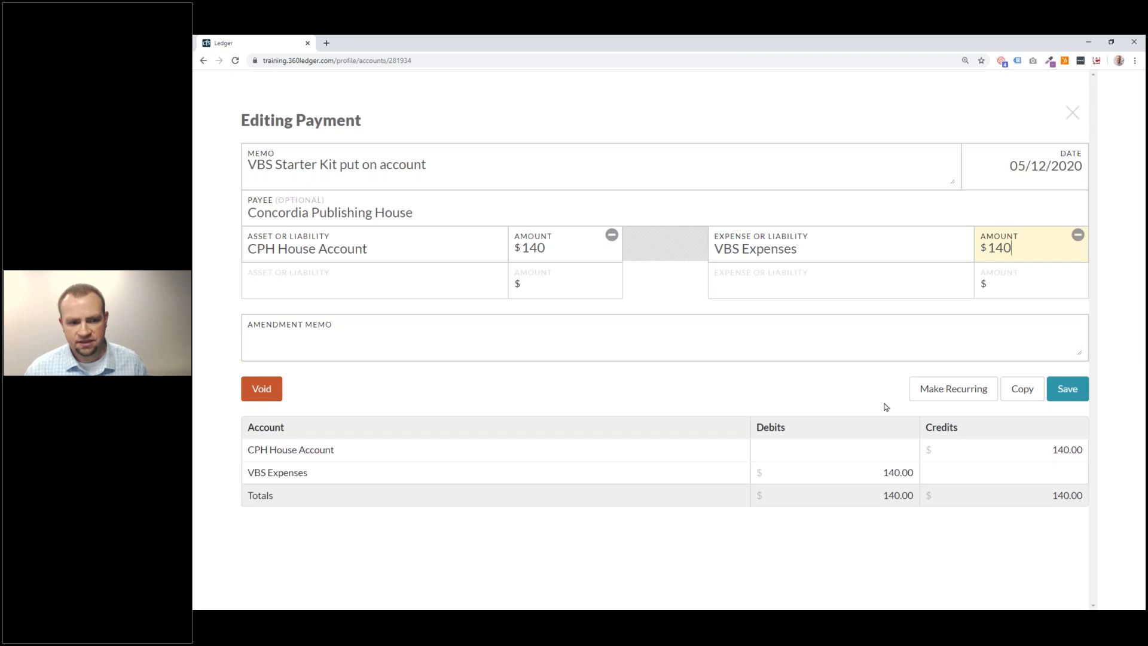
# Add the amendment memo 'Forgot to add Shipping' and save the payment.
pyautogui.click(677, 350)
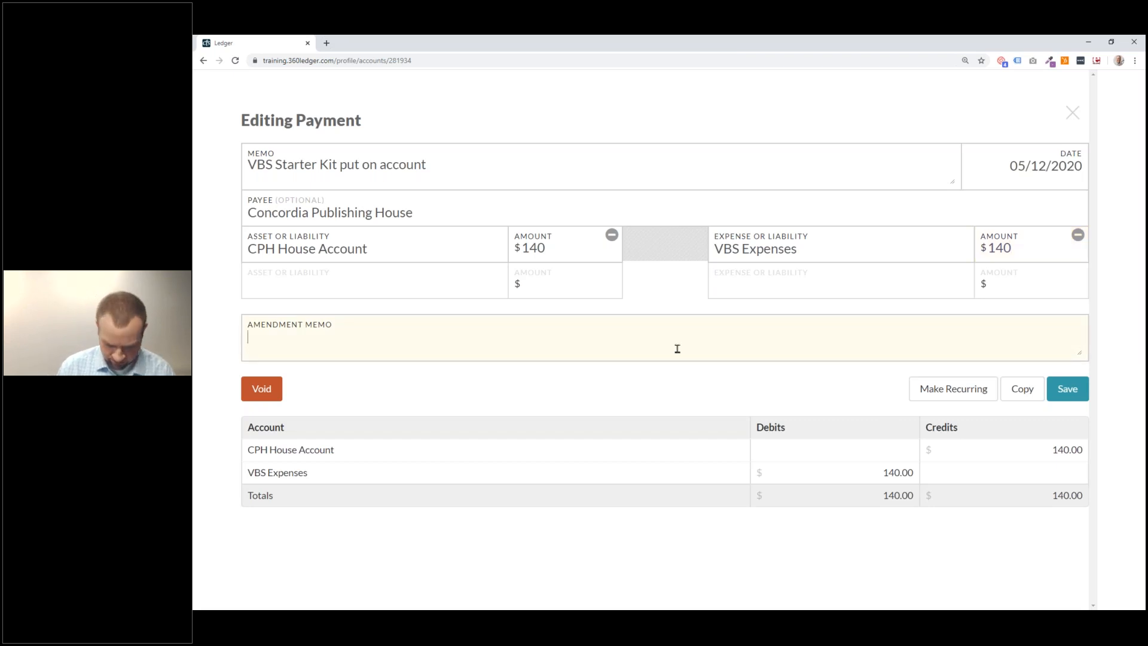
pyautogui.write('Forgp')
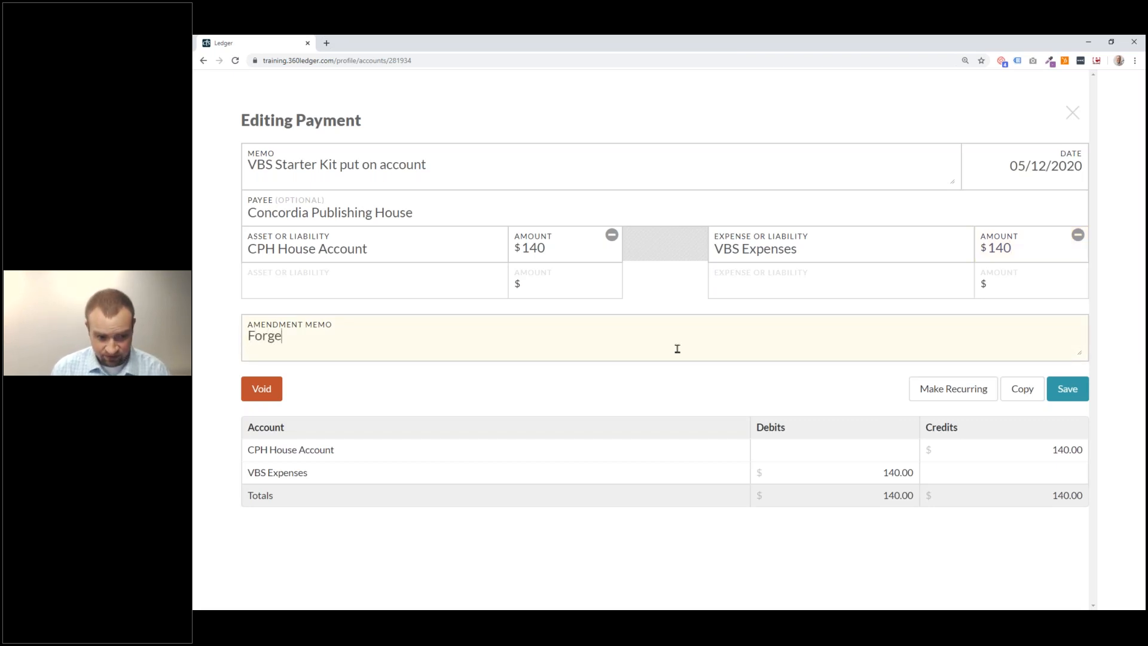
pyautogui.press('BackSpace')
pyautogui.write('ot to add s')
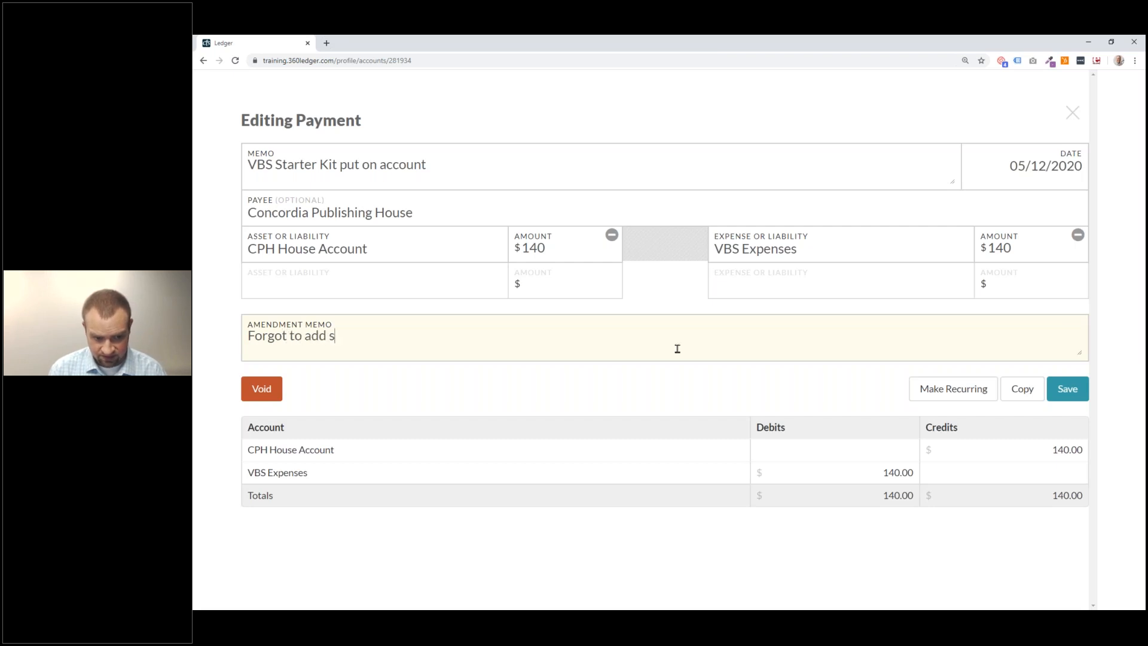
pyautogui.press('BackSpace')
pyautogui.write('S')
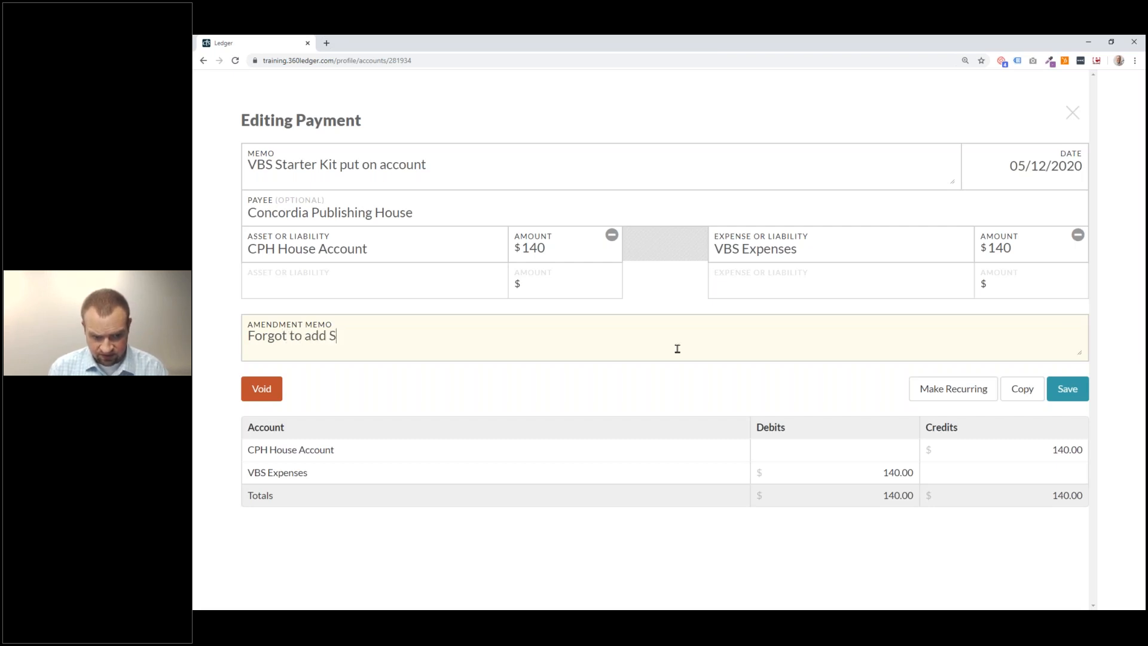
pyautogui.write('hipping')
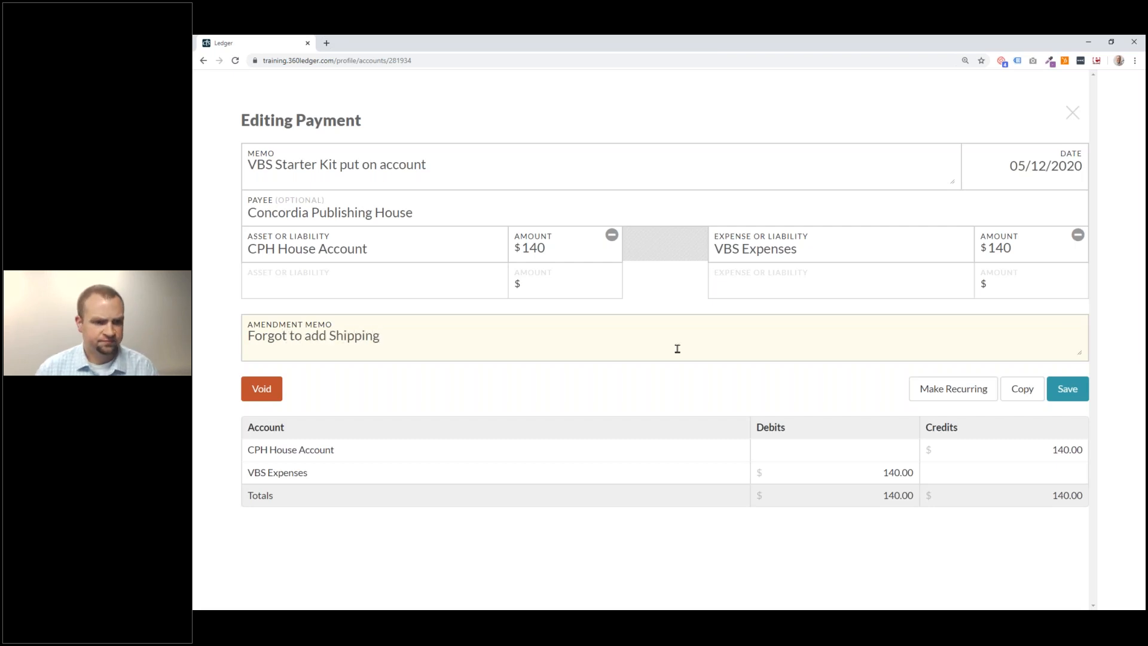
pyautogui.click(1067, 394)
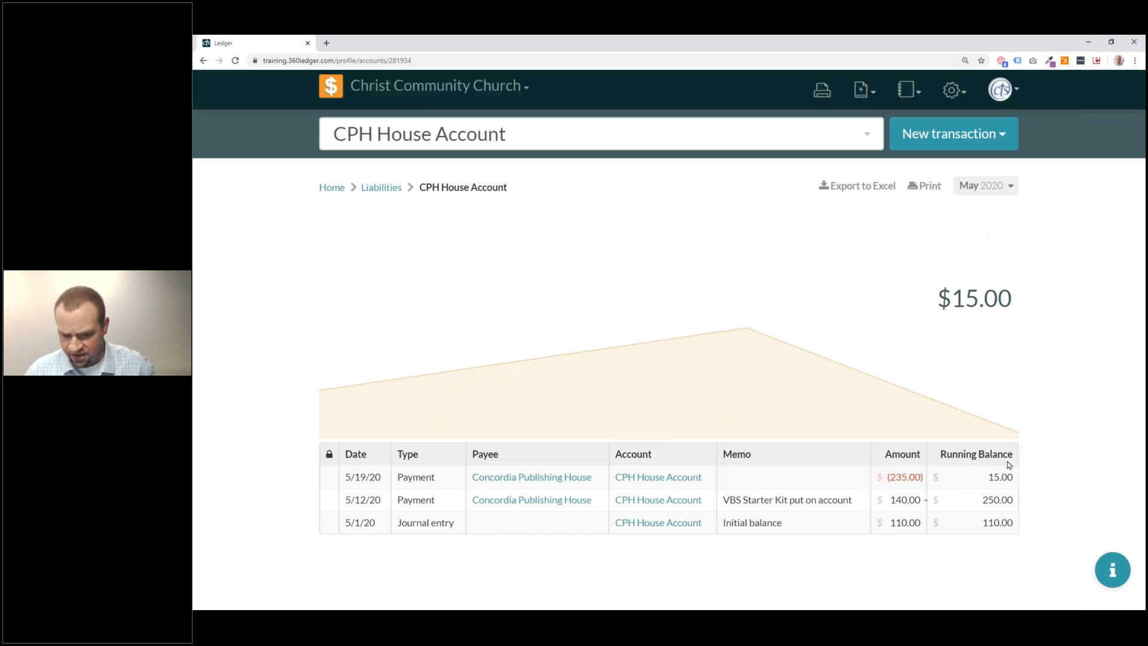
pyautogui.click(925, 505)
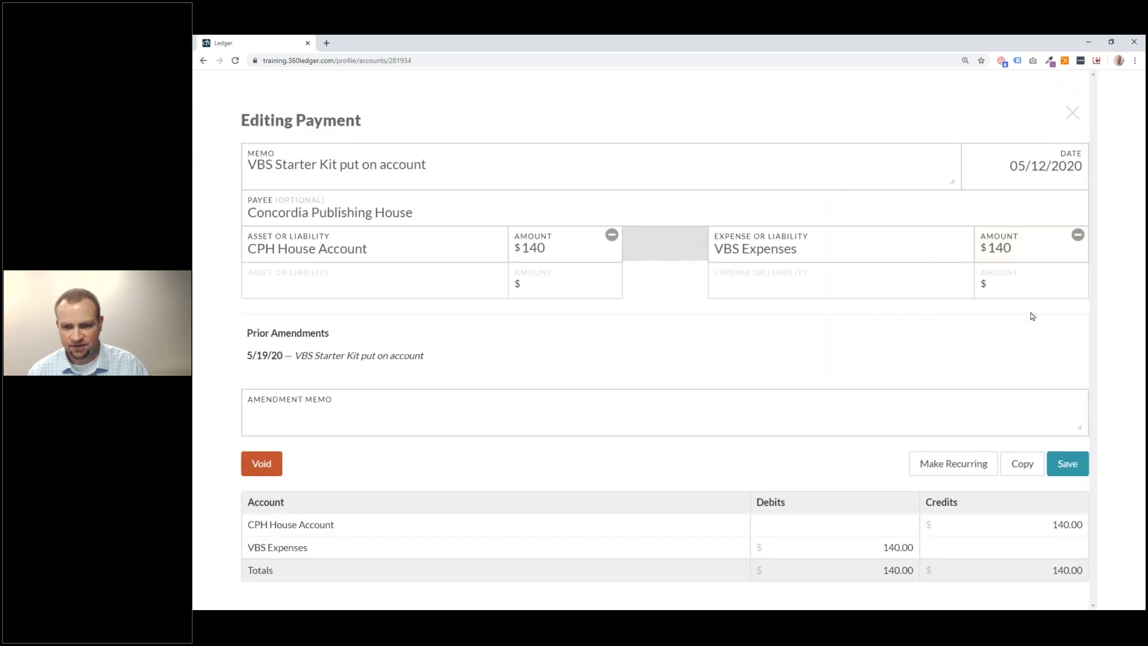
pyautogui.click(1073, 111)
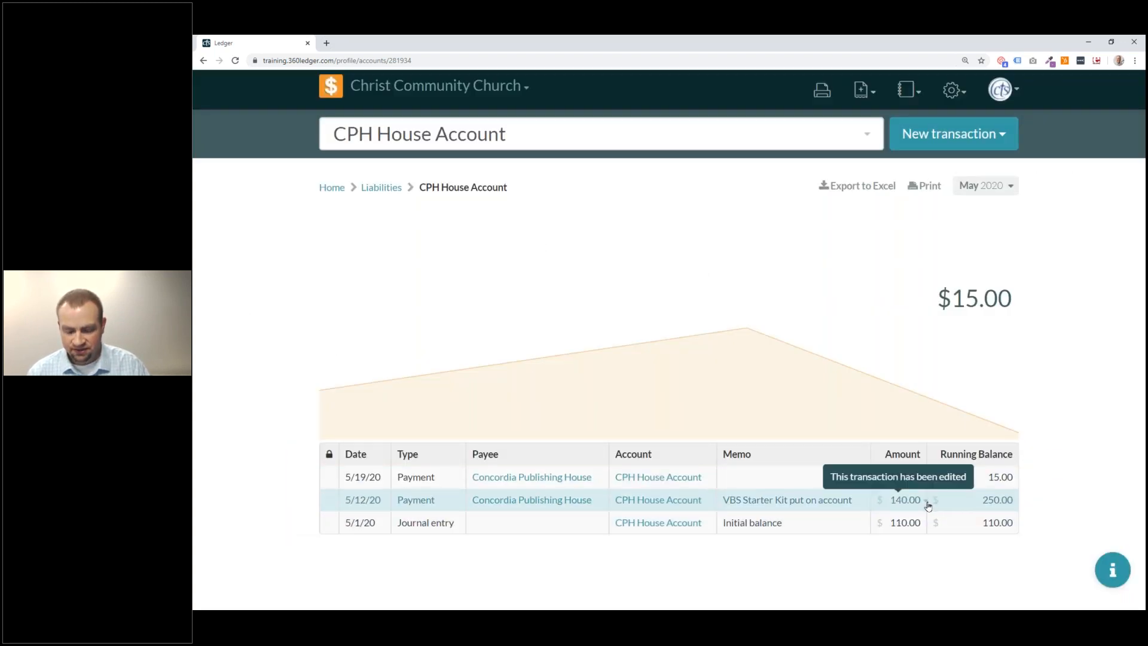
pyautogui.click(927, 504)
pyautogui.scroll(-1, 925, 502)
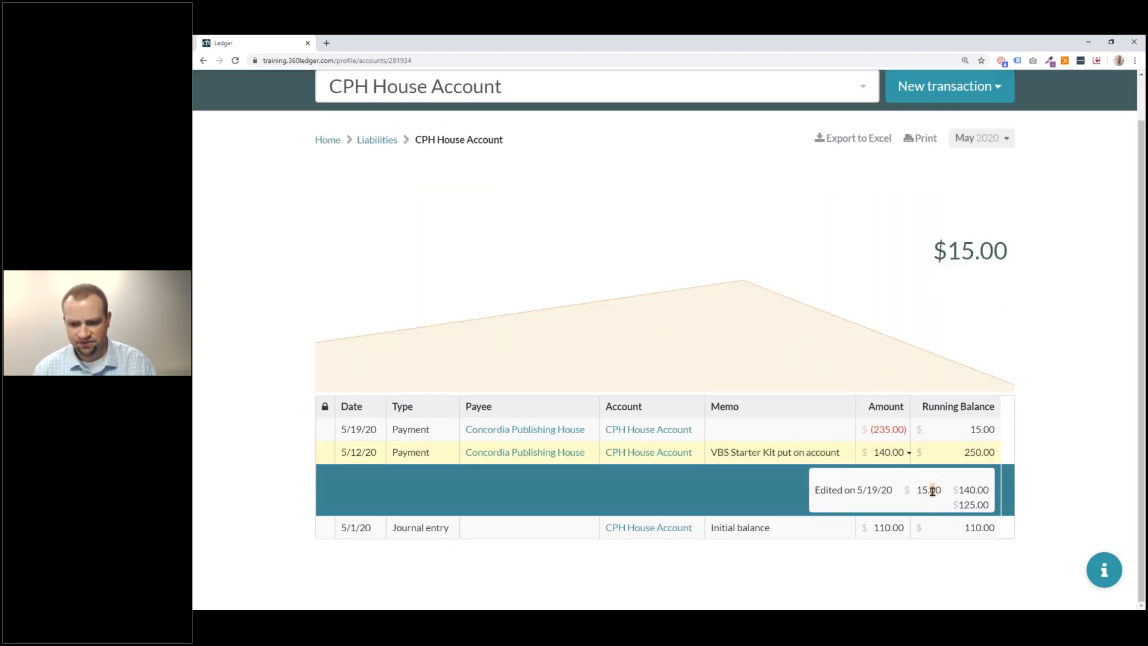
pyautogui.moveTo(958, 490); pyautogui.dragTo(976, 495)
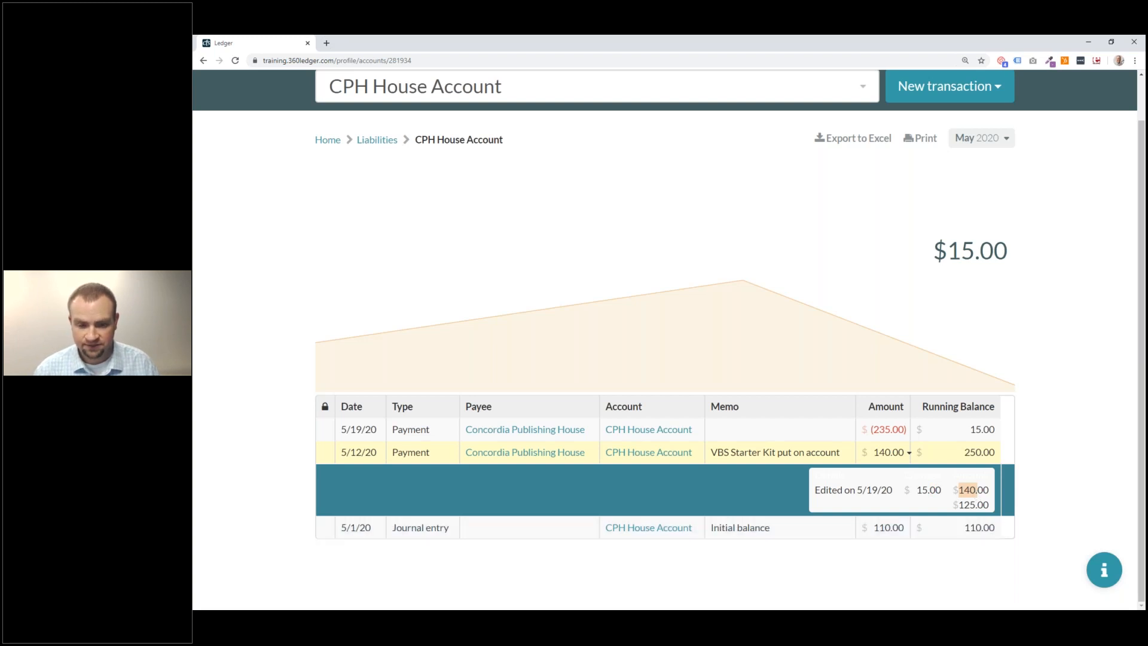
pyautogui.click(1095, 392)
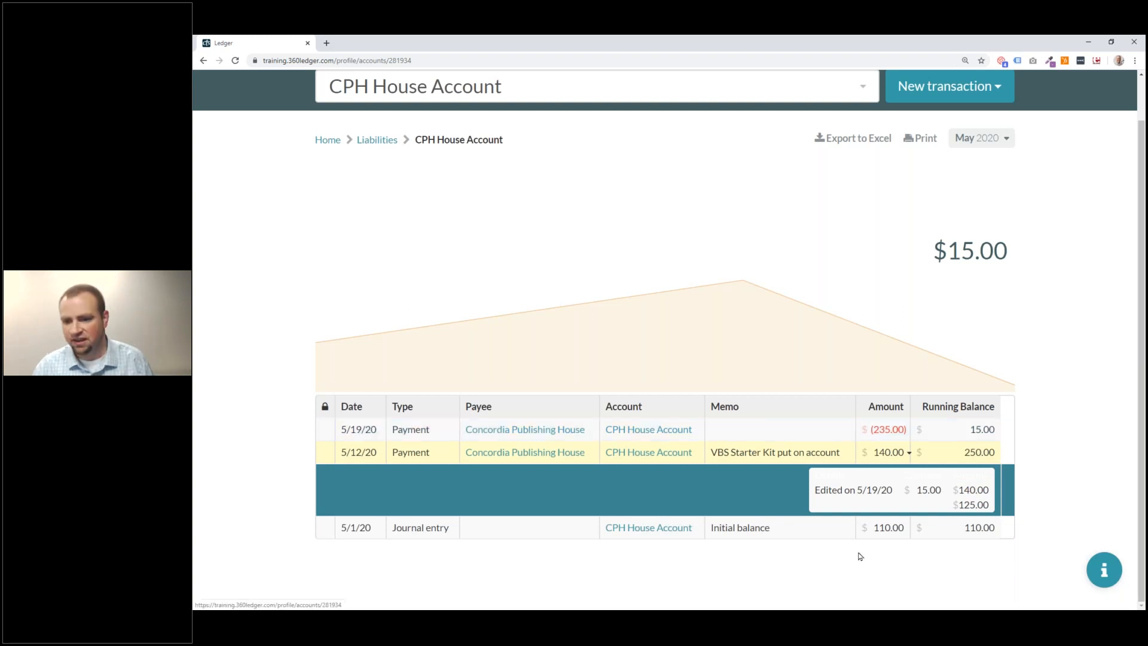
pyautogui.click(939, 462)
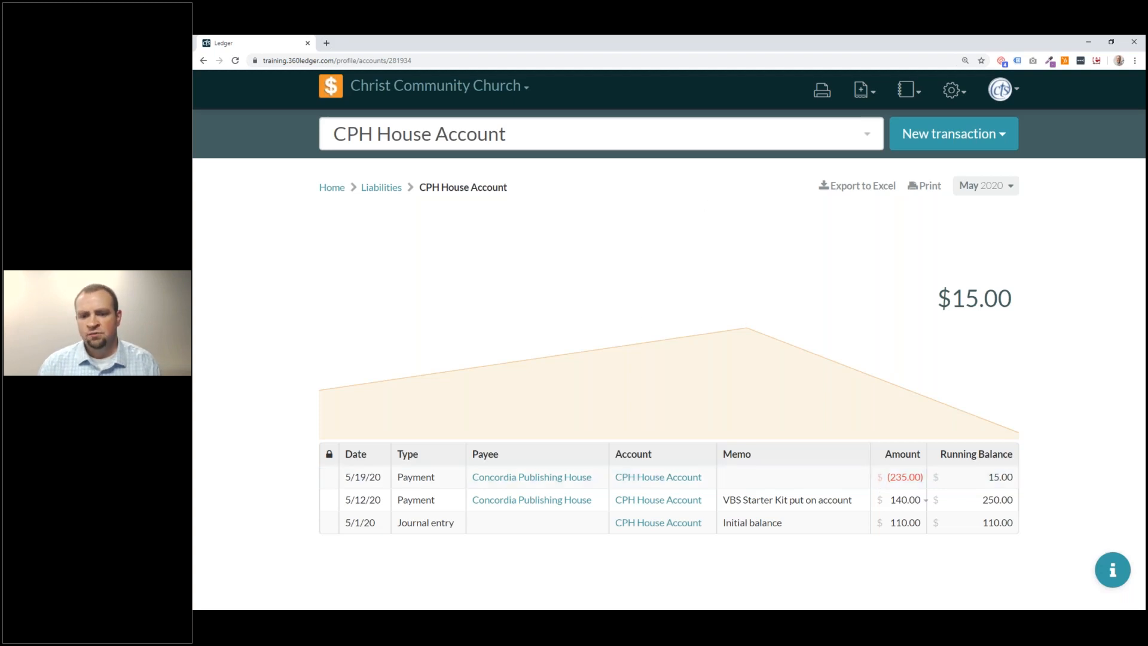
# Void the 5/19/20 $235.00 Concordia Publishing House payment, returning the balance to $250.00.
pyautogui.click(765, 491)
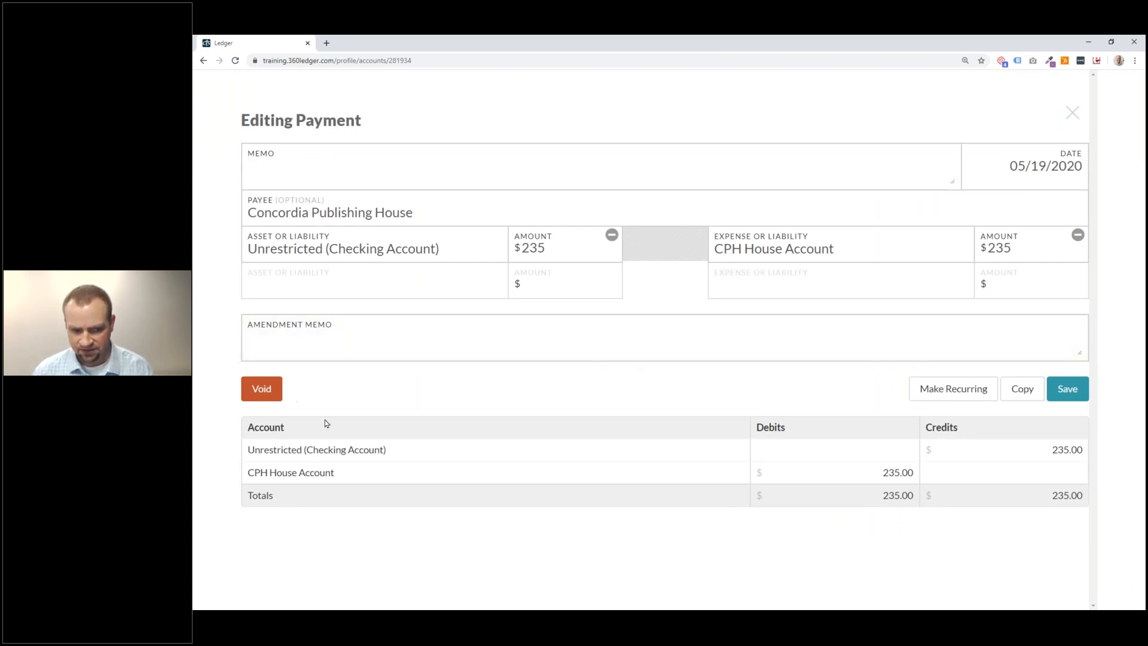
pyautogui.click(258, 393)
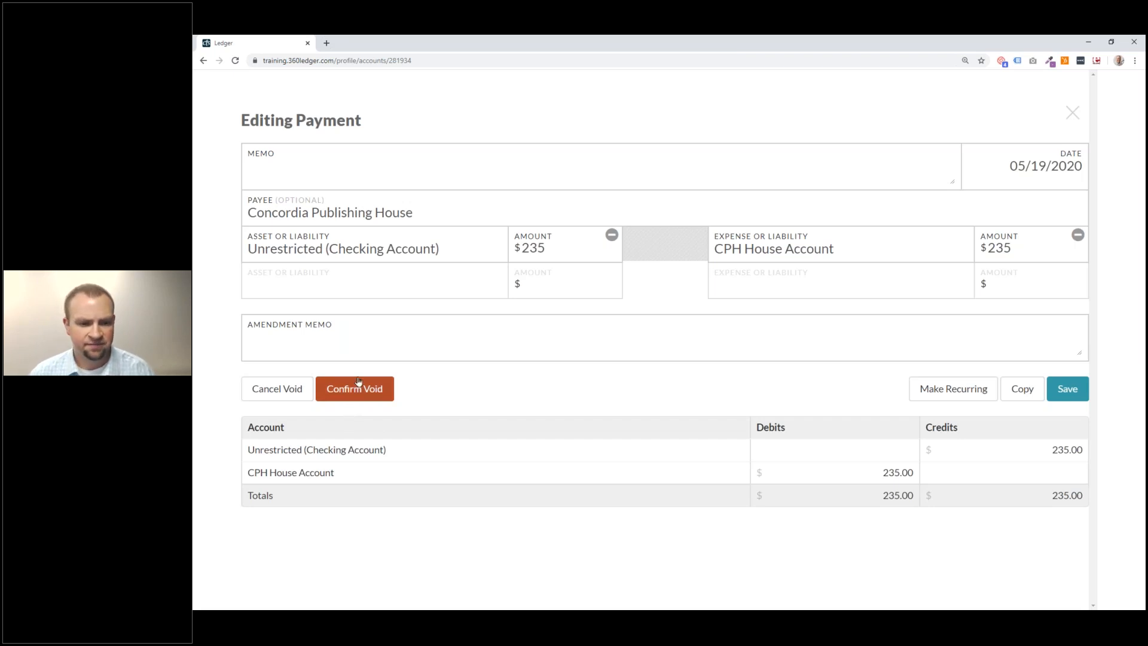
pyautogui.click(375, 389)
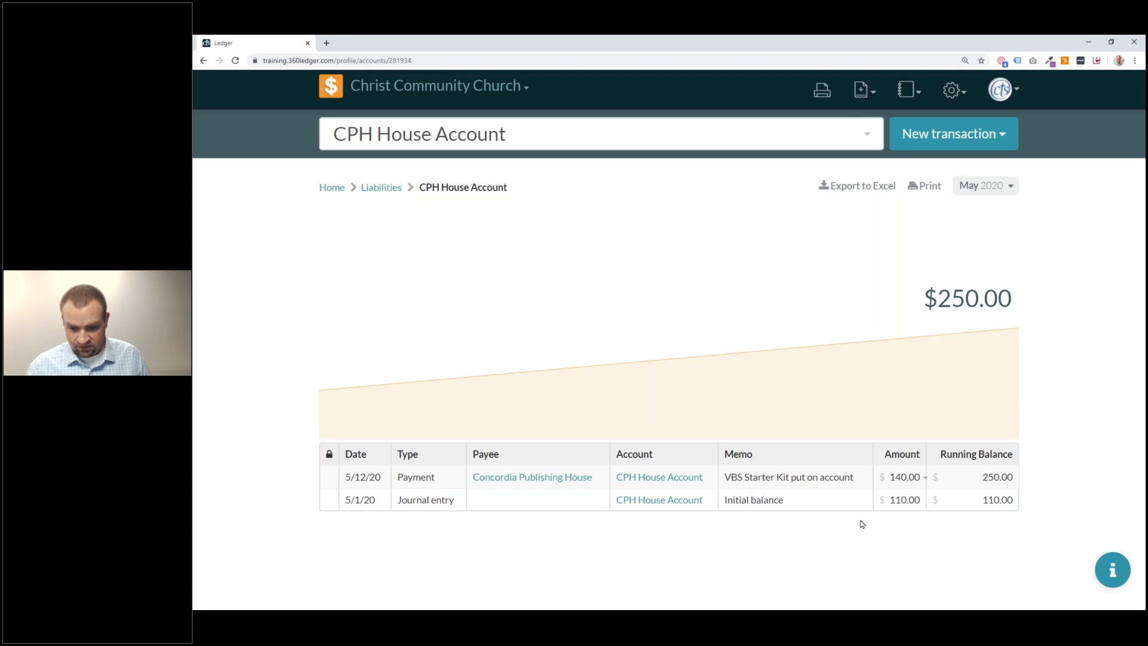
# Open the May 2020 Event Log from the Reports menu.
pyautogui.click(921, 99)
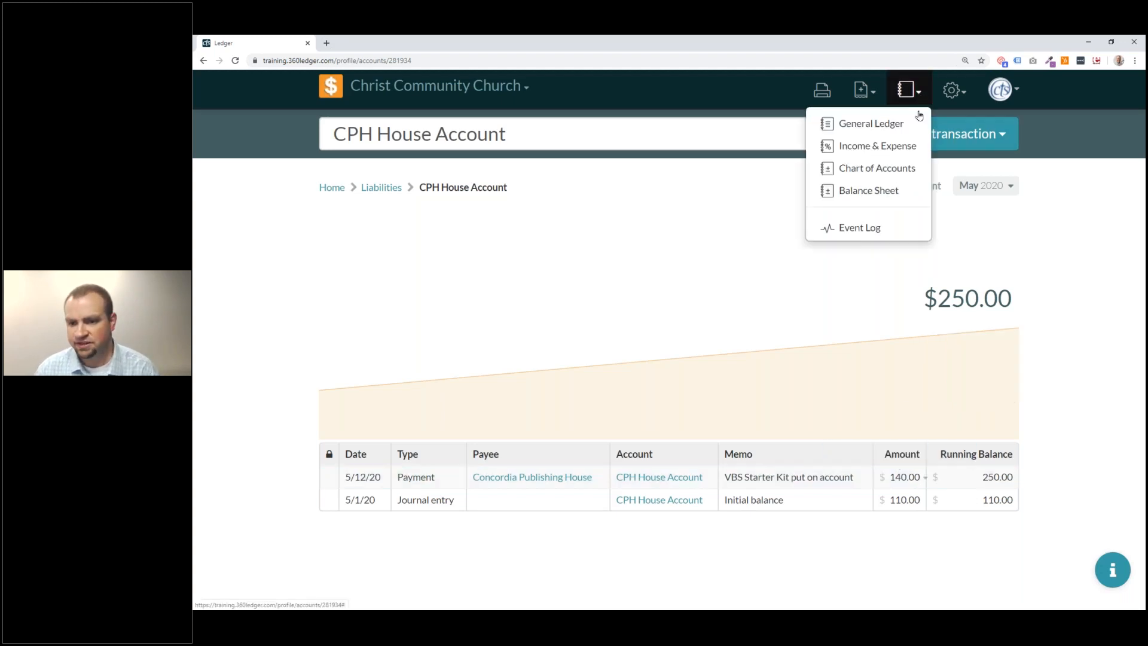
pyautogui.click(884, 228)
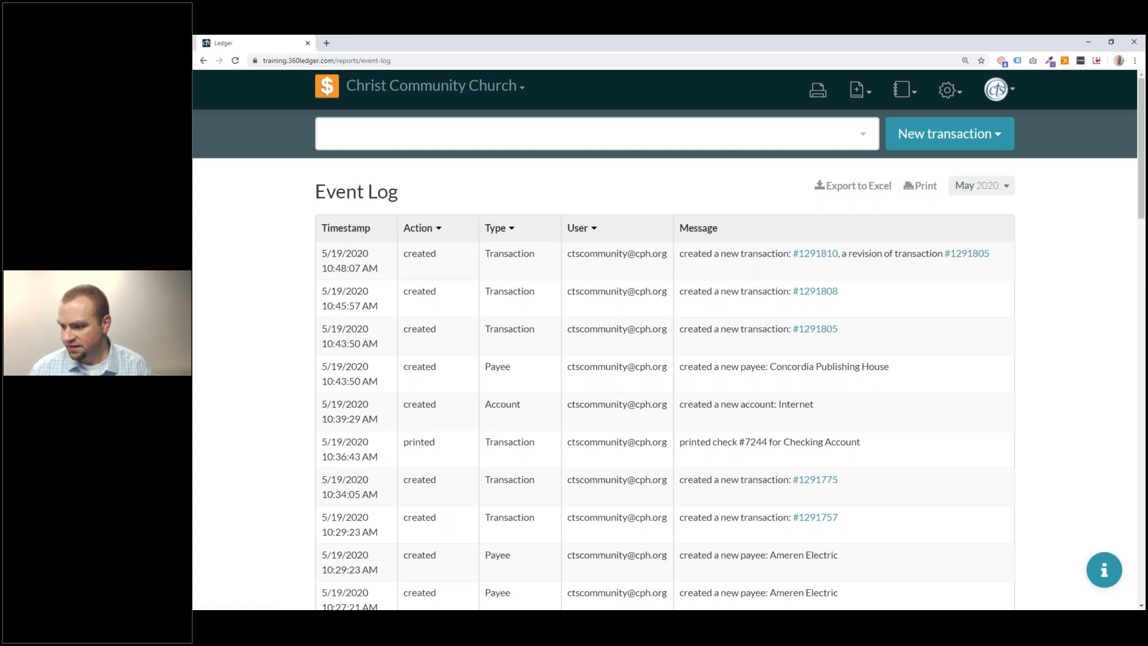
pyautogui.click(905, 91)
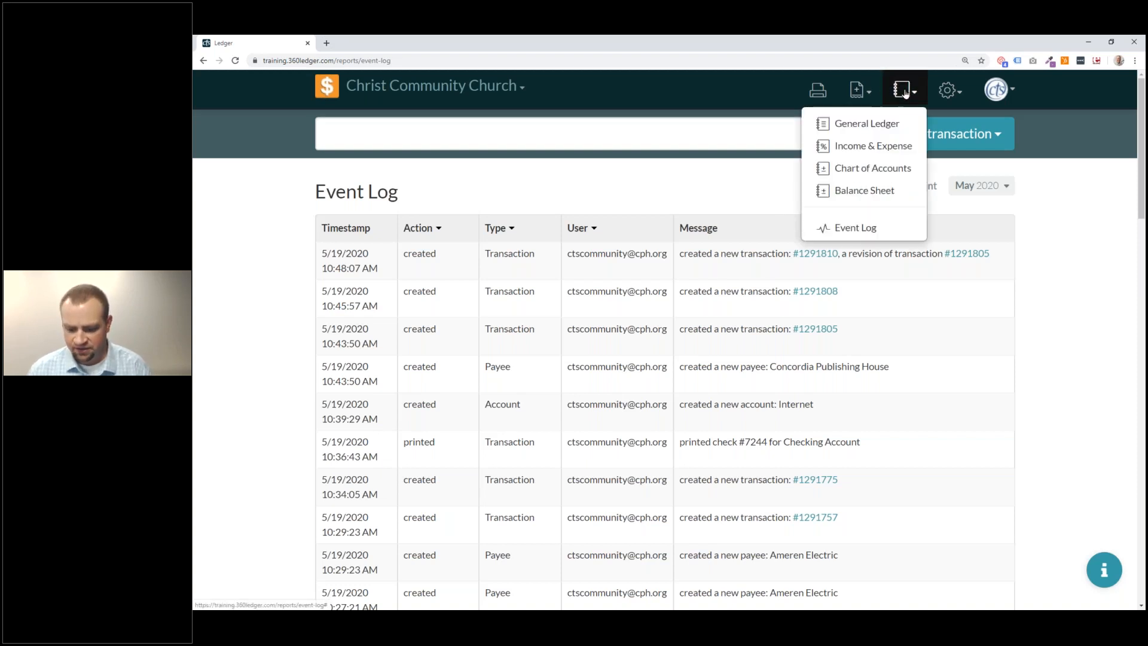
# Go to the Payees settings page and inspect both Ameren Electric entries.
pyautogui.click(947, 90)
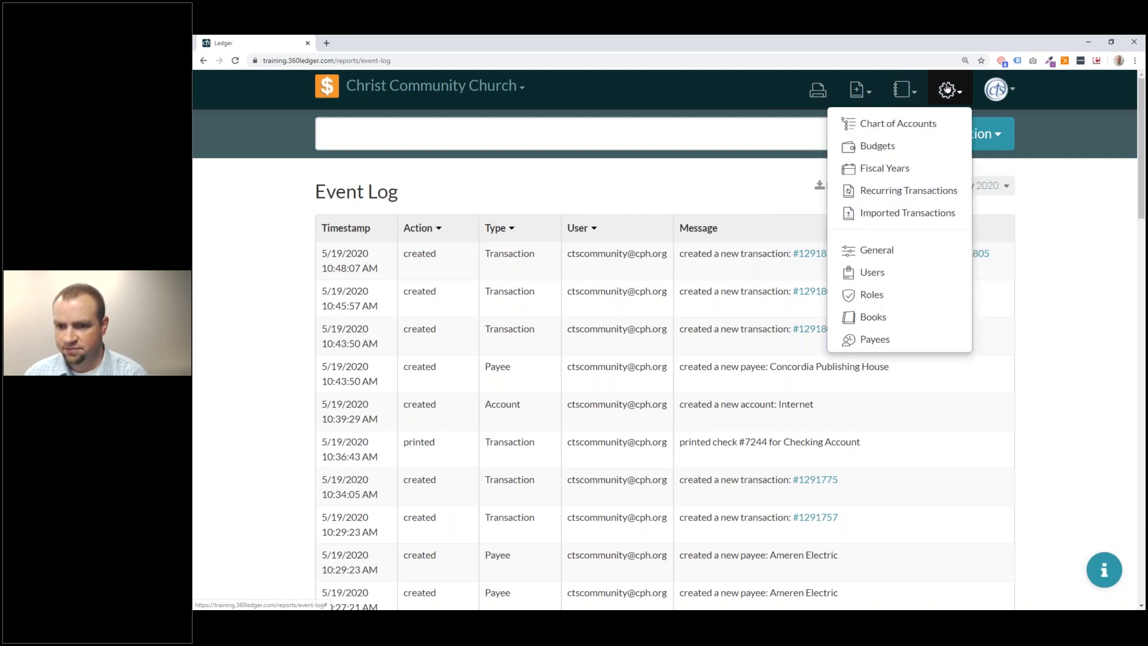
pyautogui.click(940, 340)
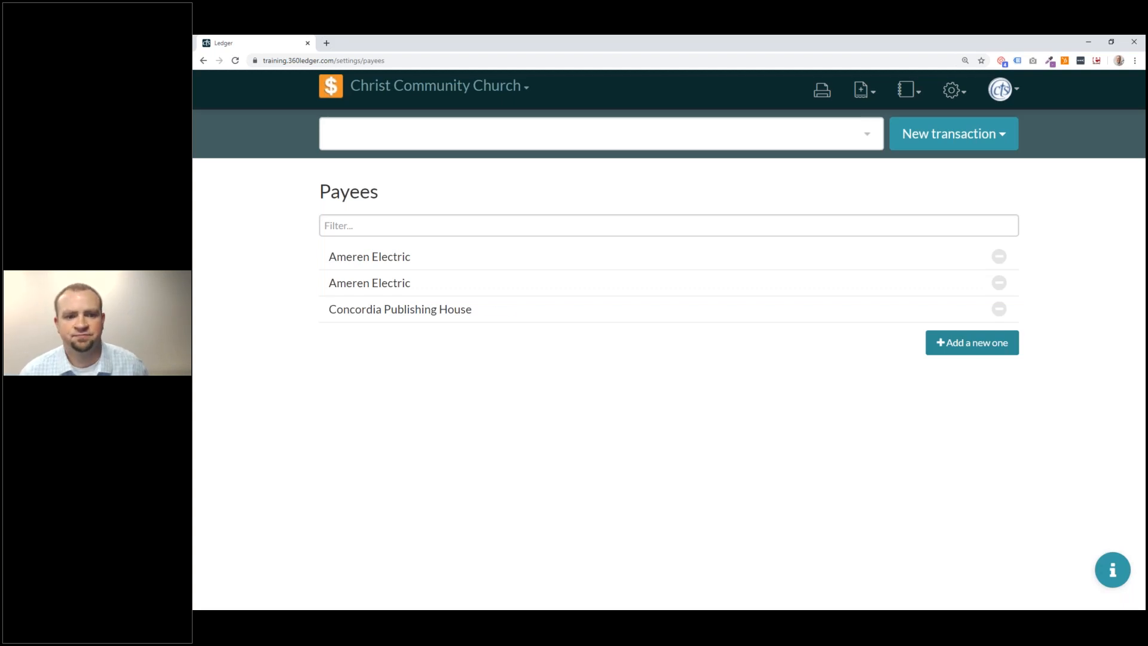
pyautogui.click(512, 254)
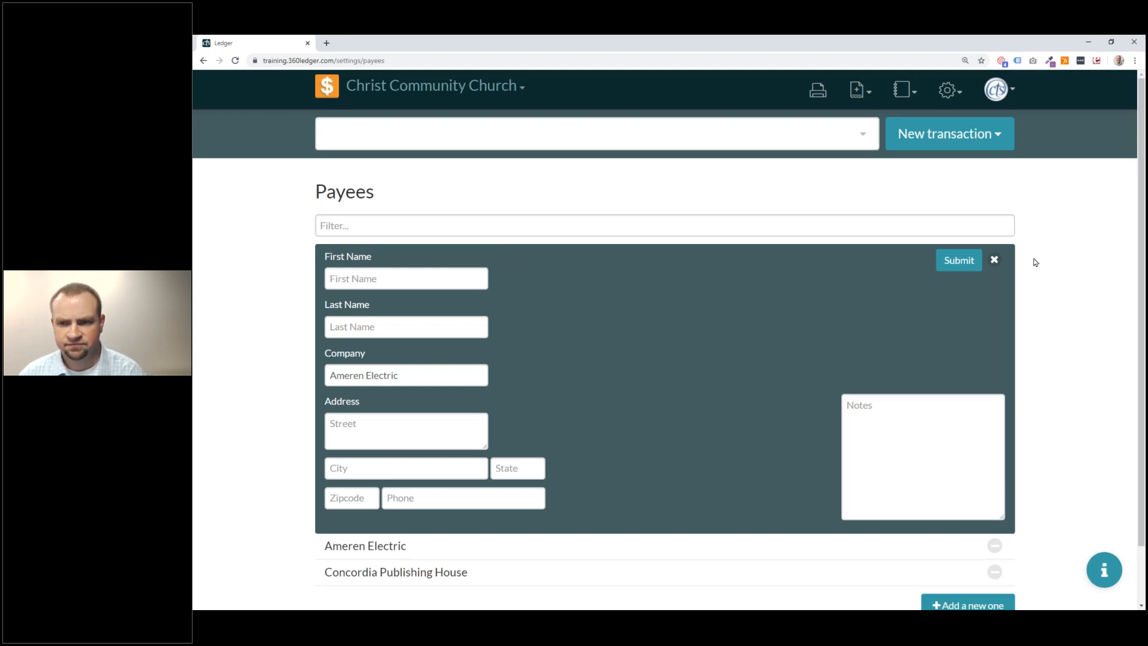
pyautogui.click(994, 259)
pyautogui.click(523, 274)
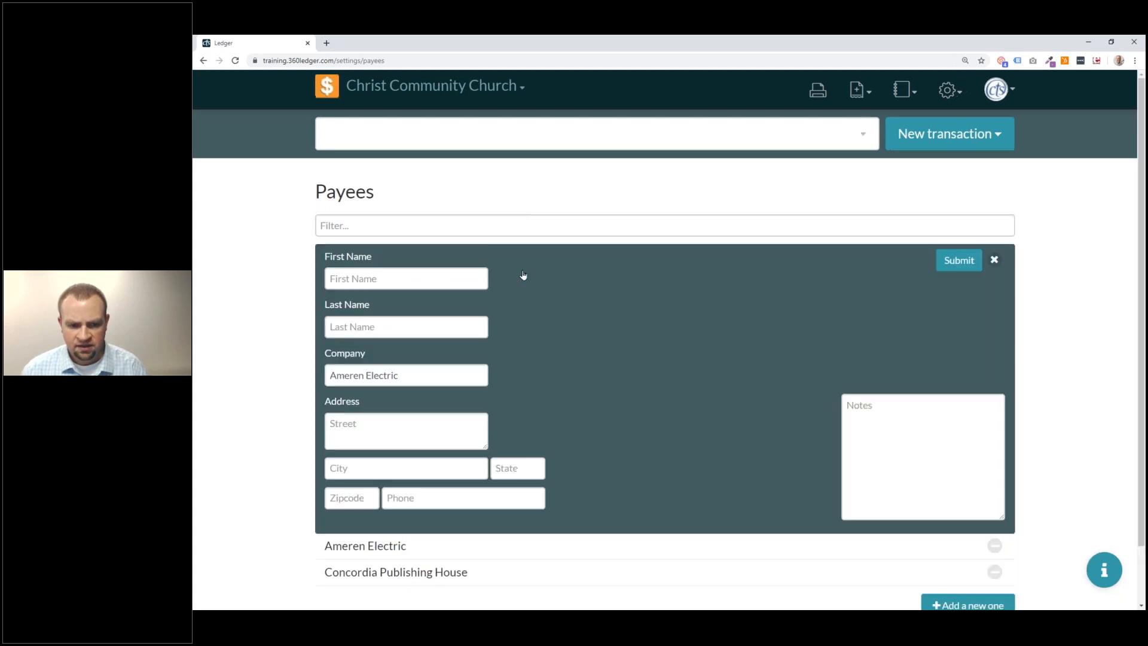
pyautogui.click(994, 260)
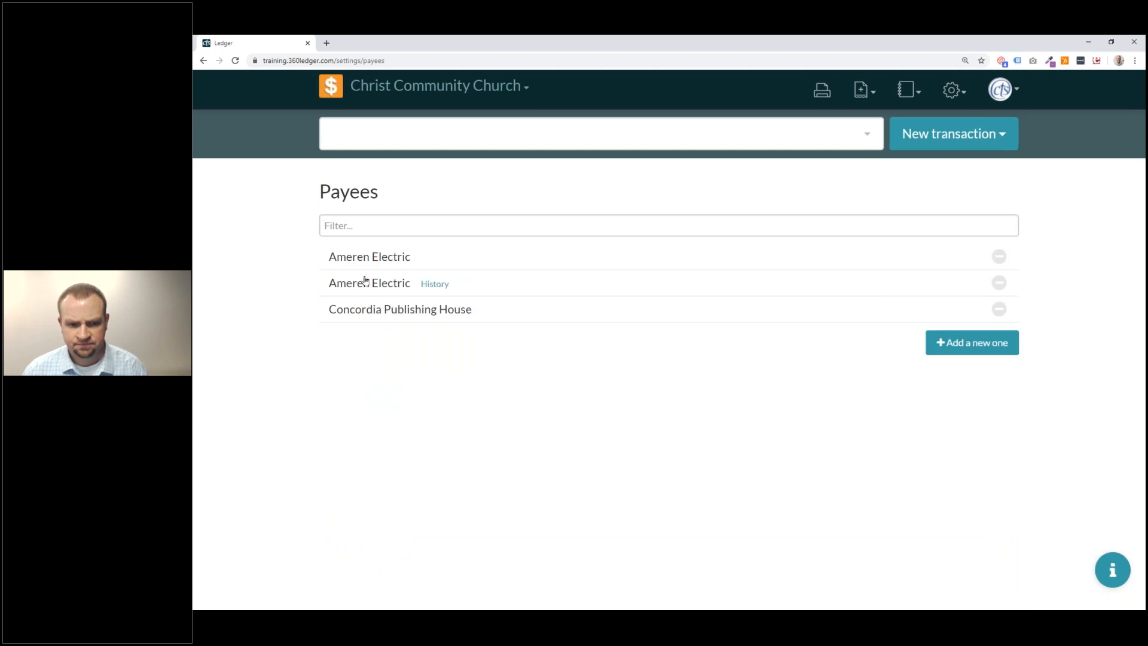
pyautogui.click(397, 283)
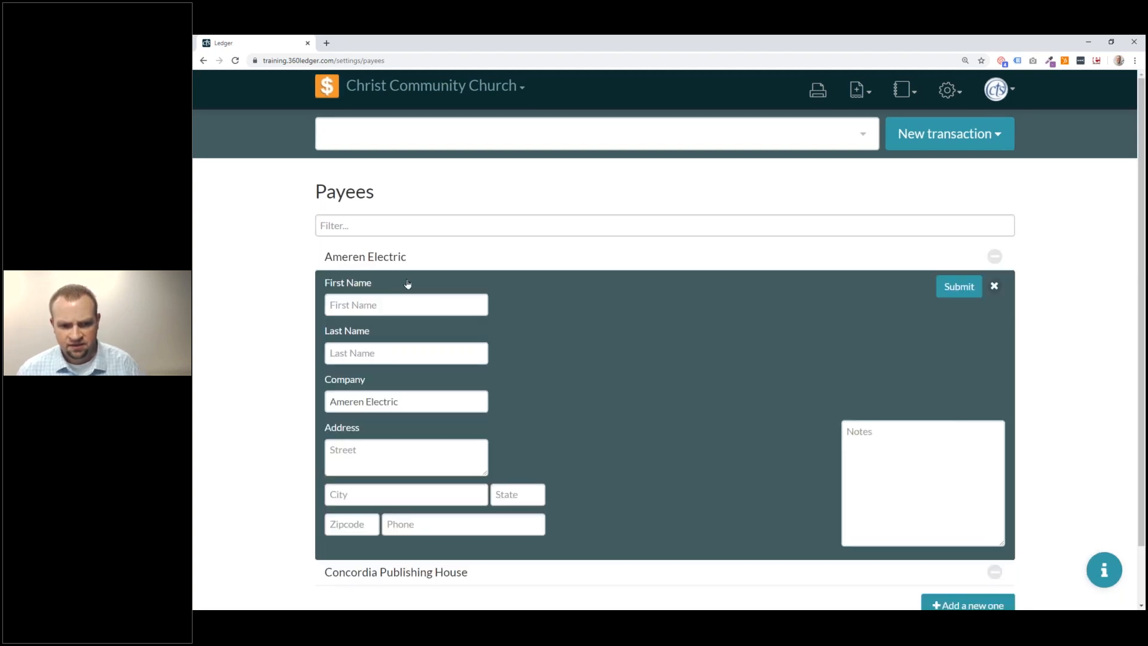
pyautogui.click(994, 286)
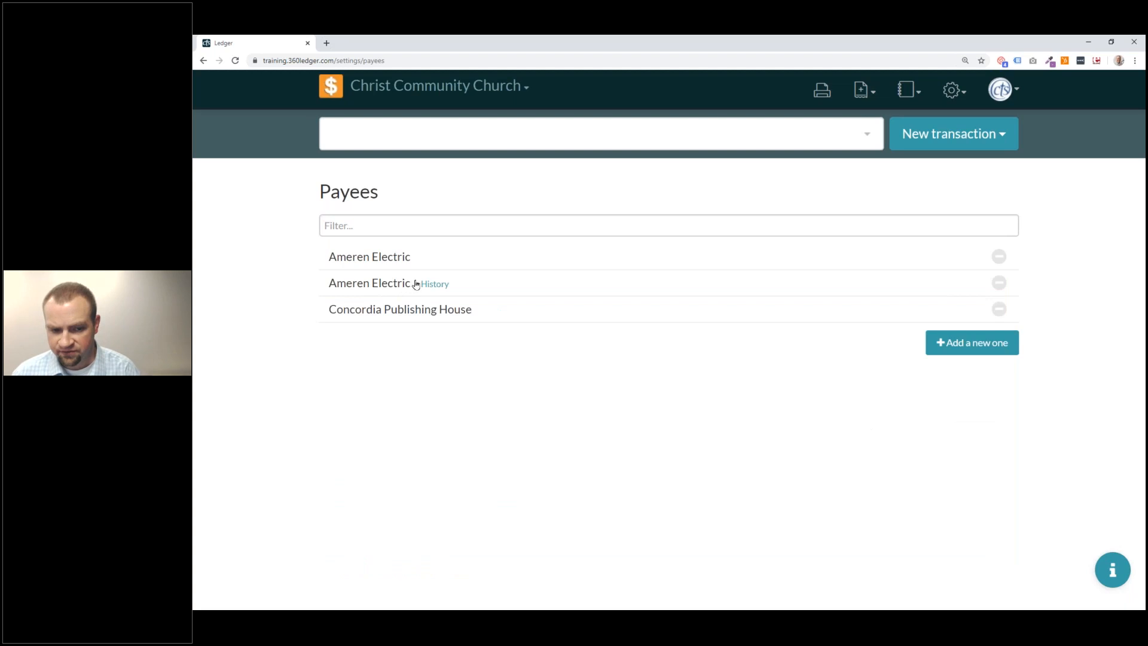
# Compare the transaction histories of the two Ameren Electric payees.
pyautogui.click(430, 284)
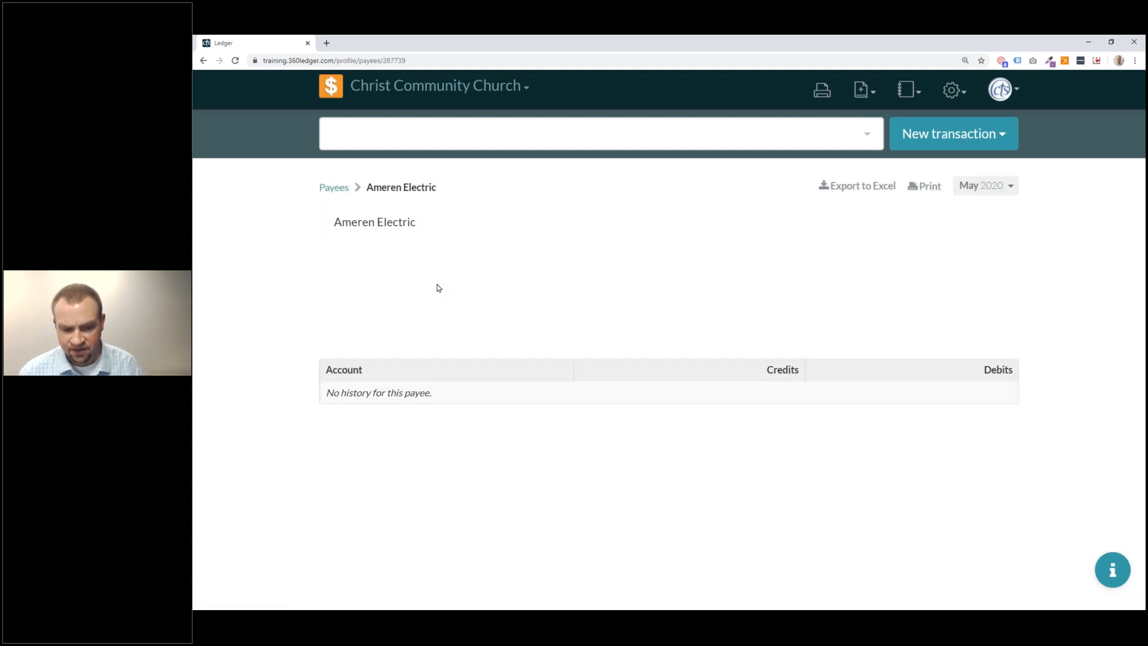
pyautogui.click(203, 60)
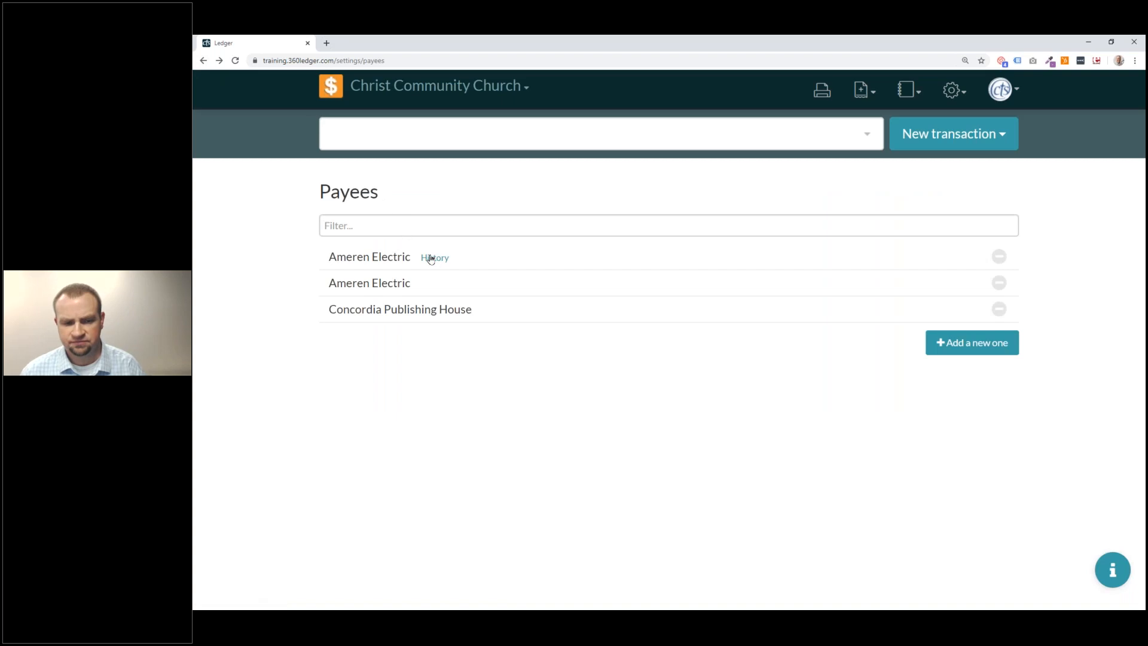
pyautogui.click(432, 258)
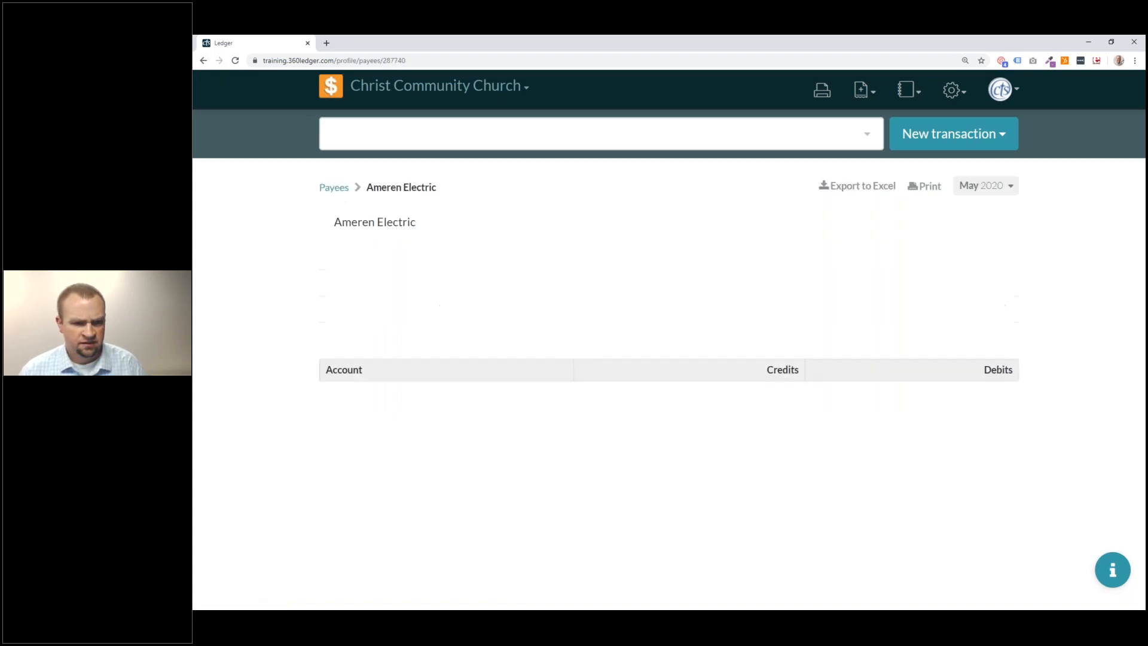
pyautogui.click(204, 62)
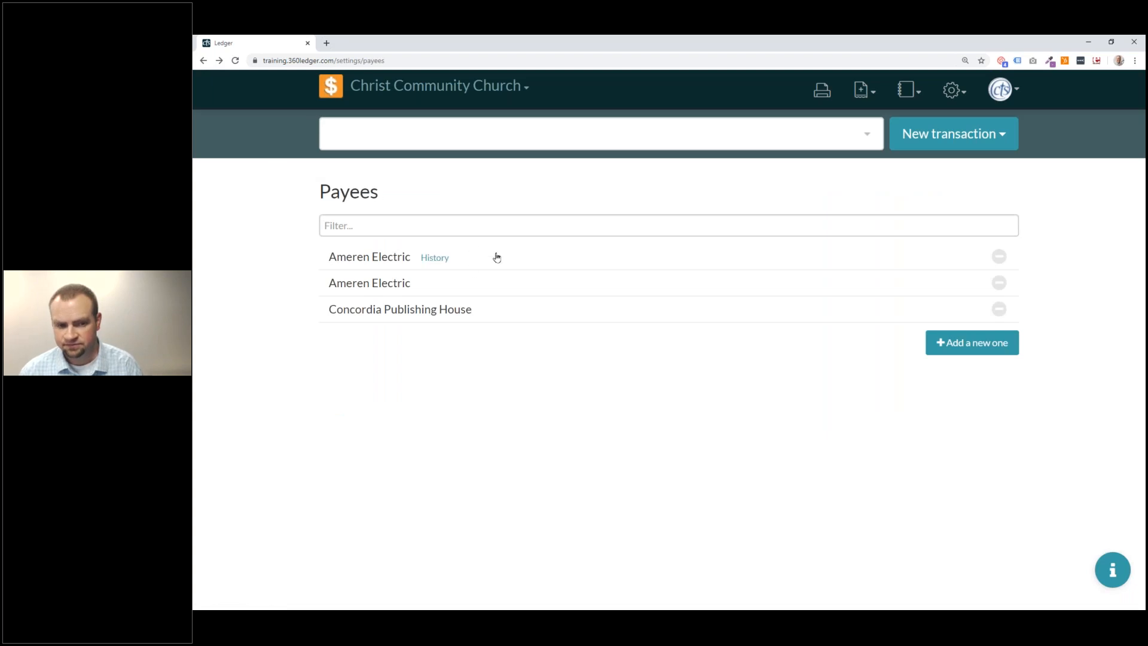
# Delete the second, duplicate Ameren Electric payee.
pyautogui.click(1005, 292)
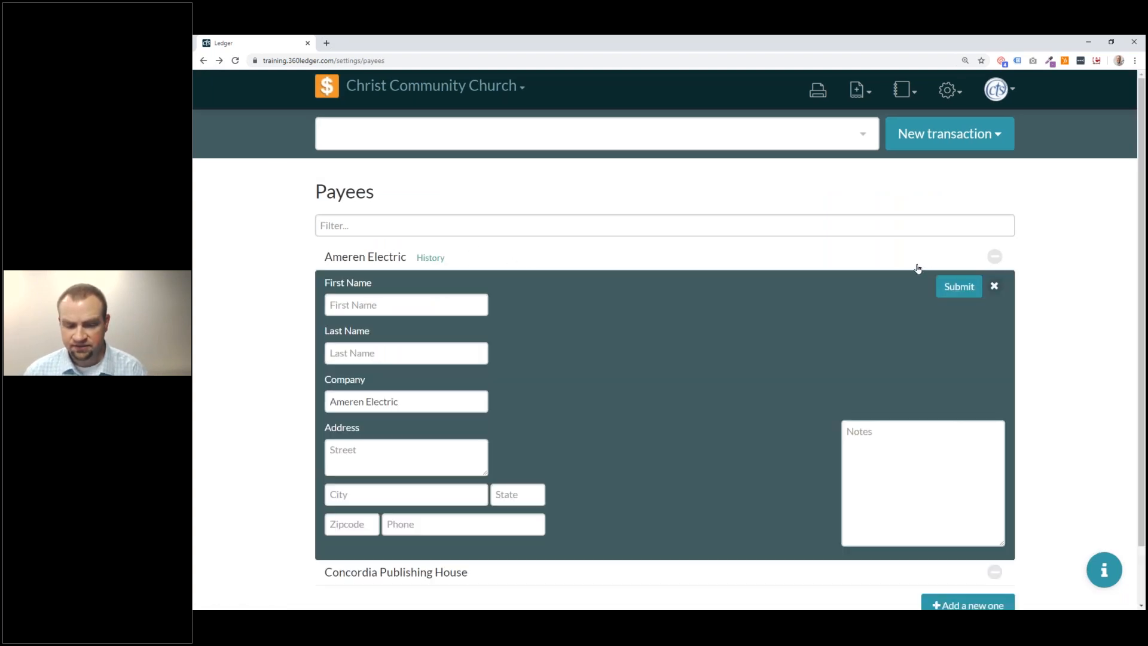
pyautogui.click(994, 286)
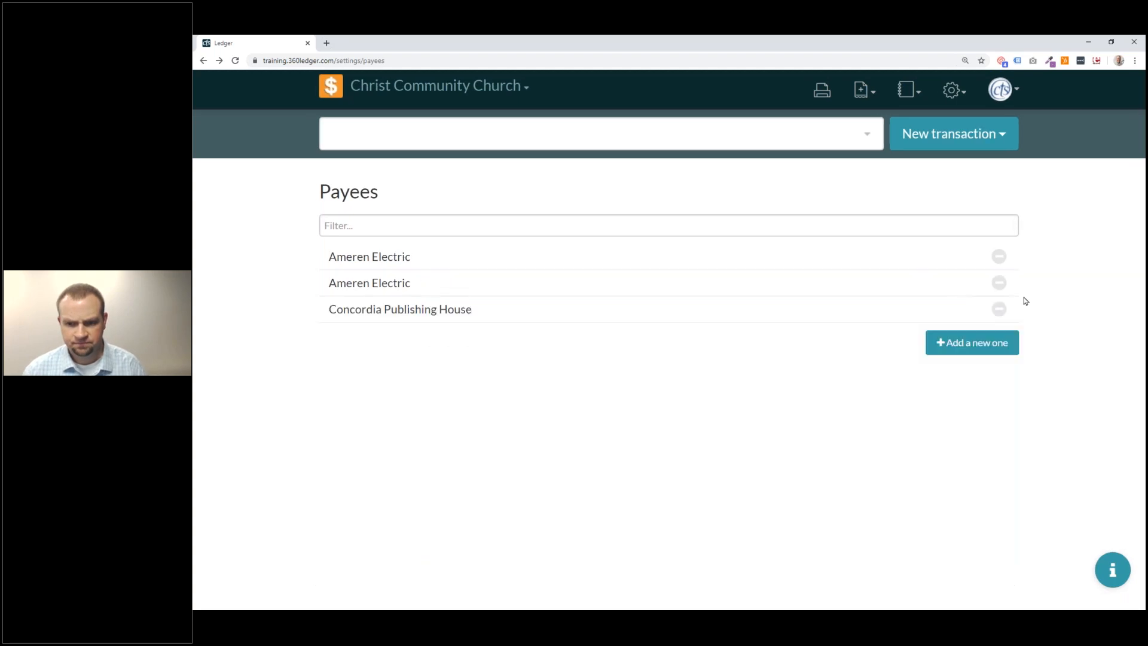
pyautogui.click(1003, 291)
pyautogui.click(944, 289)
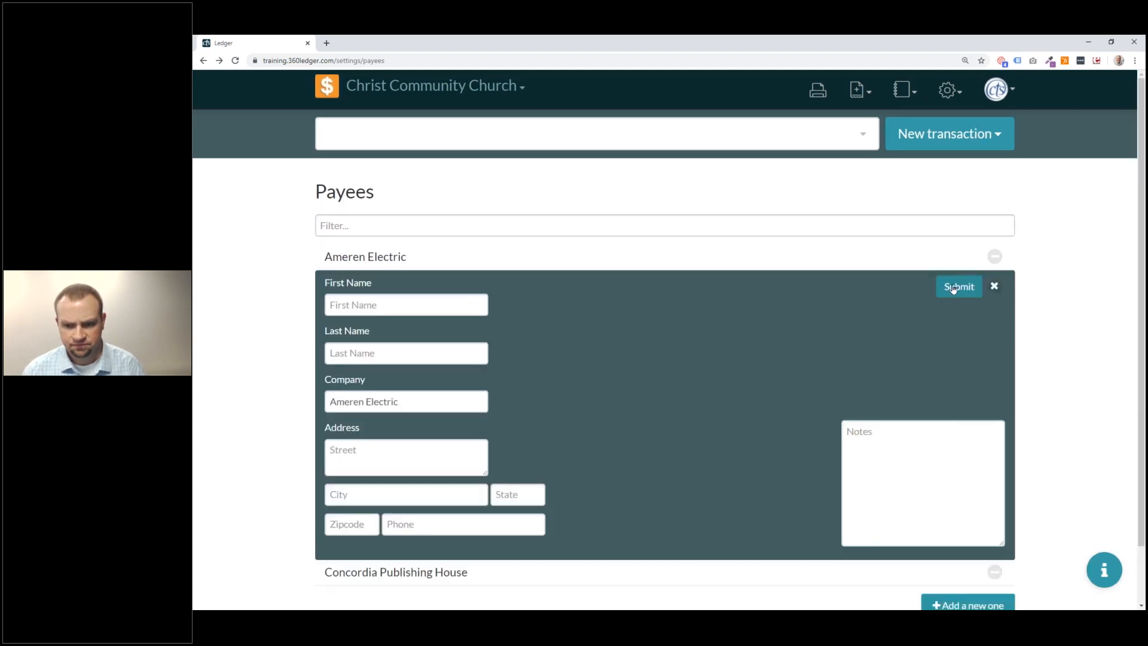
pyautogui.click(996, 287)
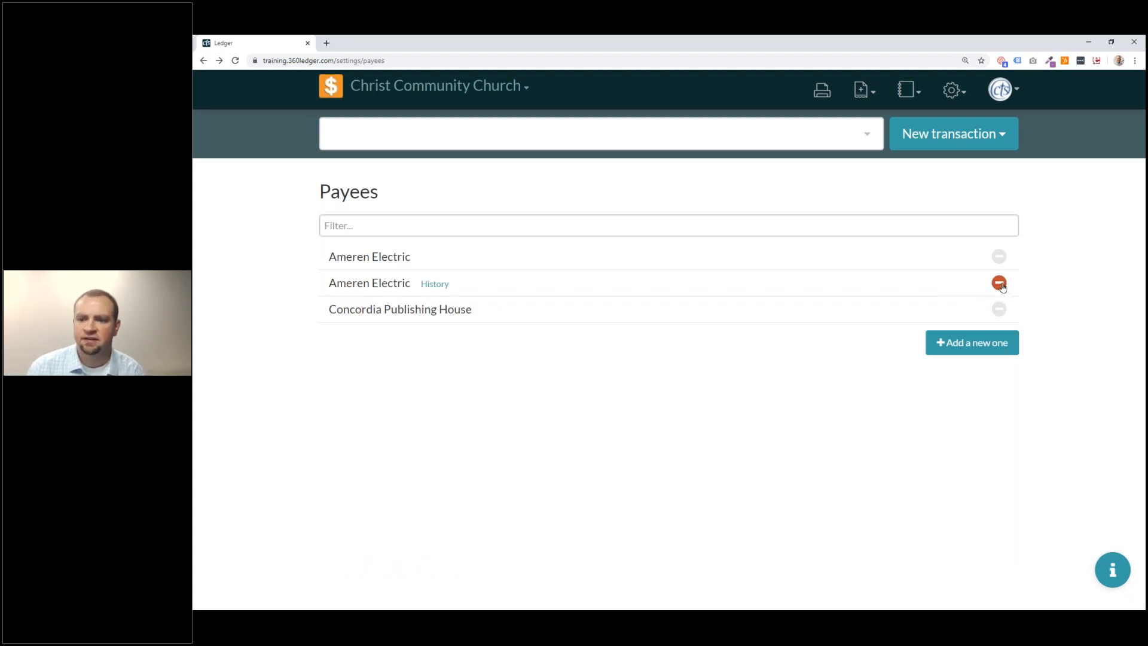
pyautogui.click(965, 284)
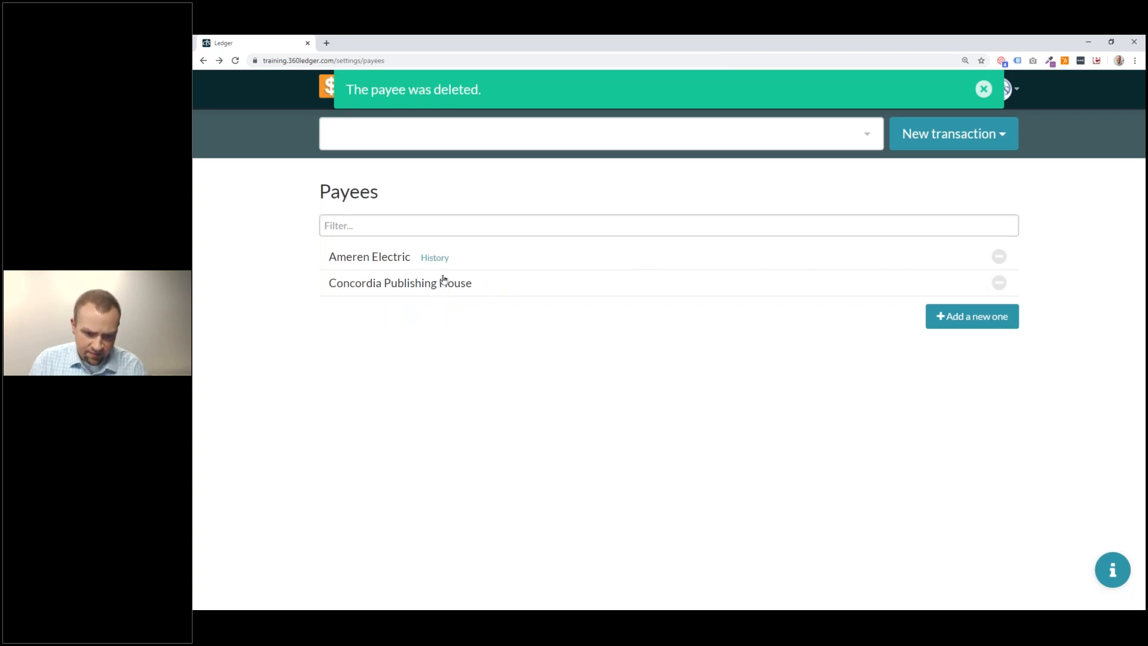
# Enter Concordia Publishing House's street address, city, state and zip code.
pyautogui.click(428, 285)
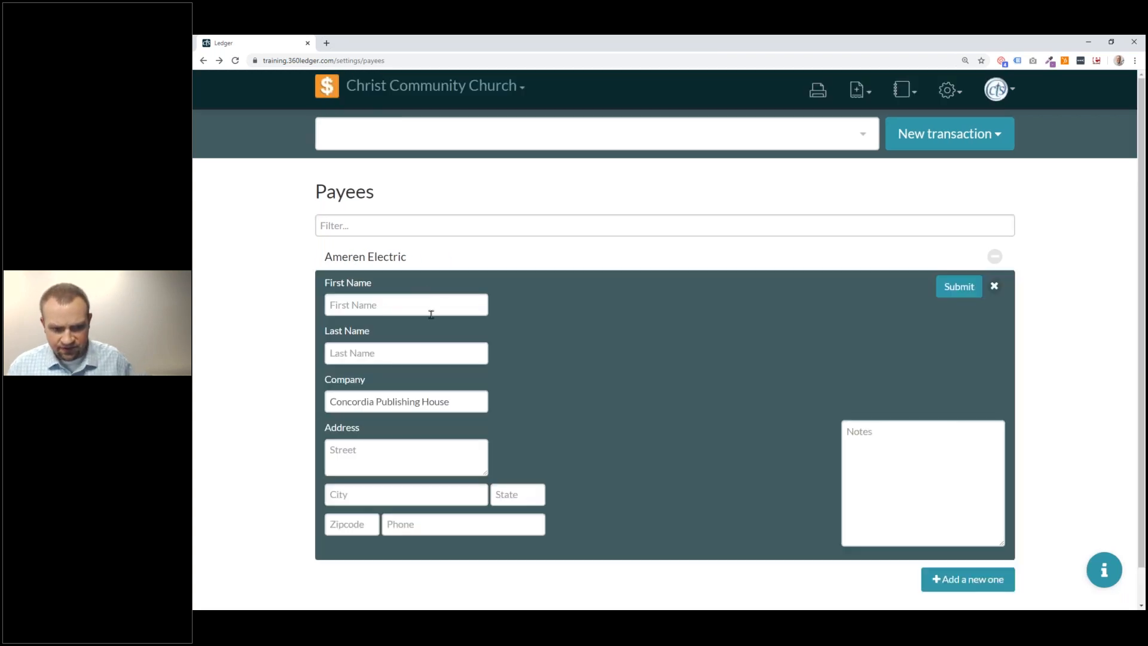
pyautogui.click(428, 308)
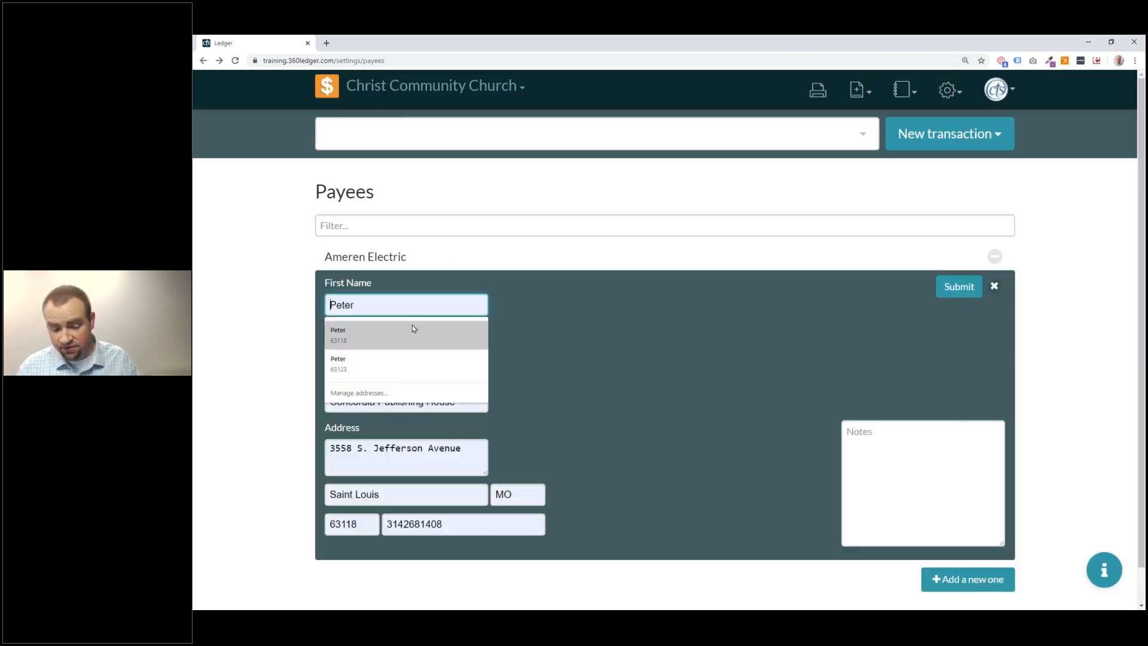
pyautogui.click(426, 470)
pyautogui.write('355')
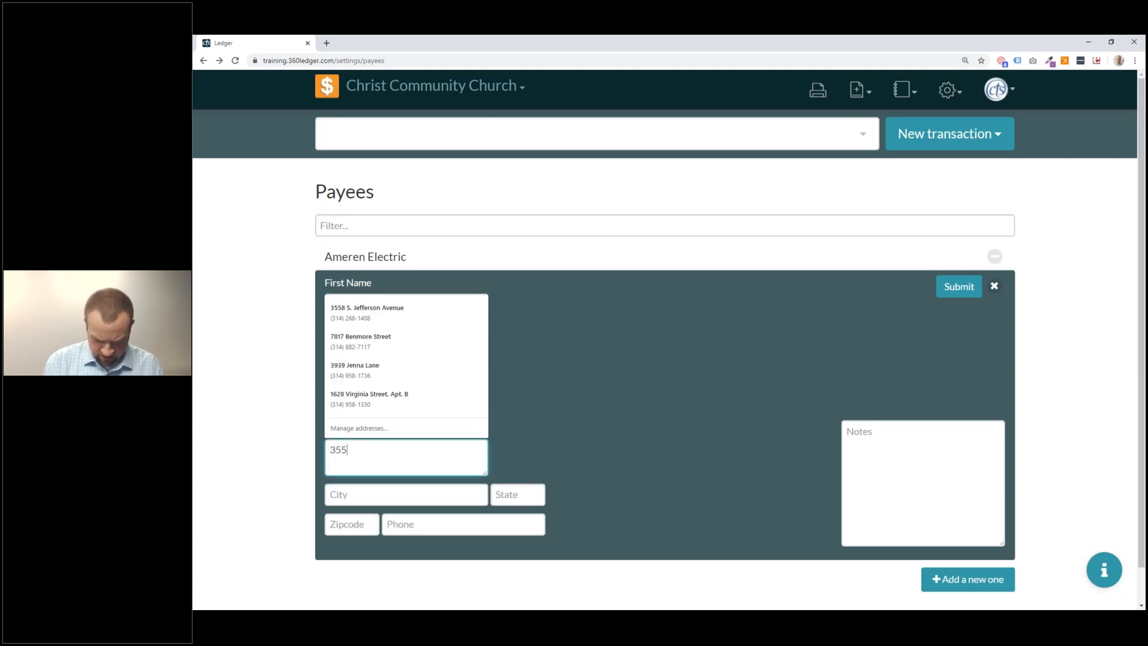
pyautogui.write('8 South Jefferson')
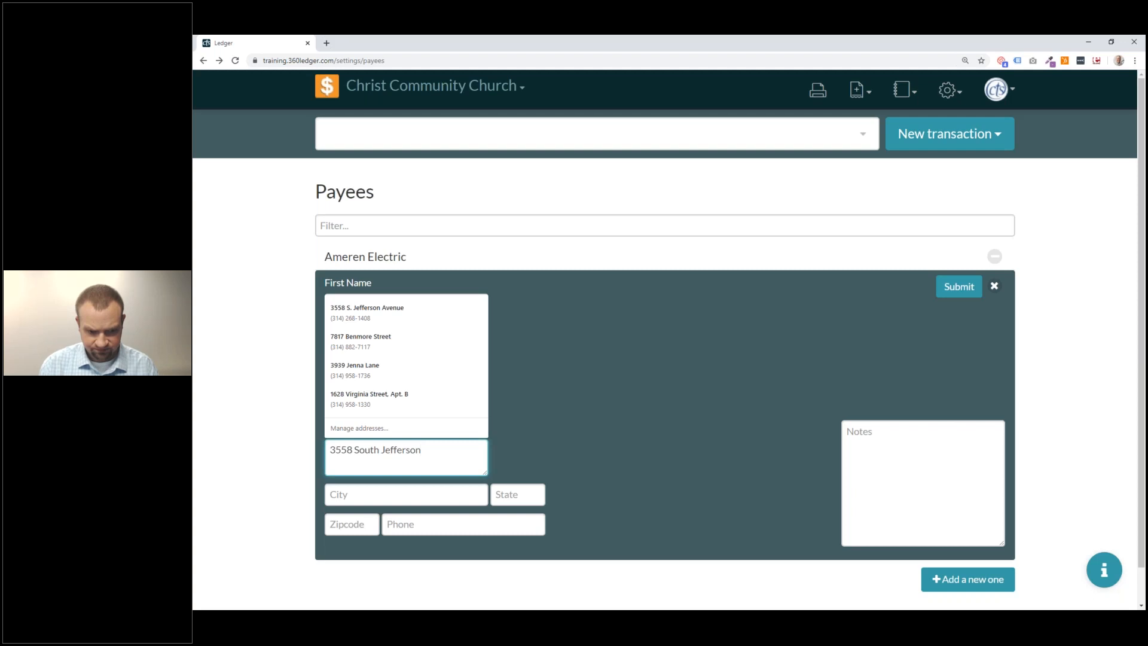
pyautogui.press('Tab')
pyautogui.write('St. Louis')
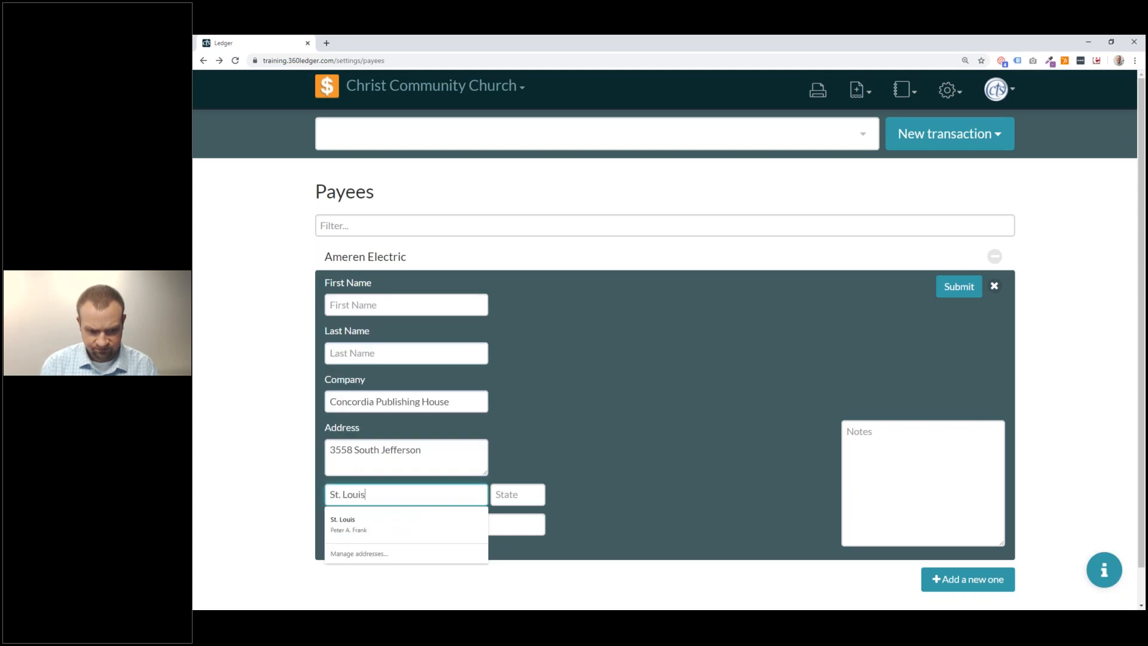
pyautogui.press('Tab')
pyautogui.write('MO')
pyautogui.press('Tab')
pyautogui.write('63118')
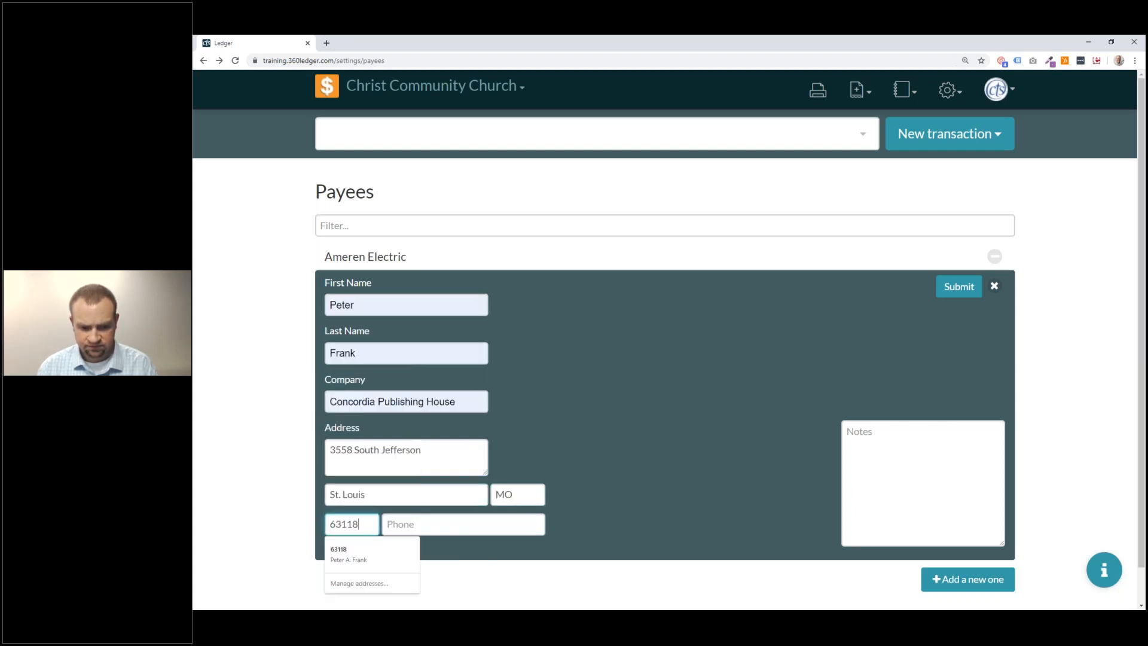
# Add the payee's phone number and the note 'Terms are 30 days.', then submit.
pyautogui.press('Tab')
pyautogui.press('Escape')
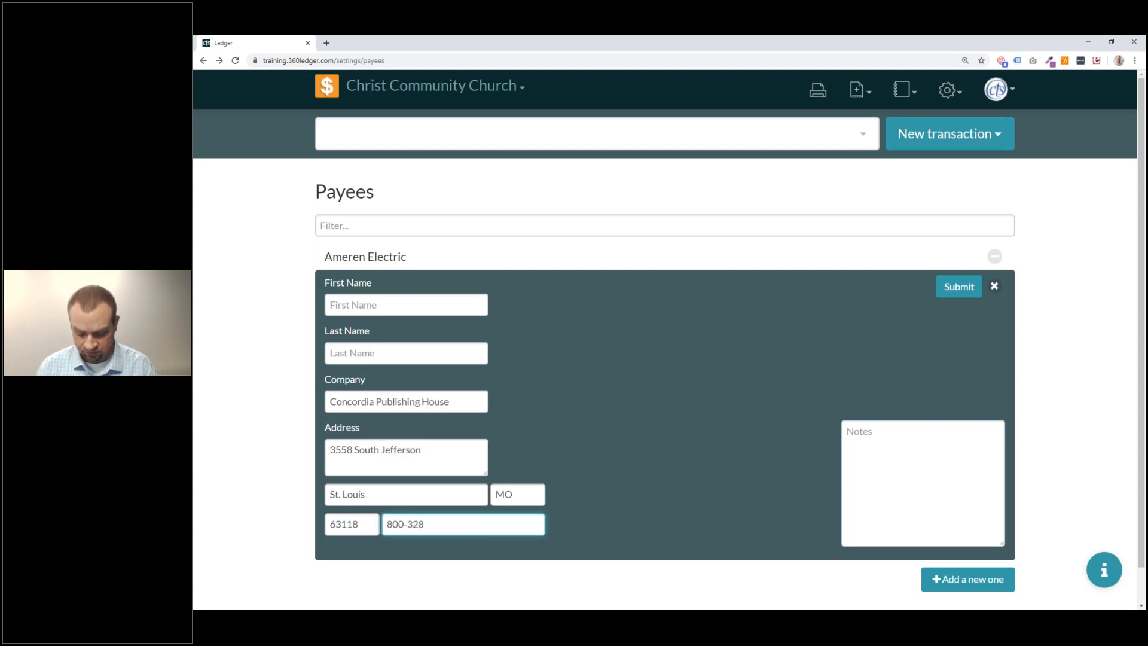
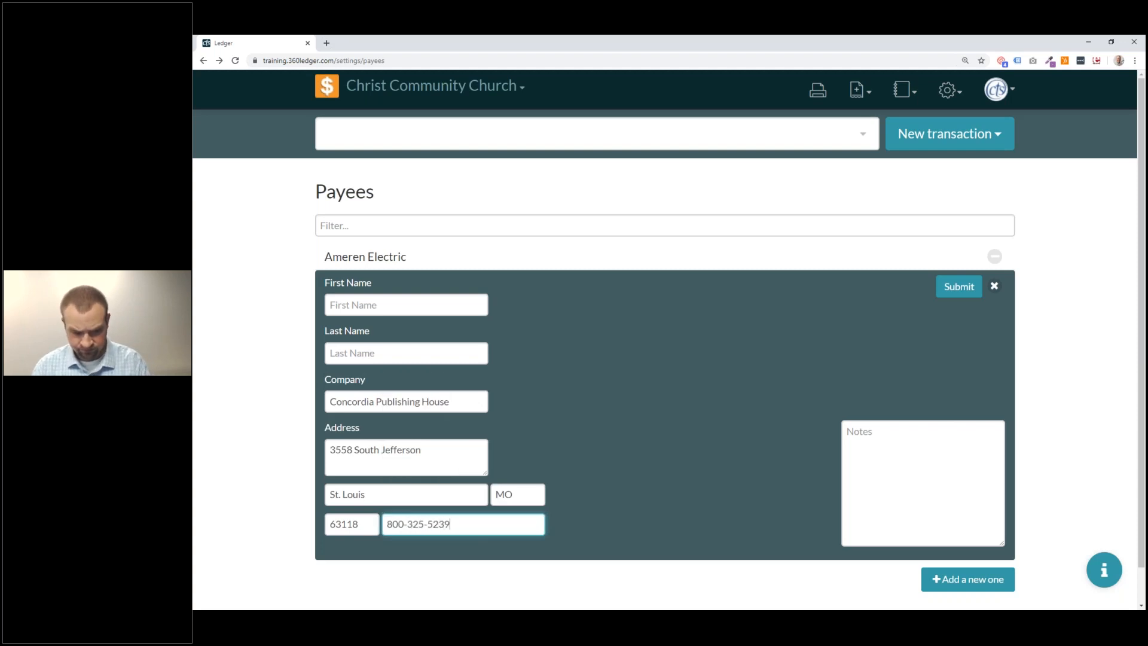
pyautogui.click(920, 449)
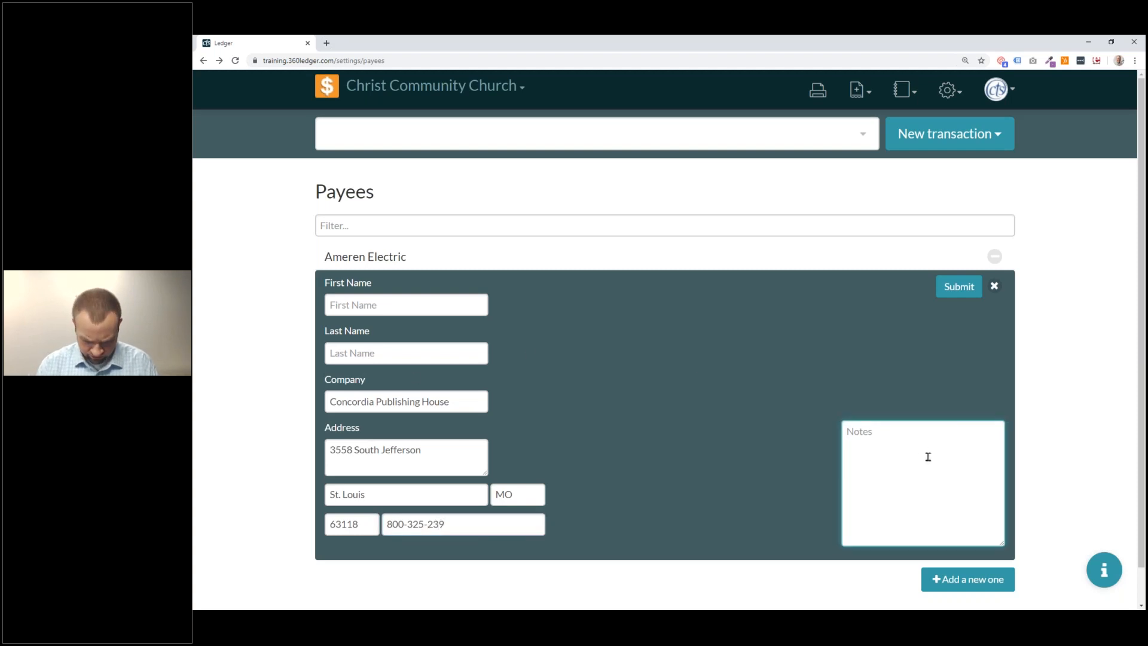
pyautogui.write('Terms are 3')
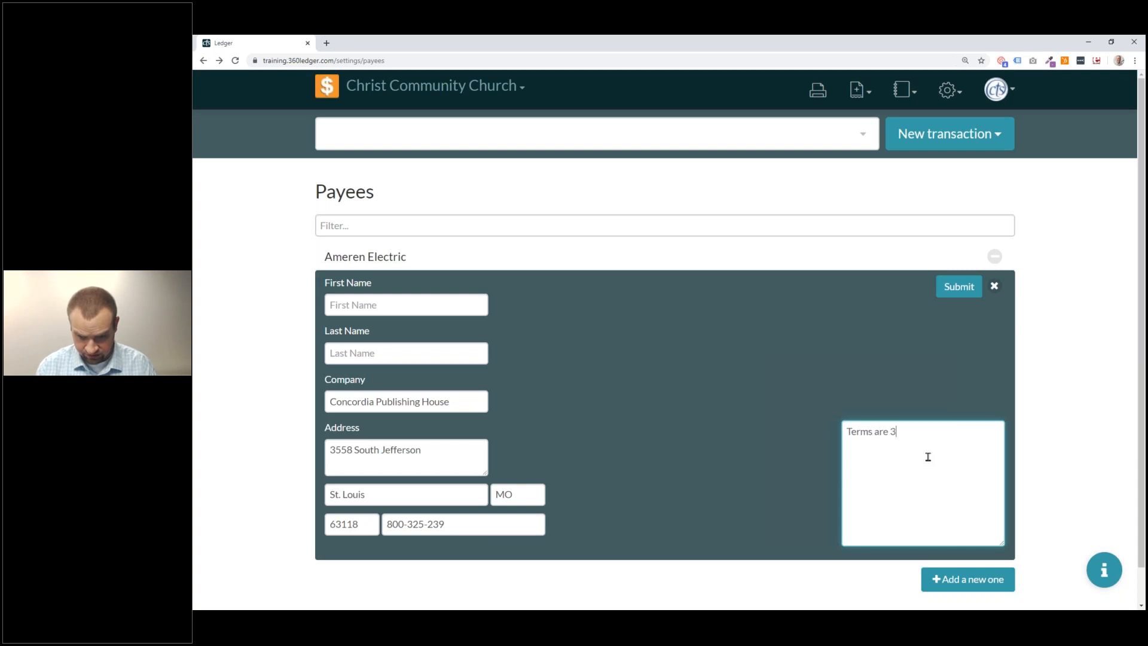
pyautogui.write('0 days.')
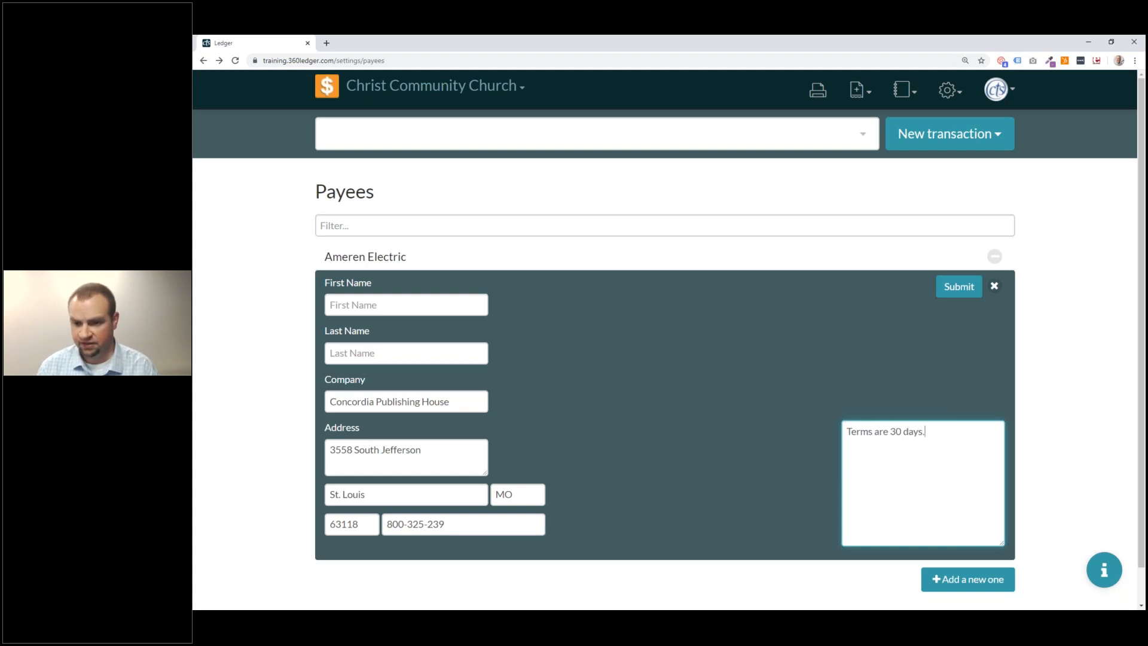
pyautogui.click(971, 289)
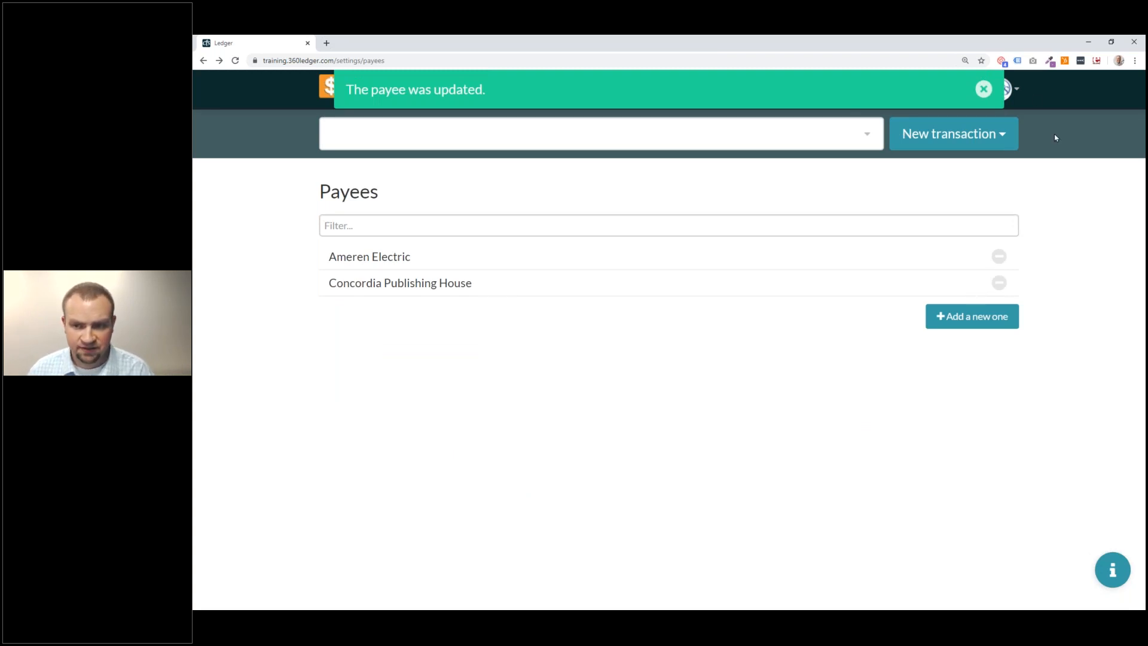
# Dismiss the update confirmation and reach the Checking Account register through the VBS account.
pyautogui.click(983, 90)
pyautogui.click(563, 132)
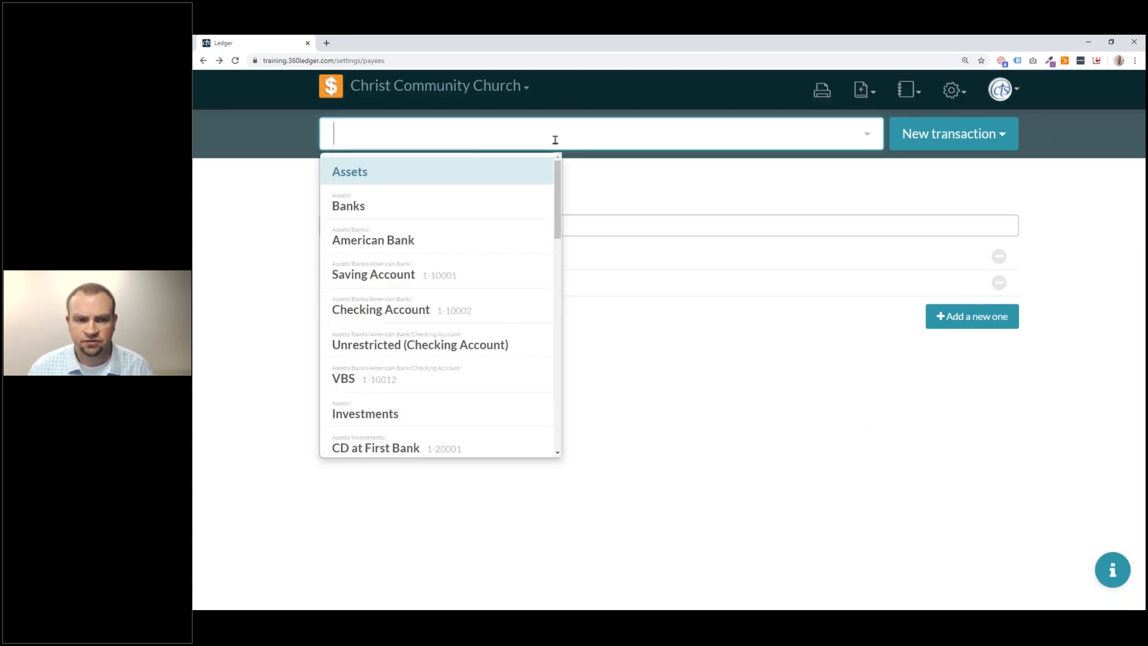
pyautogui.scroll(-1, 413, 350)
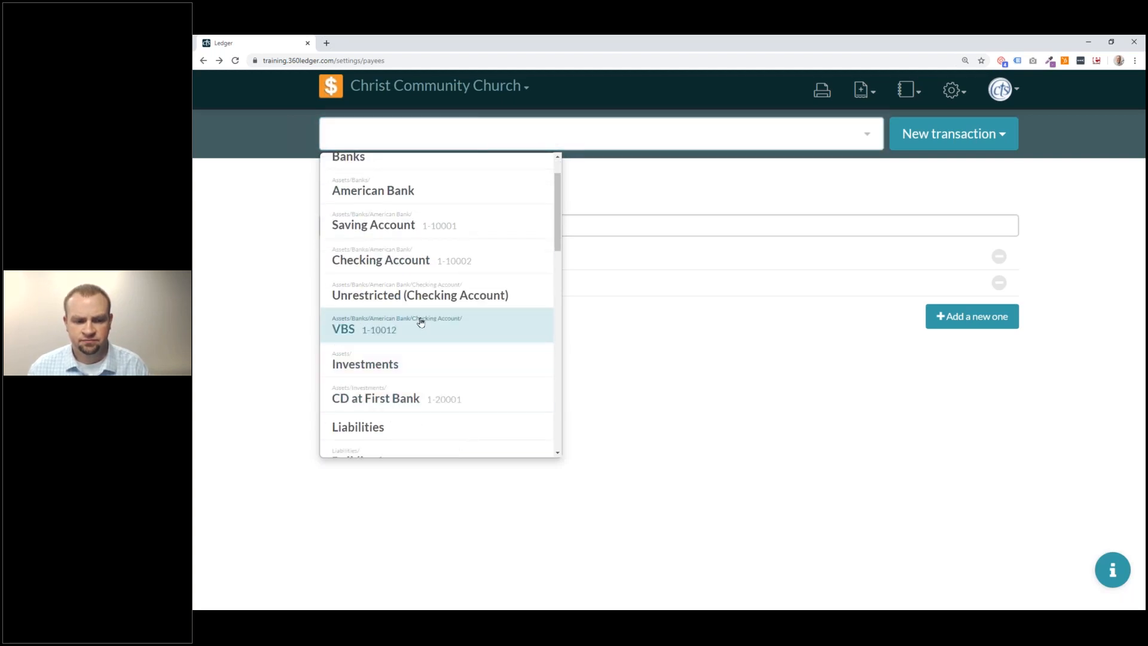
pyautogui.click(416, 324)
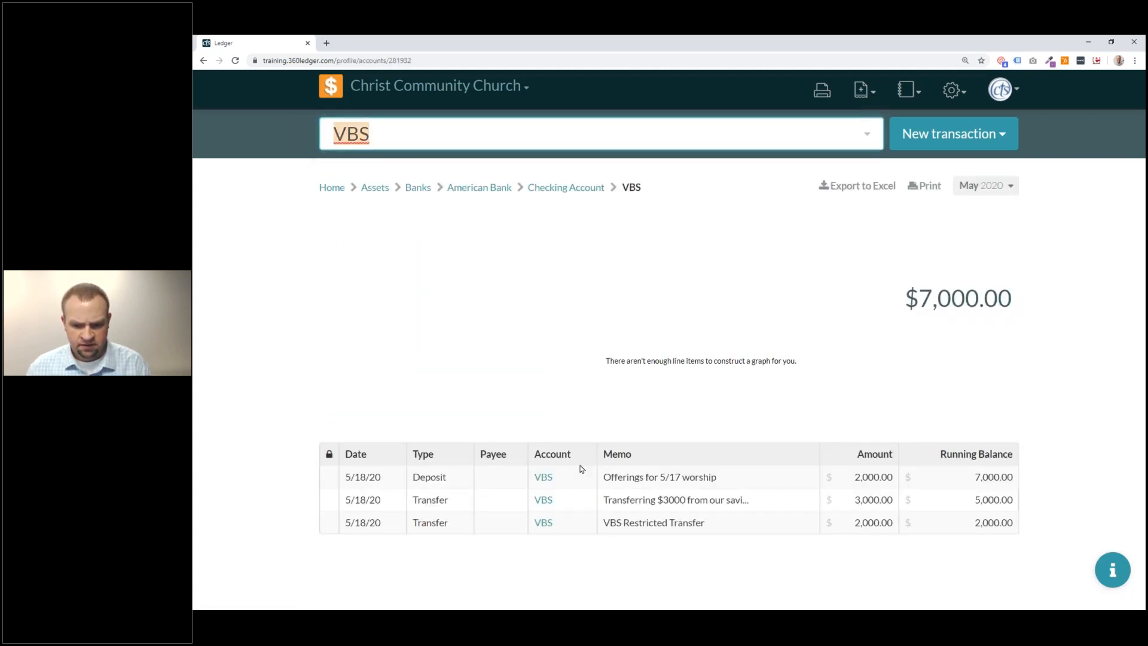
pyautogui.click(565, 189)
pyautogui.scroll(-2, 638, 346)
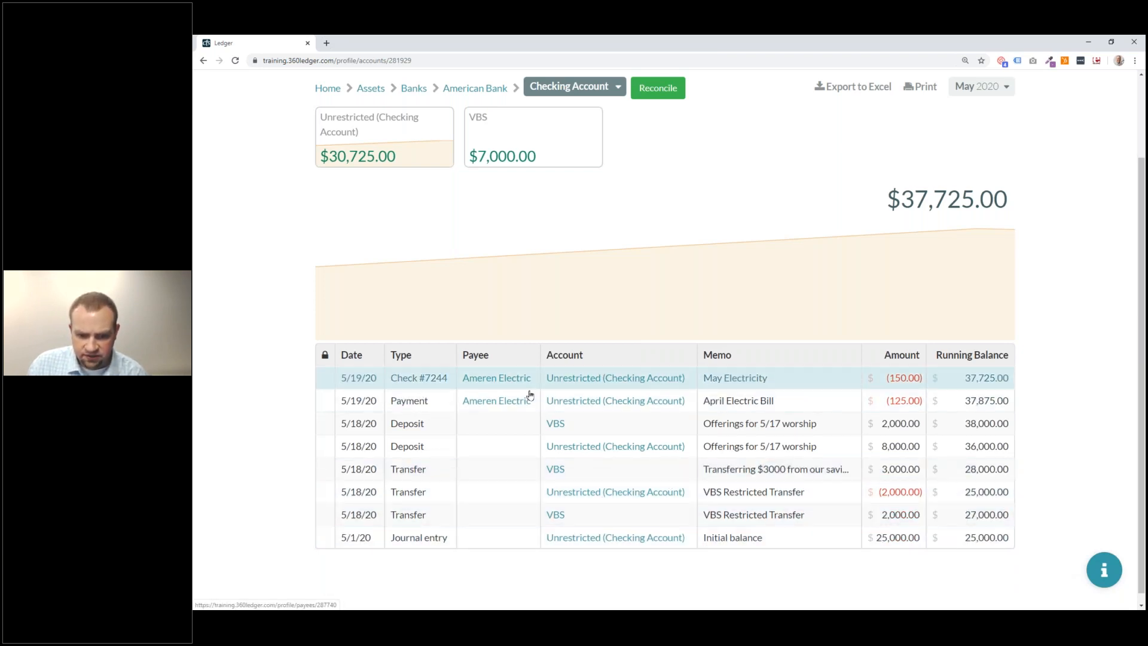
# Review the April Electric Bill payment, then start a new deposit and view its payee choices.
pyautogui.click(749, 405)
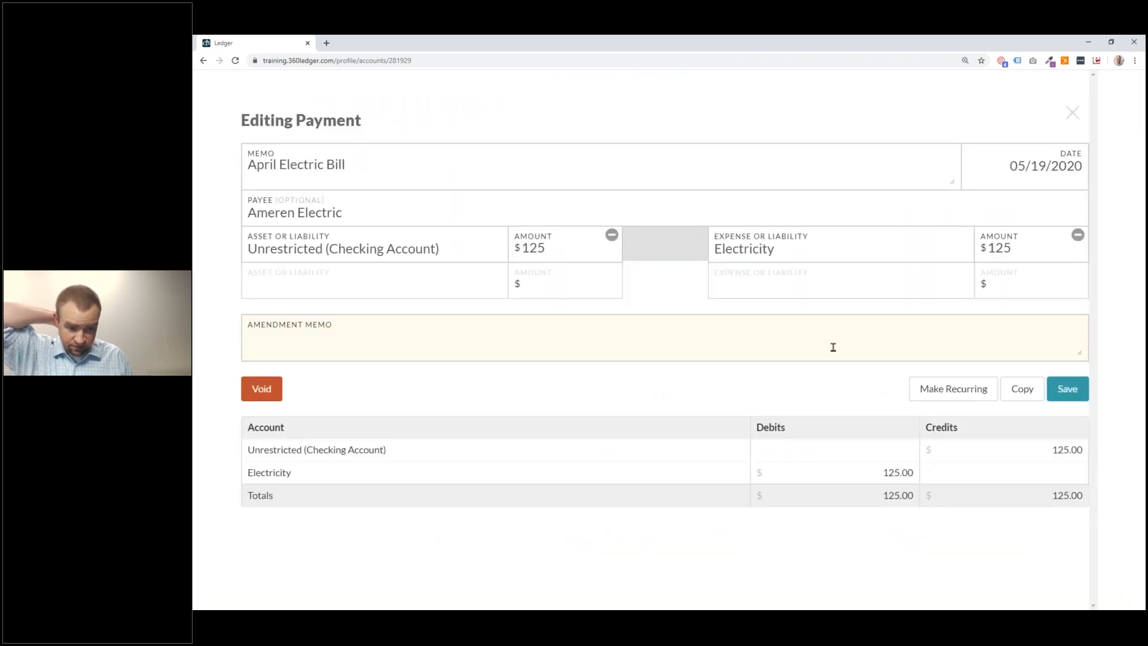
pyautogui.click(1073, 113)
pyautogui.scroll(2, 984, 141)
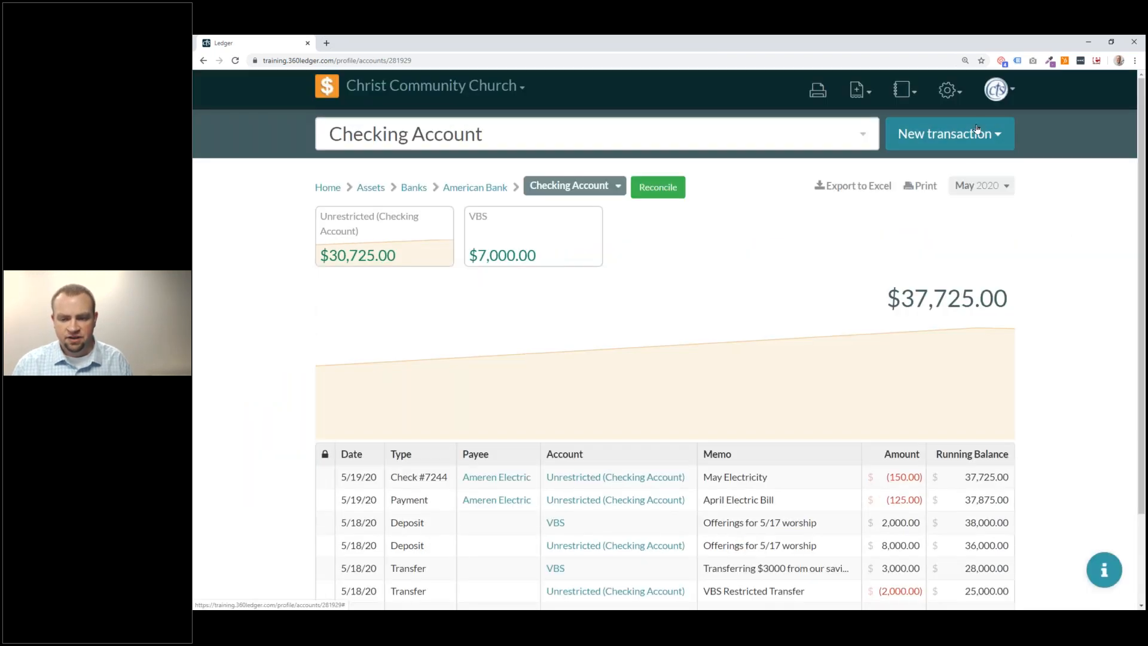
pyautogui.click(987, 144)
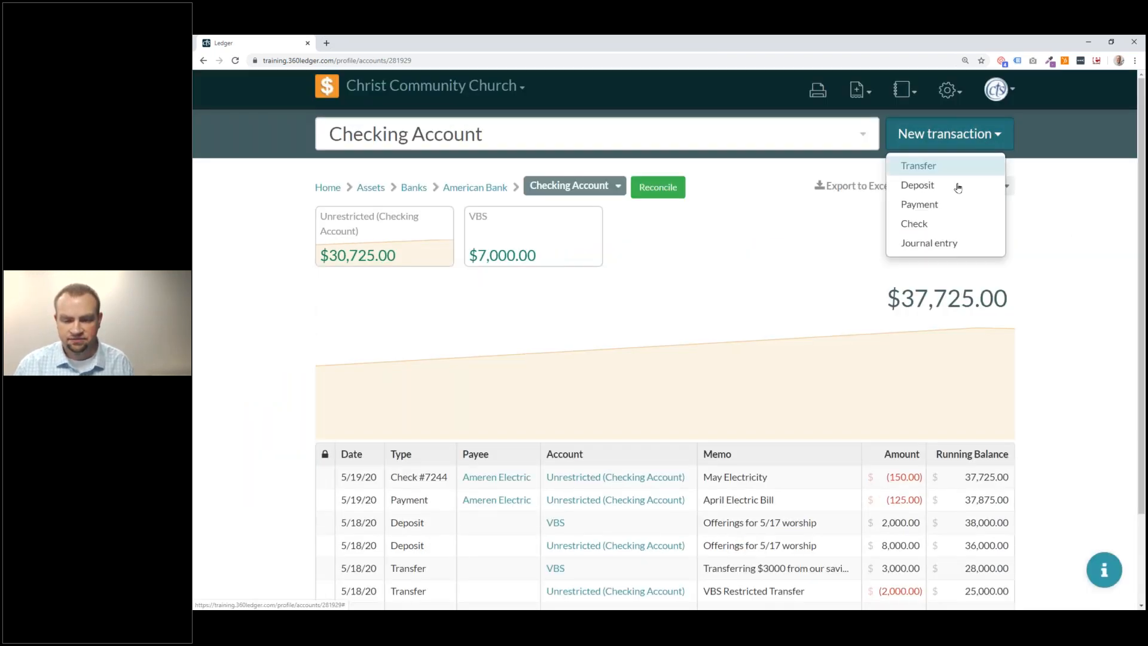
pyautogui.click(917, 186)
pyautogui.click(359, 206)
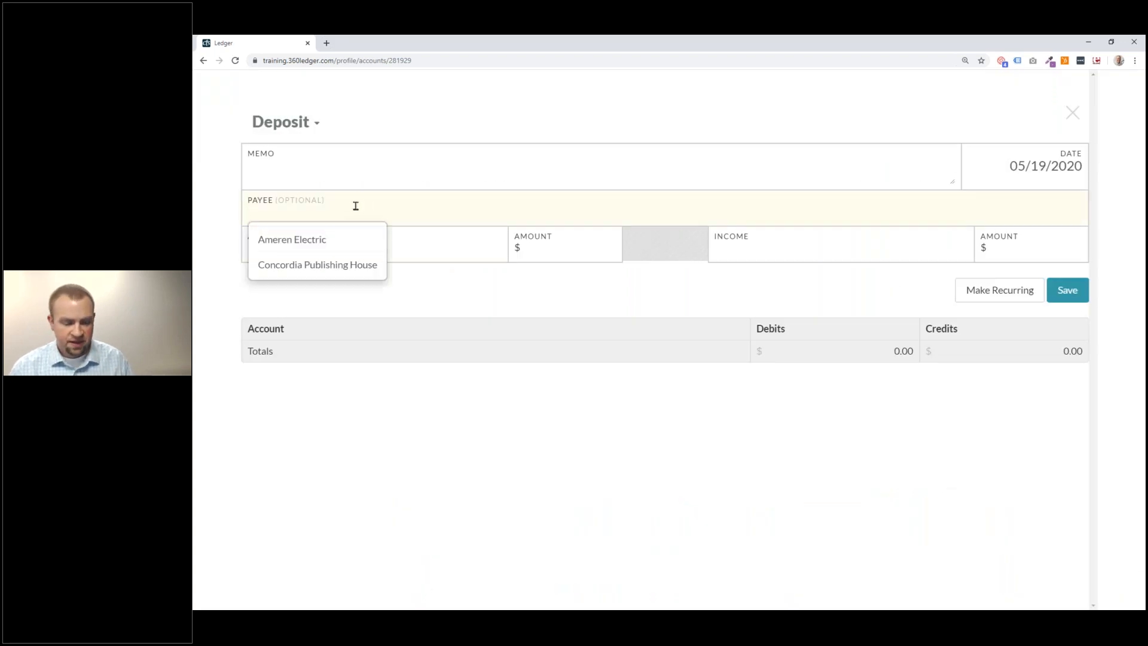
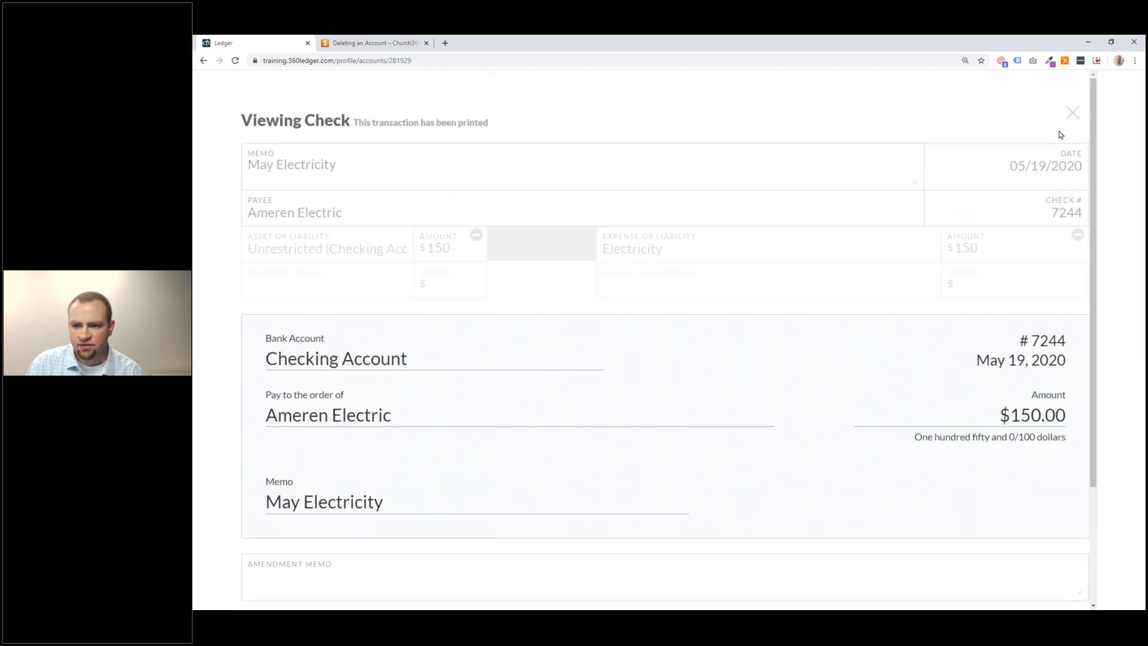
# Close check view, open the April Electric Bill payment, enlarge its memo box, and close without saving.
pyautogui.click(1071, 113)
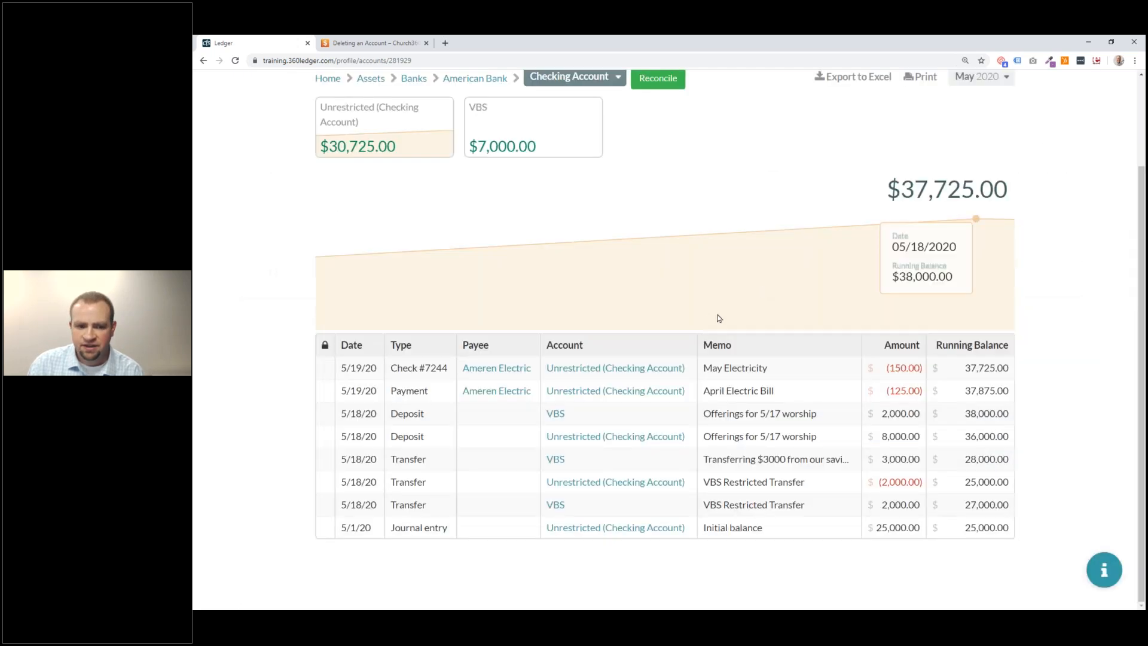
pyautogui.click(800, 399)
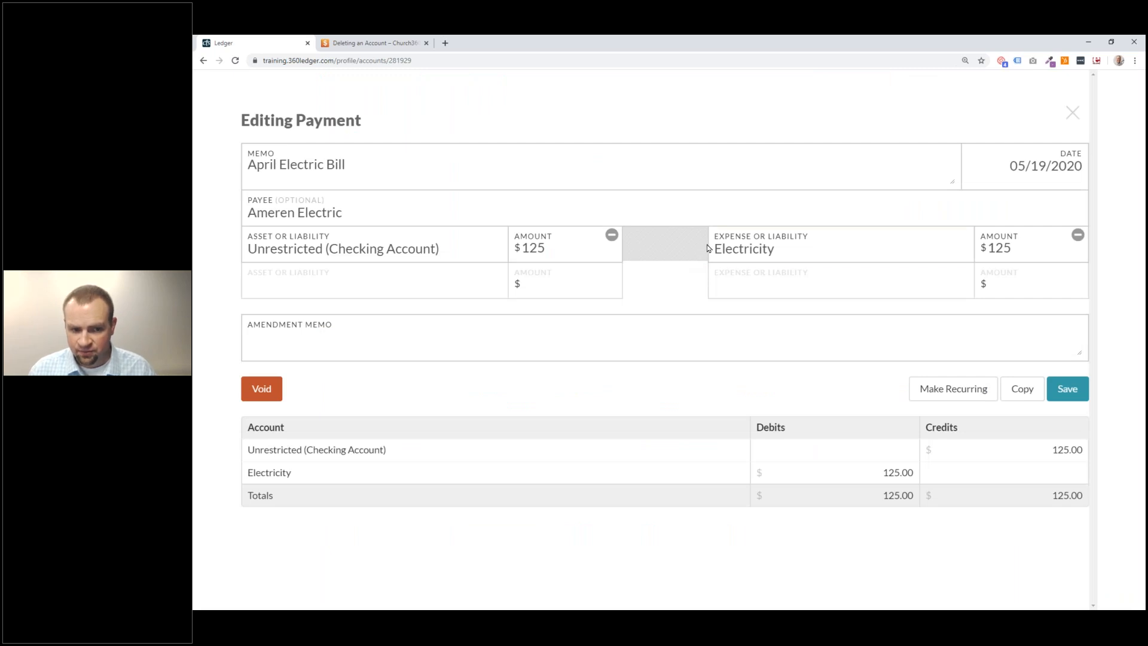
pyautogui.click(606, 164)
pyautogui.moveTo(953, 181); pyautogui.dragTo(902, 192)
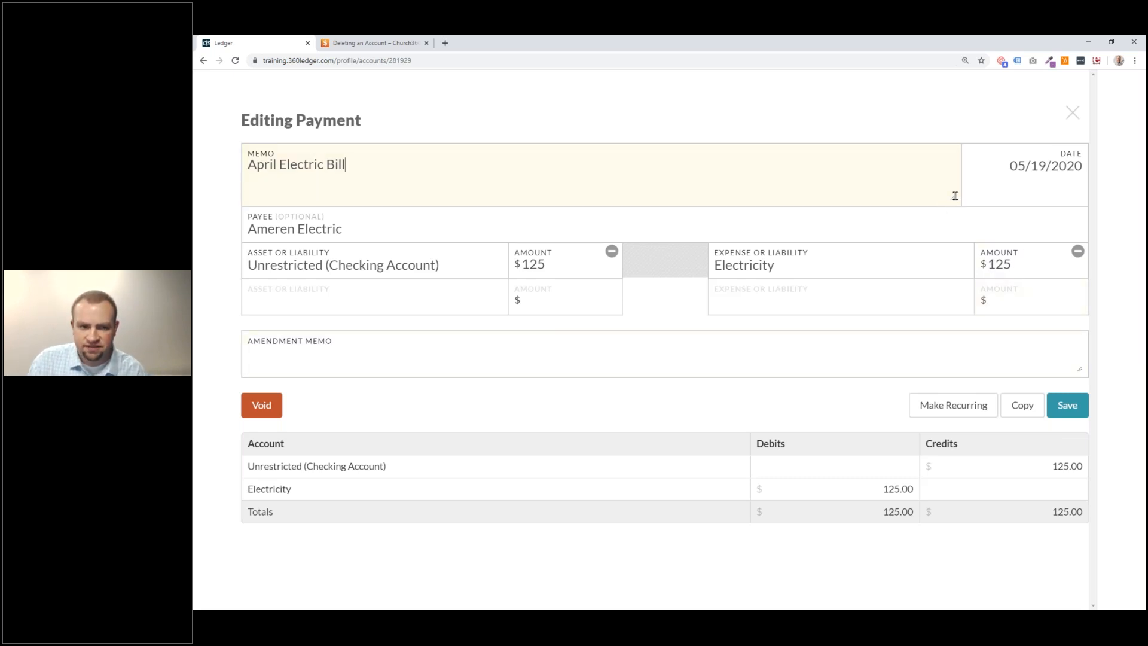
pyautogui.moveTo(953, 193); pyautogui.dragTo(995, 186)
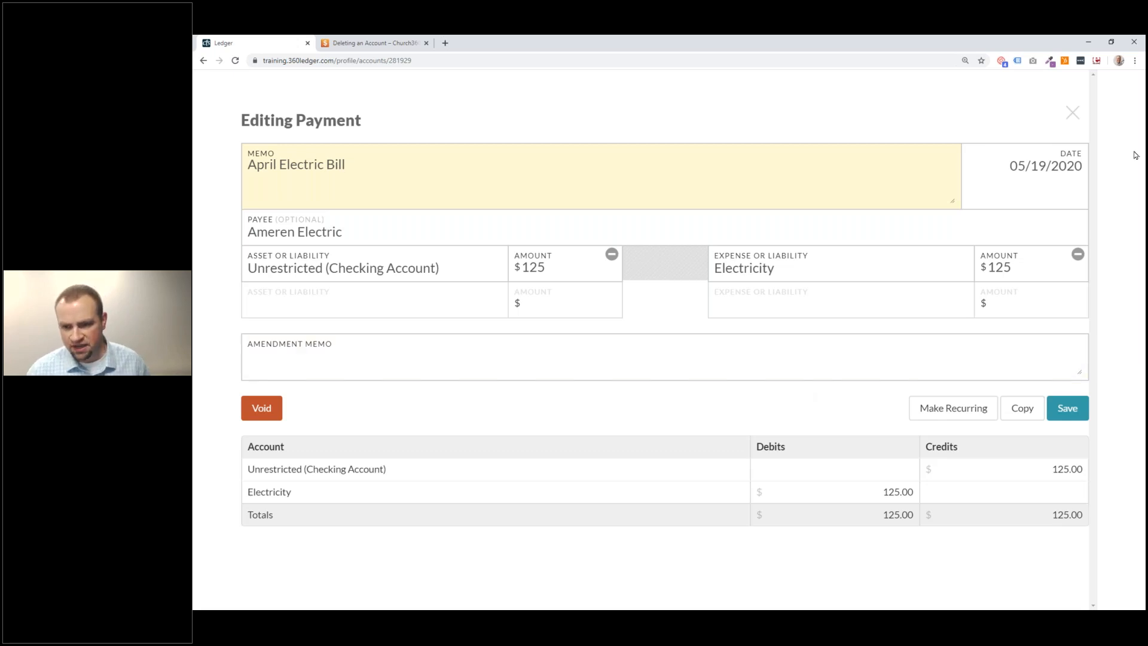
pyautogui.click(1074, 112)
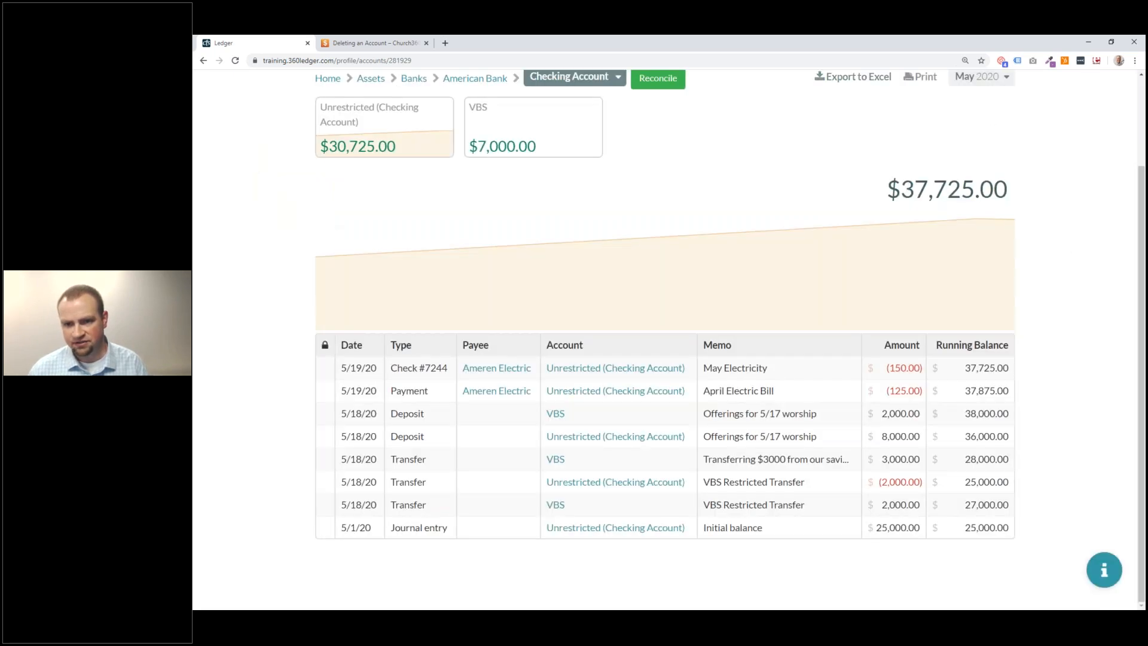
pyautogui.scroll(3, 853, 118)
pyautogui.click(871, 99)
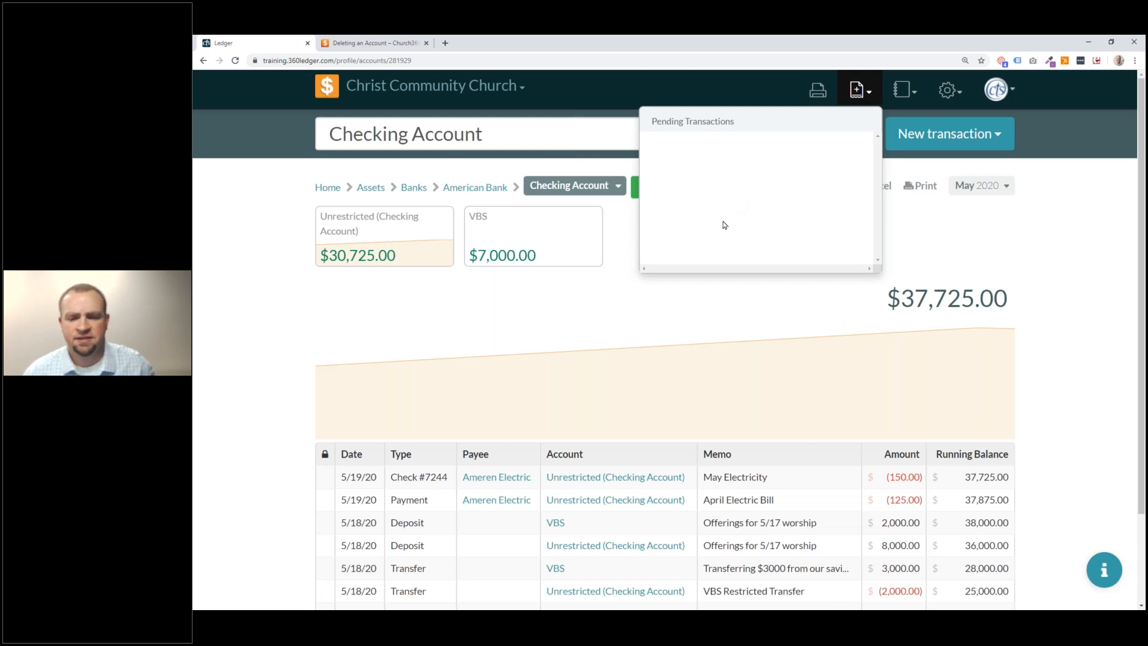
pyautogui.scroll(-1, 723, 254)
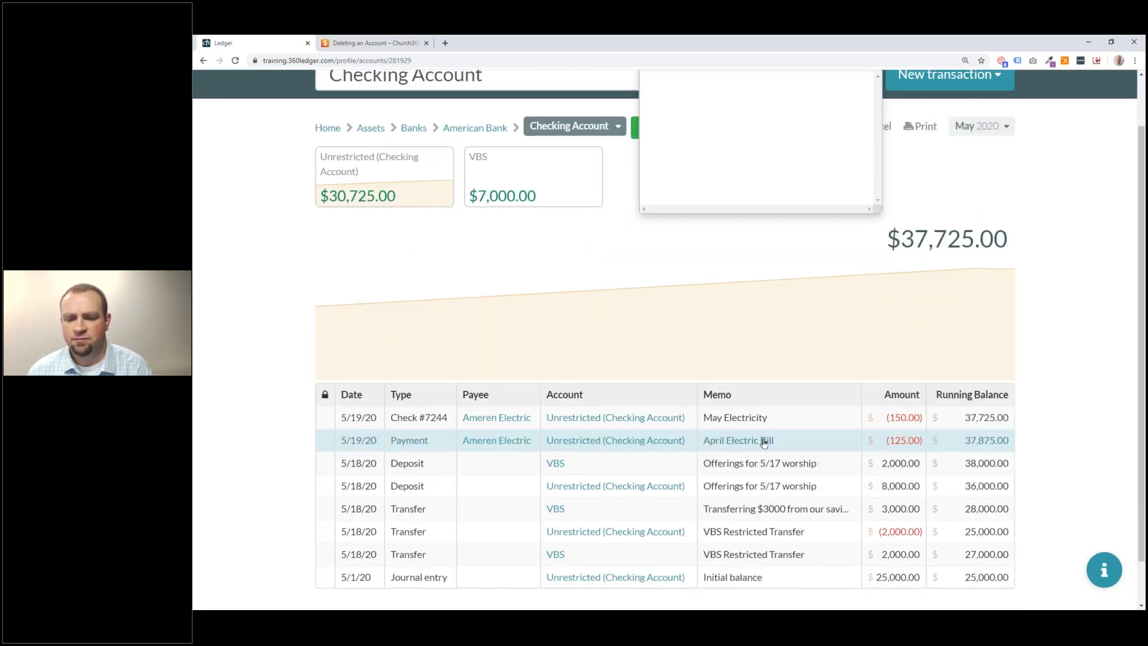
pyautogui.click(763, 439)
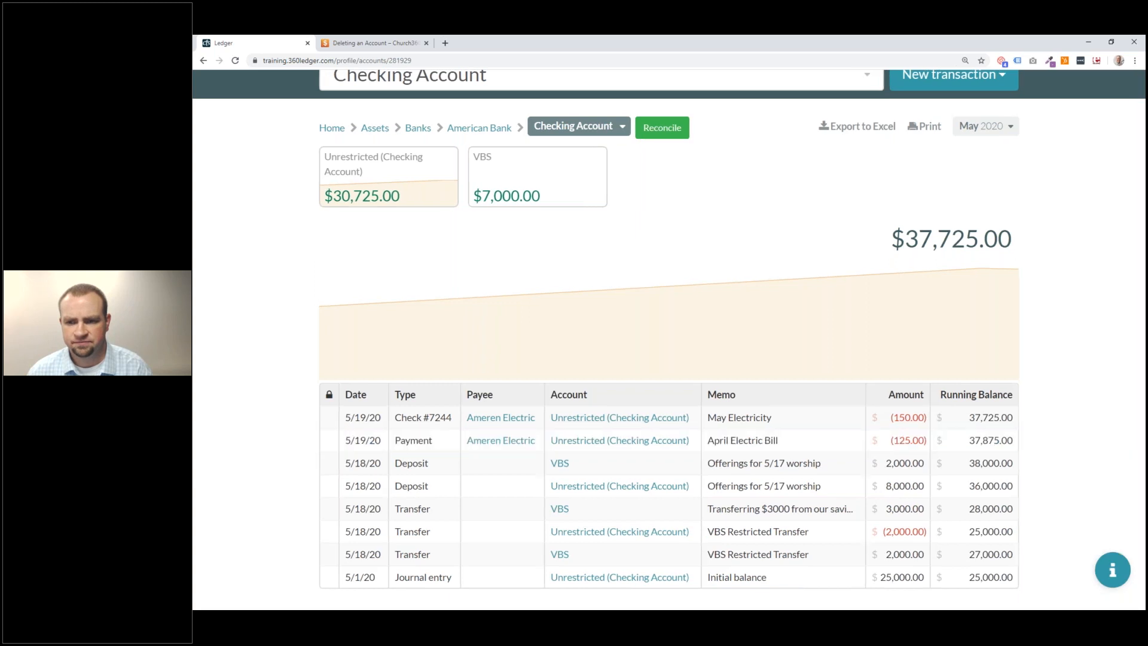
# Redate the April Electric Bill payment to 5/18/20 with amendment memo 'Changed Date' and save it.
pyautogui.click(1017, 156)
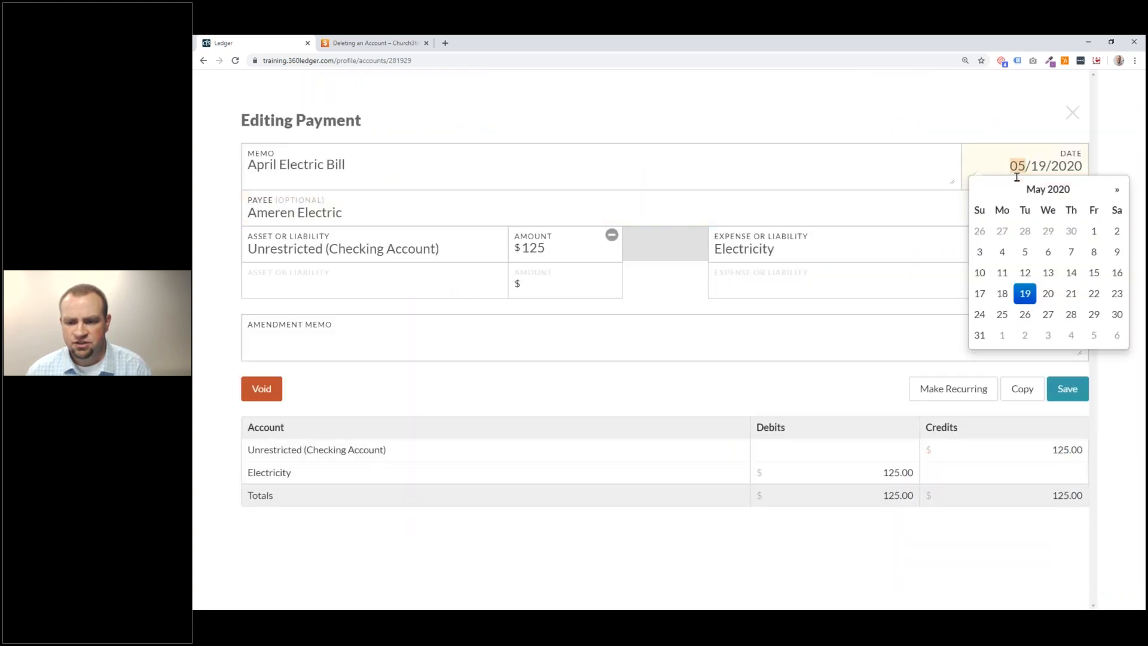
pyautogui.click(1009, 294)
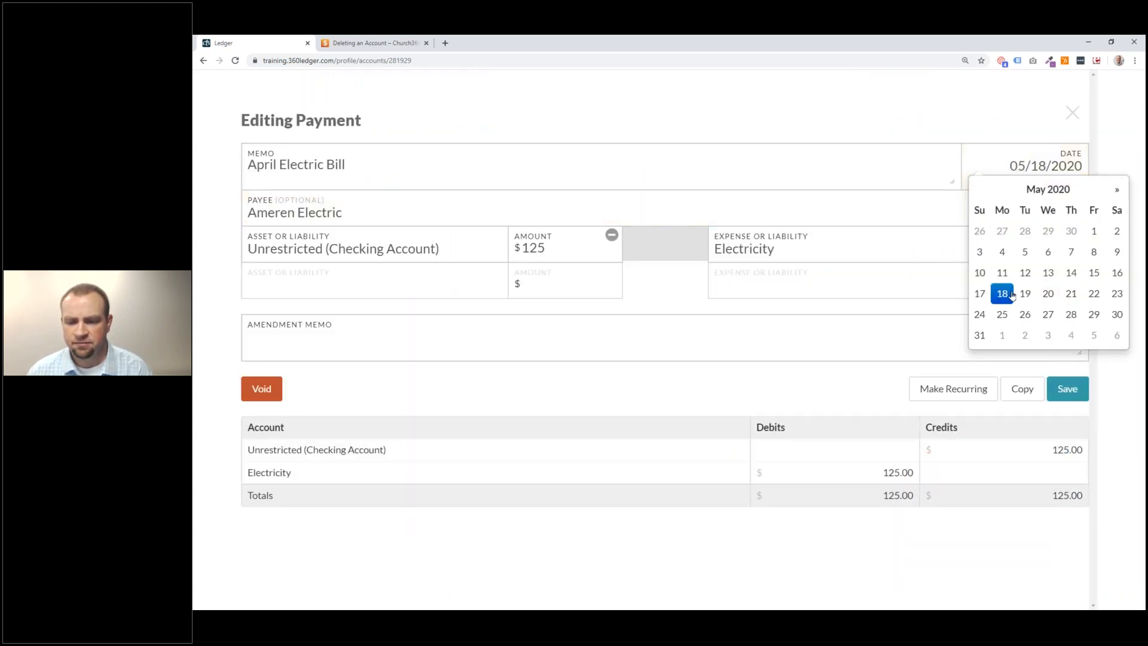
pyautogui.click(788, 374)
pyautogui.click(718, 344)
pyautogui.write('Cahnge de')
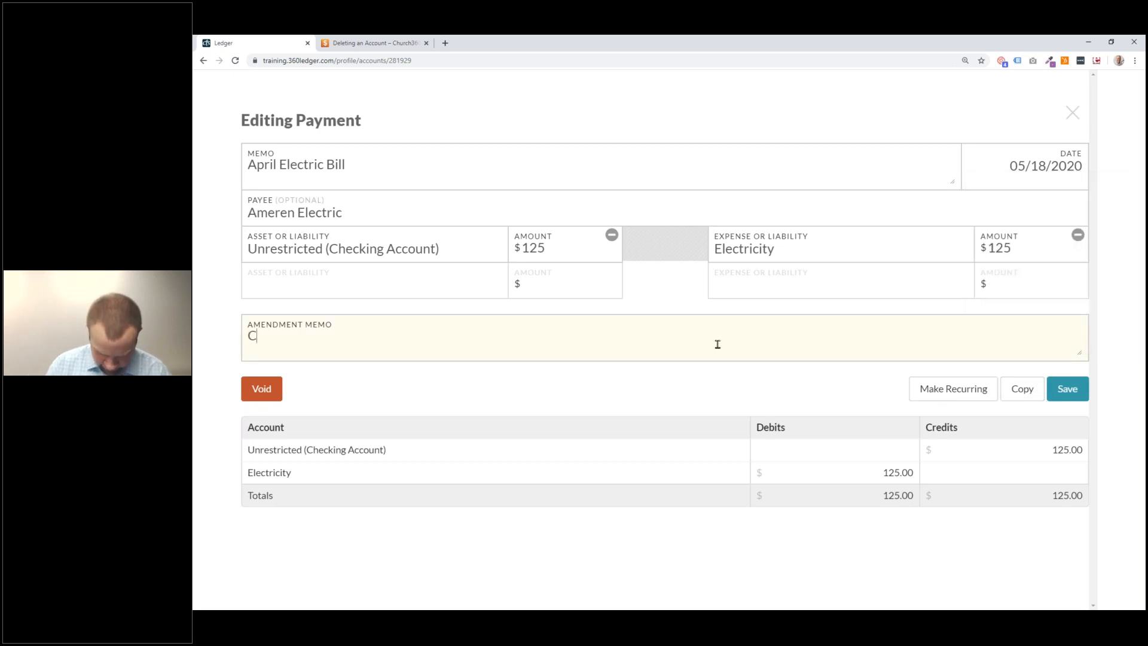
pyautogui.press('BackSpace')
pyautogui.press('BackSpace')
pyautogui.press('BackSpace')
pyautogui.press('BackSpace')
pyautogui.press('BackSpace')
pyautogui.press('BackSpace')
pyautogui.press('BackSpace')
pyautogui.press('BackSpace')
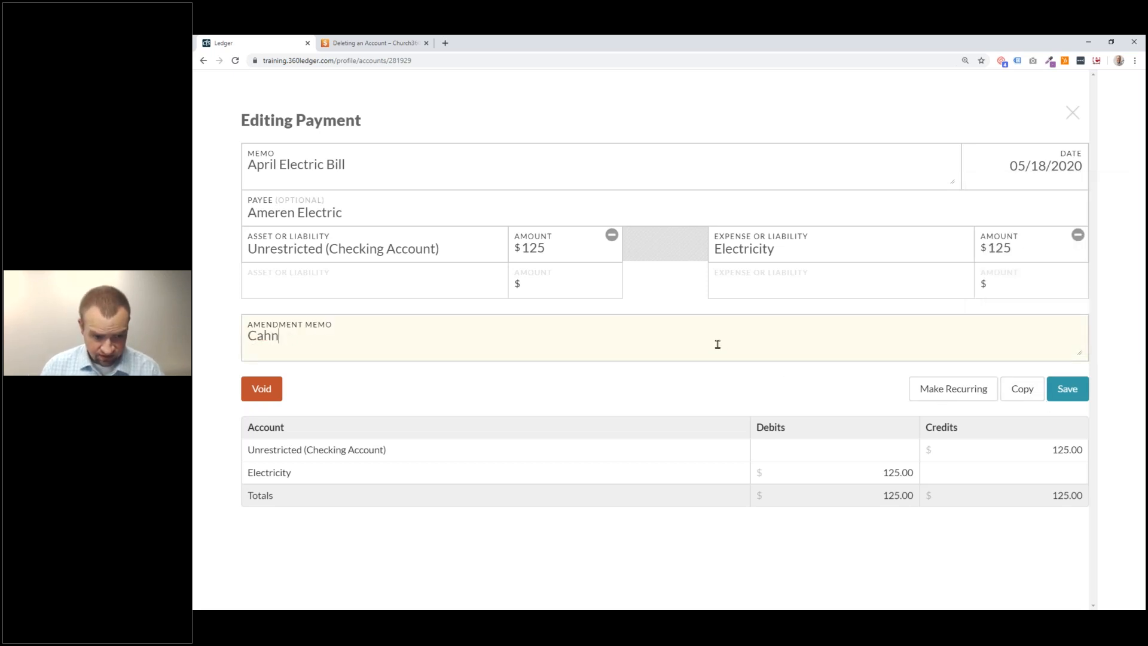
pyautogui.write('hanged Date')
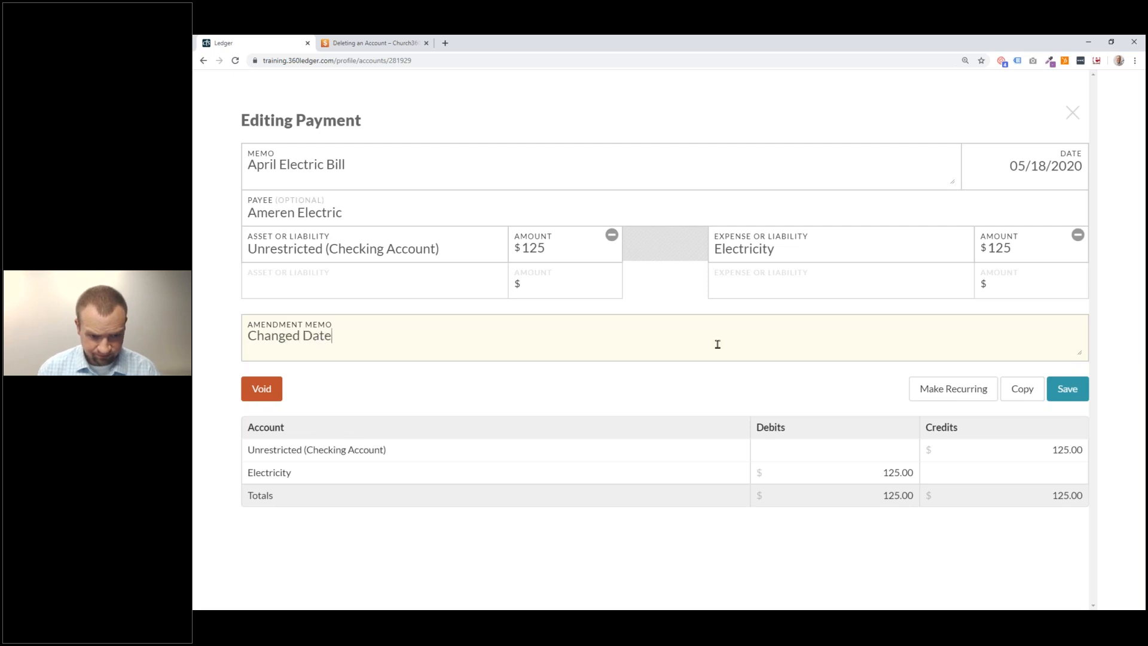
pyautogui.click(1067, 389)
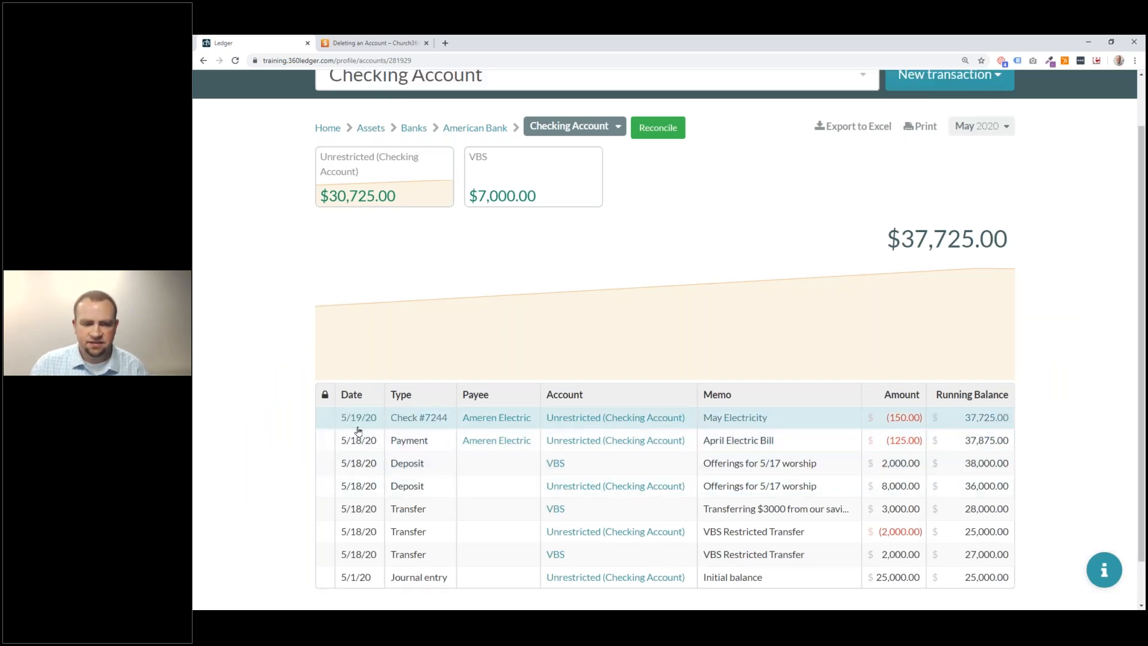
# View check #7244, then bring up the New transaction list of types.
pyautogui.click(741, 418)
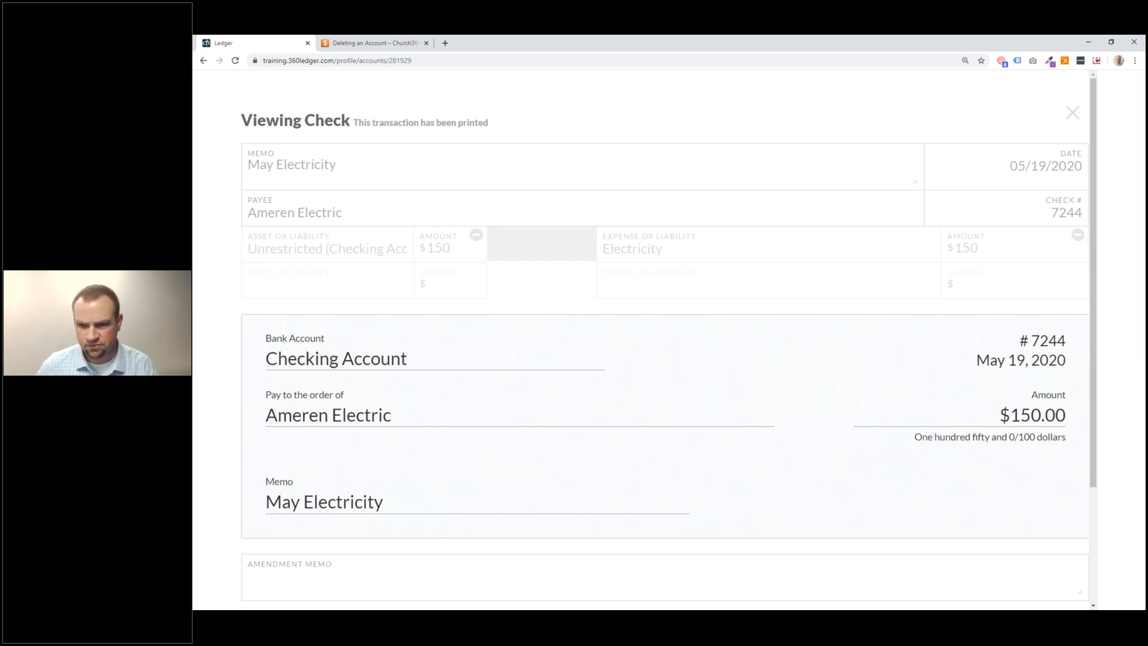
pyautogui.click(1070, 114)
pyautogui.click(996, 88)
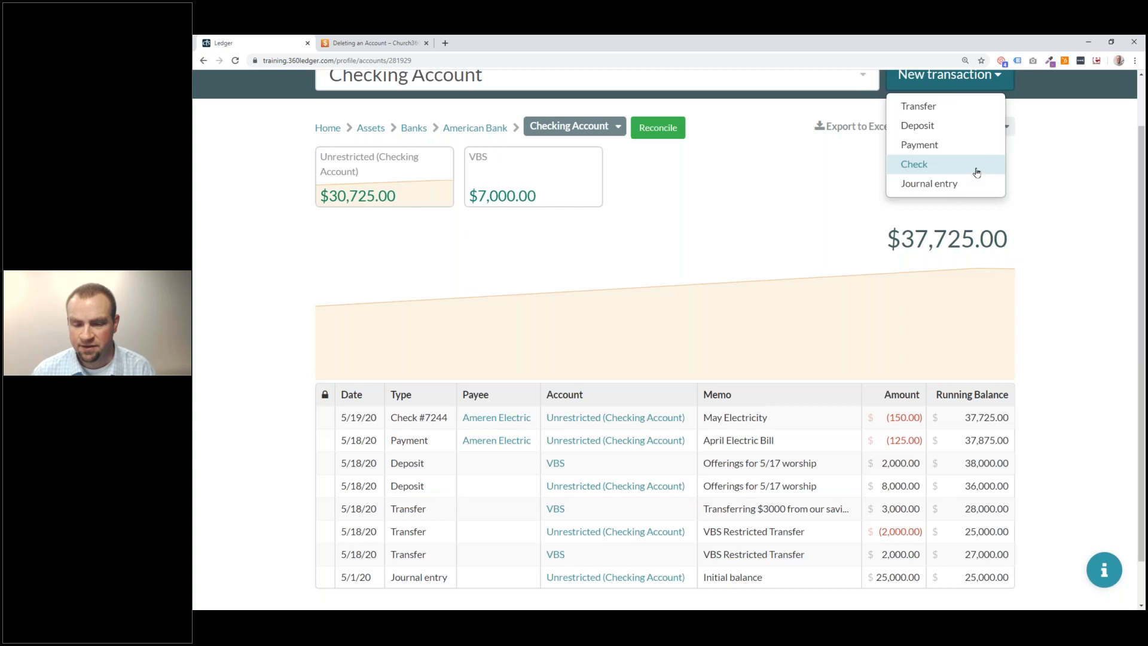
pyautogui.moveTo(978, 156)
pyautogui.mouseDown()
pyautogui.moveTo(976, 144)
pyautogui.moveTo(970, 153)
pyautogui.mouseUp()
pyautogui.click(974, 77)
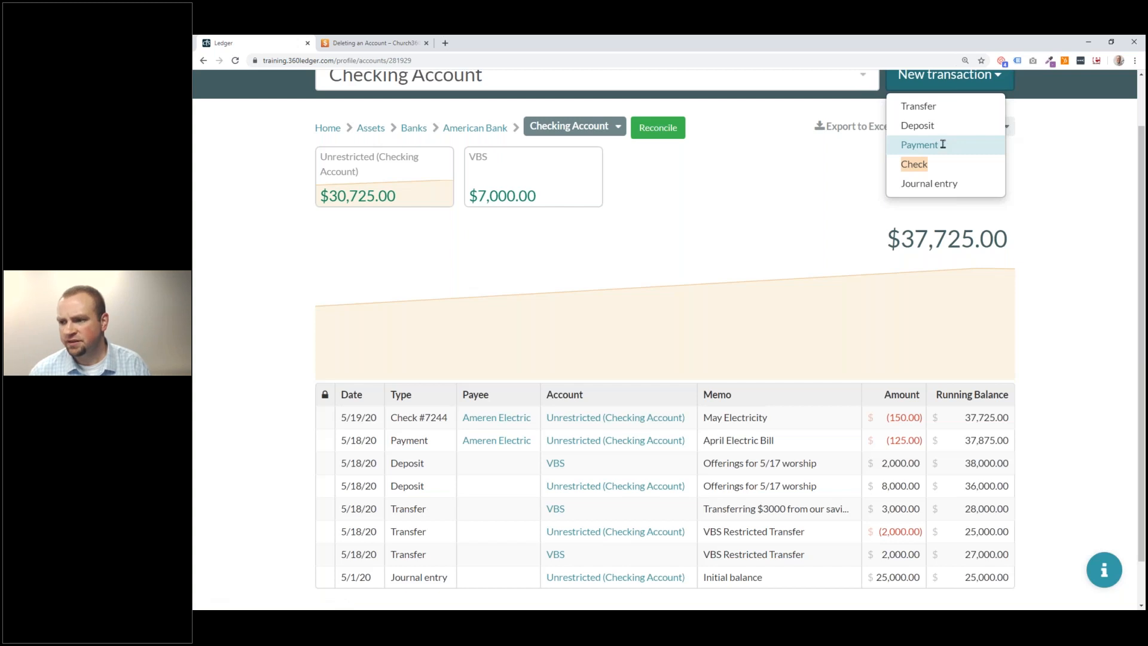
# Choose Payment to start a blank Checking Account payment dated 05/19/2020.
pyautogui.click(944, 145)
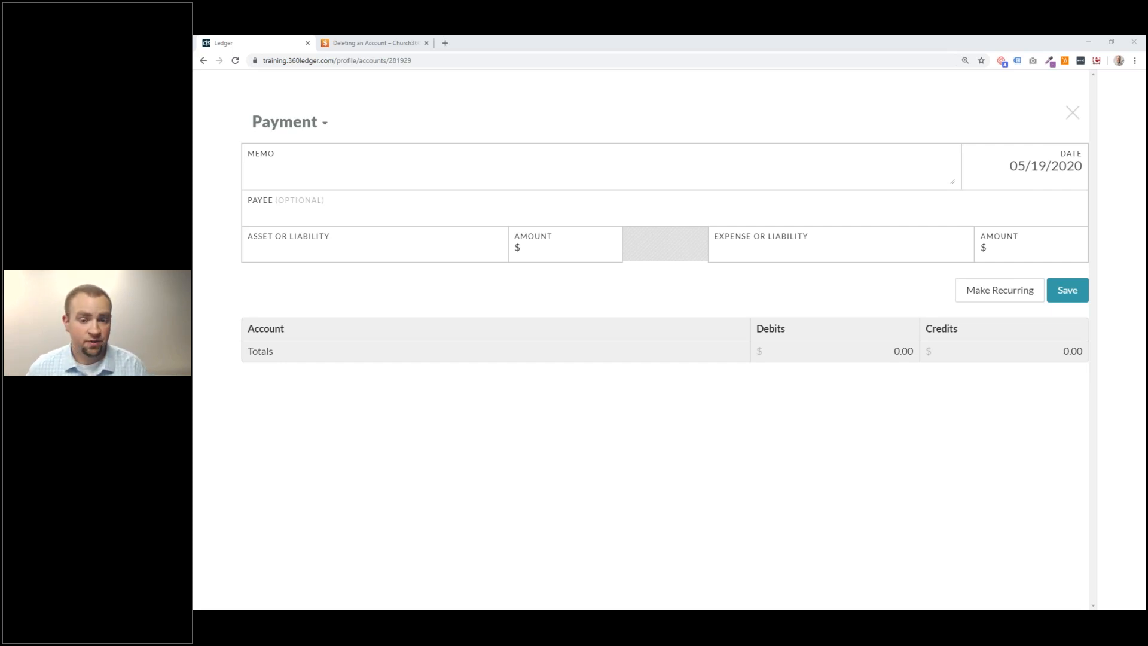
# Discard the blank form and make a copy of the April Electric Bill payment.
pyautogui.click(1068, 123)
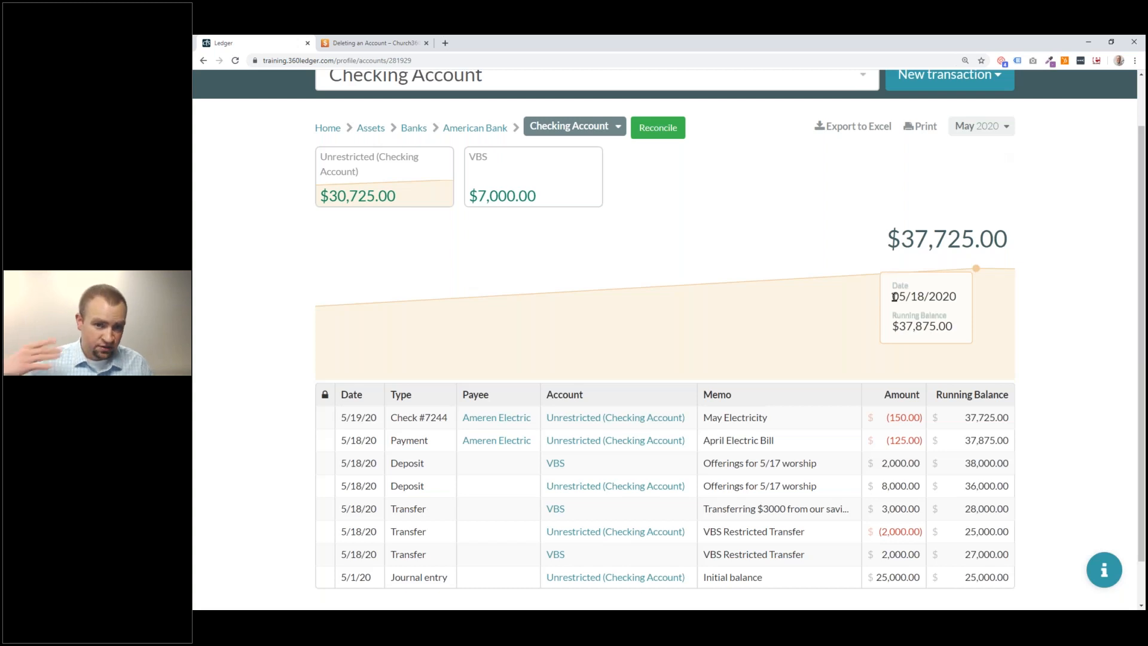
pyautogui.click(796, 451)
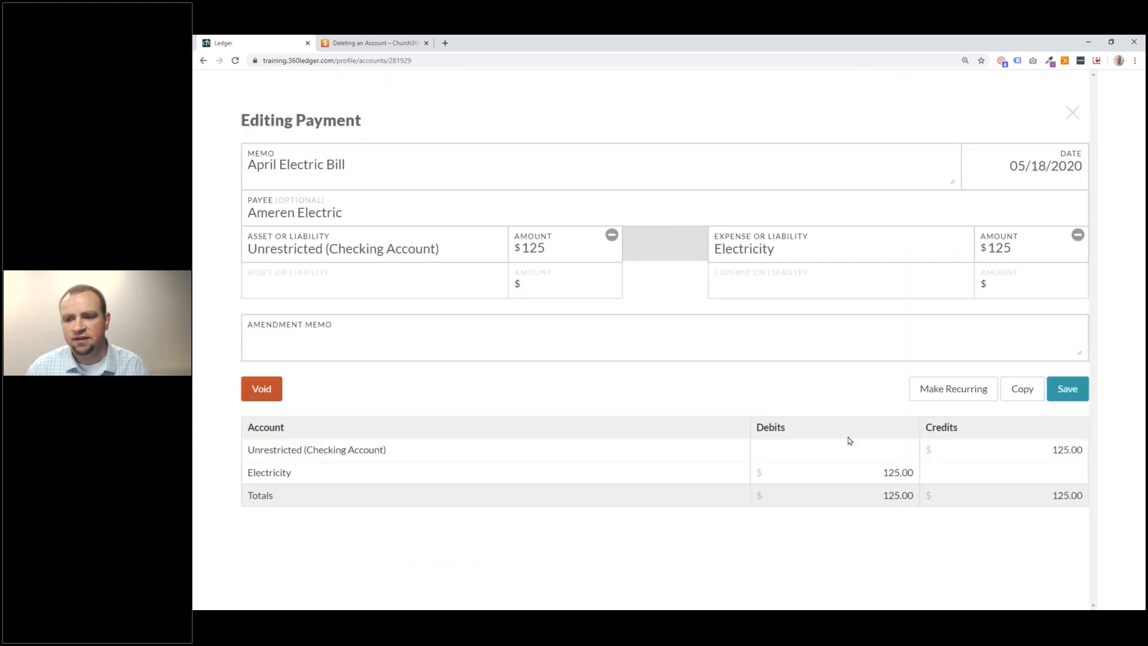
pyautogui.click(1022, 390)
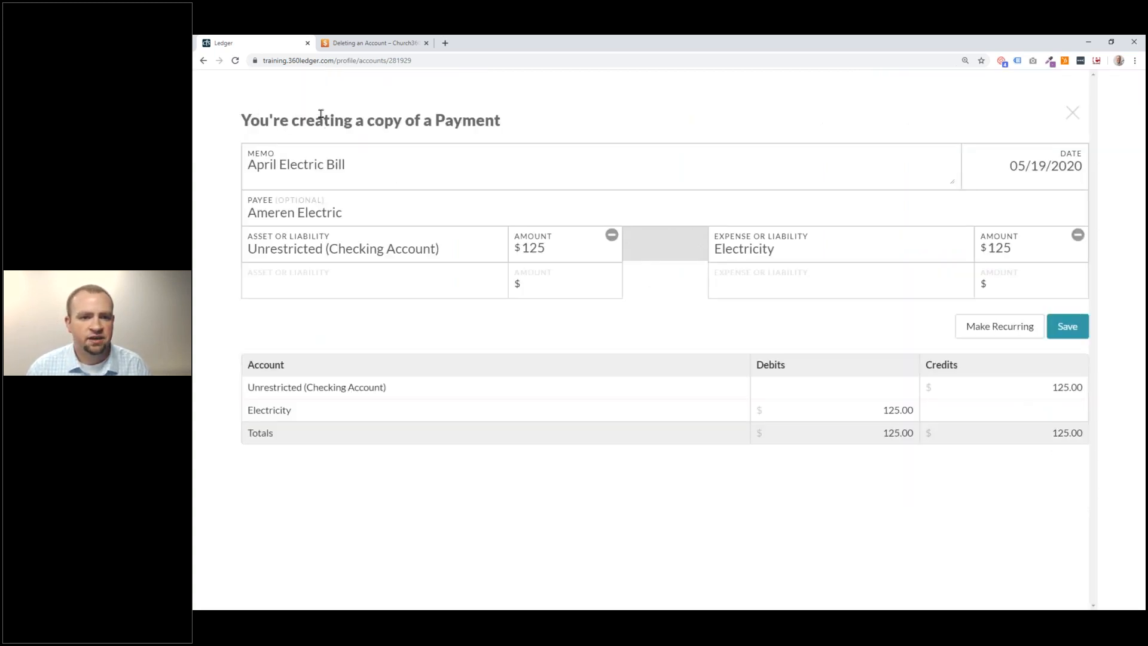
# Change the copy's memo to June Electric Bill and both amounts to 132.
pyautogui.doubleClick(263, 166)
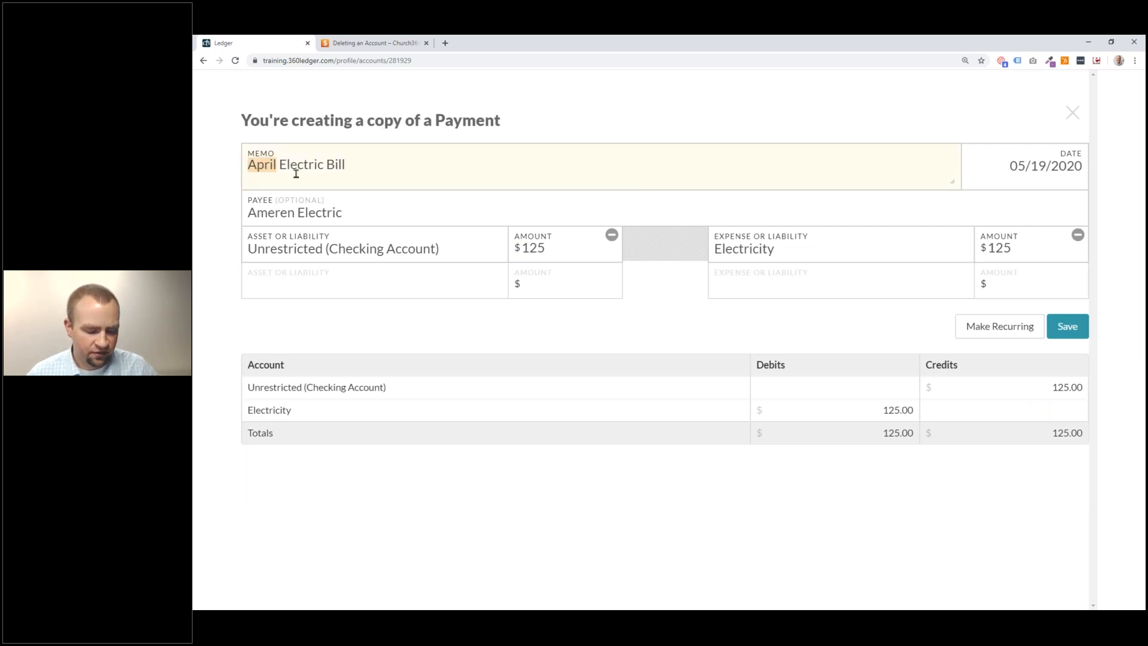
pyautogui.write('June')
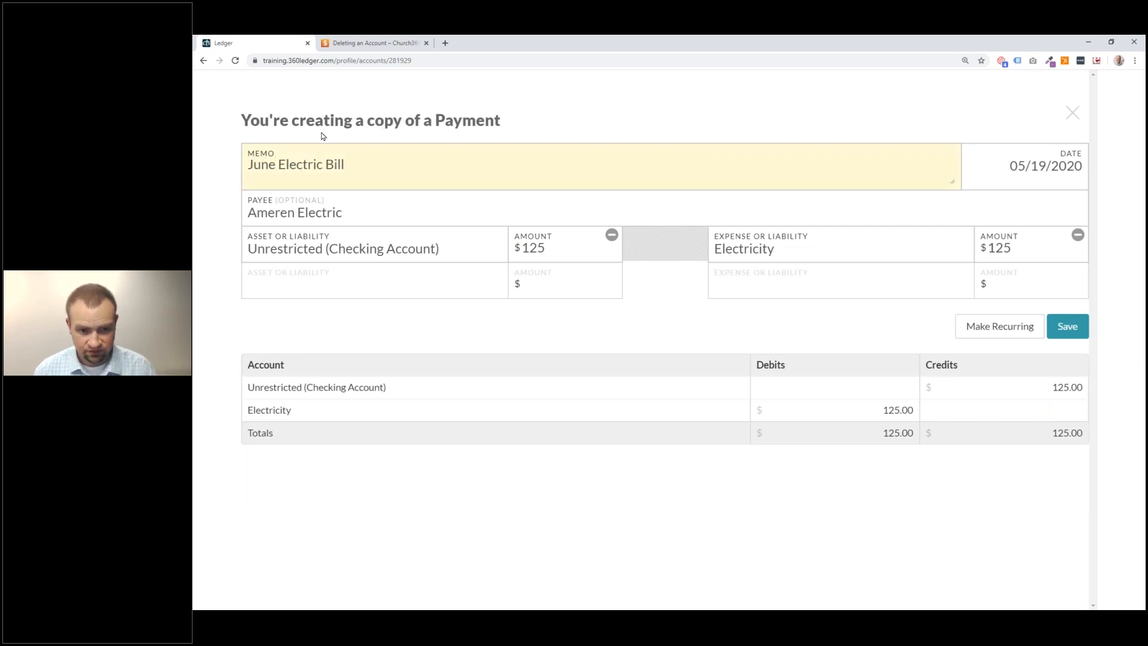
pyautogui.moveTo(594, 254); pyautogui.dragTo(454, 220)
pyautogui.moveTo(594, 251); pyautogui.dragTo(515, 246)
pyautogui.write('132')
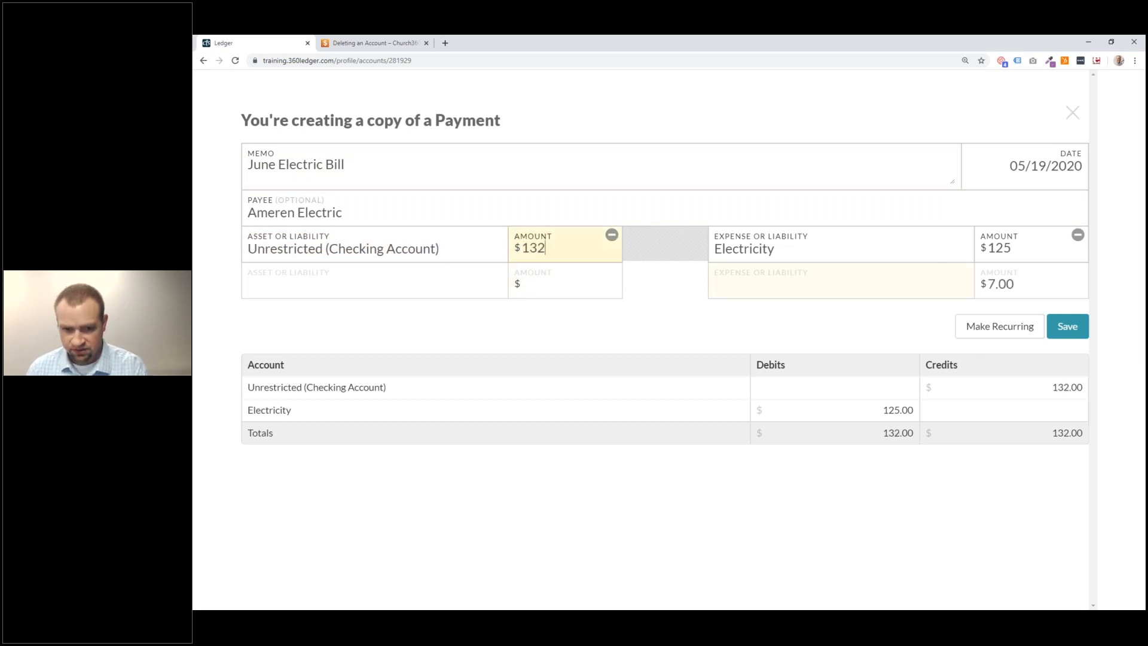
pyautogui.click(982, 243)
pyautogui.moveTo(1082, 261); pyautogui.dragTo(894, 235)
pyautogui.write('132')
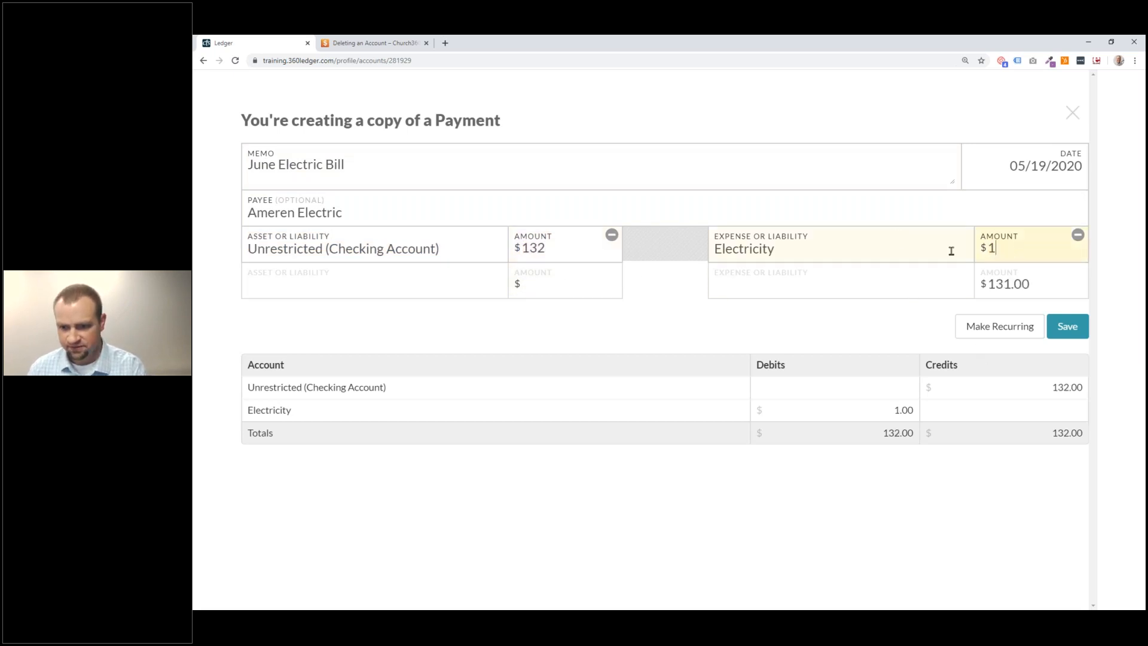
# Date the copied payment 06/04/2020 and save it.
pyautogui.click(1048, 169)
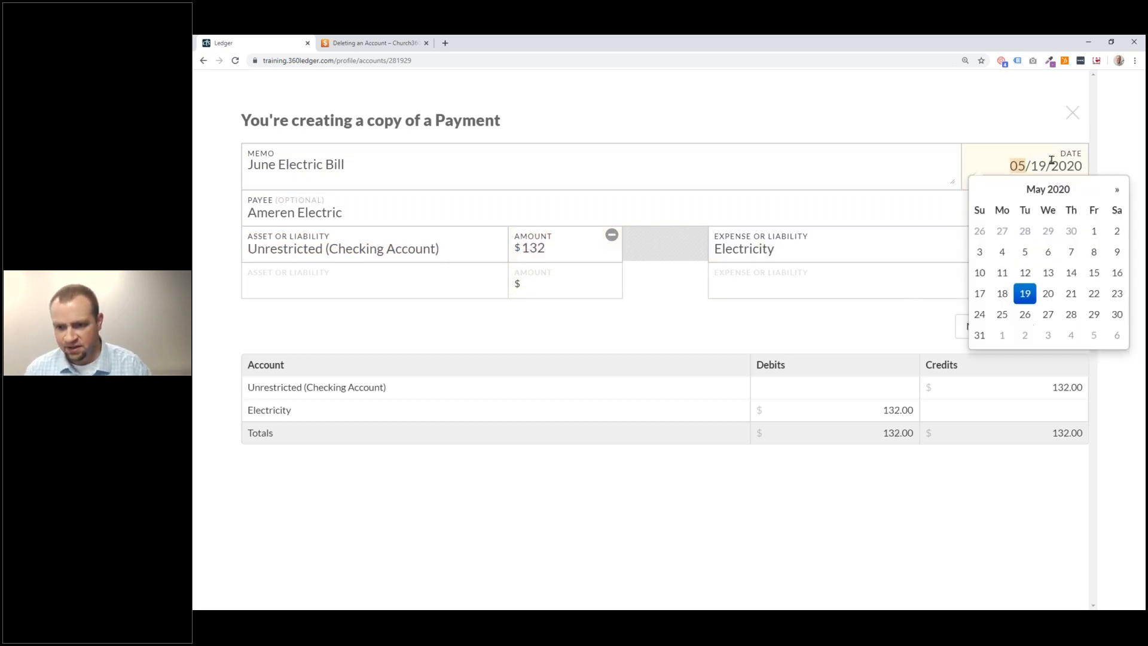
pyautogui.click(1069, 336)
pyautogui.click(866, 326)
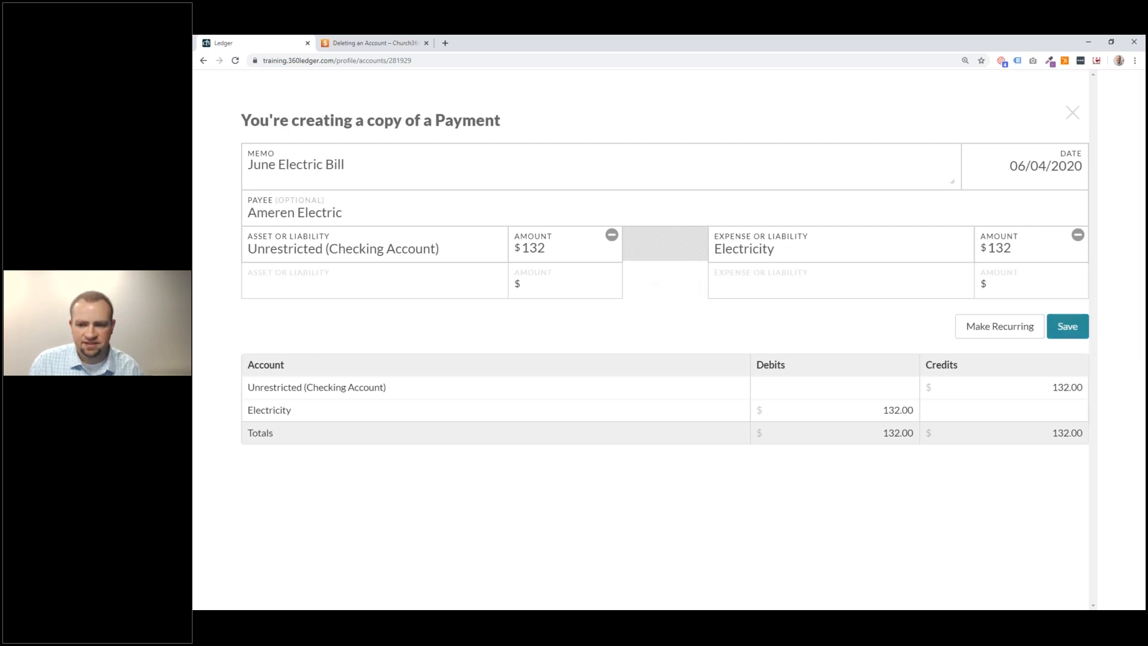
pyautogui.click(1063, 337)
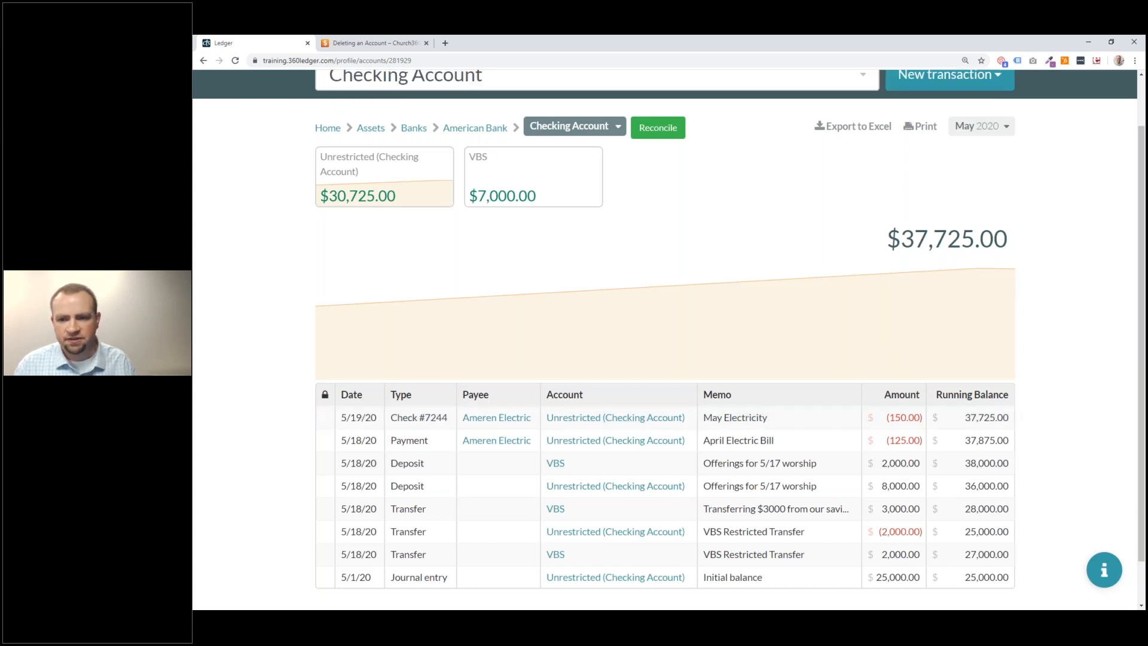
# Show the June 2020 register, review the $132 June Electric Bill payment, then switch to the slides.
pyautogui.click(985, 134)
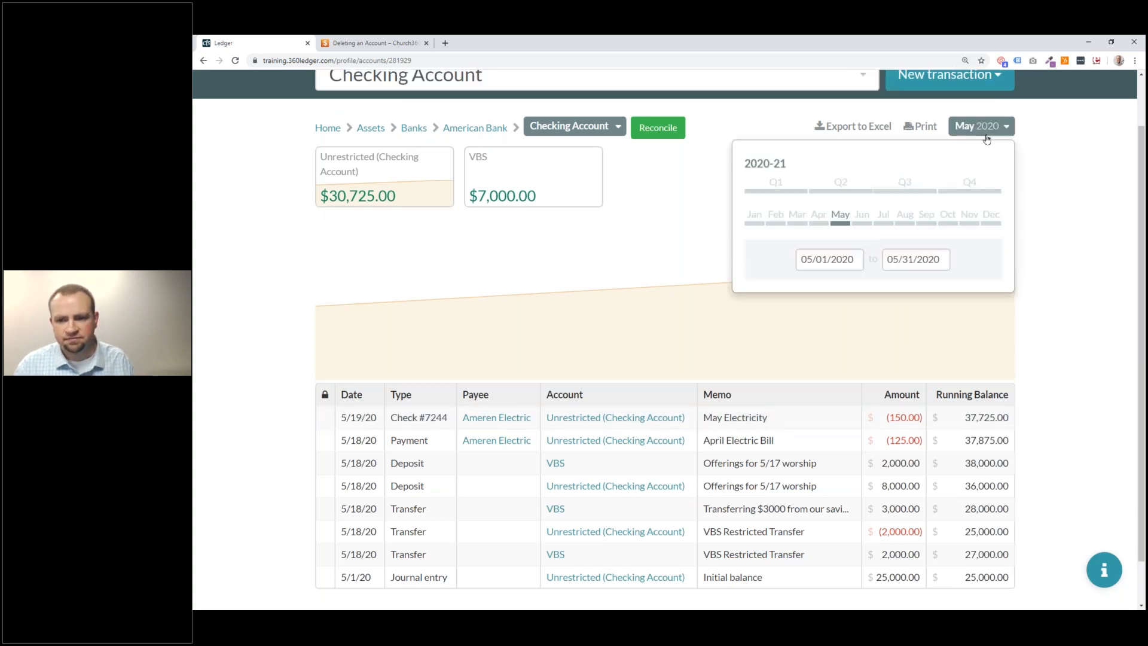
pyautogui.click(862, 221)
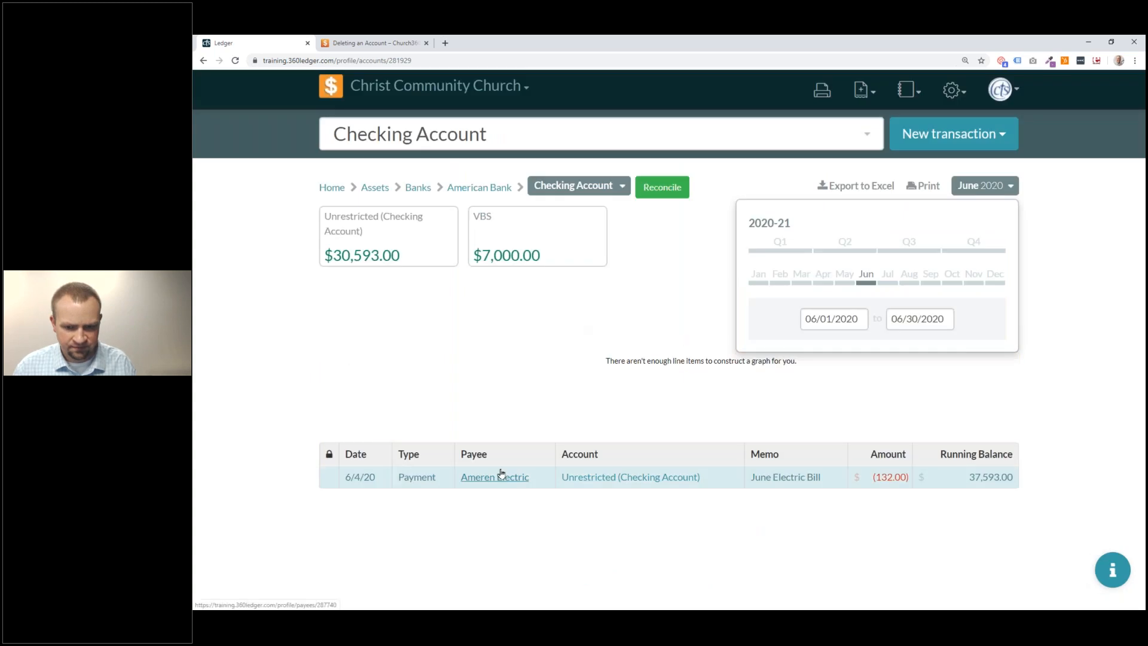
pyautogui.click(541, 480)
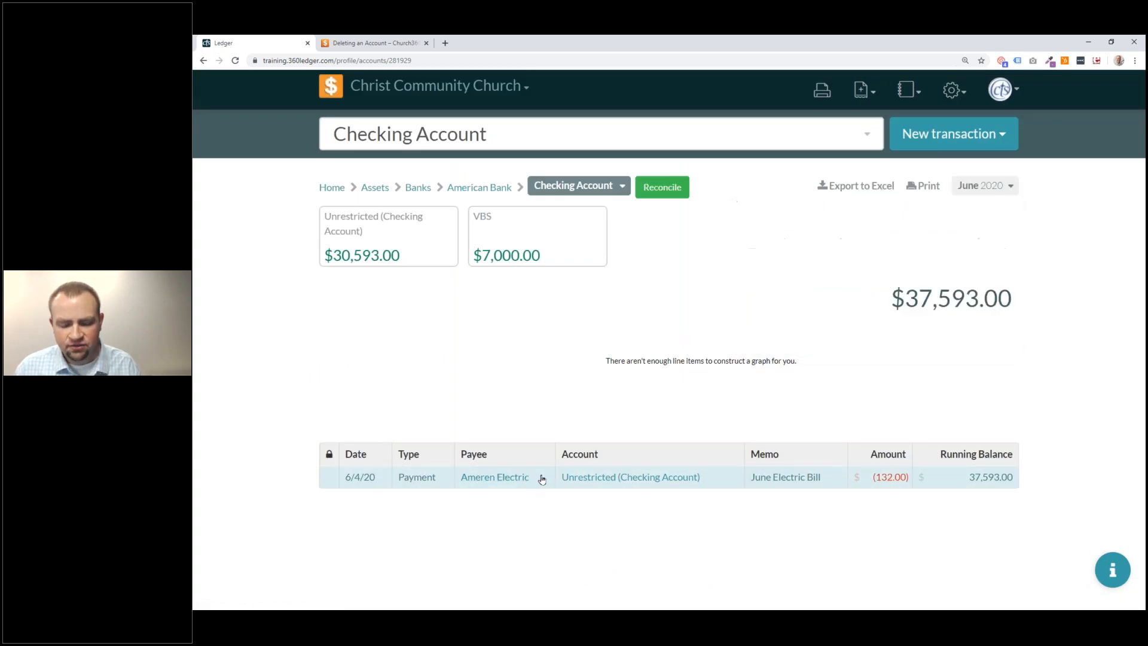
pyautogui.click(546, 481)
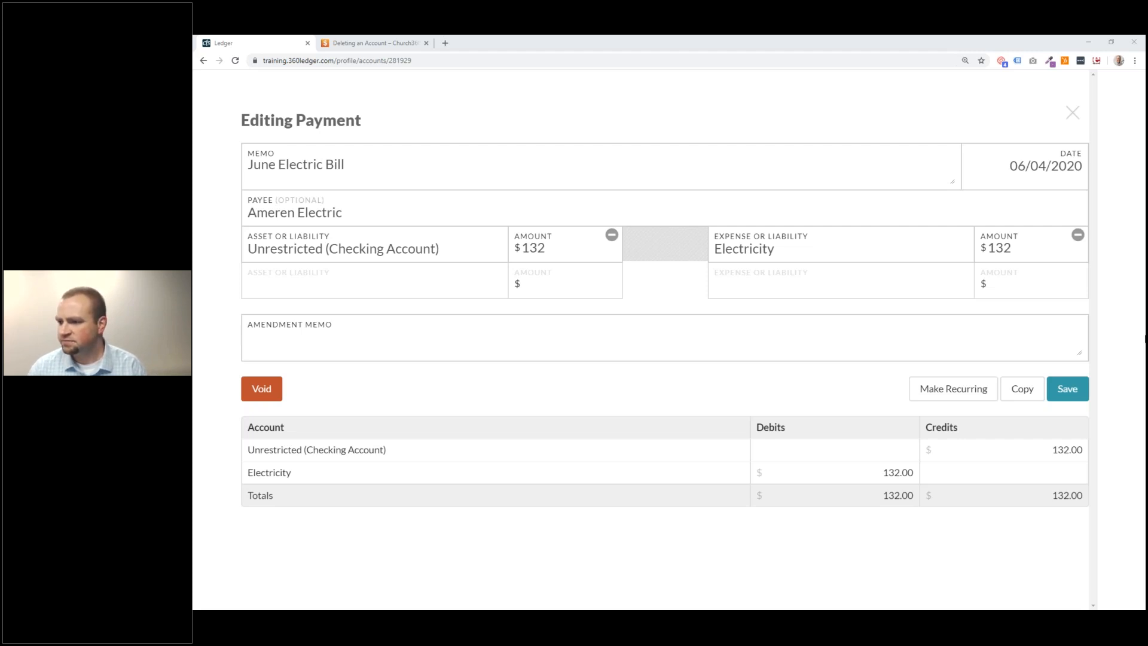
pyautogui.hotkey('alt', 'Tab')
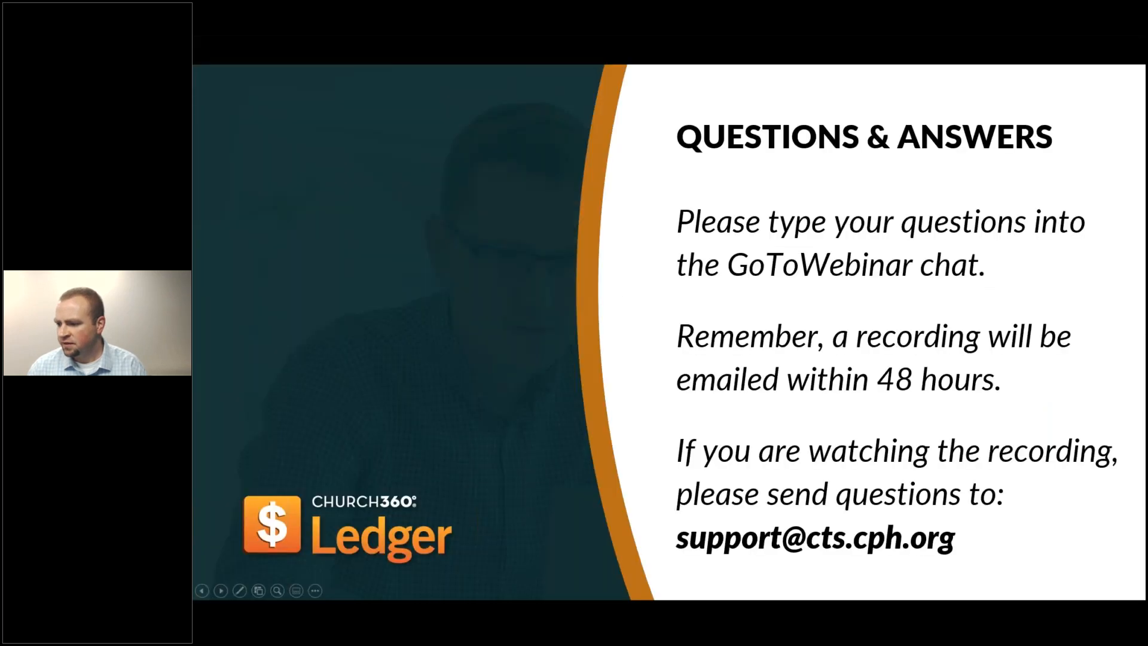